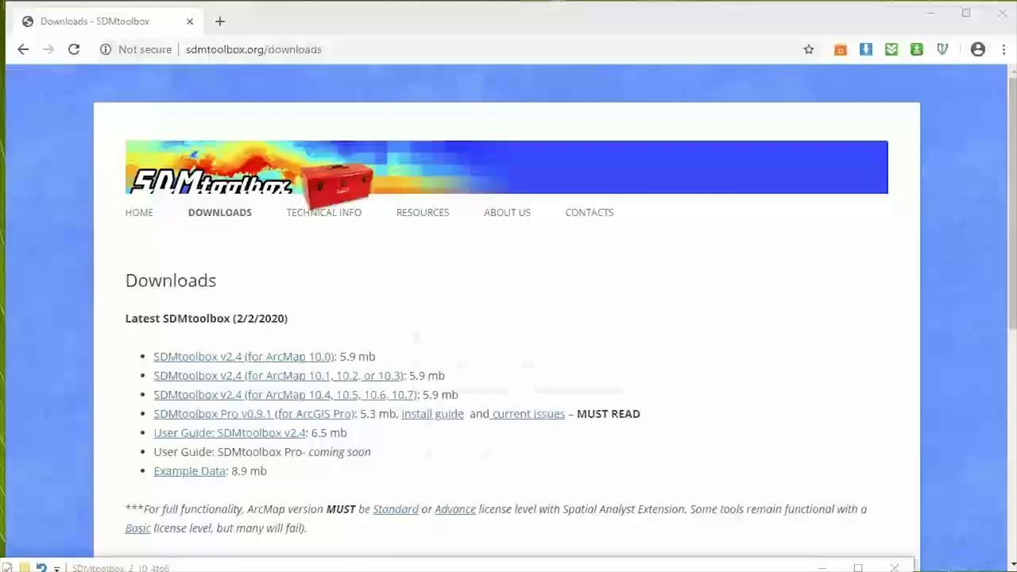
Launch ArcCatalog and reposition its window so the whole interface is visible.
{"action": "left_click", "coordinate": [452, 432]}
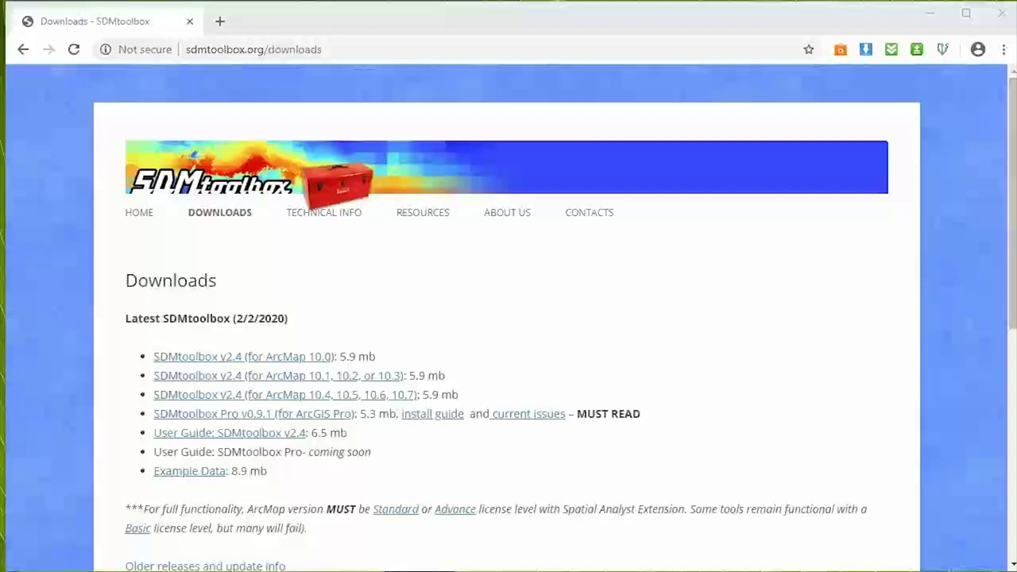
{"action": "key", "text": "super"}
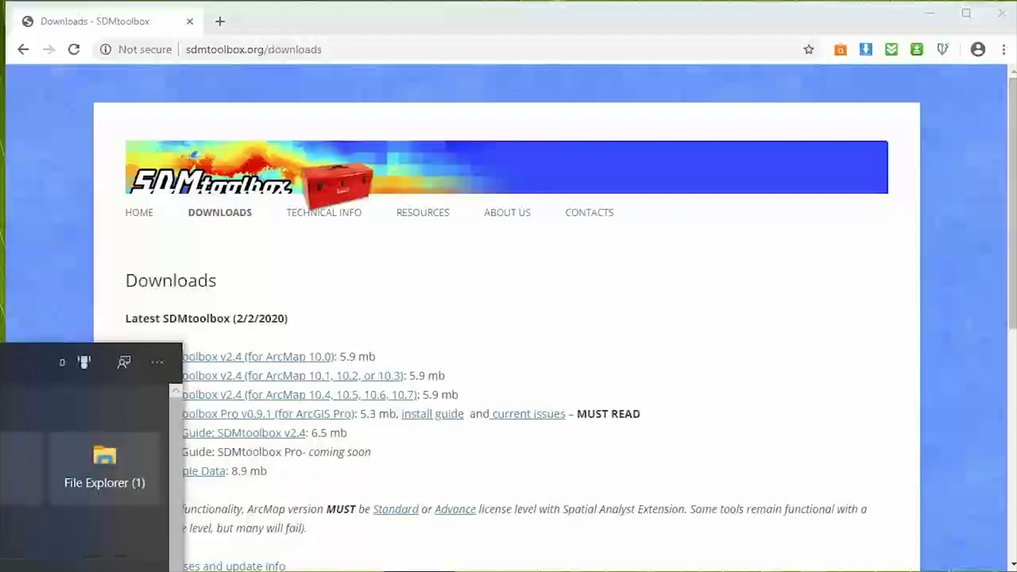
{"action": "type", "text": "arccatalog"}
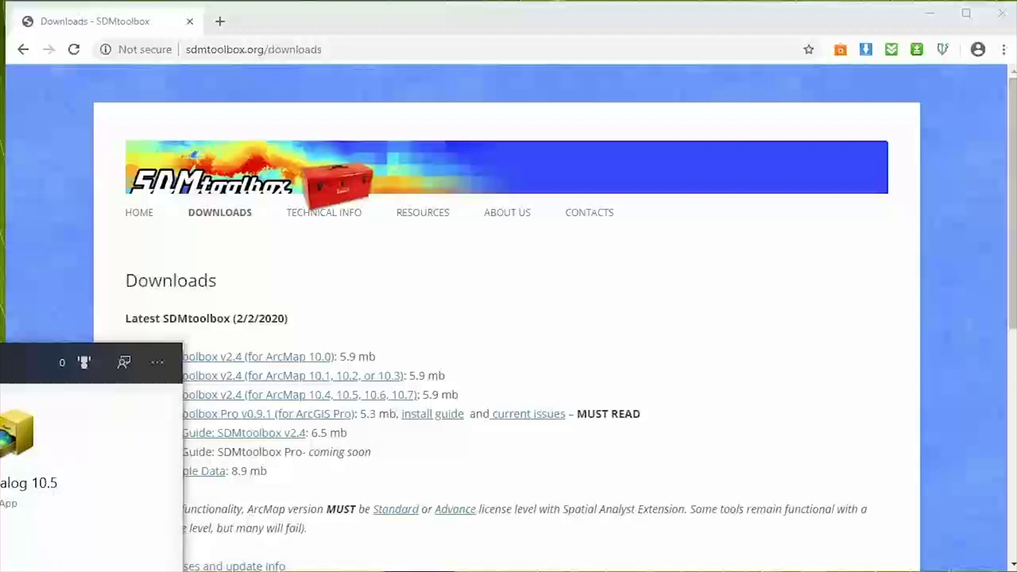
{"action": "key", "text": "Return"}
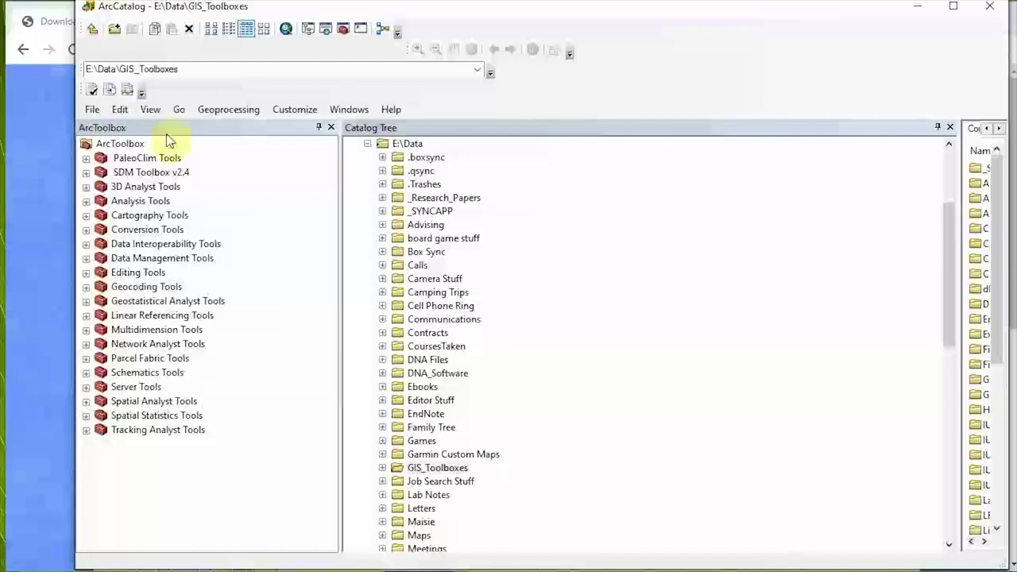
{"action": "left_click_drag", "start_coordinate": [307, 6], "coordinate": [239, 19]}
{"action": "left_click_drag", "start_coordinate": [941, 242], "coordinate": [1010, 235]}
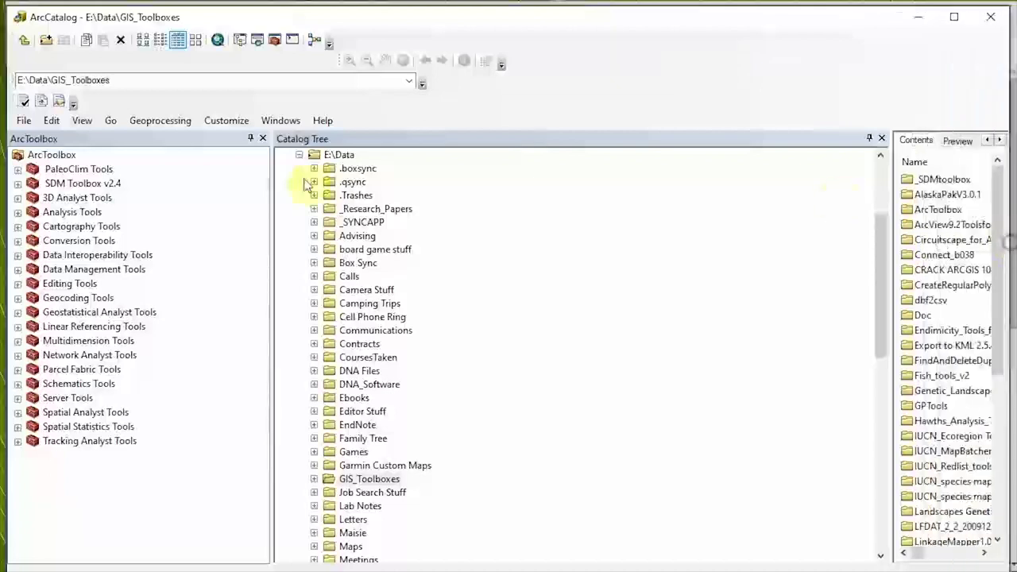
Collapse the E:\Data folder connection and remove the existing SDM Toolbox v2.4 from ArcToolbox.
{"action": "left_click", "coordinate": [298, 154]}
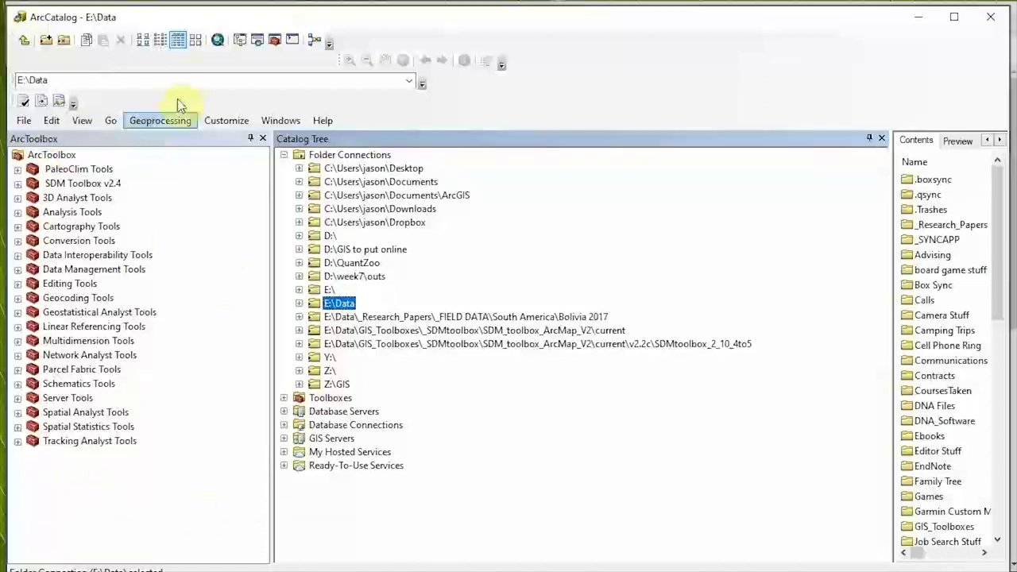
{"action": "left_click", "coordinate": [275, 40]}
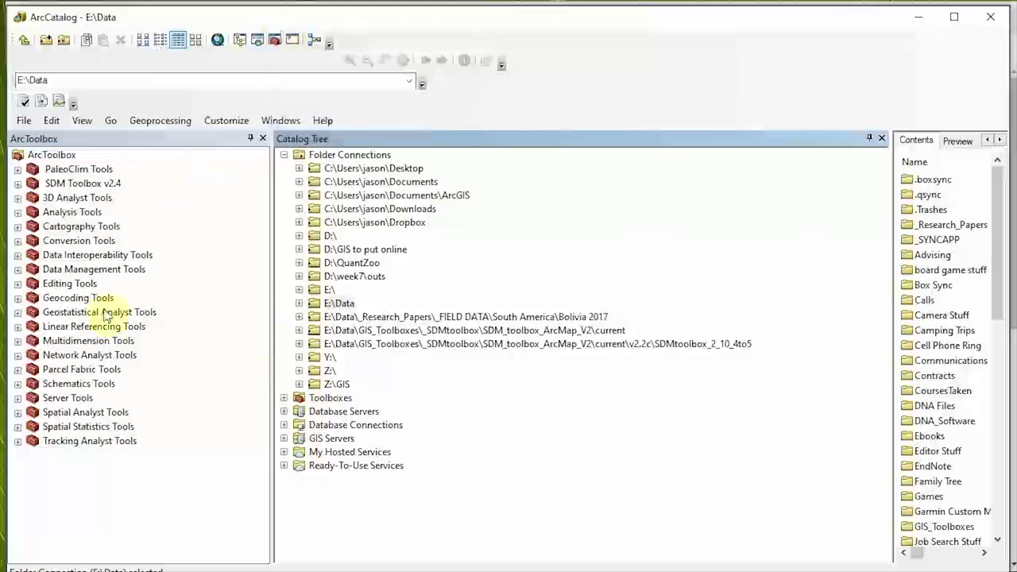
{"action": "left_click", "coordinate": [93, 185]}
{"action": "right_click", "coordinate": [93, 185]}
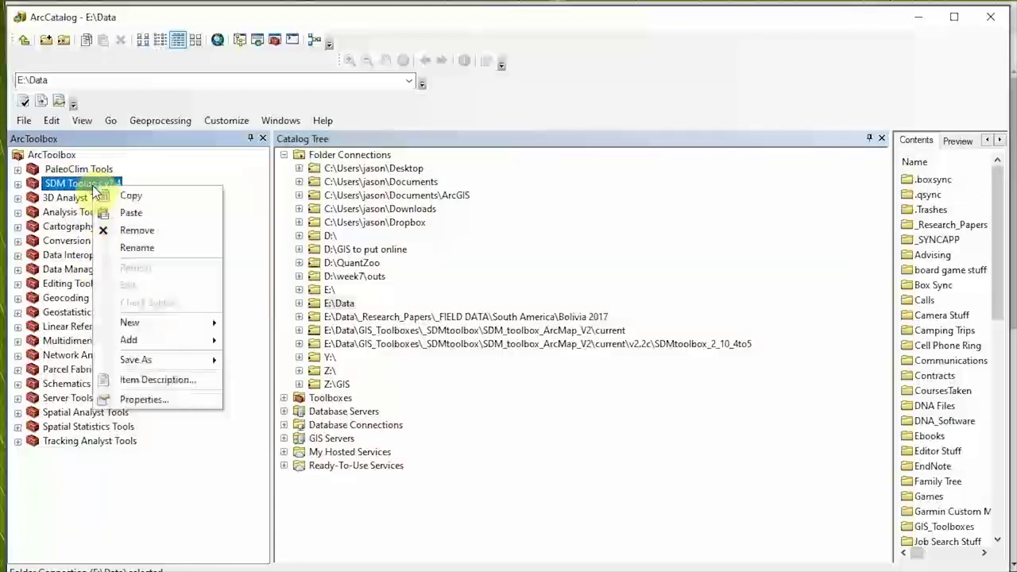
{"action": "left_click", "coordinate": [140, 228]}
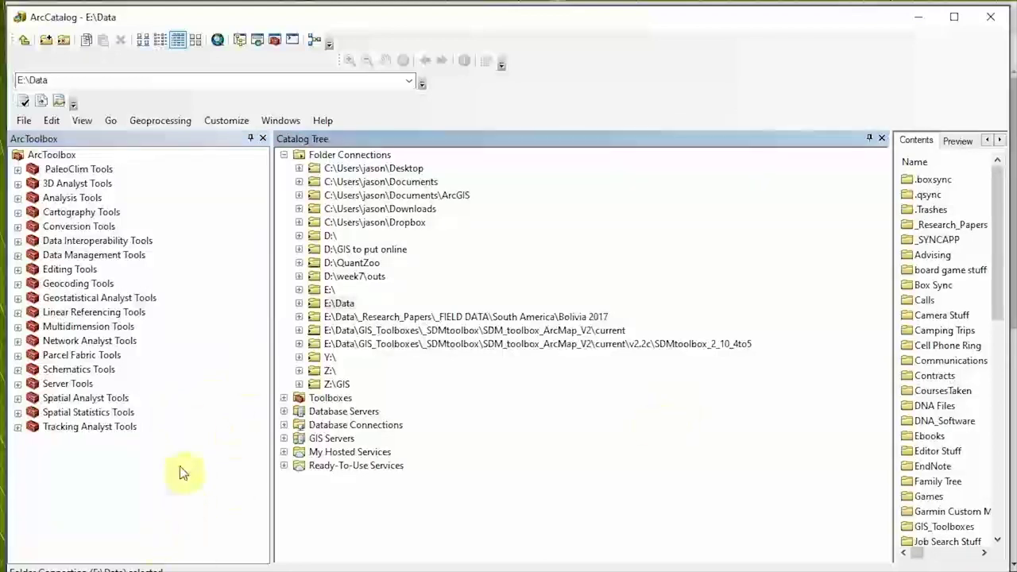
Add the toolbox SDM_Toolbox_v2.4_ArcMap10.5.tbx from the desktop folder SDMtoolbox_2_10_4to6 to ArcToolbox.
{"action": "right_click", "coordinate": [162, 486]}
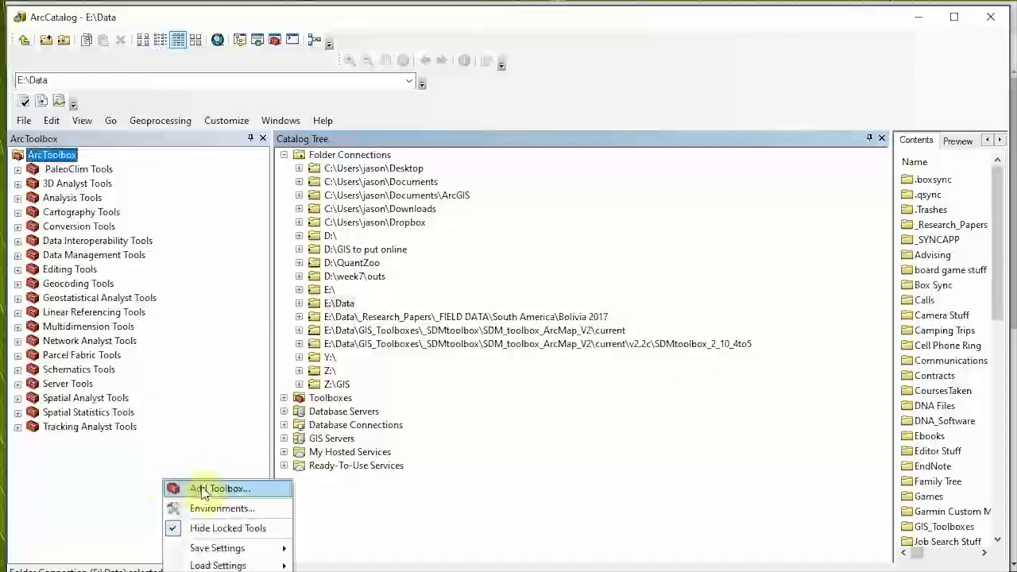
{"action": "left_click", "coordinate": [184, 487]}
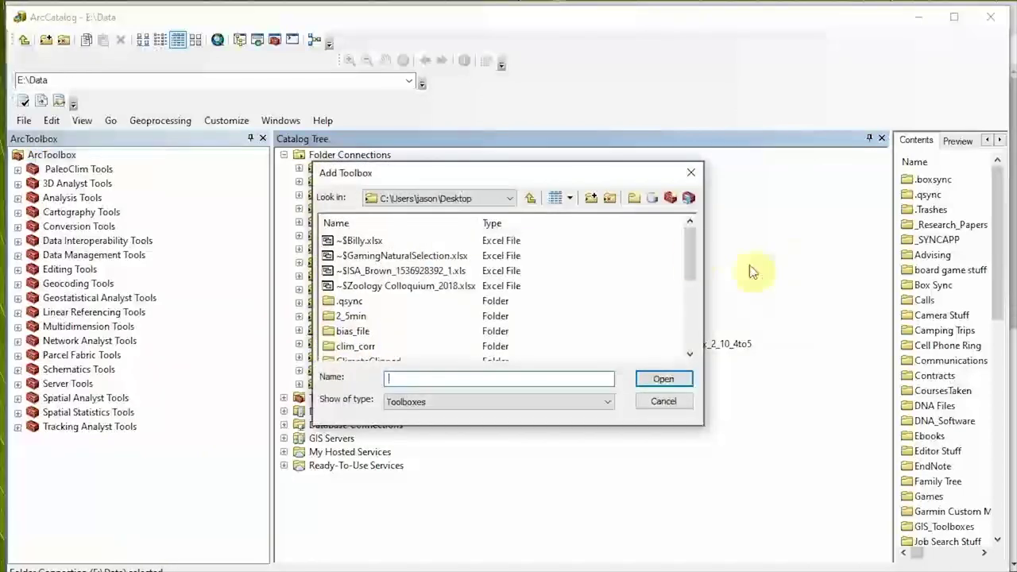
{"action": "left_click_drag", "start_coordinate": [693, 251], "coordinate": [688, 323]}
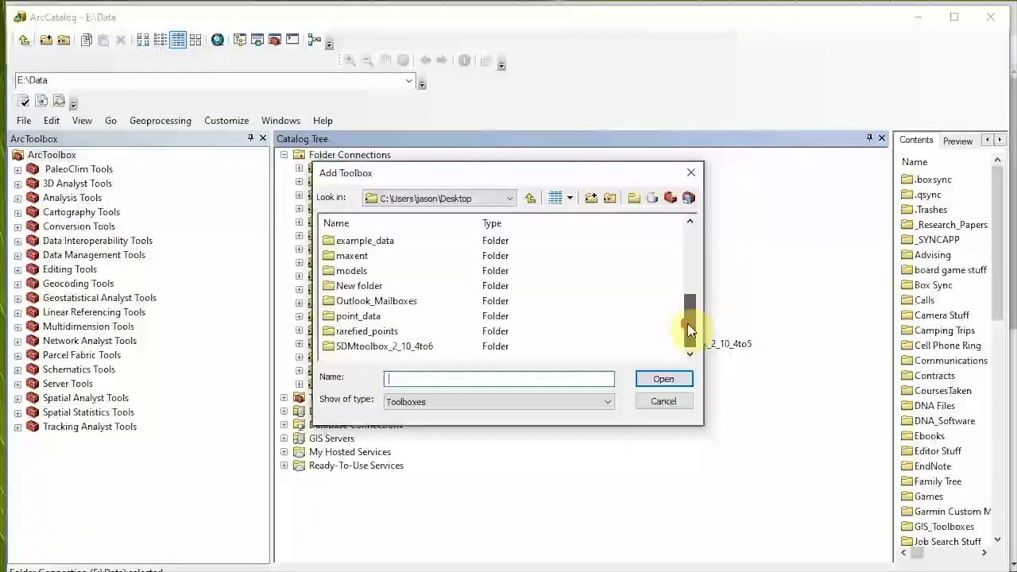
{"action": "double_click", "coordinate": [418, 348]}
{"action": "left_click", "coordinate": [390, 255]}
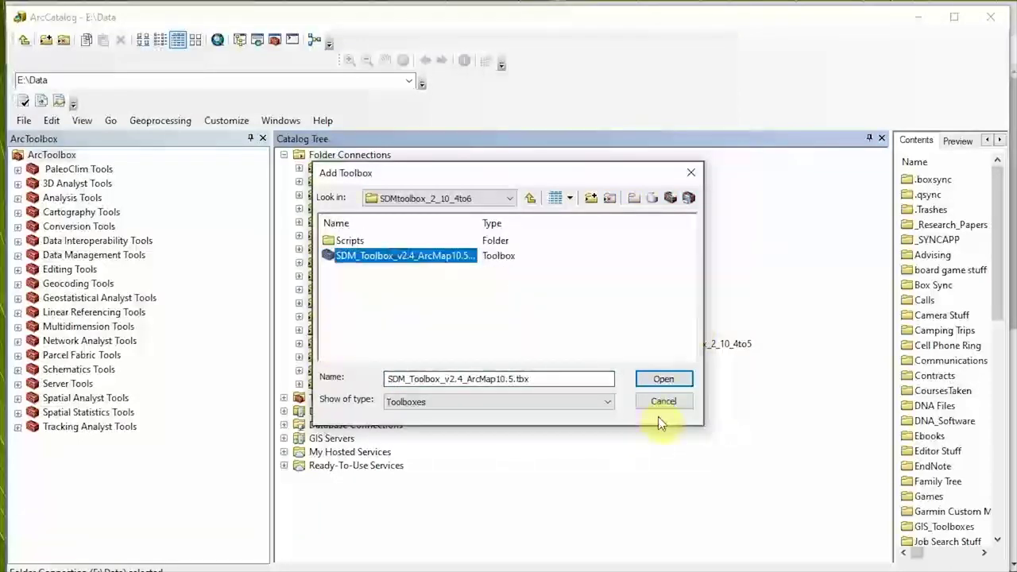
{"action": "left_click", "coordinate": [661, 381]}
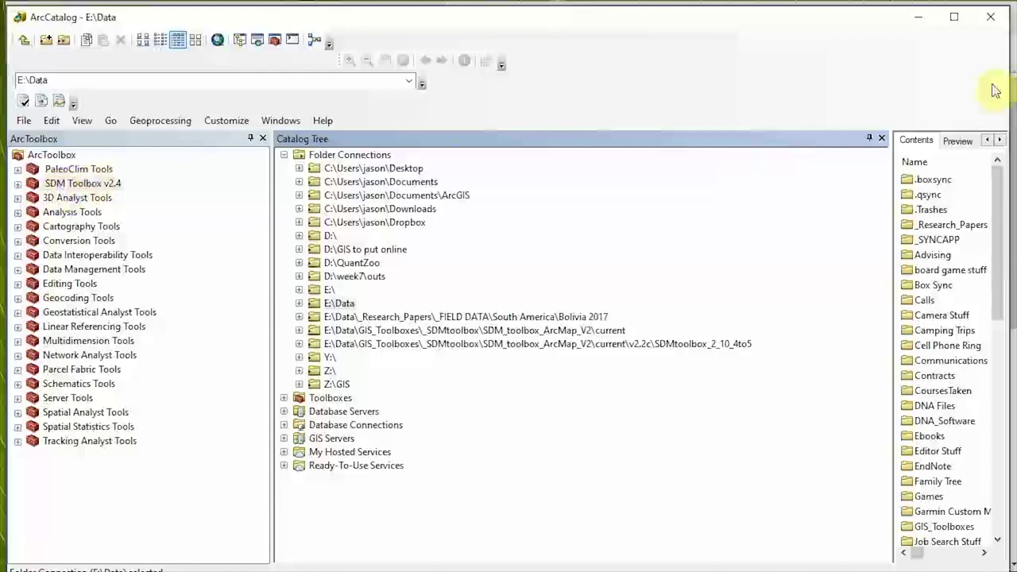
Close ArcCatalog, switch to ArcMap with an untitled map, and expand SDM Toolbox v2.4 in ArcToolbox.
{"action": "left_click", "coordinate": [991, 17]}
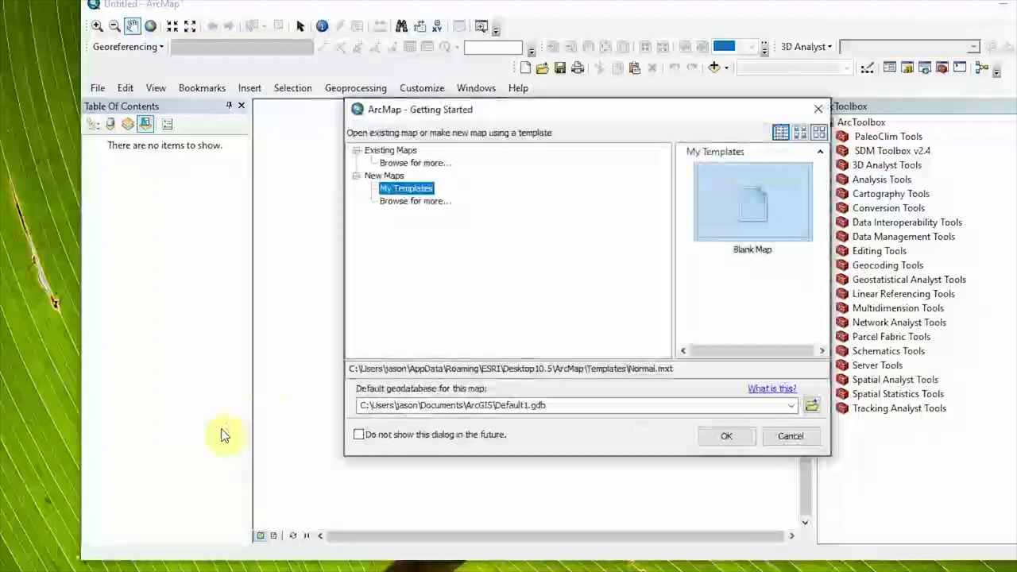
{"action": "left_click", "coordinate": [791, 436]}
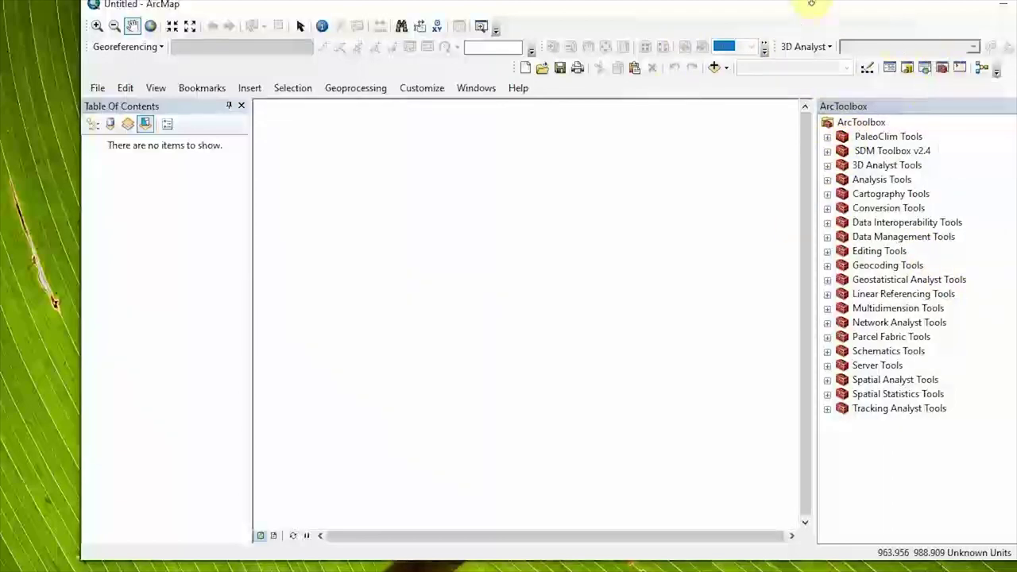
{"action": "left_click_drag", "start_coordinate": [811, 6], "coordinate": [739, 15]}
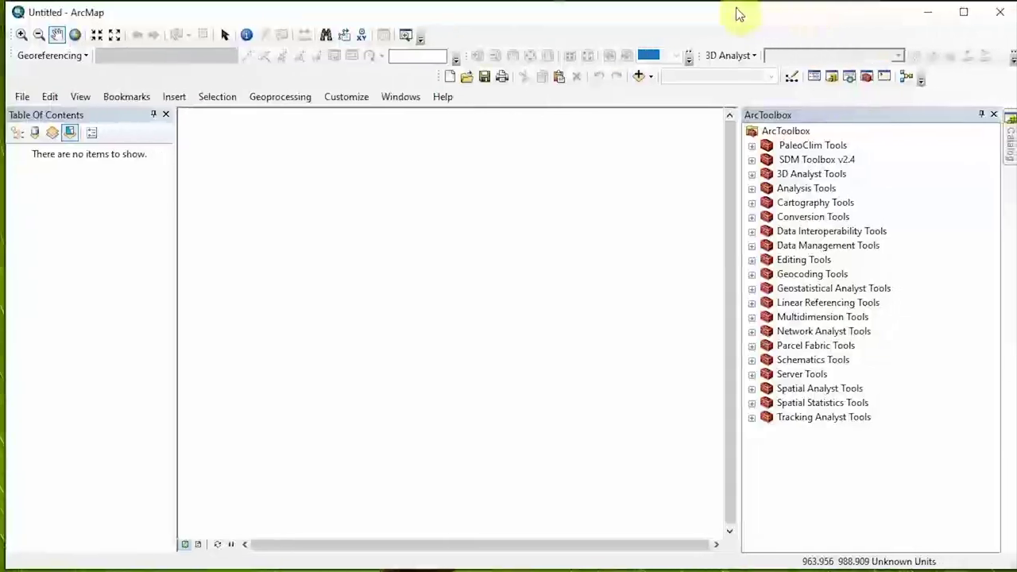
{"action": "left_click", "coordinate": [785, 131]}
{"action": "left_click", "coordinate": [751, 160]}
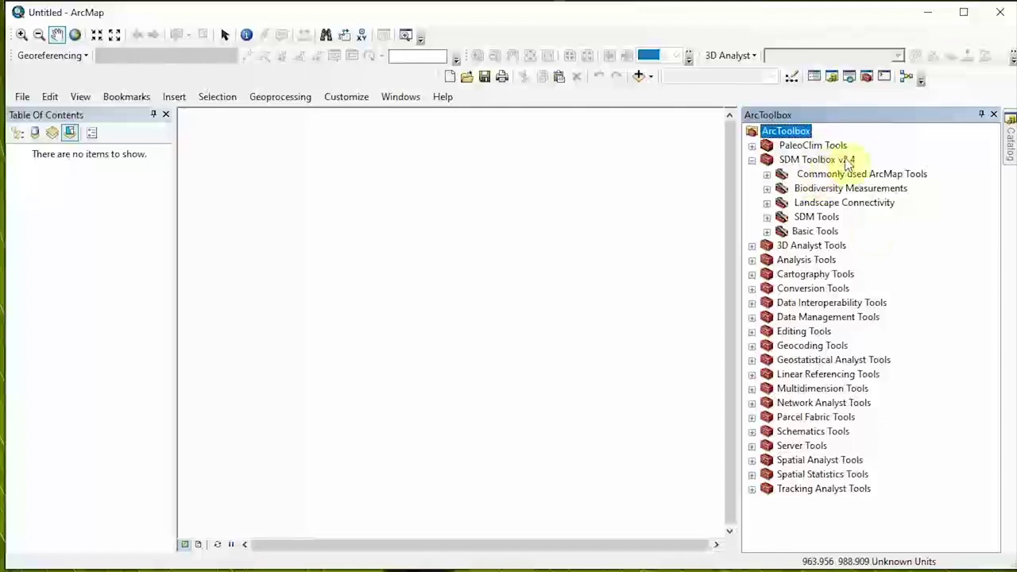
{"action": "left_click", "coordinate": [608, 138]}
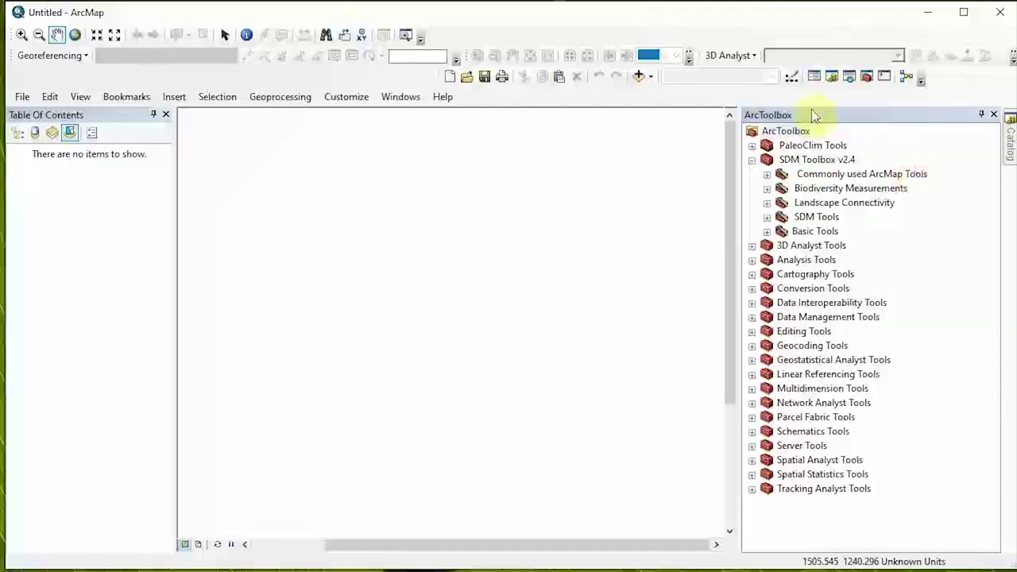
Review the ArcMap extensions list to check that Spatial Analyst is enabled.
{"action": "left_click", "coordinate": [355, 104]}
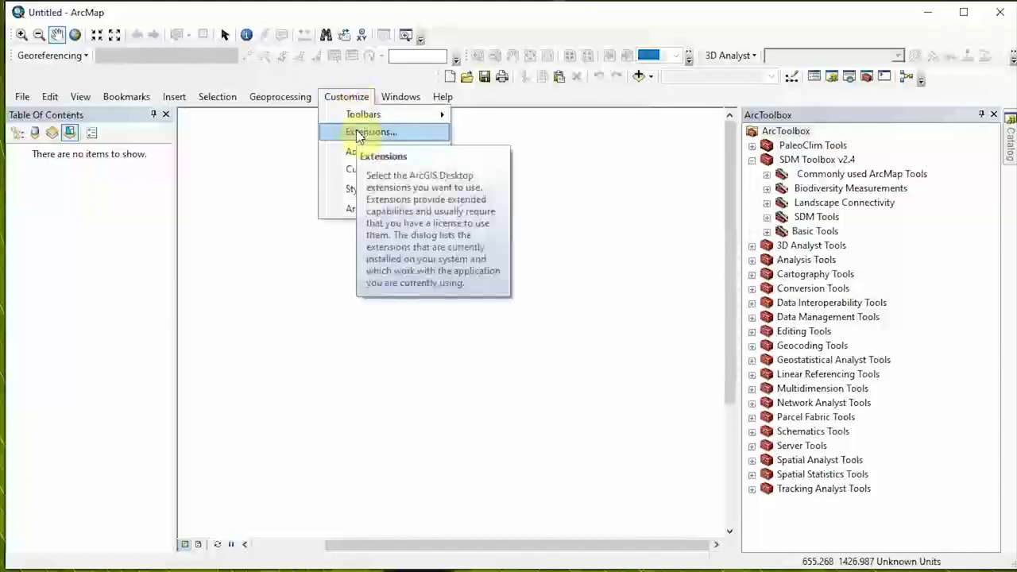
{"action": "left_click", "coordinate": [415, 133]}
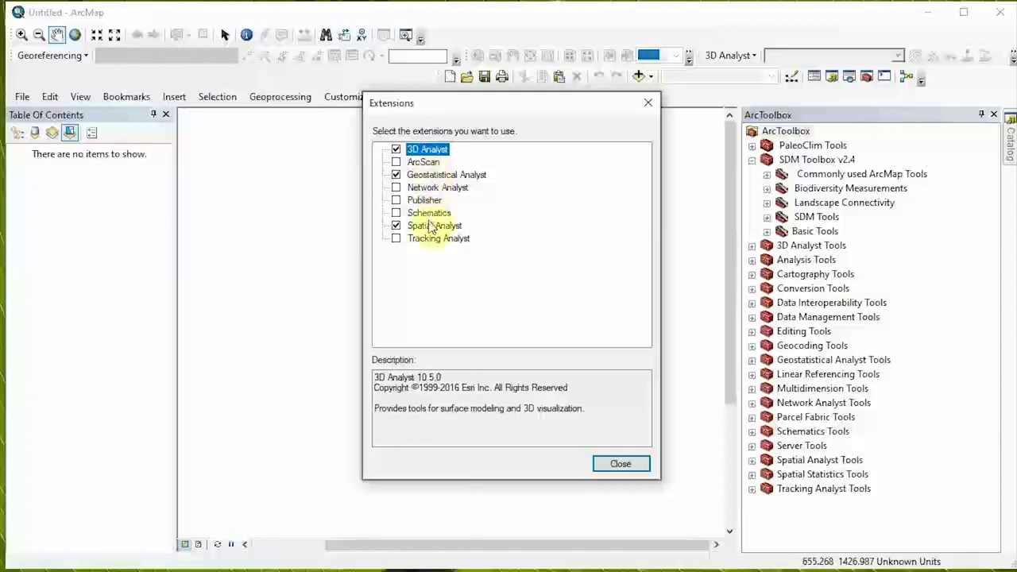
{"action": "left_click", "coordinate": [618, 465]}
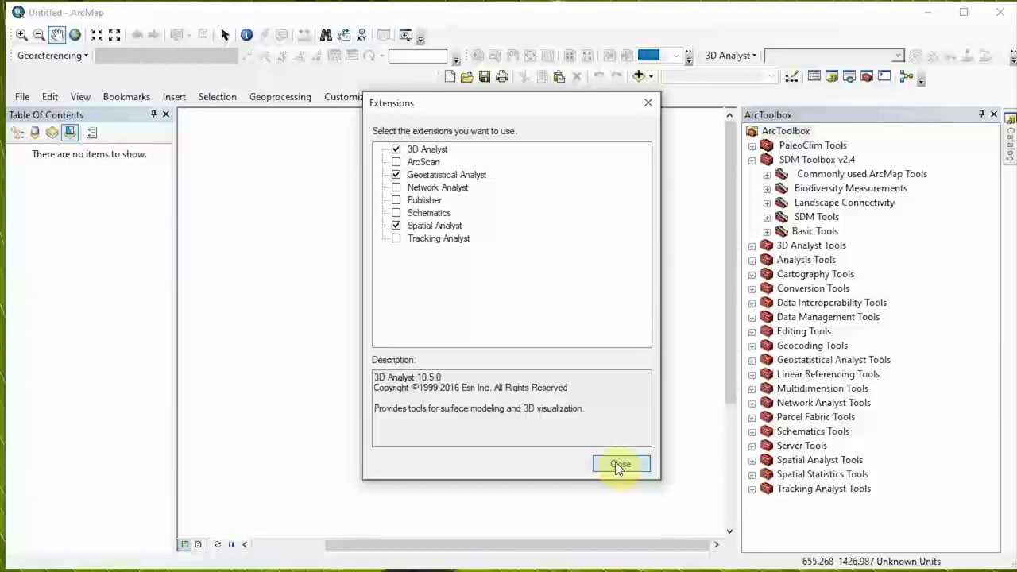
{"action": "left_click", "coordinate": [618, 466]}
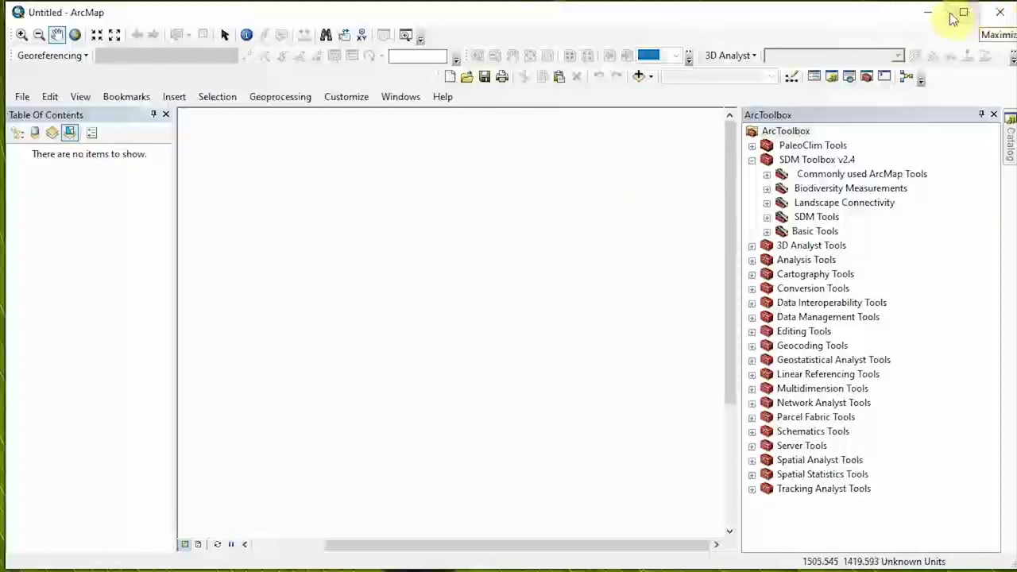
Switch to the SDMtoolbox website in the browser and read the 12 commandments on its Contacts page.
{"action": "left_click", "coordinate": [998, 11]}
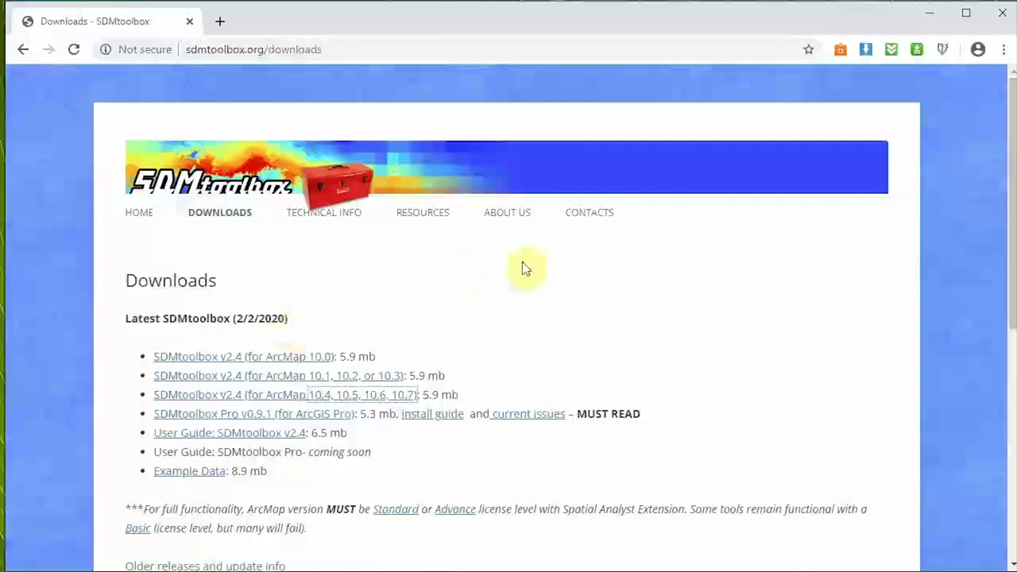
{"action": "left_click", "coordinate": [589, 215]}
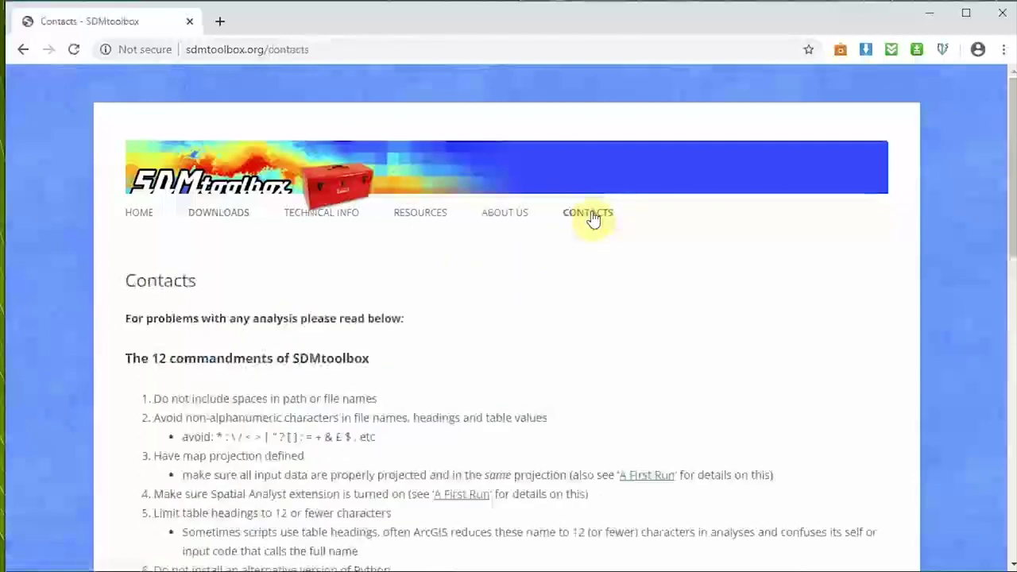
{"action": "scroll", "coordinate": [591, 219], "scroll_direction": "down", "scroll_amount": 4}
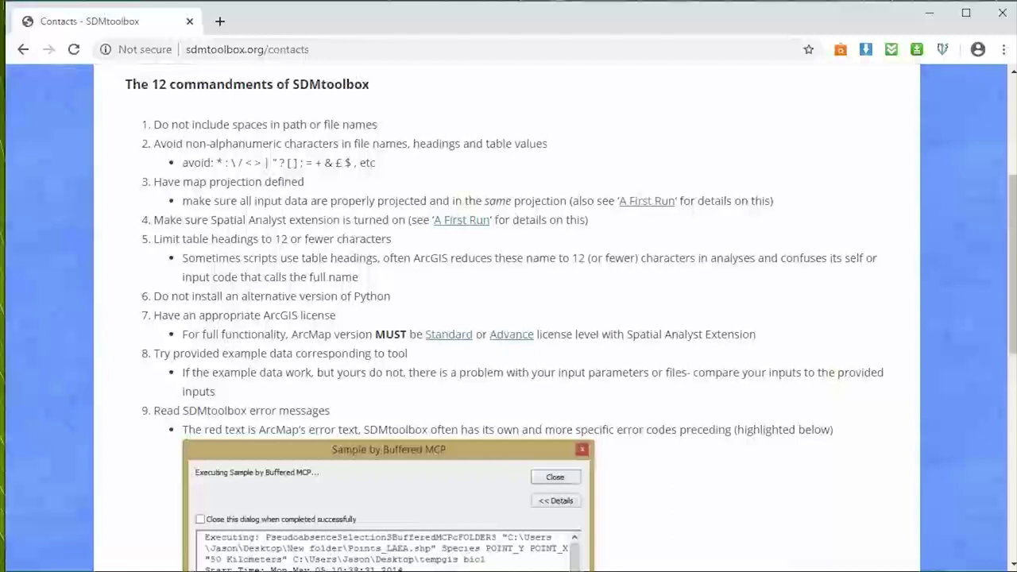
Bring up the example_data folder window, narrow it, and arrange it over ArcMap with the browser minimized.
{"action": "key", "text": "alt+Tab"}
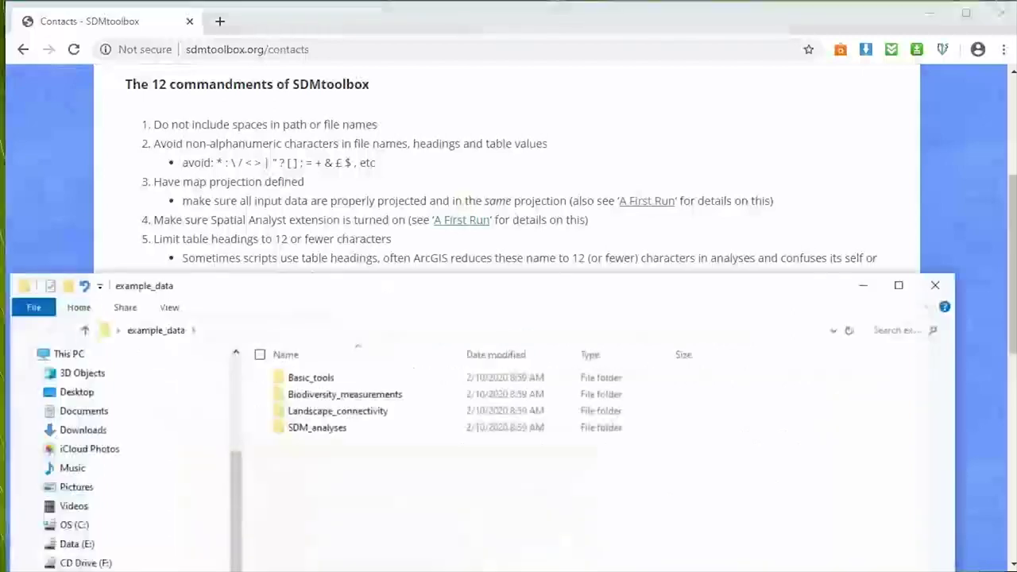
{"action": "left_click_drag", "start_coordinate": [249, 275], "coordinate": [269, 110]}
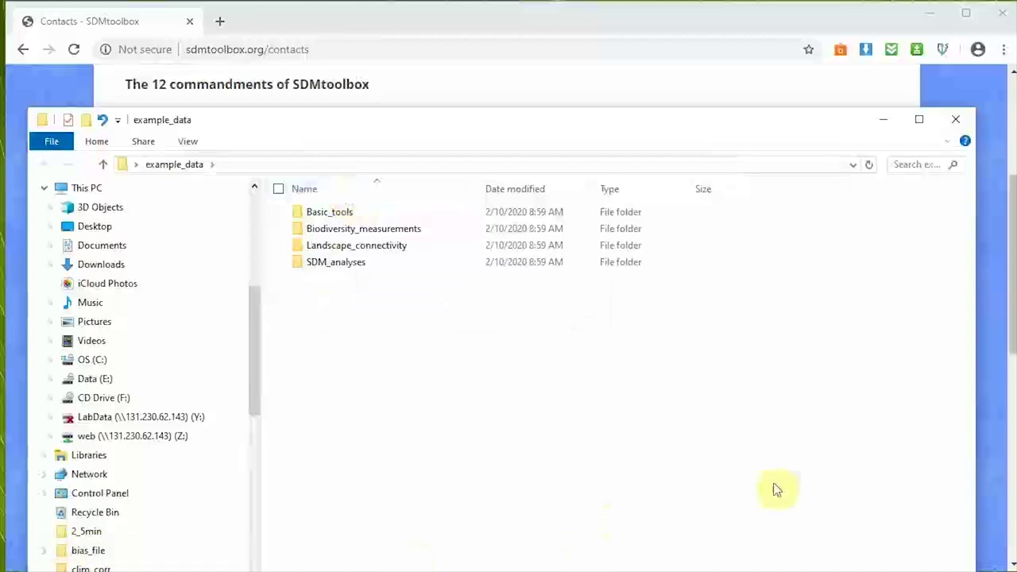
{"action": "left_click_drag", "start_coordinate": [976, 494], "coordinate": [426, 447]}
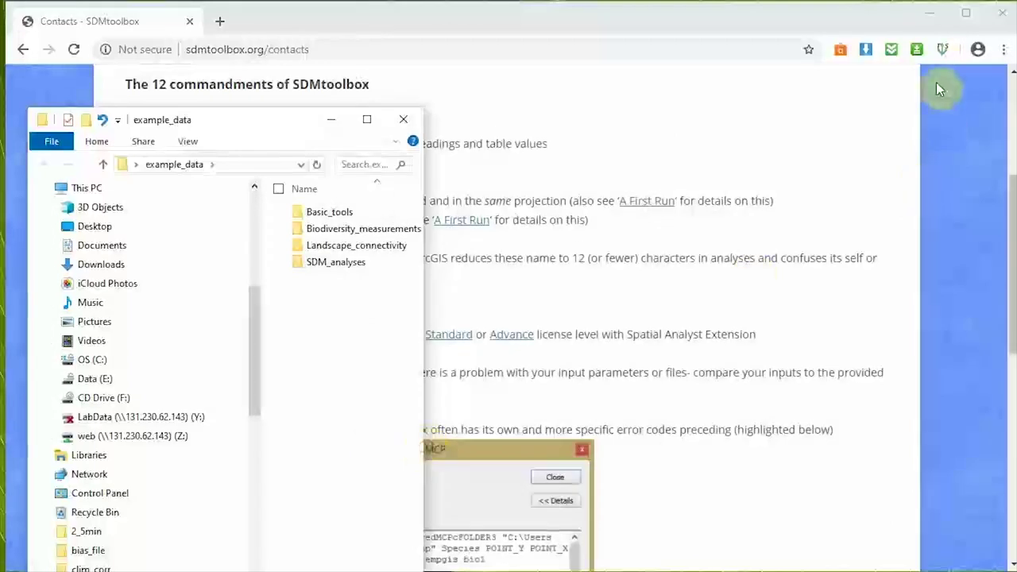
{"action": "left_click", "coordinate": [928, 12]}
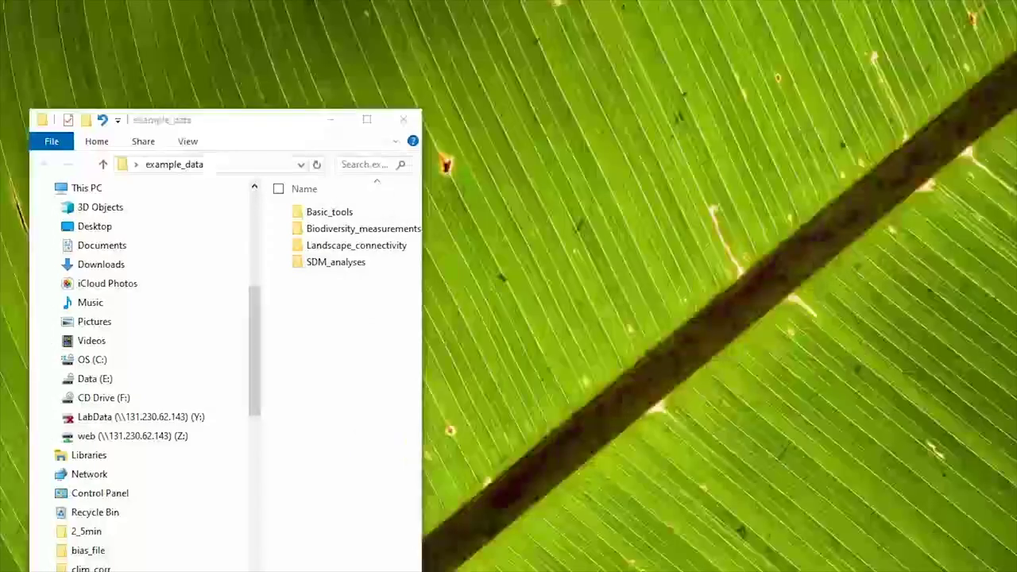
{"action": "key", "text": "alt+Tab"}
{"action": "left_click", "coordinate": [311, 569]}
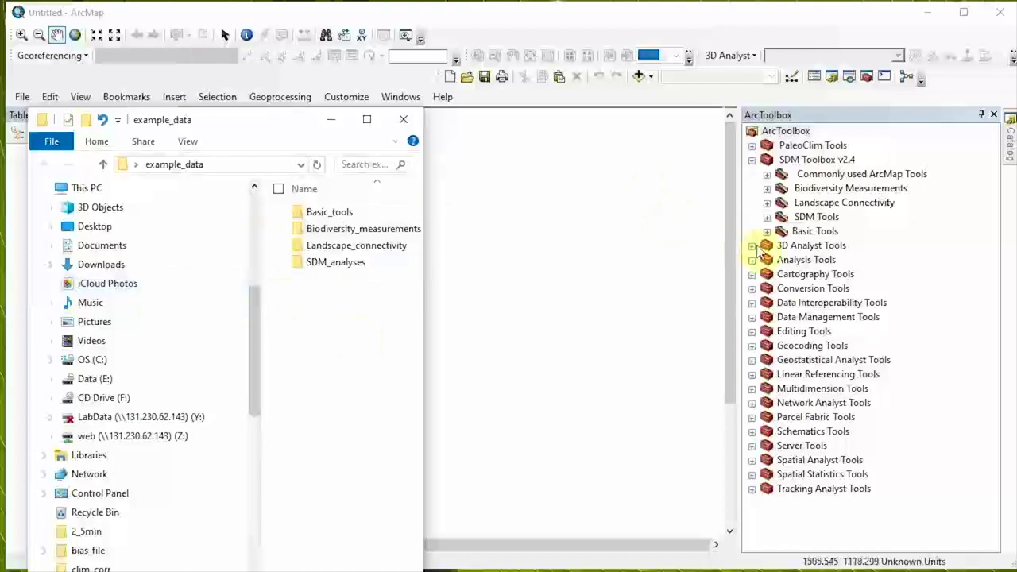
Expand the SDM Tools toolset in ArcToolbox and open the rarefy folder inside the example data's SDM_analyses folder.
{"action": "left_click", "coordinate": [767, 218]}
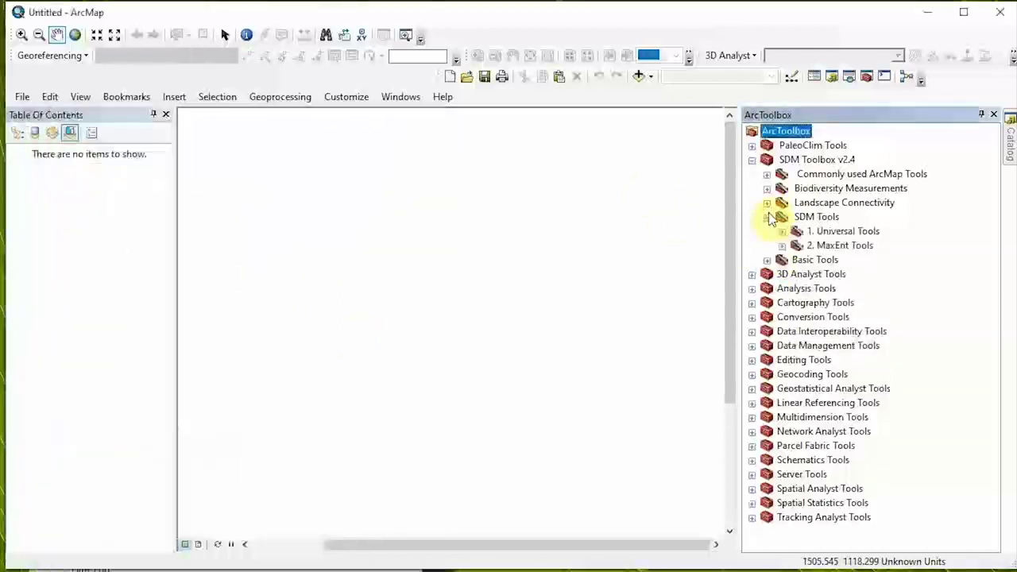
{"action": "key", "text": "alt+Tab"}
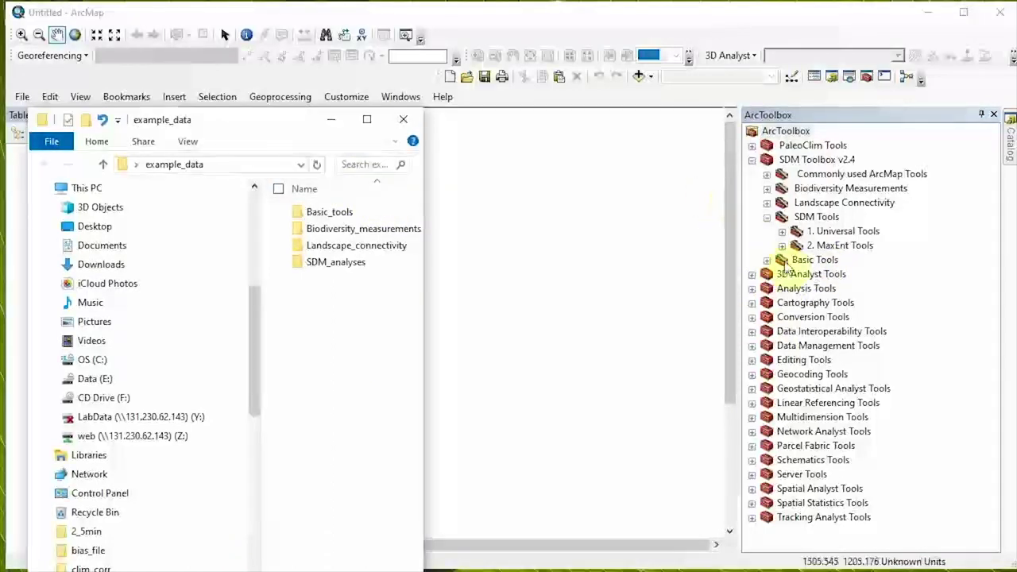
{"action": "double_click", "coordinate": [337, 265]}
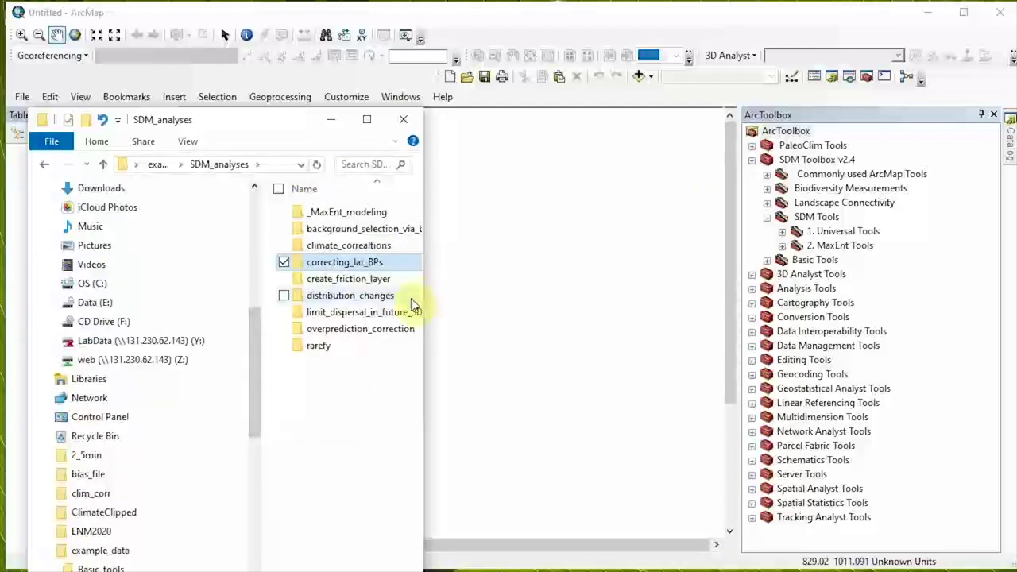
{"action": "double_click", "coordinate": [325, 349]}
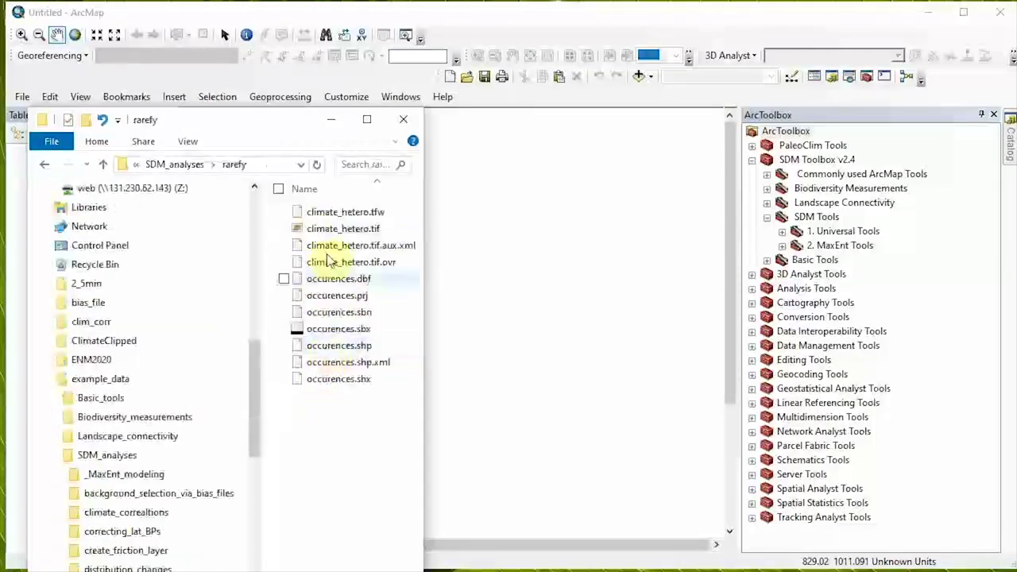
Expand Universal Tools and its Spatially Rarefy Occurrence Data toolset in ArcToolbox, and compare the tools with the rarefy folder's example files.
{"action": "left_click", "coordinate": [781, 231]}
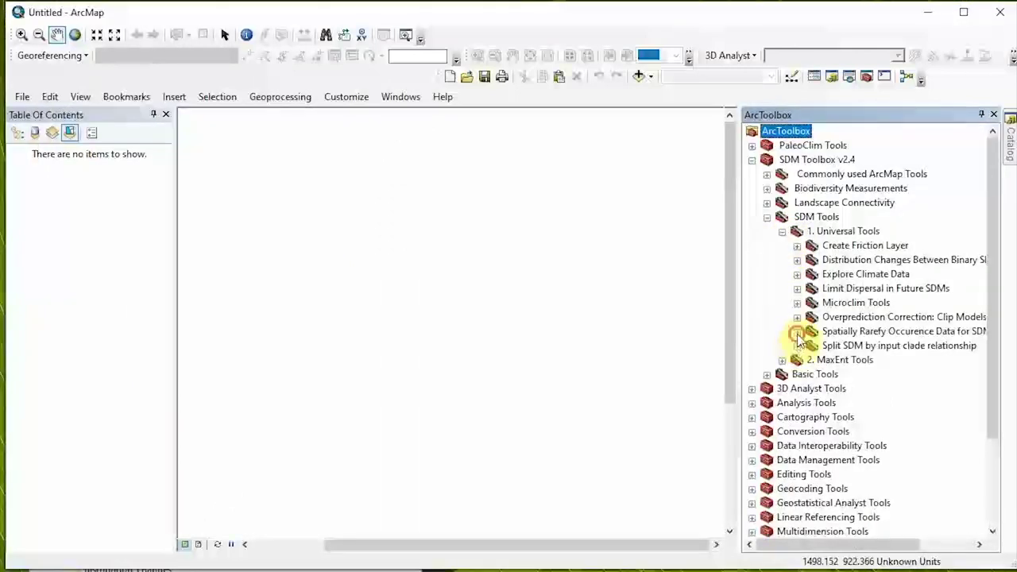
{"action": "left_click", "coordinate": [797, 331]}
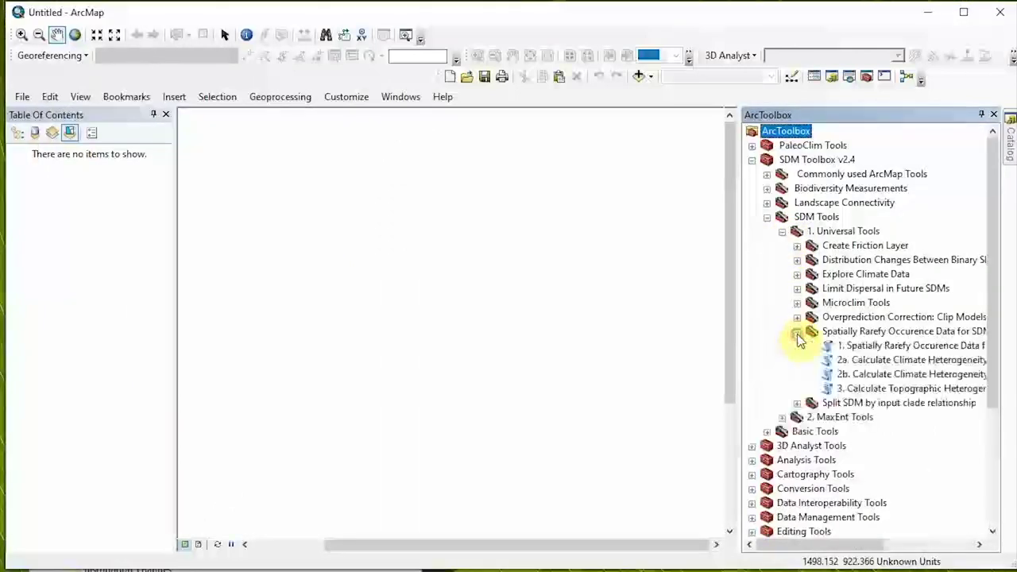
{"action": "left_click", "coordinate": [355, 566]}
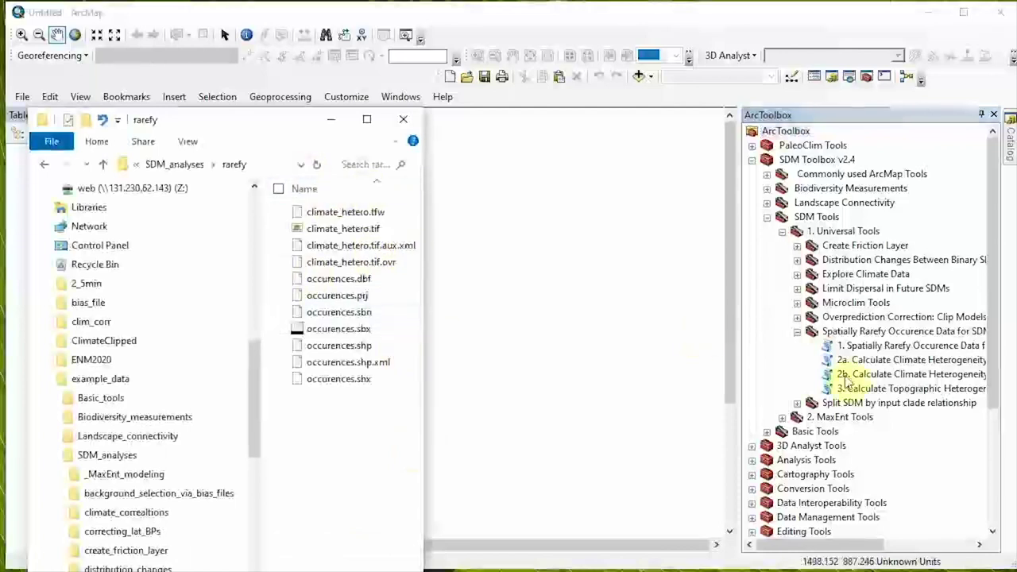
{"action": "left_click", "coordinate": [865, 347]}
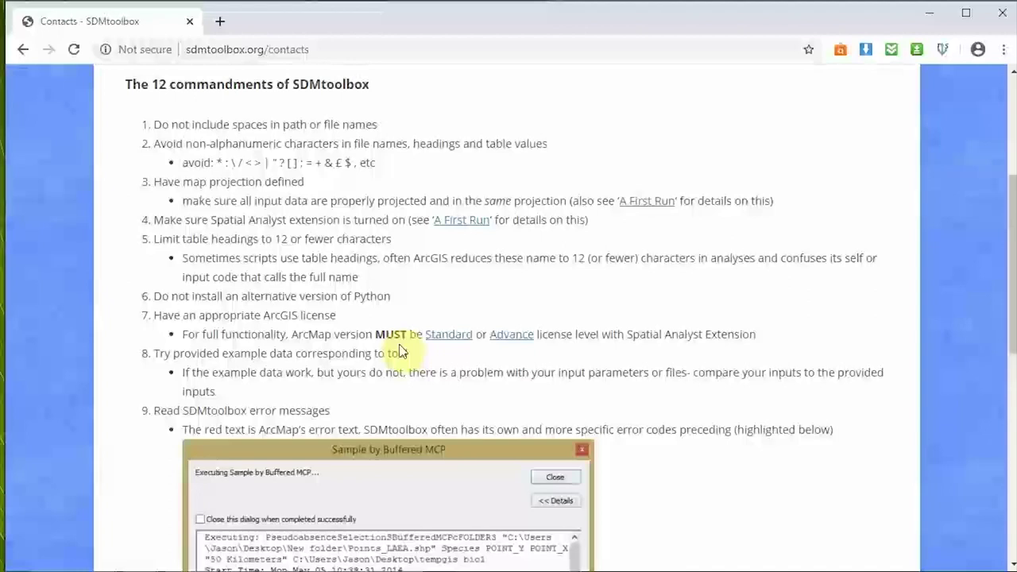
Read the rest of the 12 commandments on SDMtoolbox's Contacts page, including the enlarged error-message screenshot and the contact advice.
{"action": "scroll", "coordinate": [400, 352], "scroll_direction": "down", "scroll_amount": 3}
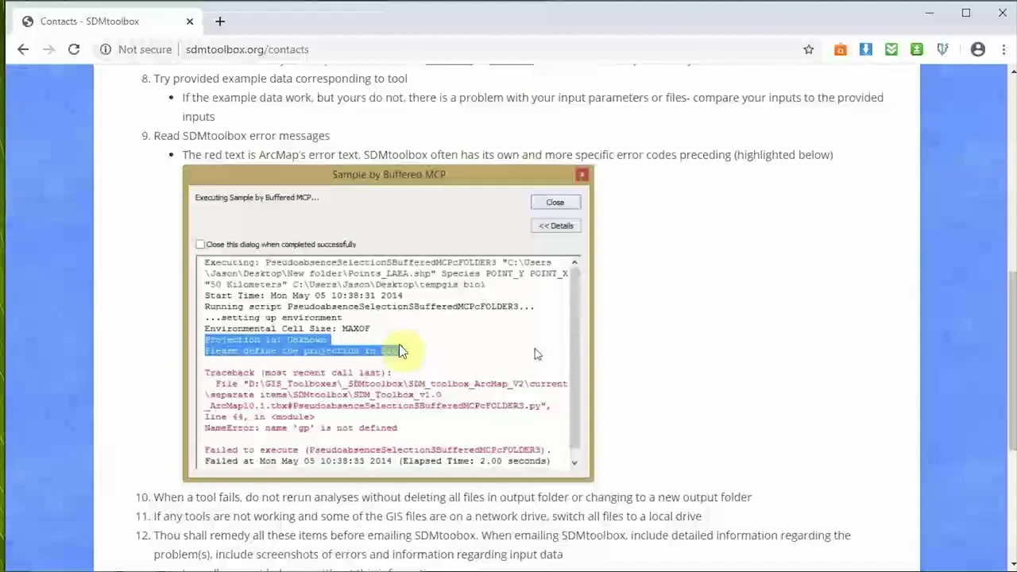
{"action": "left_click", "coordinate": [483, 342]}
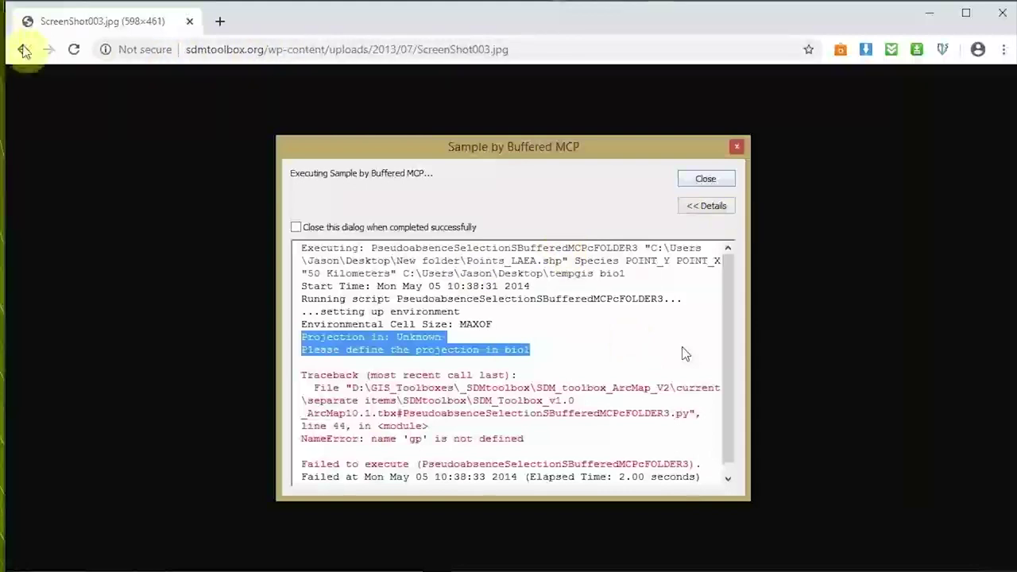
{"action": "left_click", "coordinate": [23, 49]}
{"action": "scroll", "coordinate": [268, 411], "scroll_direction": "down", "scroll_amount": 1}
{"action": "scroll", "coordinate": [266, 413], "scroll_direction": "down", "scroll_amount": 4}
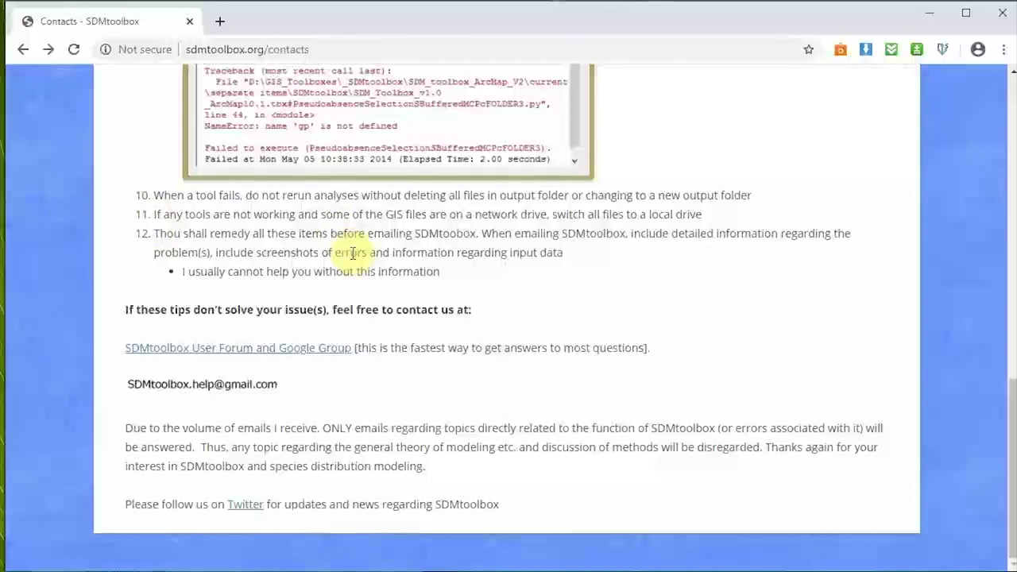
{"action": "scroll", "coordinate": [421, 292], "scroll_direction": "up", "scroll_amount": 7}
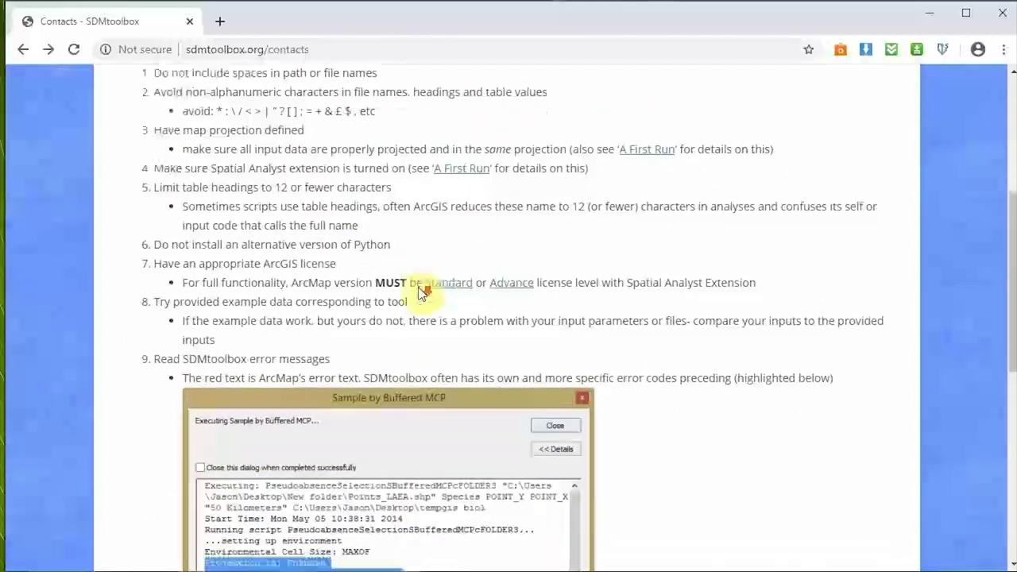
{"action": "scroll", "coordinate": [421, 292], "scroll_direction": "down", "scroll_amount": 7}
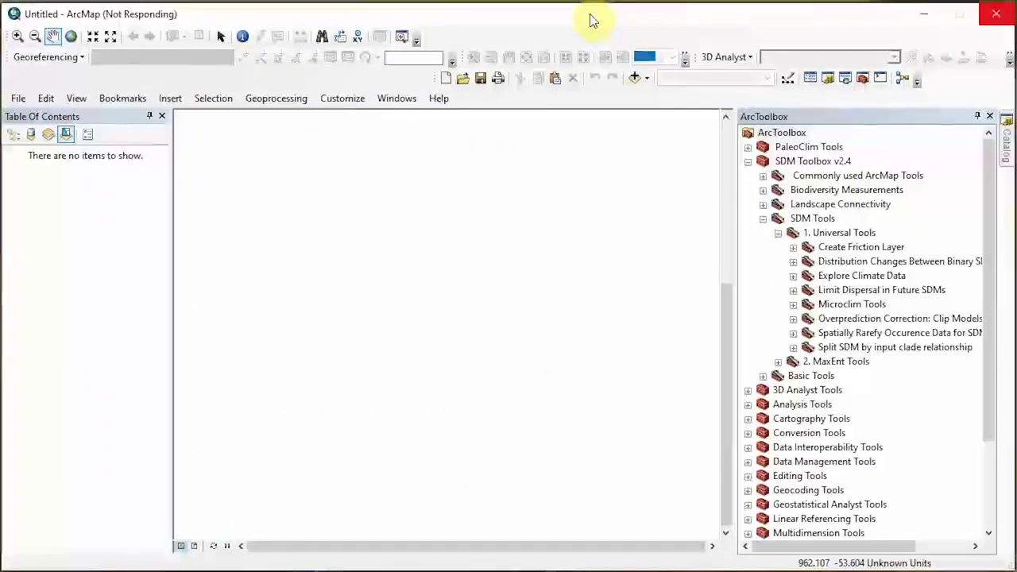
Collapse and re-expand SDM Toolbox v2.4 in ArcMap's ArcToolbox, and collapse its SDM Tools toolset.
{"action": "left_click", "coordinate": [749, 163]}
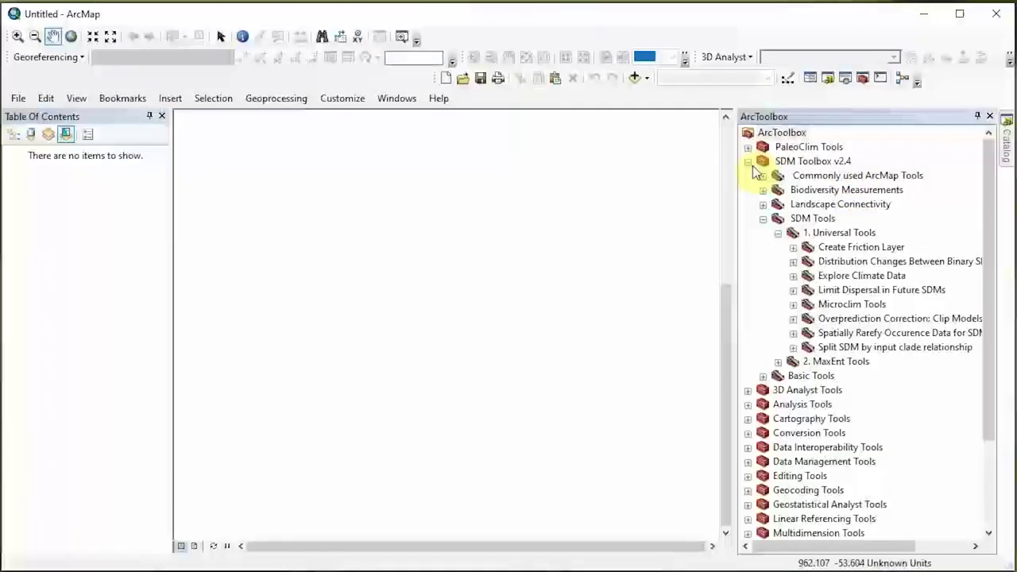
{"action": "left_click", "coordinate": [749, 162]}
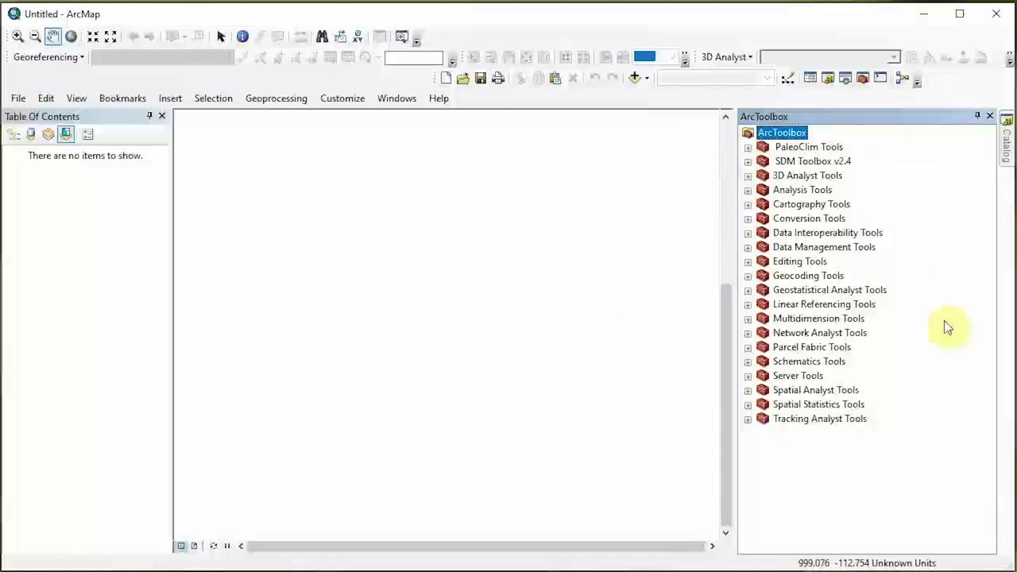
{"action": "left_click", "coordinate": [748, 161]}
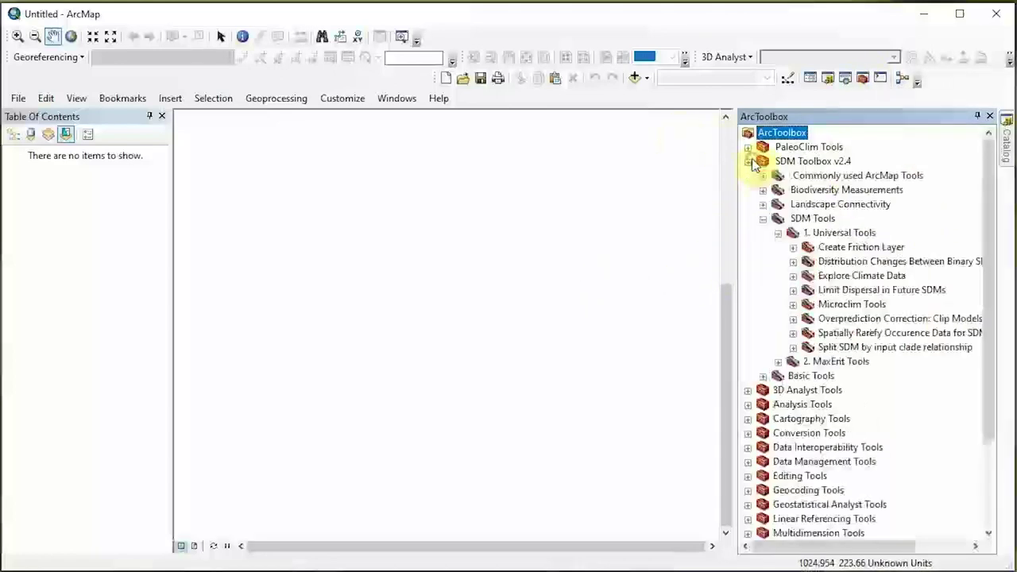
{"action": "left_click", "coordinate": [763, 220]}
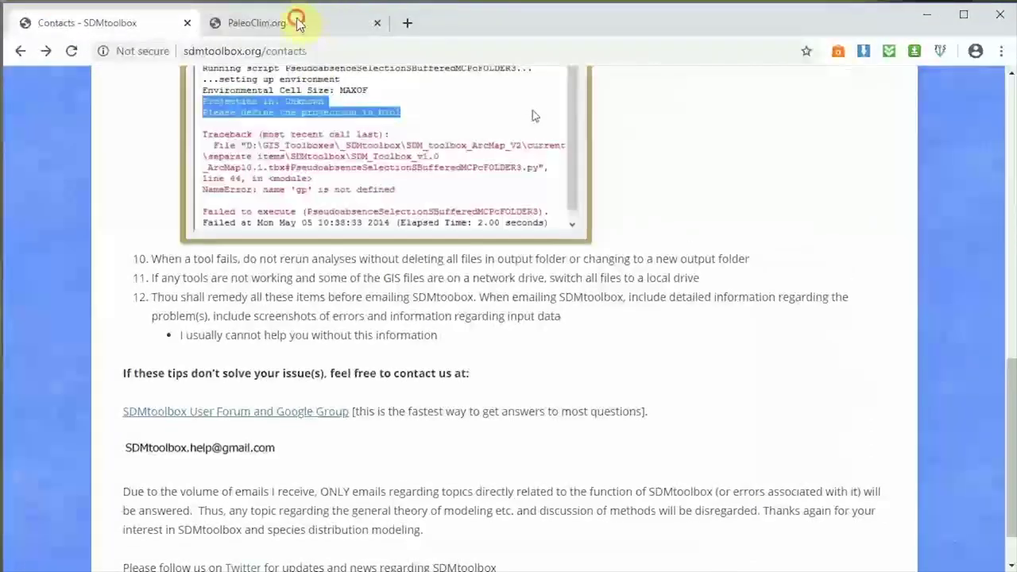
Switch to PaleoClim.org in the browser and download the Current (1979 – 2013) Anthropocene dataset at 2.5 mins resolution.
{"action": "left_click", "coordinate": [296, 24]}
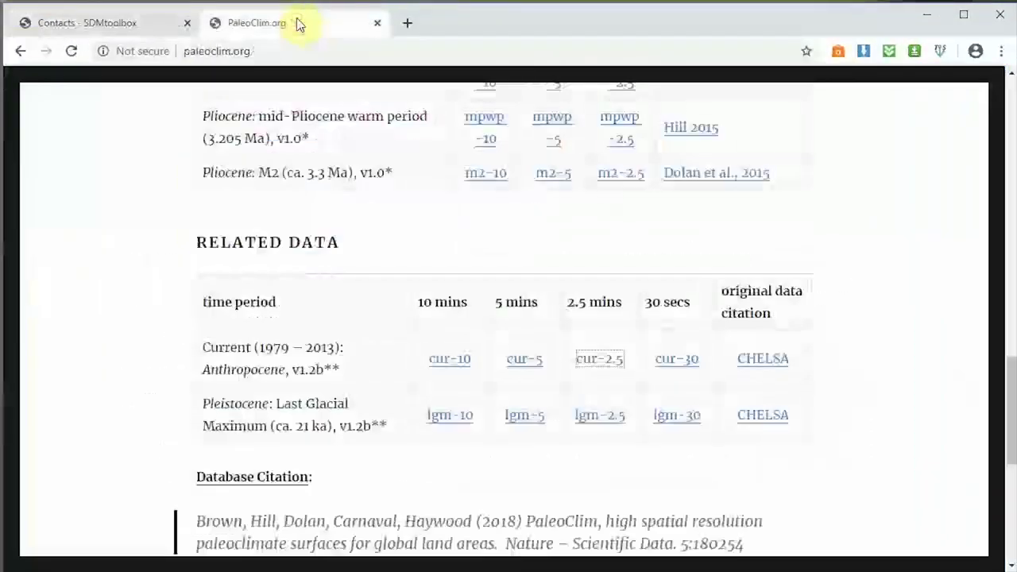
{"action": "scroll", "coordinate": [420, 351], "scroll_direction": "up", "scroll_amount": 10}
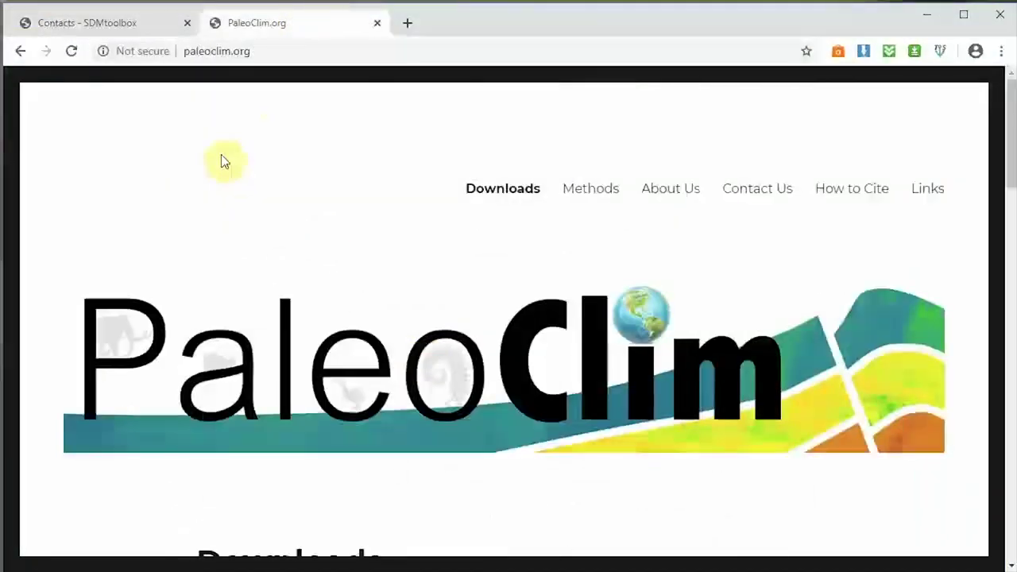
{"action": "left_click", "coordinate": [301, 50]}
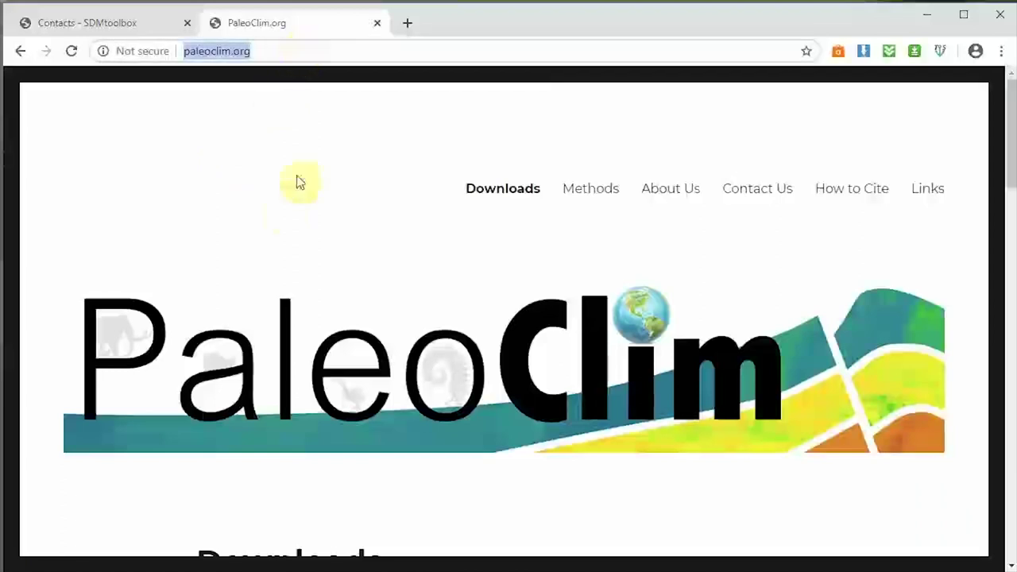
{"action": "scroll", "coordinate": [281, 211], "scroll_direction": "down", "scroll_amount": 10}
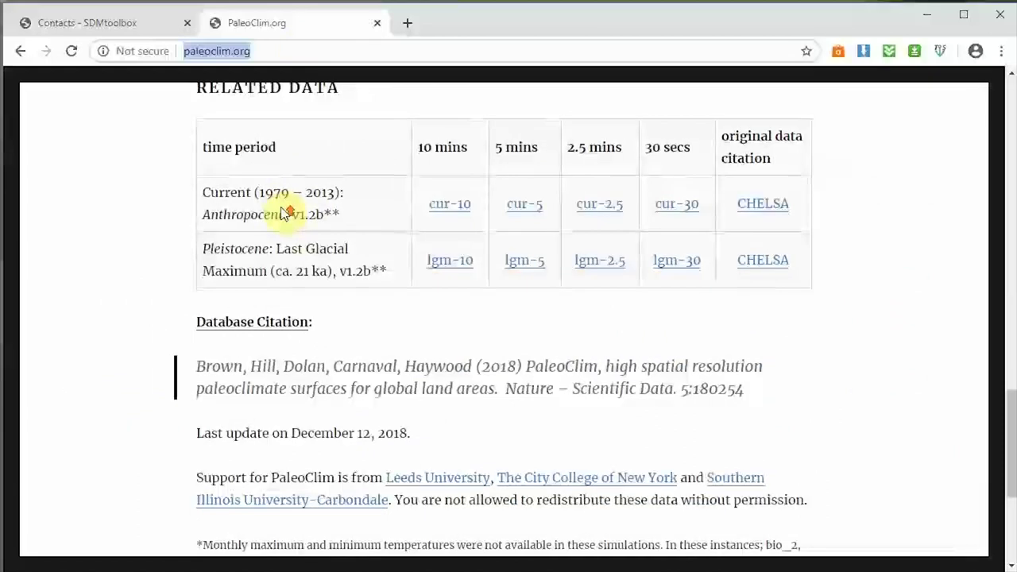
{"action": "scroll", "coordinate": [285, 213], "scroll_direction": "up", "scroll_amount": 1}
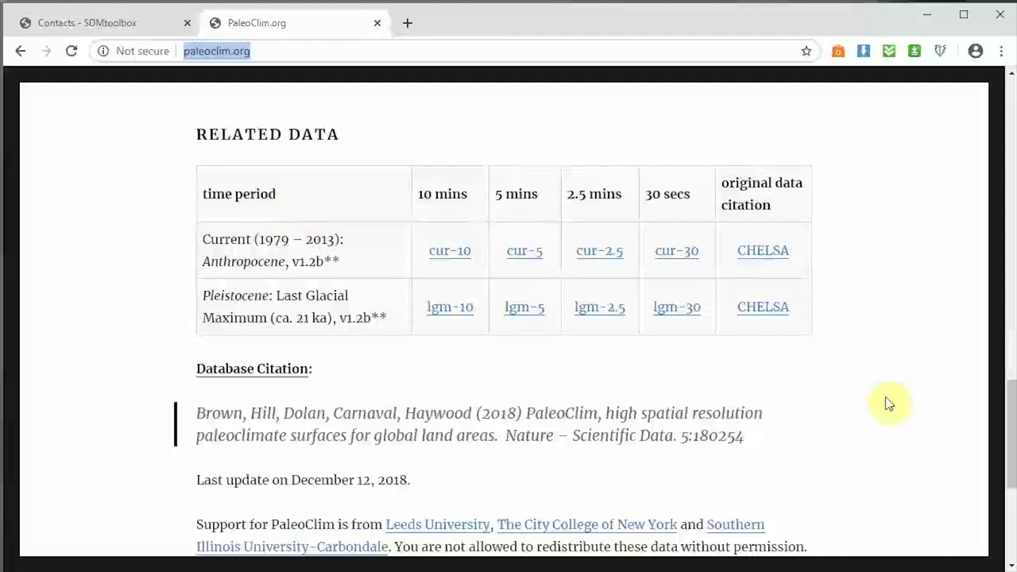
{"action": "scroll", "coordinate": [885, 398], "scroll_direction": "up", "scroll_amount": 2}
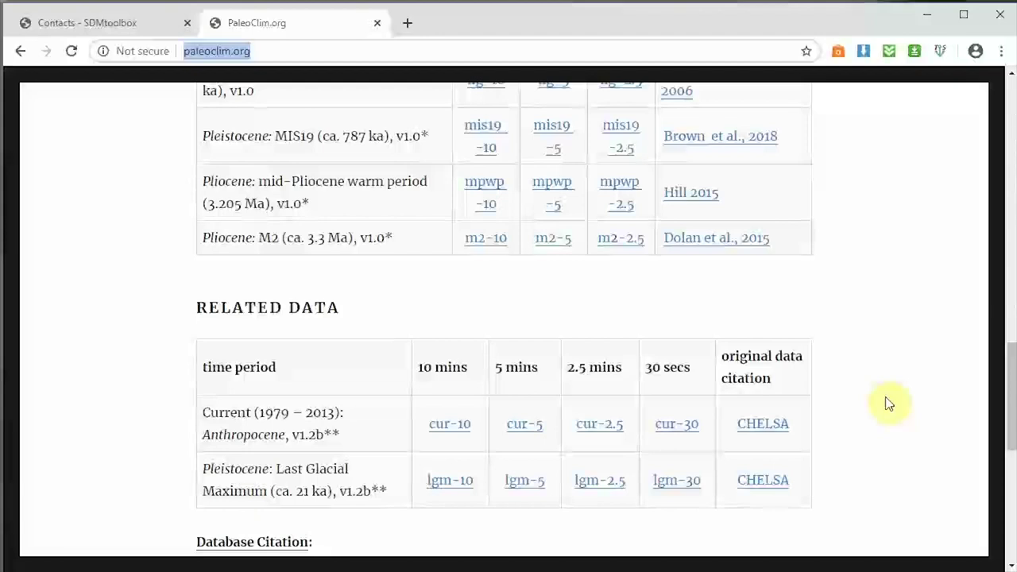
{"action": "scroll", "coordinate": [888, 403], "scroll_direction": "down", "scroll_amount": 1}
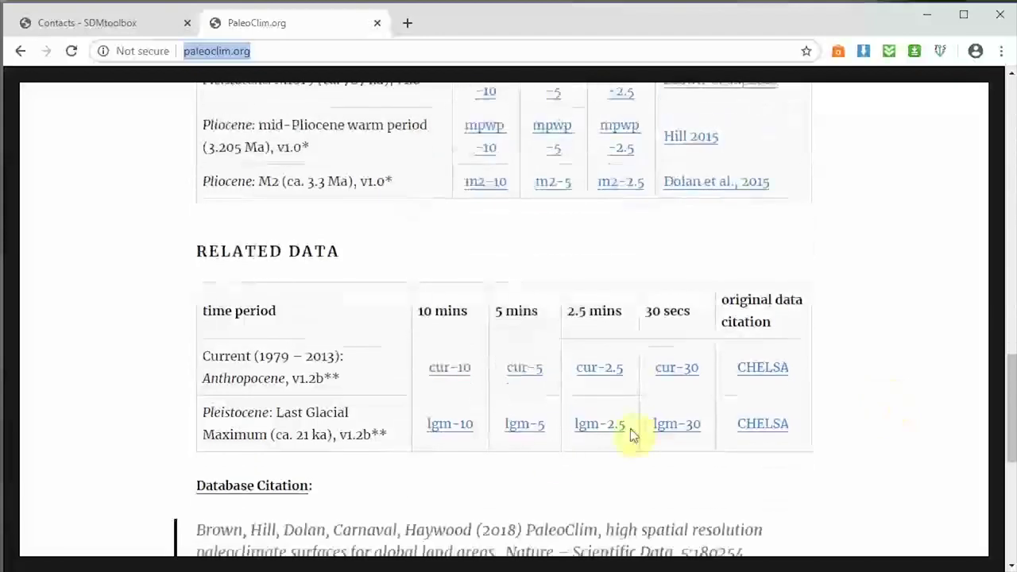
{"action": "left_click", "coordinate": [612, 378]}
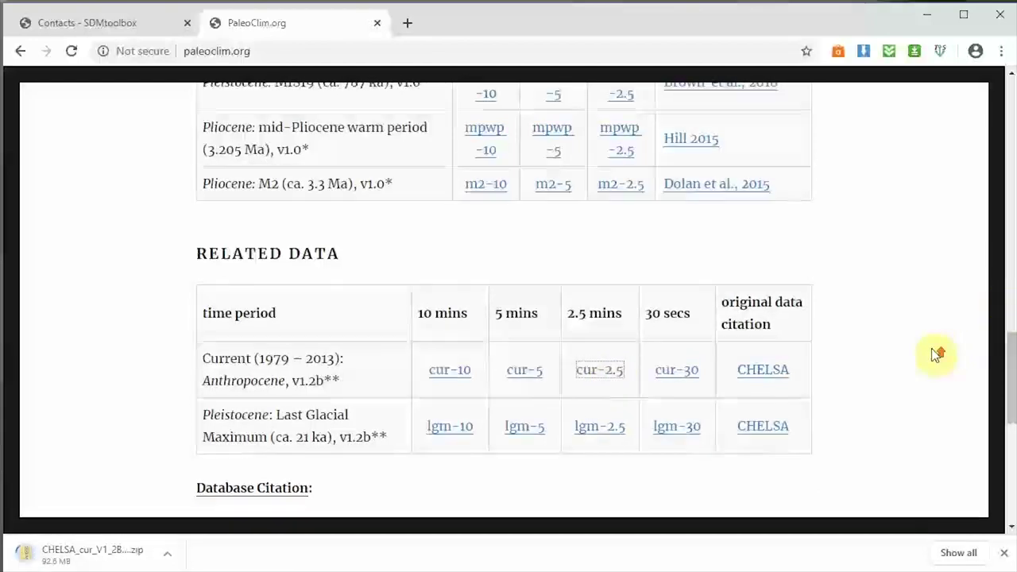
Open the downloaded CHELSA zip and copy its 2_5min folder to the Desktop, replacing the files with the same names.
{"action": "scroll", "coordinate": [937, 353], "scroll_direction": "up", "scroll_amount": 15}
{"action": "scroll", "coordinate": [938, 353], "scroll_direction": "down", "scroll_amount": 6}
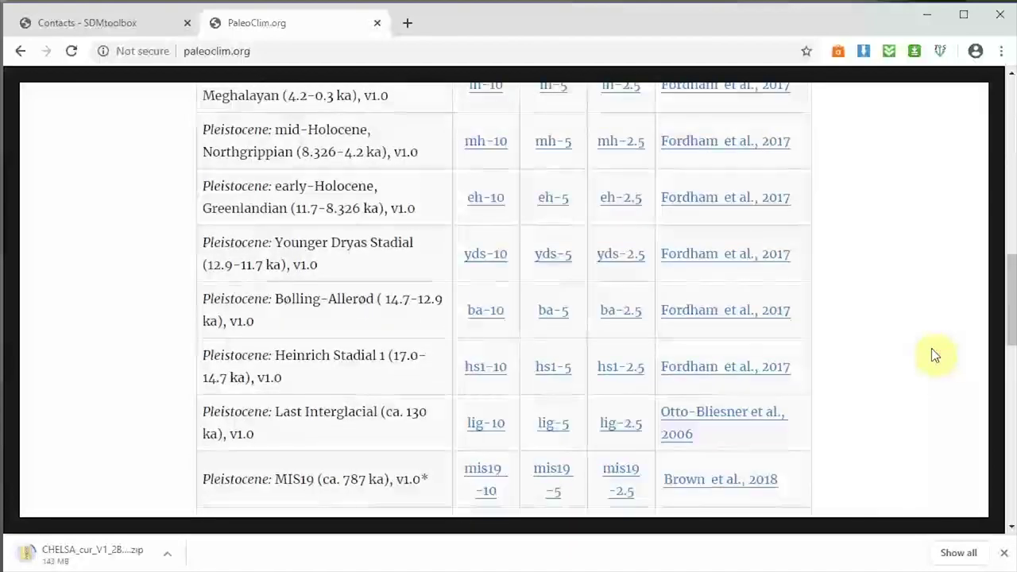
{"action": "scroll", "coordinate": [934, 355], "scroll_direction": "down", "scroll_amount": 3}
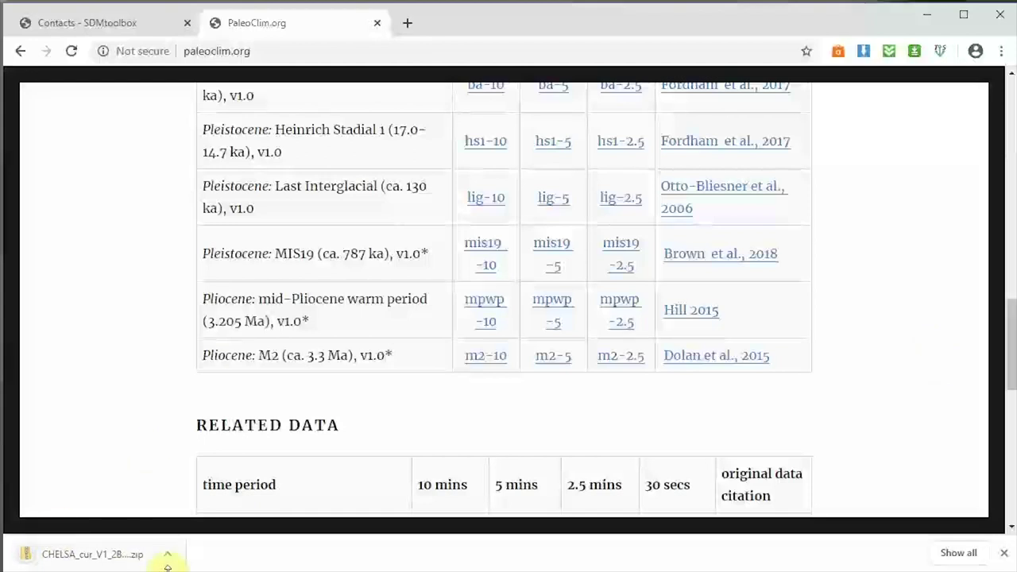
{"action": "scroll", "coordinate": [262, 389], "scroll_direction": "down", "scroll_amount": 3}
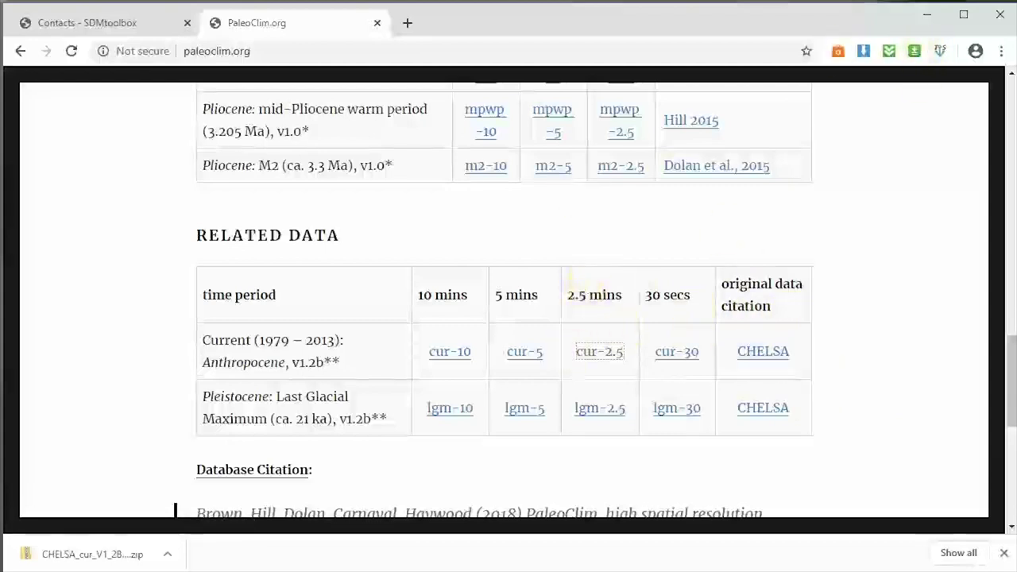
{"action": "left_click", "coordinate": [152, 564]}
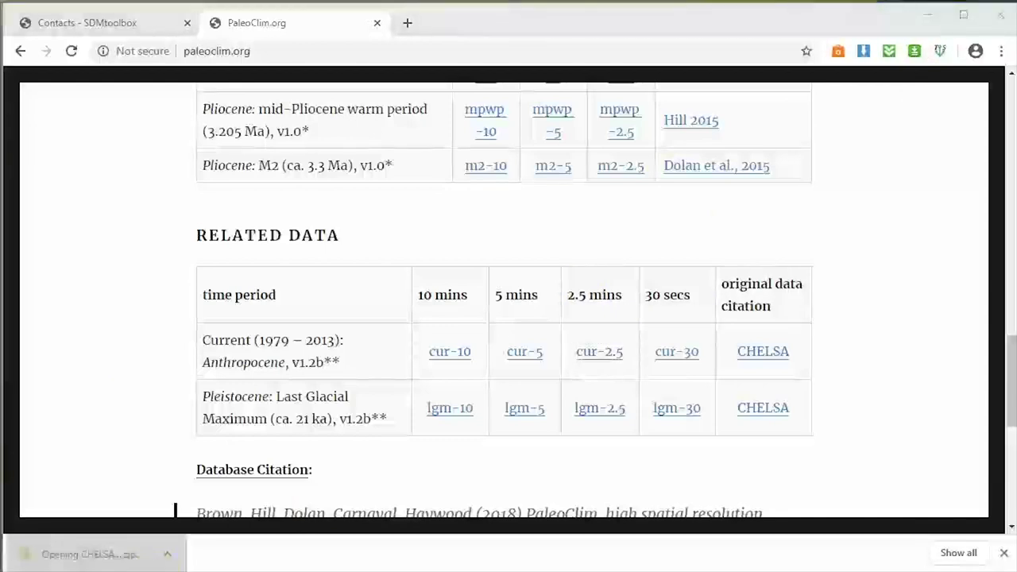
{"action": "left_click_drag", "start_coordinate": [742, 268], "coordinate": [529, 153]}
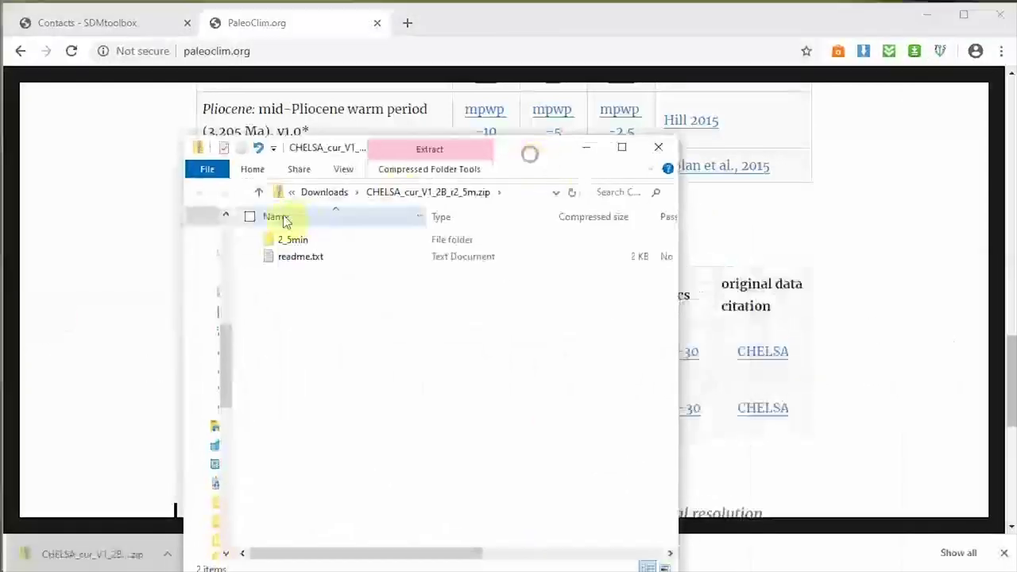
{"action": "left_click", "coordinate": [274, 238]}
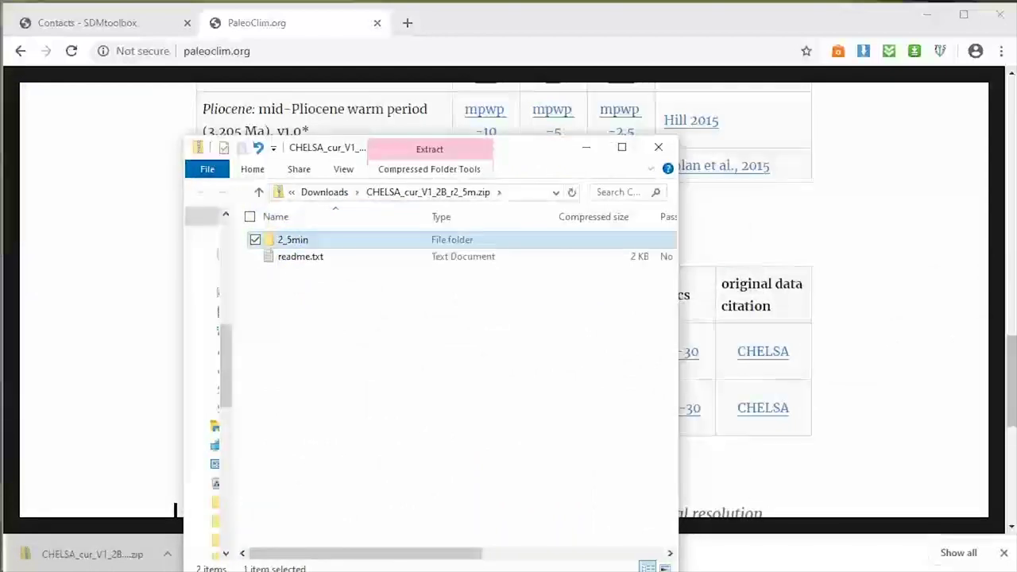
{"action": "left_click_drag", "start_coordinate": [293, 239], "coordinate": [214, 444]}
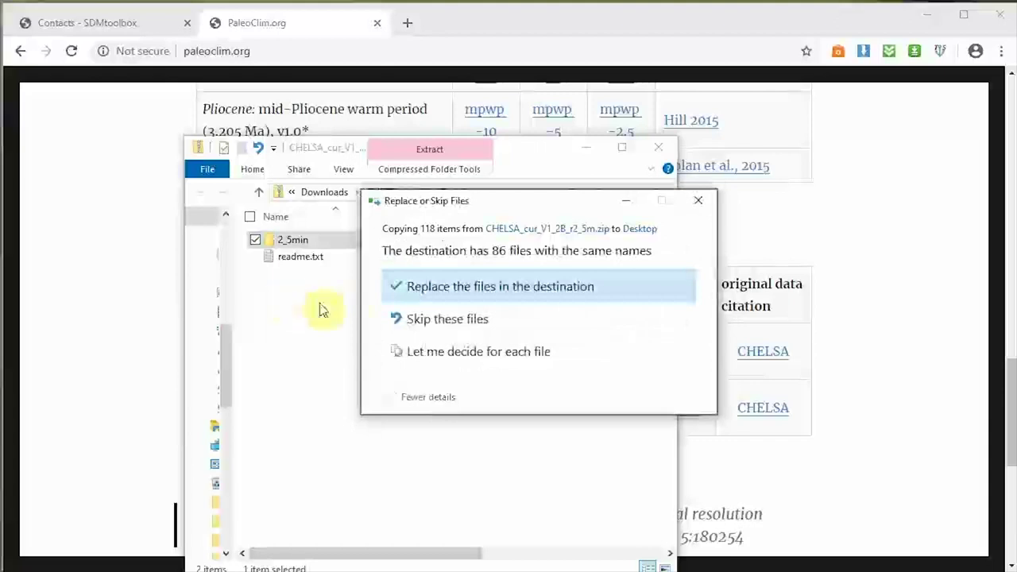
{"action": "left_click", "coordinate": [423, 288]}
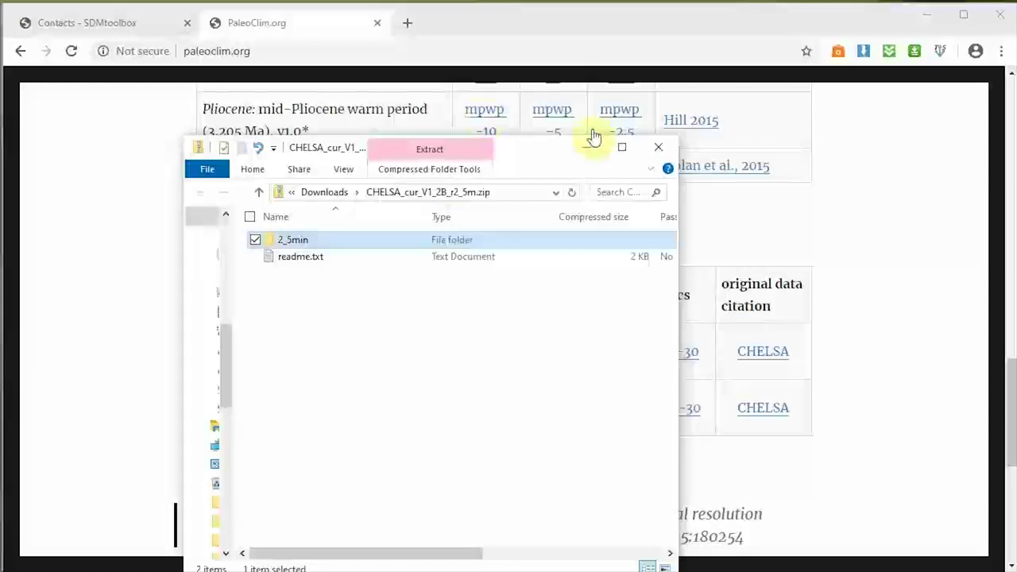
{"action": "left_click", "coordinate": [656, 147]}
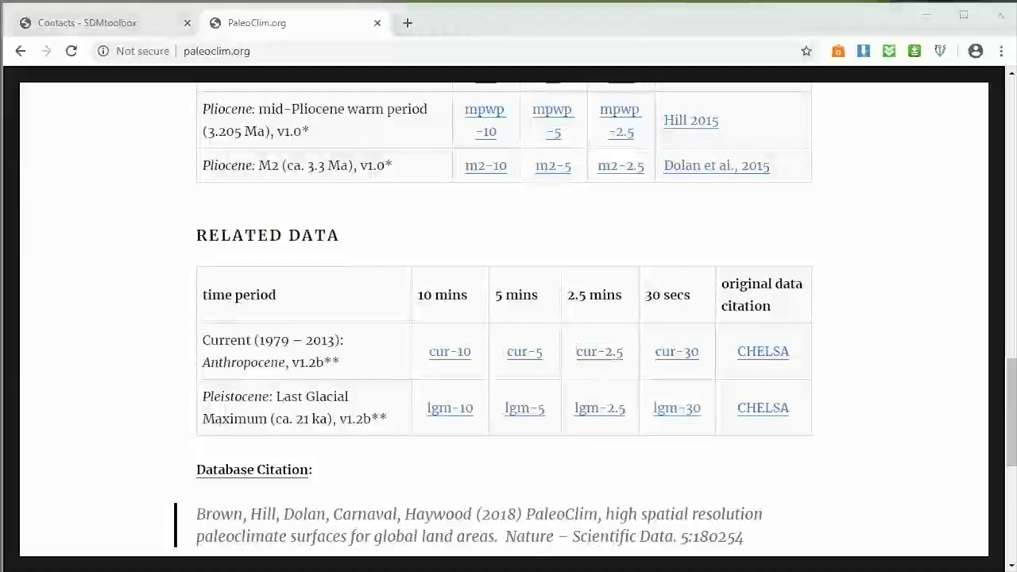
Look through the bio raster files in the extracted 2_5min folder and close its window.
{"action": "scroll", "coordinate": [450, 341], "scroll_direction": "down", "scroll_amount": 4}
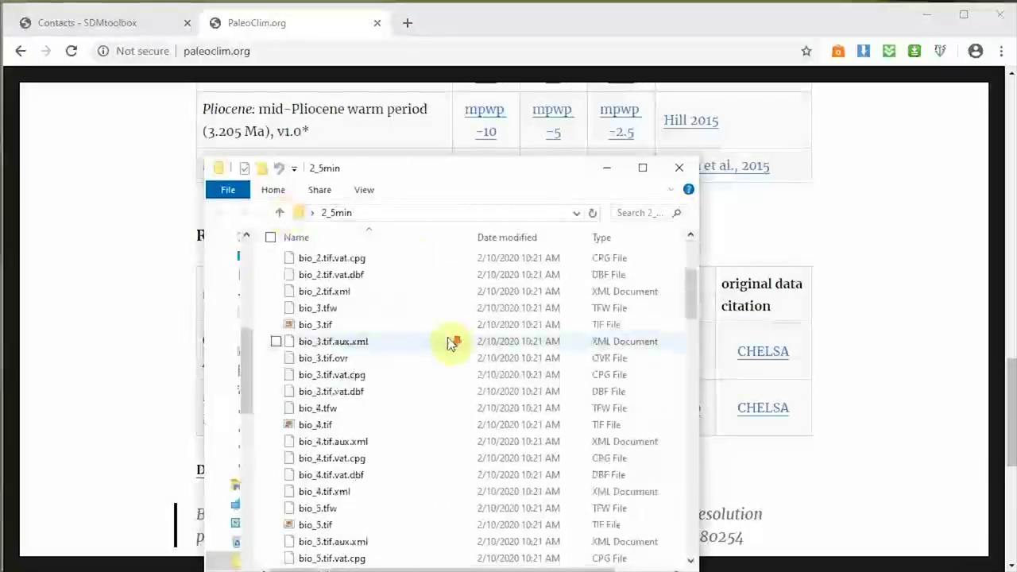
{"action": "scroll", "coordinate": [449, 342], "scroll_direction": "down", "scroll_amount": 5}
{"action": "scroll", "coordinate": [449, 342], "scroll_direction": "up", "scroll_amount": 9}
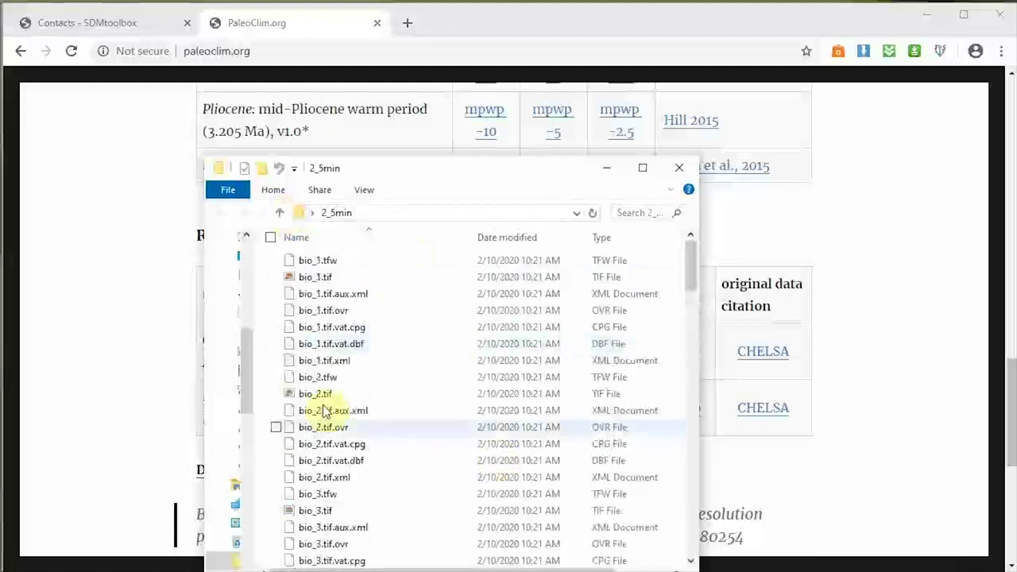
{"action": "left_click", "coordinate": [679, 167]}
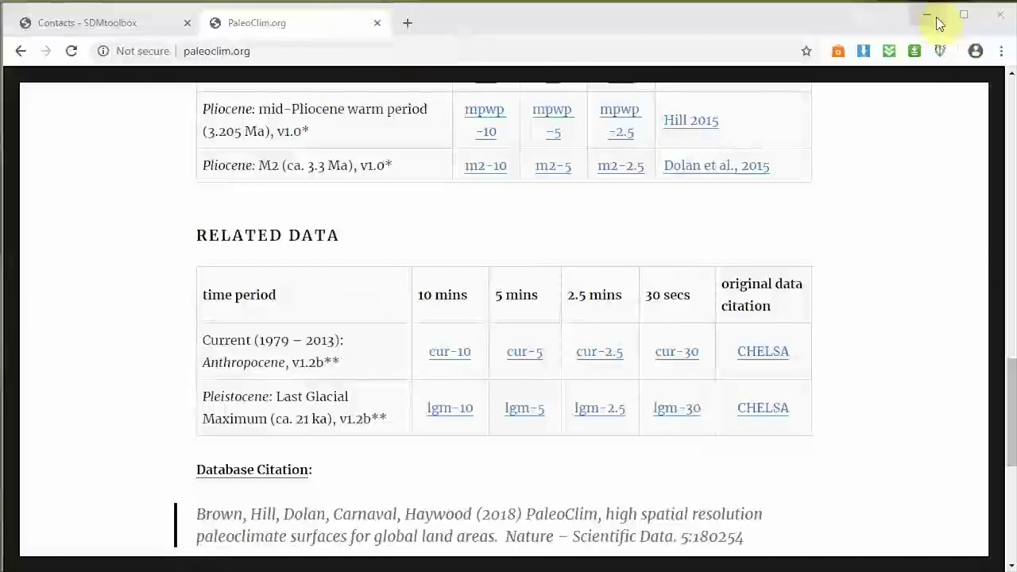
Return to the SDMtoolbox website and open its Downloads page.
{"action": "left_click", "coordinate": [131, 21]}
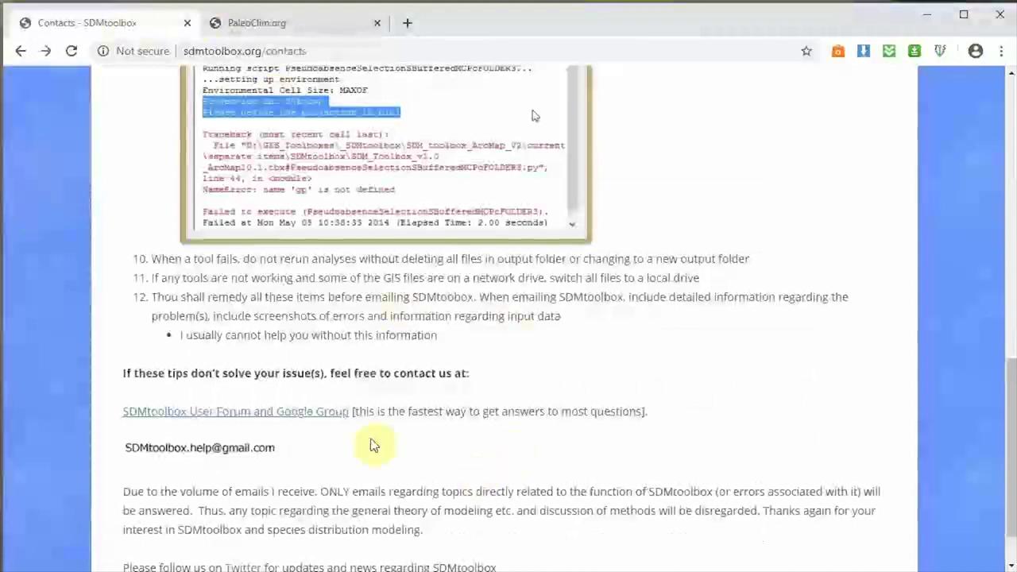
{"action": "scroll", "coordinate": [373, 443], "scroll_direction": "up", "scroll_amount": 15}
{"action": "left_click", "coordinate": [221, 216]}
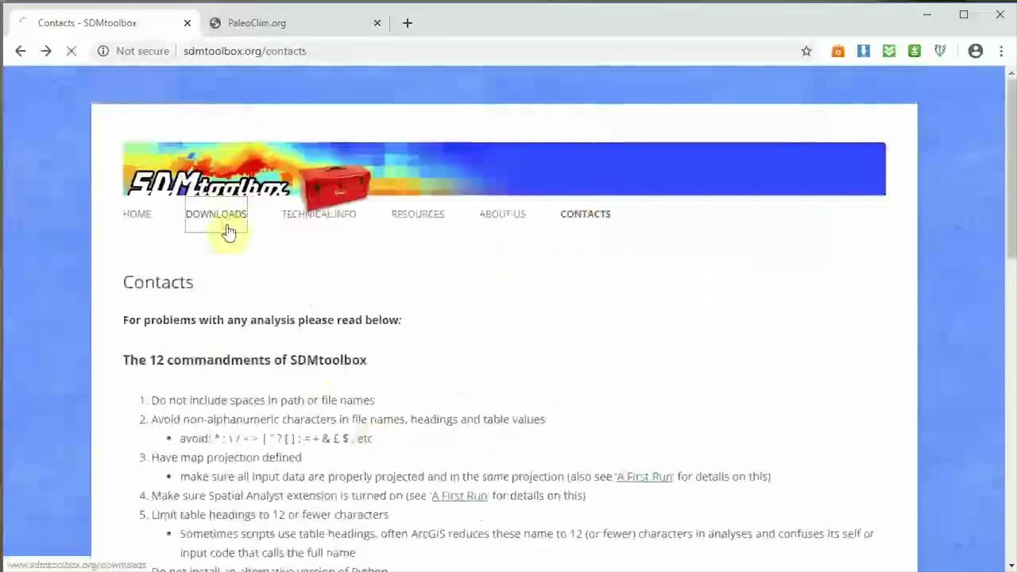
Review the SDMtoolbox downloads list and the example_data folder, and minimise both windows to return to ArcMap.
{"action": "scroll", "coordinate": [262, 322], "scroll_direction": "down", "scroll_amount": 3}
{"action": "scroll", "coordinate": [254, 310], "scroll_direction": "up", "scroll_amount": 1}
{"action": "scroll", "coordinate": [274, 326], "scroll_direction": "down", "scroll_amount": 1}
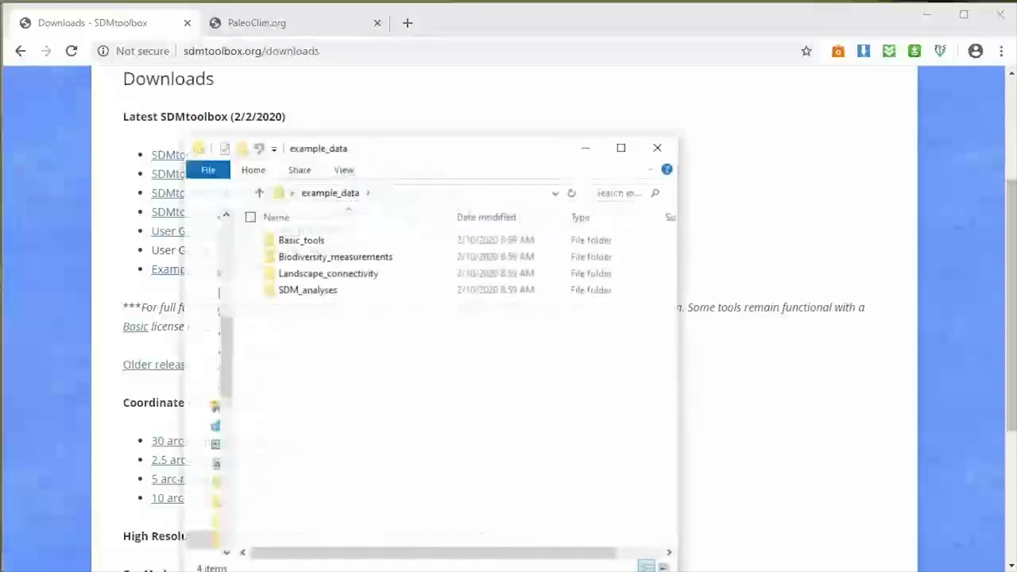
{"action": "left_click_drag", "start_coordinate": [444, 99], "coordinate": [325, 80]}
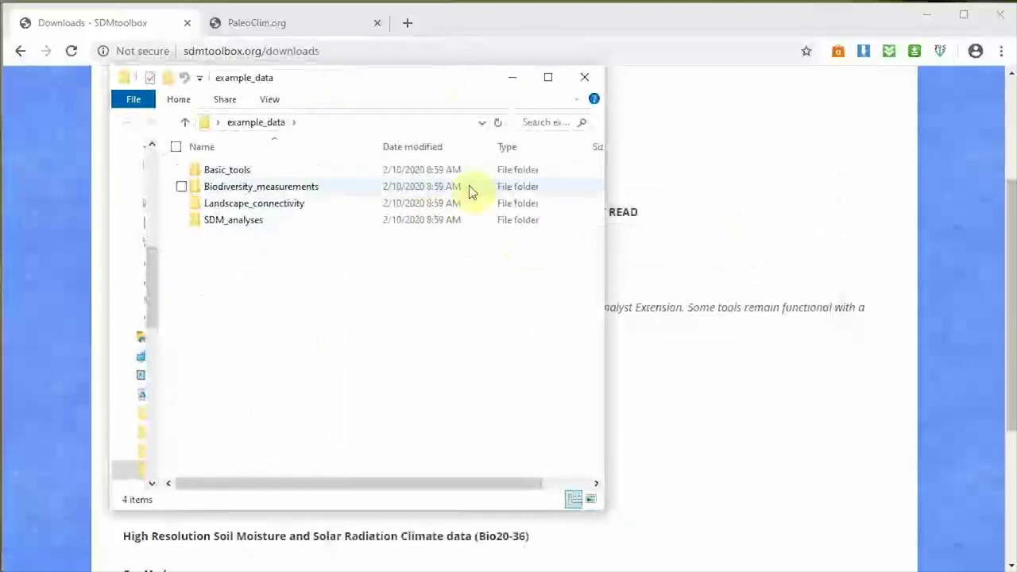
{"action": "left_click", "coordinate": [512, 77]}
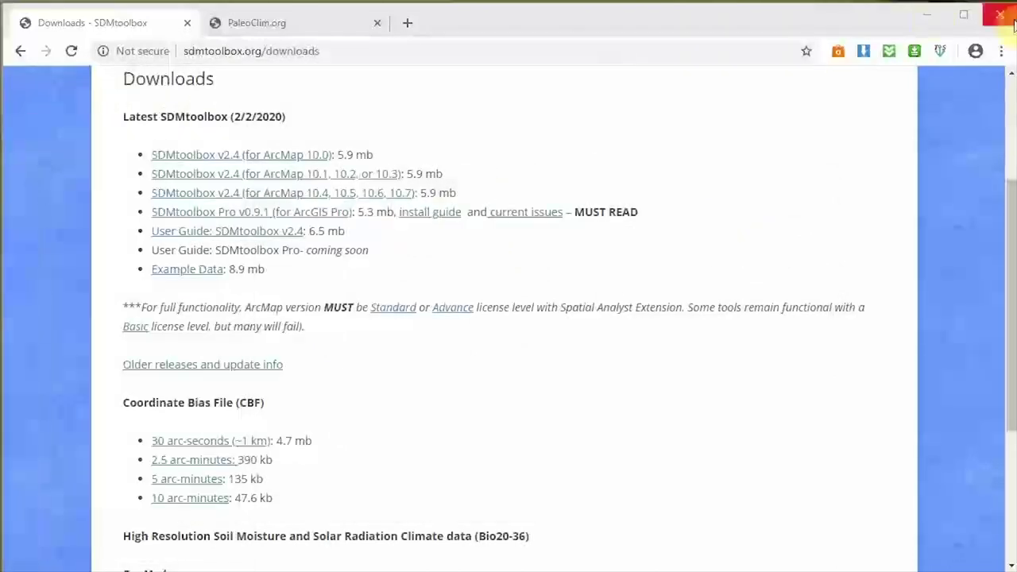
{"action": "left_click", "coordinate": [930, 22]}
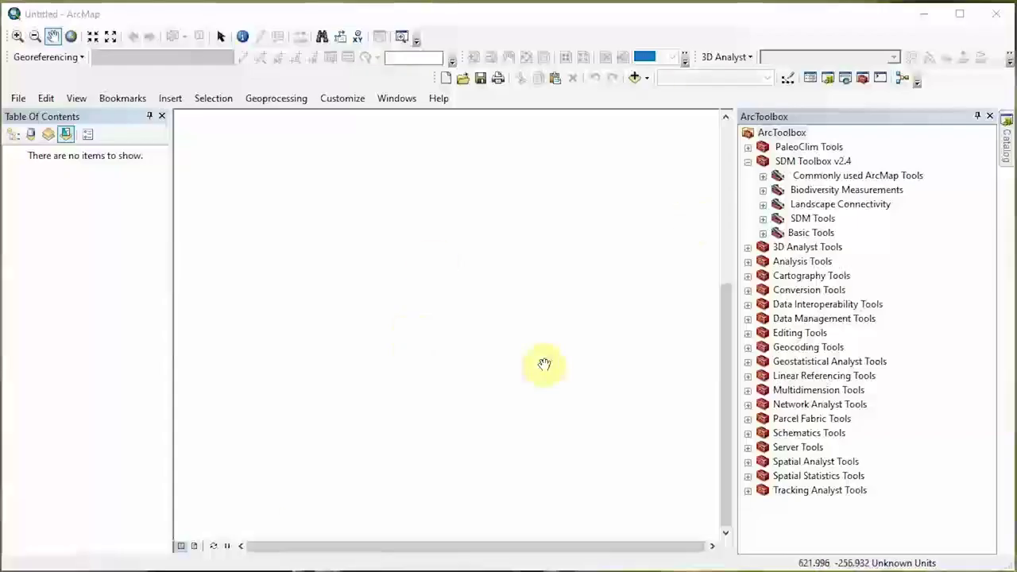
Add the bio_1.tif raster from the Desktop's 2_5min folder to the map.
{"action": "left_click", "coordinate": [634, 79]}
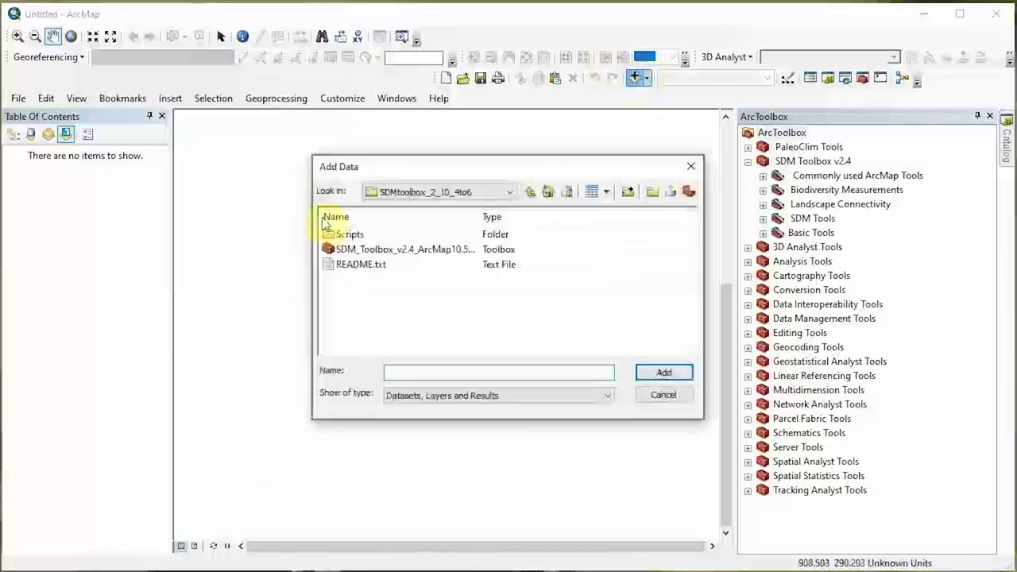
{"action": "left_click", "coordinate": [430, 197]}
{"action": "scroll", "coordinate": [433, 199], "scroll_direction": "up", "scroll_amount": 2}
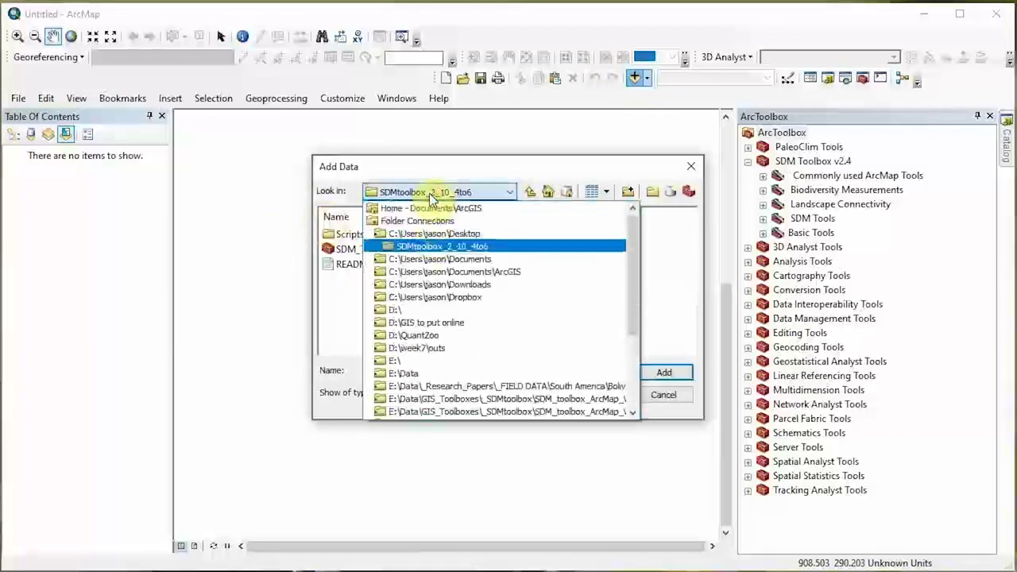
{"action": "left_click", "coordinate": [436, 231]}
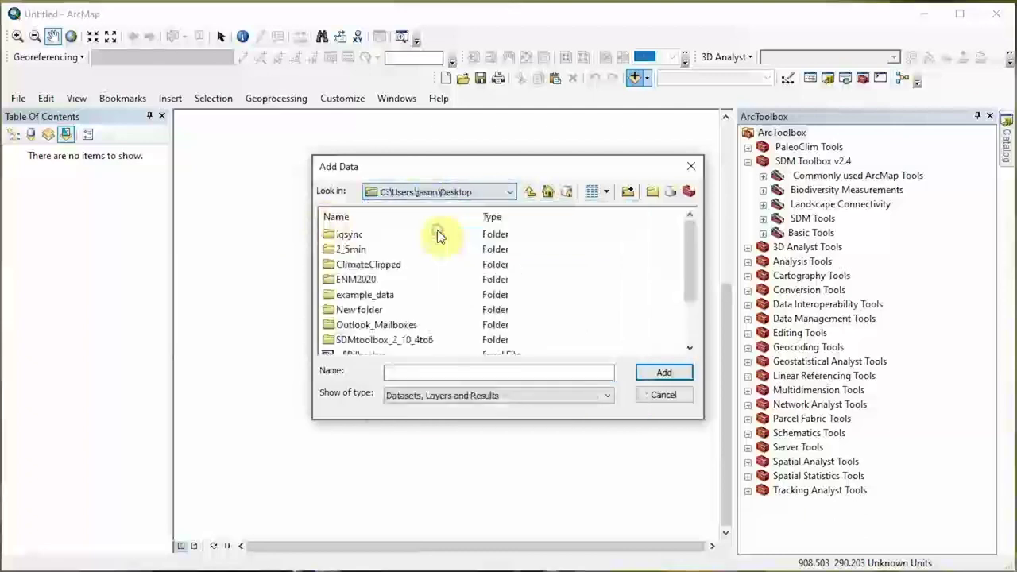
{"action": "double_click", "coordinate": [348, 253]}
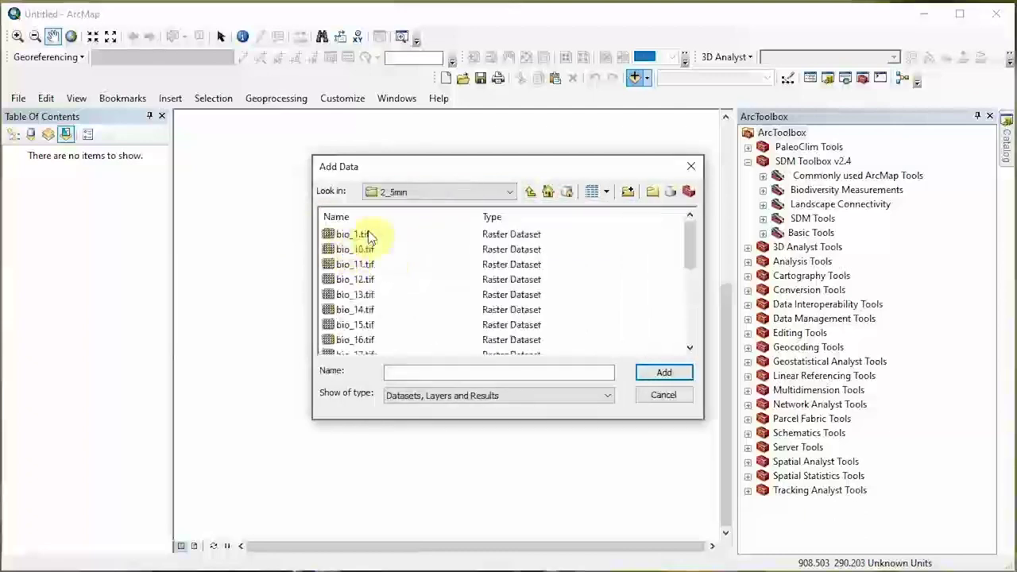
{"action": "left_click", "coordinate": [355, 235]}
{"action": "left_click", "coordinate": [658, 373]}
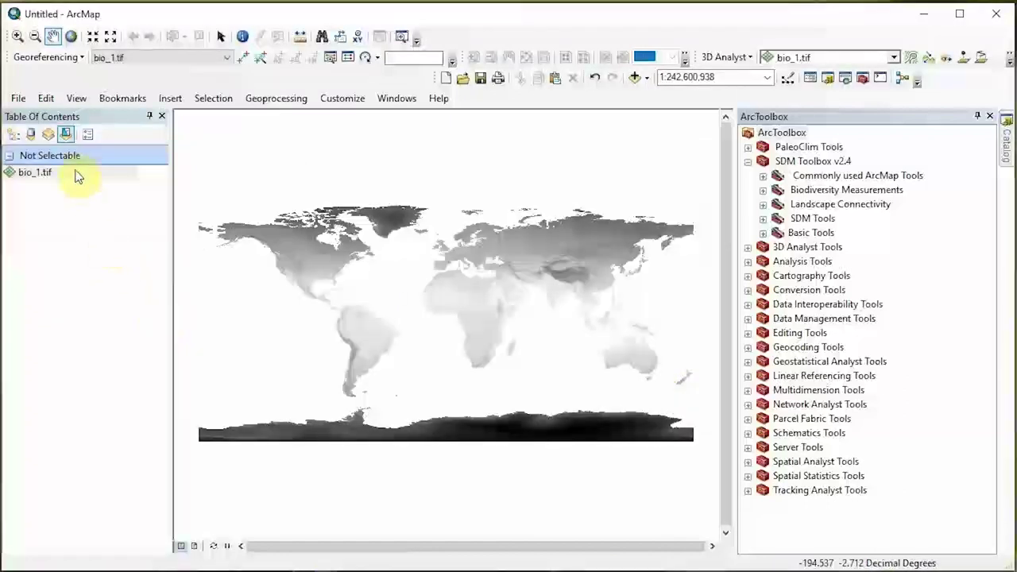
List the layers by drawing order and give bio_1.tif an inverted red-yellow-blue color ramp.
{"action": "left_click", "coordinate": [16, 136]}
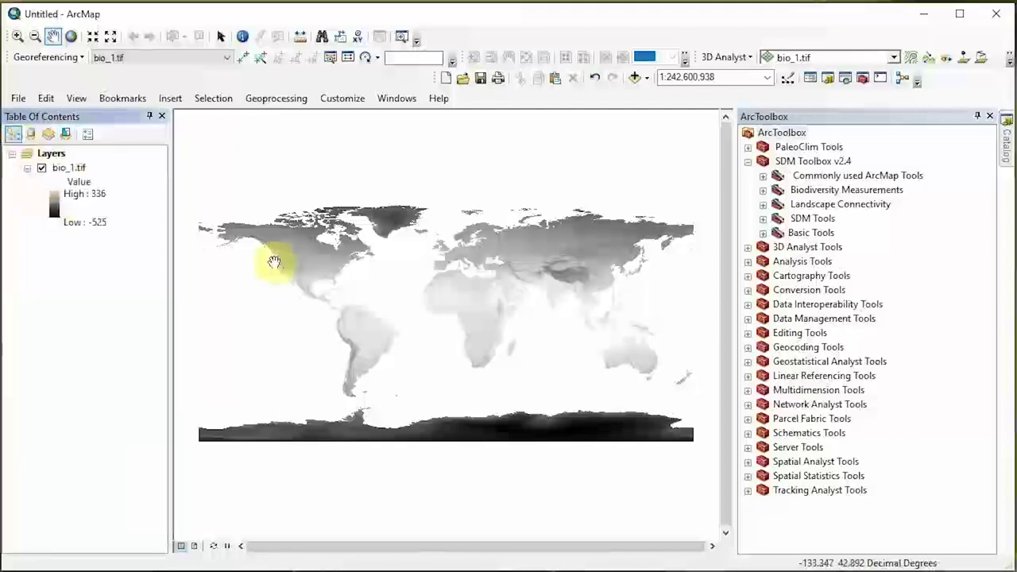
{"action": "double_click", "coordinate": [53, 204]}
{"action": "scroll", "coordinate": [127, 256], "scroll_direction": "down", "scroll_amount": 2}
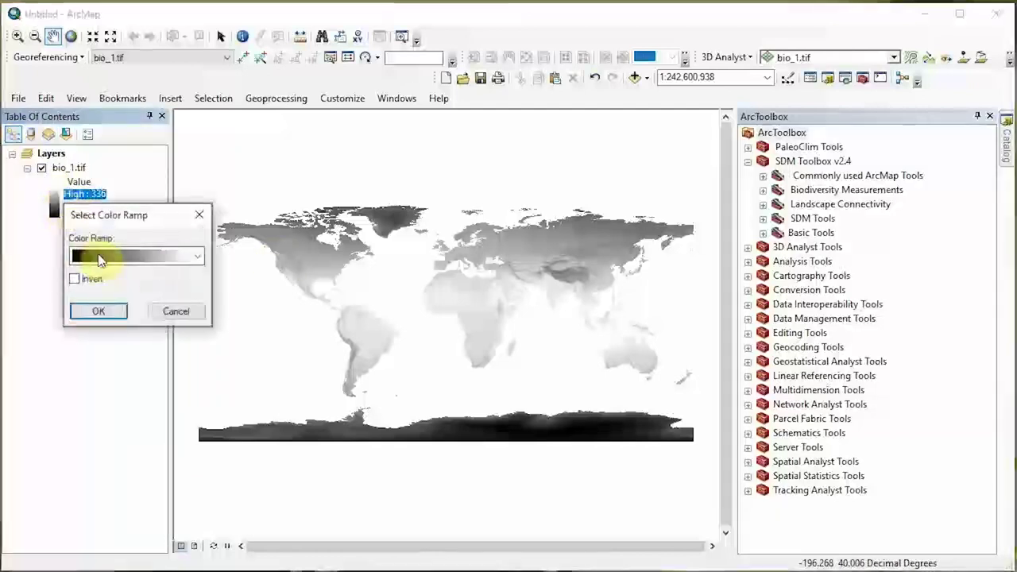
{"action": "left_click", "coordinate": [102, 310]}
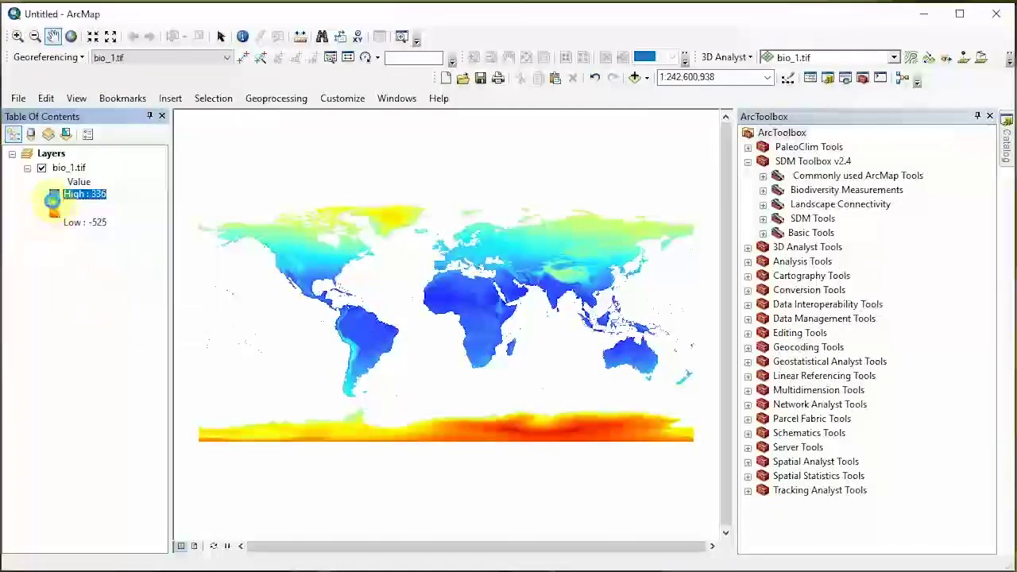
{"action": "left_click", "coordinate": [53, 202]}
{"action": "left_click", "coordinate": [68, 277]}
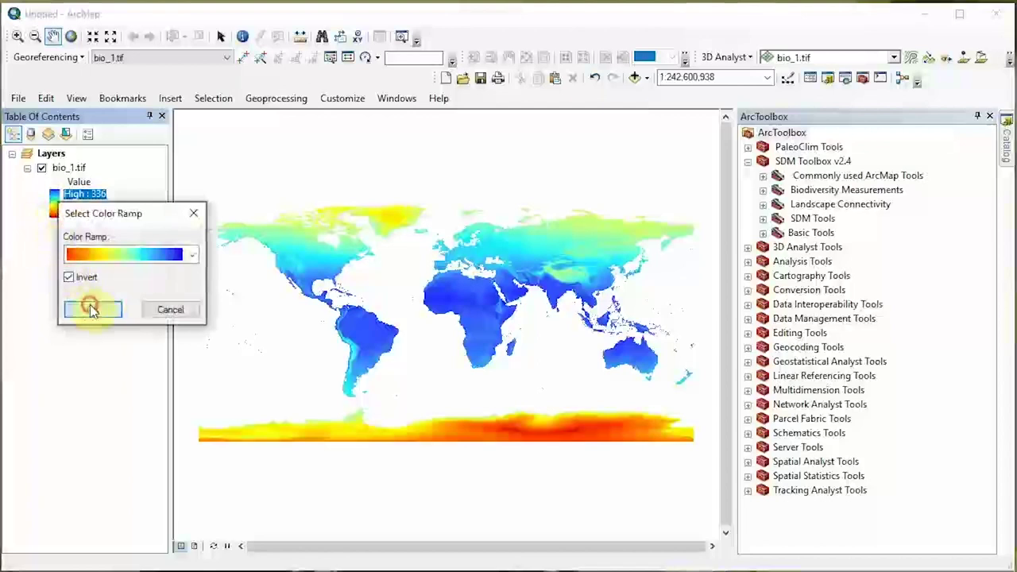
{"action": "left_click", "coordinate": [86, 308]}
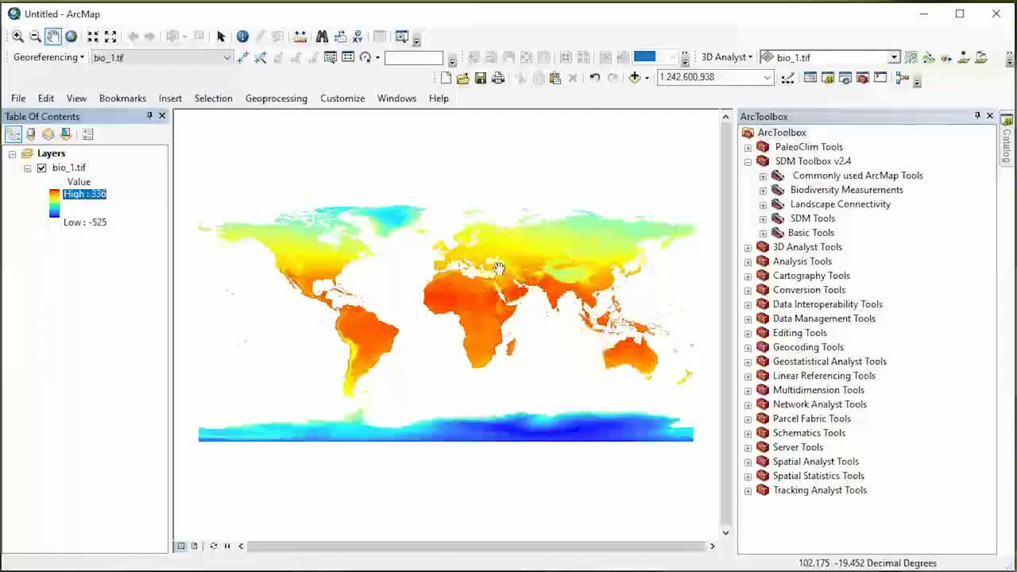
Open the Extract by Mask (Folder) tool from the SDM Toolbox v2.4 basic raster tools.
{"action": "left_click", "coordinate": [763, 233]}
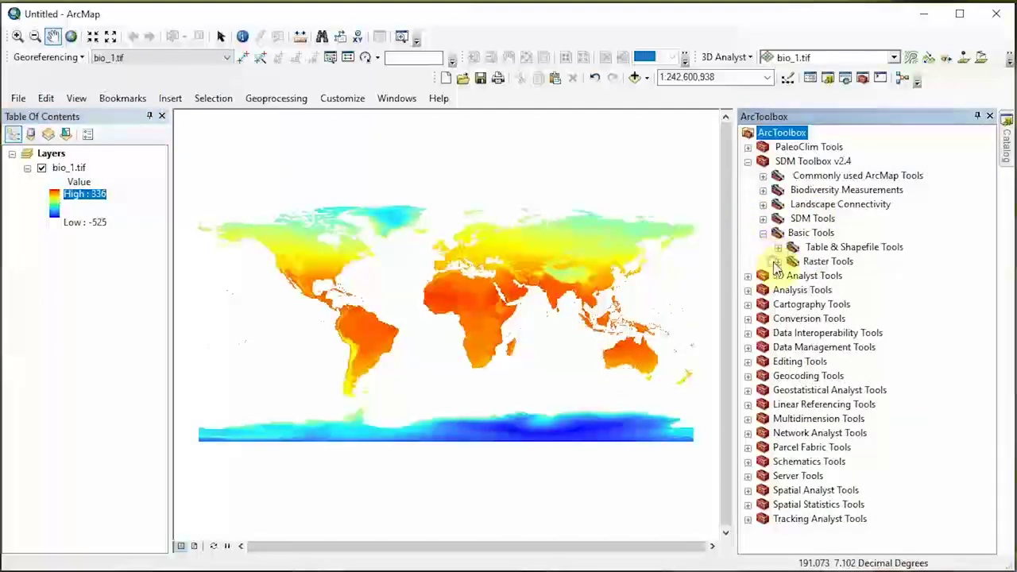
{"action": "left_click", "coordinate": [747, 162]}
{"action": "left_click", "coordinate": [748, 162]}
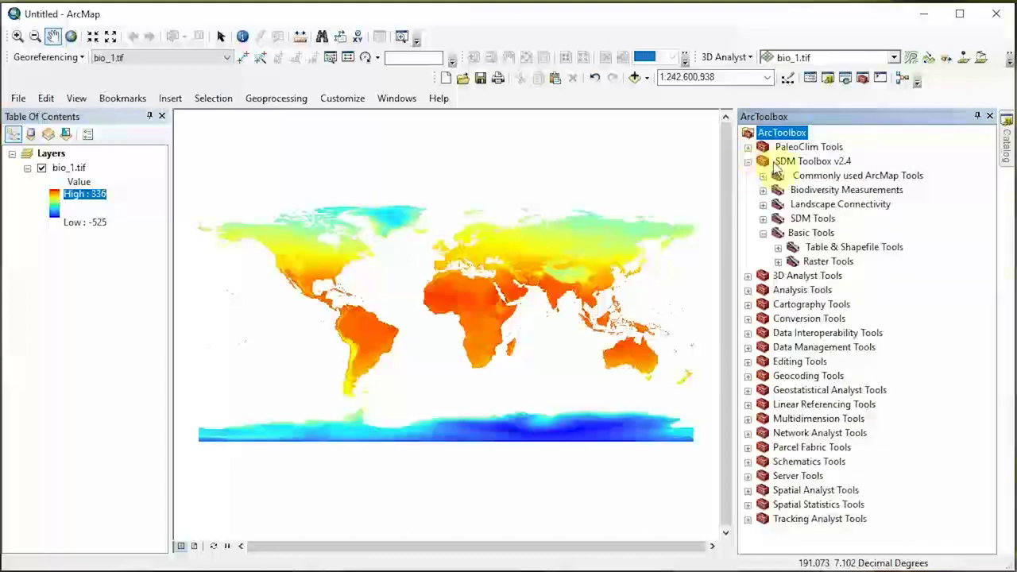
{"action": "left_click", "coordinate": [778, 261]}
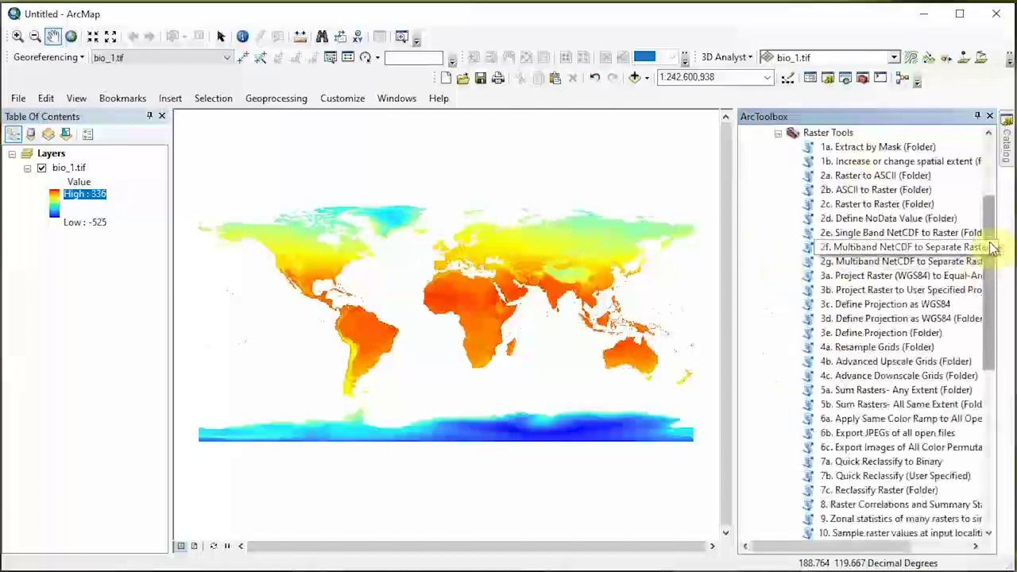
{"action": "double_click", "coordinate": [896, 149]}
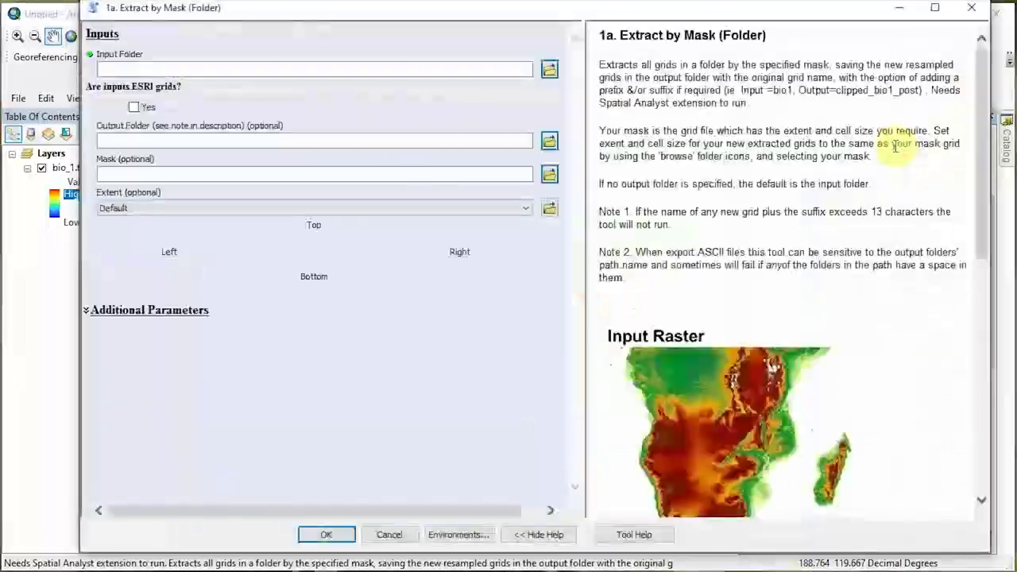
{"action": "left_click_drag", "start_coordinate": [531, 15], "coordinate": [488, 28]}
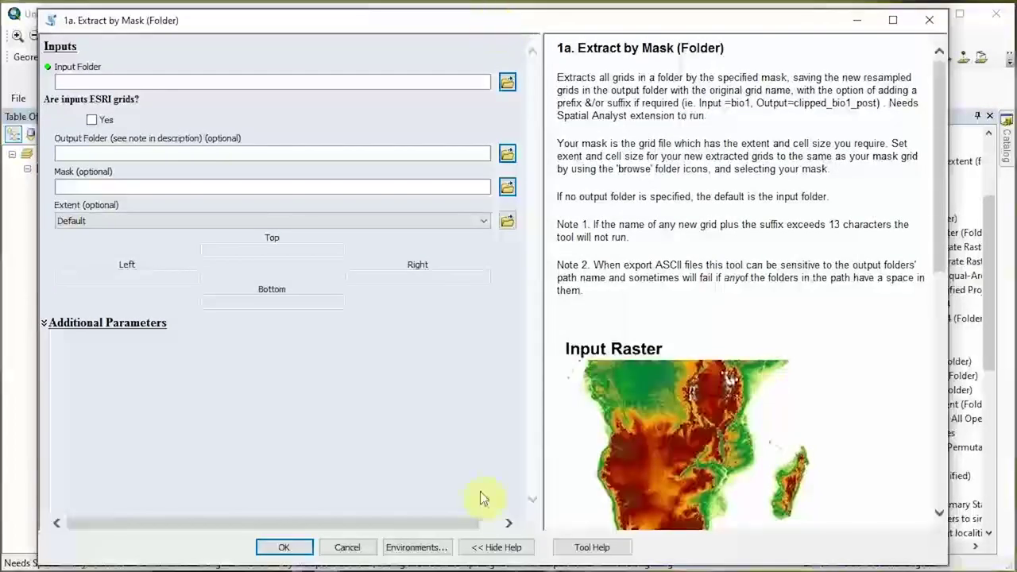
Enlarge the Extract by Mask dialog with its help shown and read the tool, output folder, mask and input folder descriptions.
{"action": "left_click", "coordinate": [496, 546]}
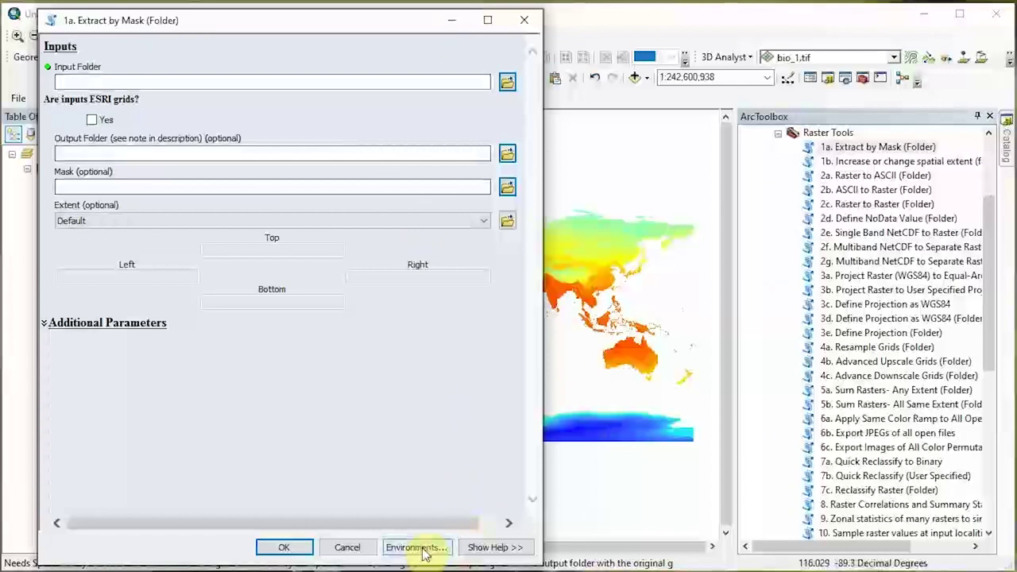
{"action": "left_click", "coordinate": [493, 548]}
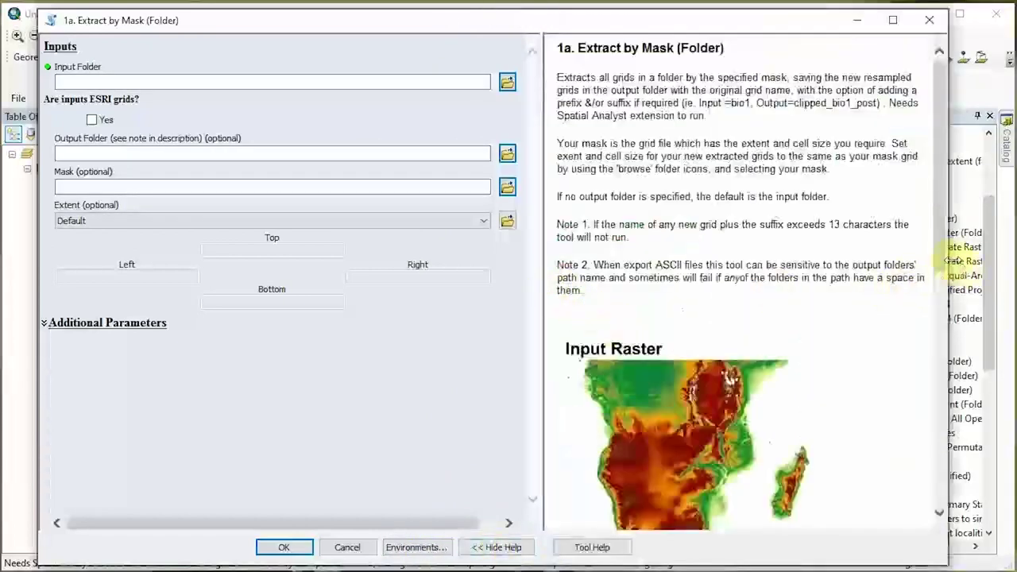
{"action": "left_click_drag", "start_coordinate": [956, 254], "coordinate": [971, 251]}
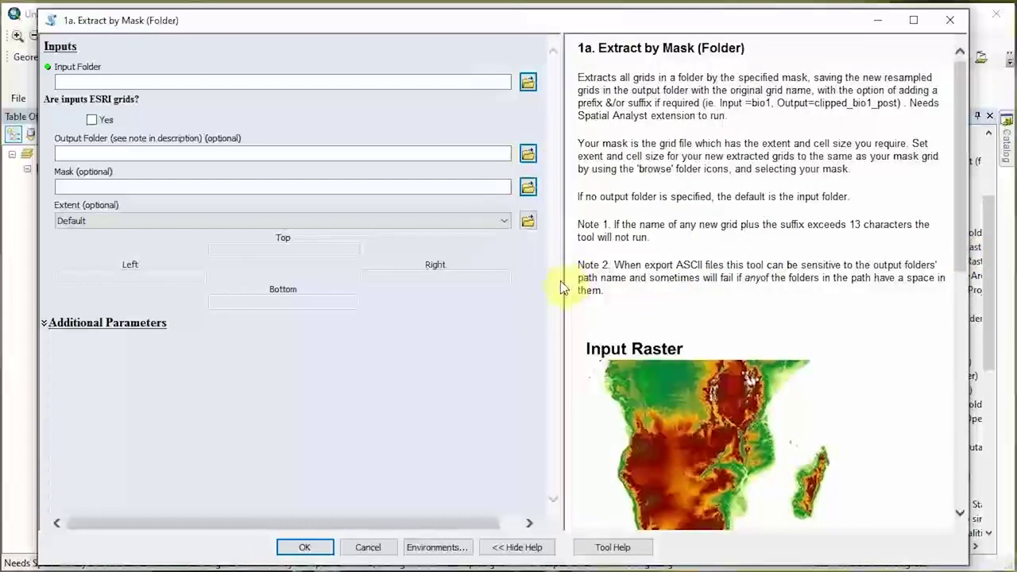
{"action": "mouse_move", "coordinate": [560, 281]}
{"action": "left_mouse_down"}
{"action": "mouse_move", "coordinate": [842, 281]}
{"action": "mouse_move", "coordinate": [549, 266]}
{"action": "mouse_move", "coordinate": [593, 278]}
{"action": "mouse_move", "coordinate": [578, 275]}
{"action": "left_mouse_up"}
{"action": "left_click_drag", "start_coordinate": [961, 226], "coordinate": [974, 202]}
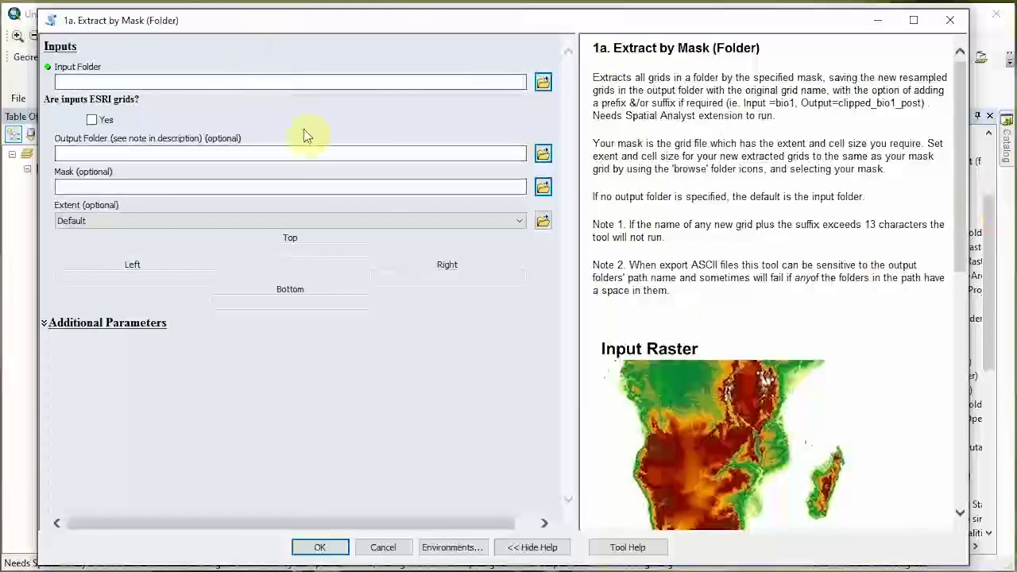
{"action": "left_click", "coordinate": [334, 153]}
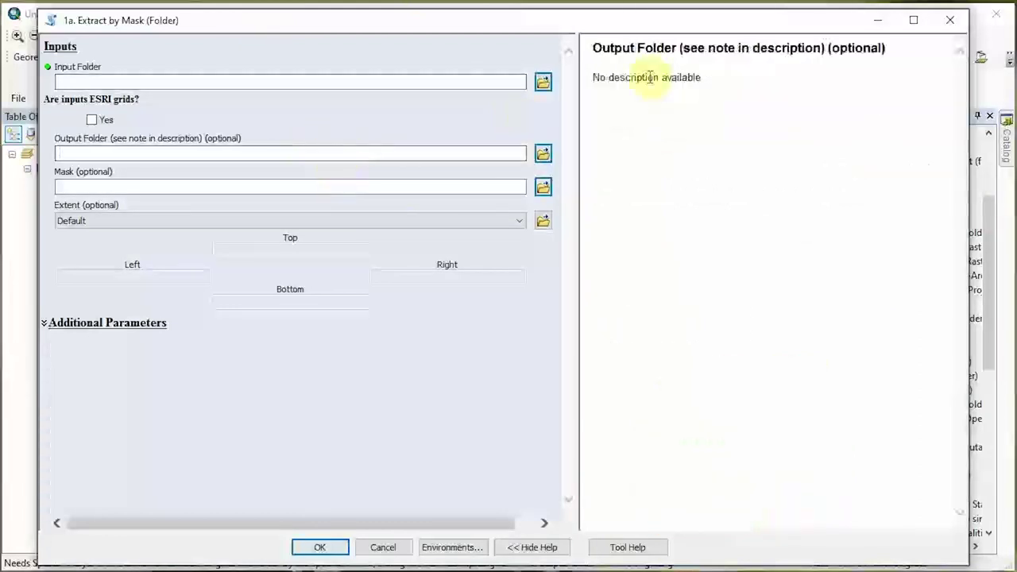
{"action": "left_click", "coordinate": [432, 186]}
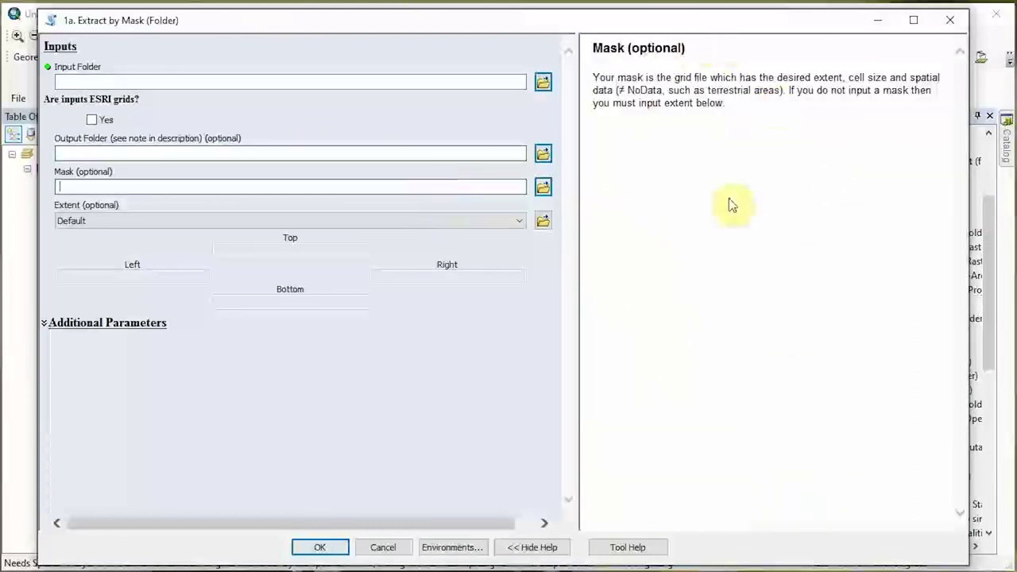
{"action": "left_click", "coordinate": [397, 80]}
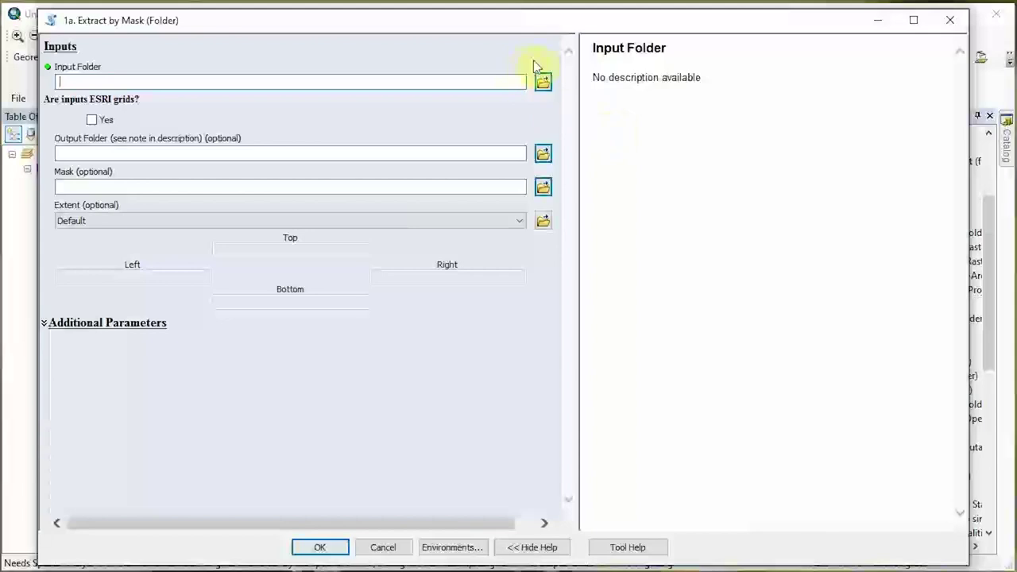
Set the Extract by Mask input folder to 2_5min on the Desktop.
{"action": "left_click", "coordinate": [542, 83]}
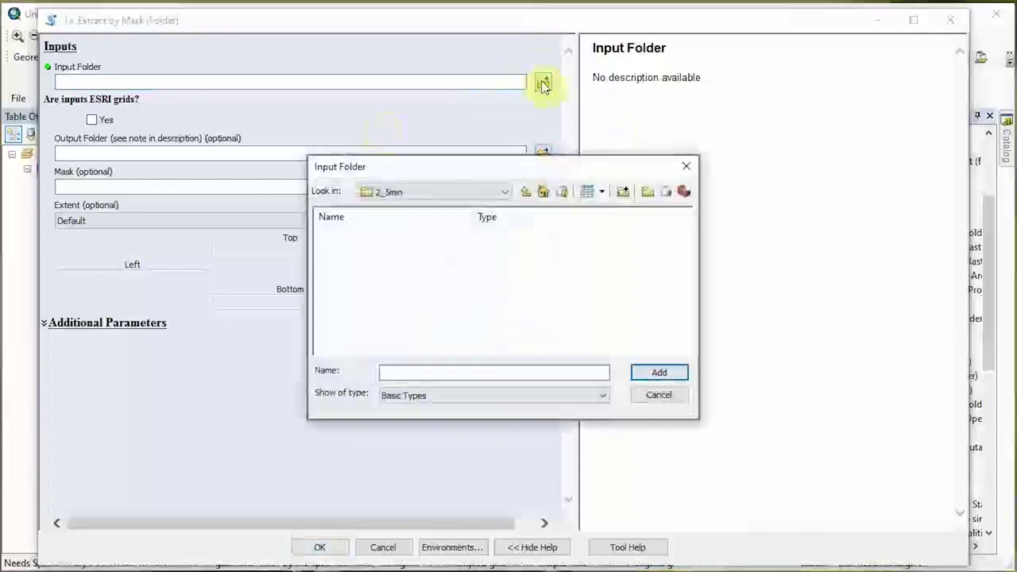
{"action": "left_click", "coordinate": [445, 192]}
{"action": "scroll", "coordinate": [447, 191], "scroll_direction": "up", "scroll_amount": 2}
{"action": "left_click", "coordinate": [447, 190]}
{"action": "left_click", "coordinate": [347, 248]}
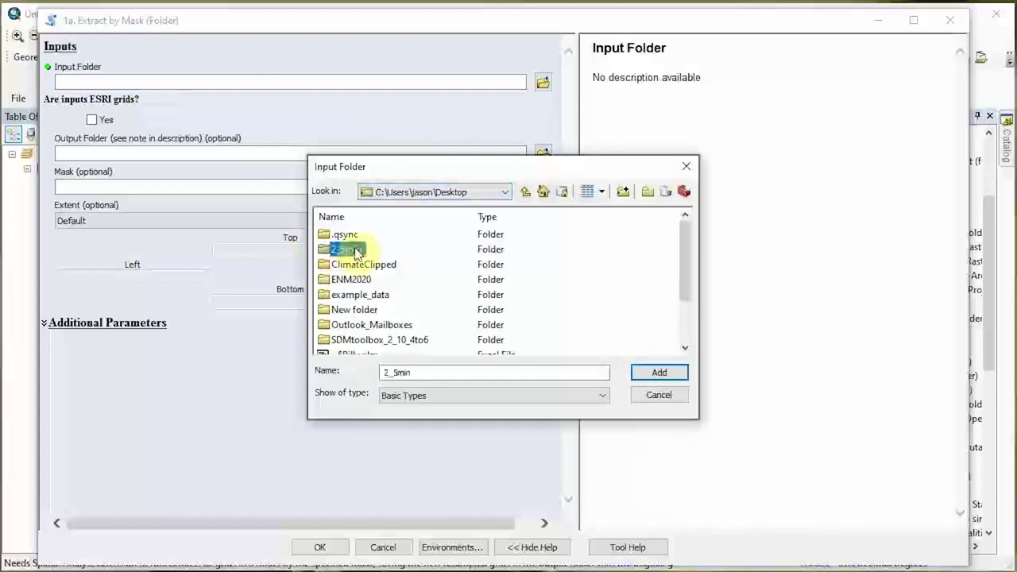
{"action": "left_click", "coordinate": [645, 378]}
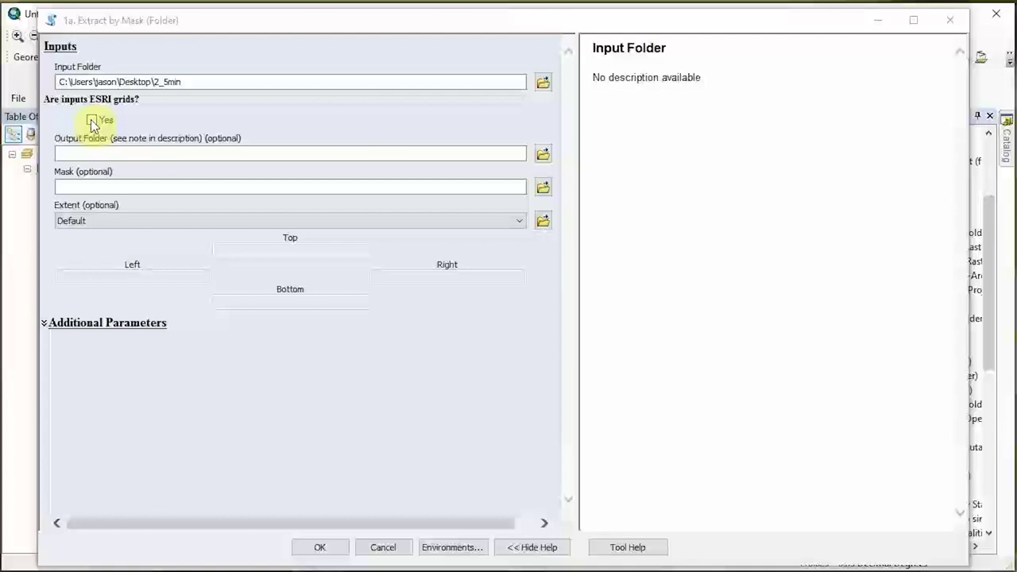
{"action": "left_click", "coordinate": [91, 120]}
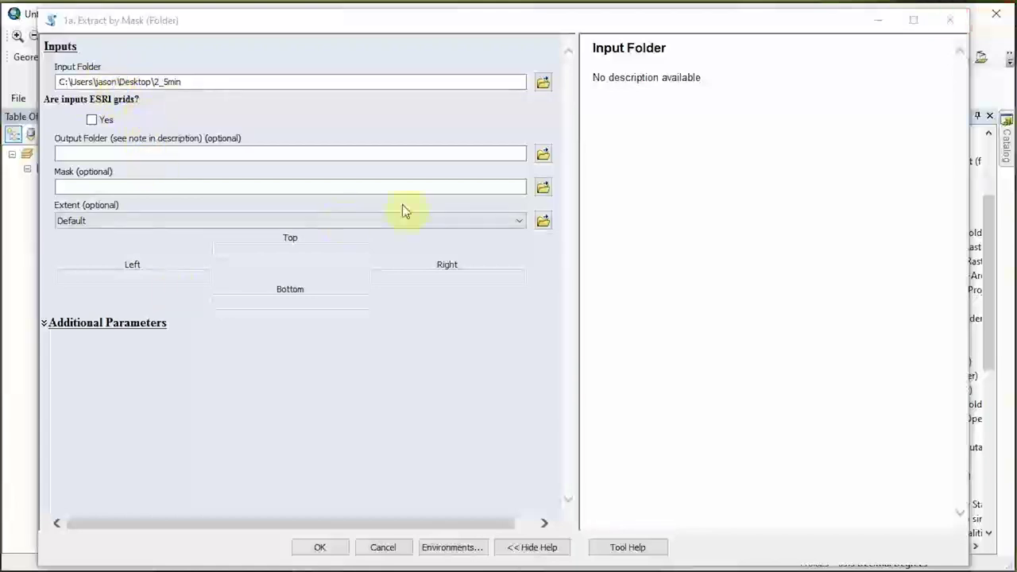
Set the output folder to ClimateClipped on the Desktop and move the tool dialog clear of the map.
{"action": "left_click", "coordinate": [541, 155]}
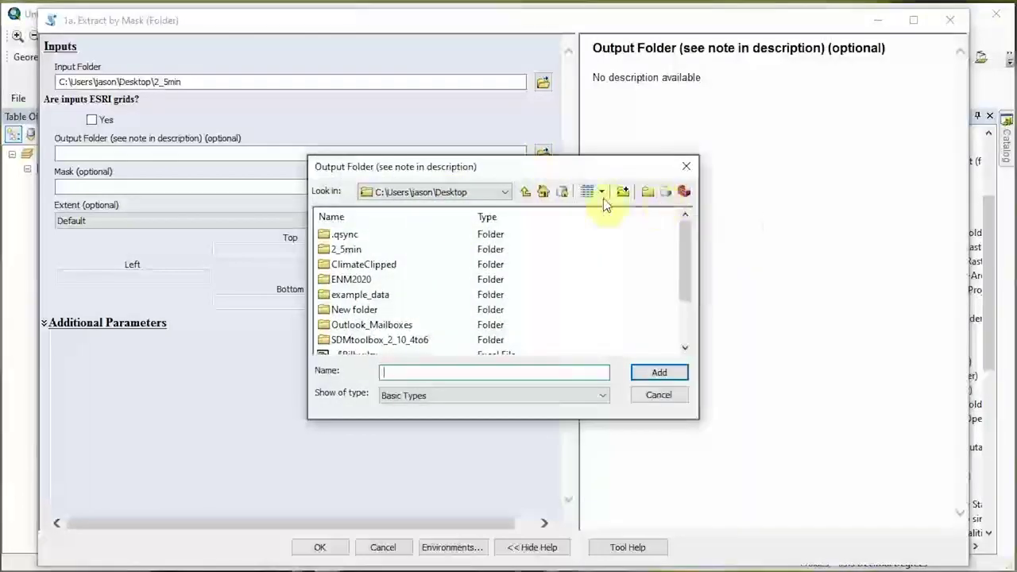
{"action": "left_click", "coordinate": [381, 270]}
{"action": "left_click", "coordinate": [656, 374]}
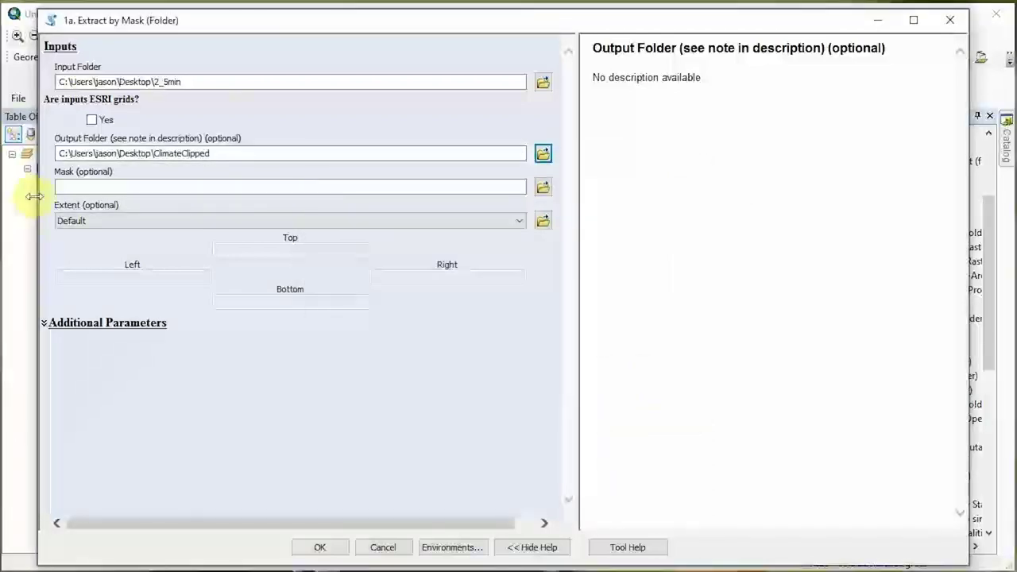
{"action": "left_click", "coordinate": [543, 154]}
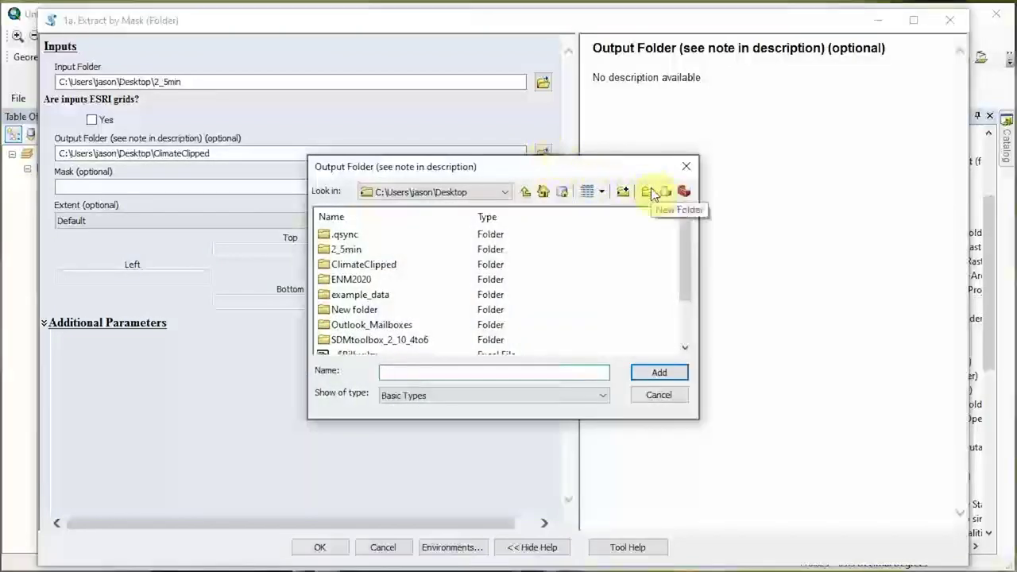
{"action": "left_click", "coordinate": [366, 267]}
{"action": "left_click", "coordinate": [660, 372]}
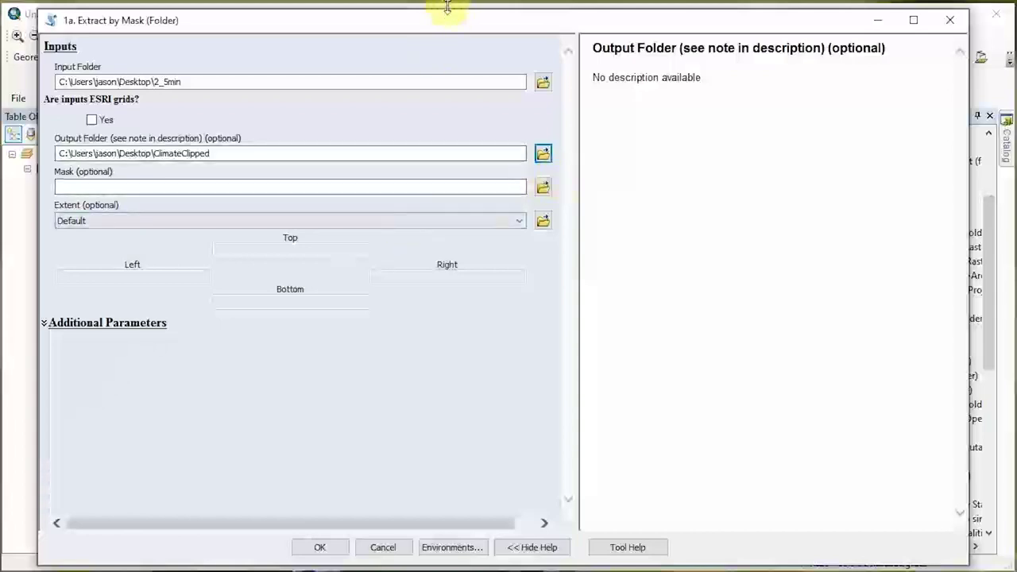
{"action": "left_click_drag", "start_coordinate": [453, 24], "coordinate": [417, 569]}
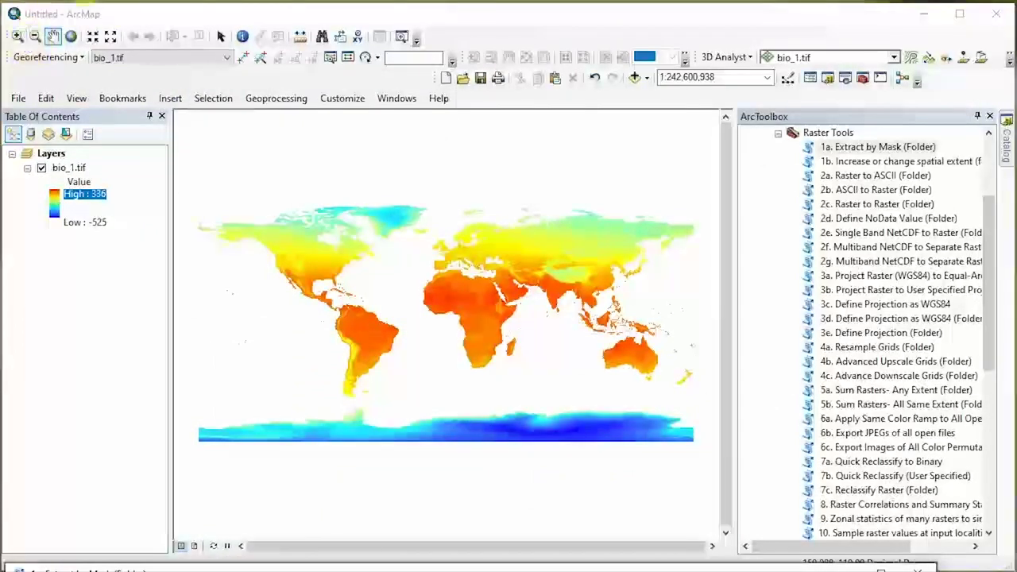
Zoom the map to Madagascar and read the coordinates of the corners bounding the island.
{"action": "left_click", "coordinate": [18, 36]}
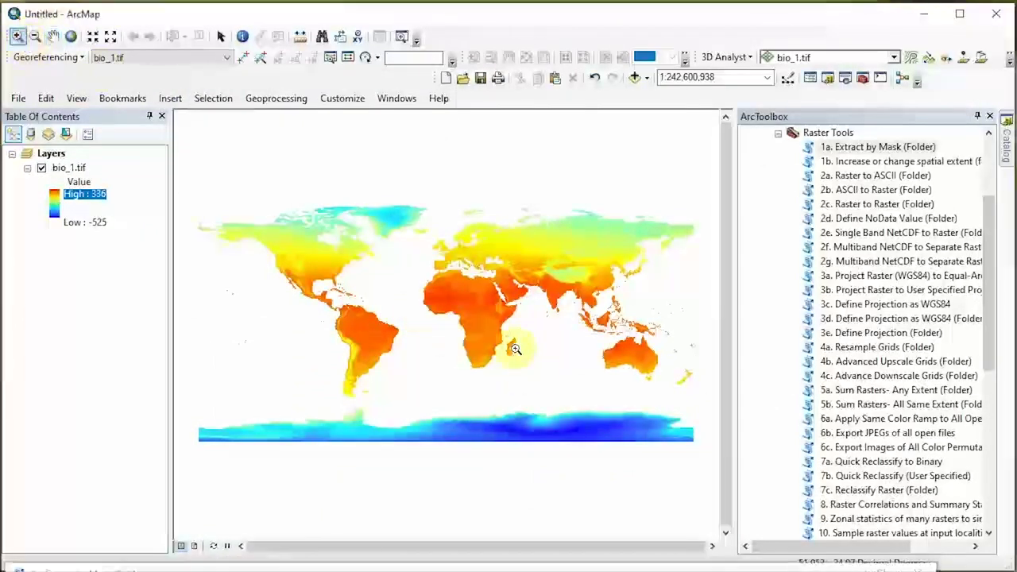
{"action": "left_click_drag", "start_coordinate": [506, 328], "coordinate": [517, 358]}
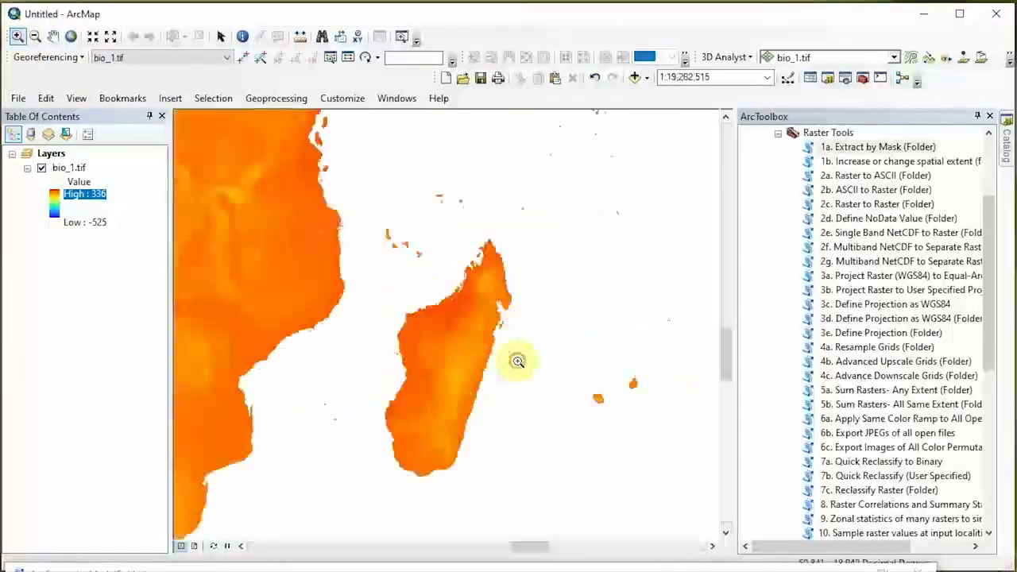
{"action": "left_click_drag", "start_coordinate": [350, 187], "coordinate": [521, 448]}
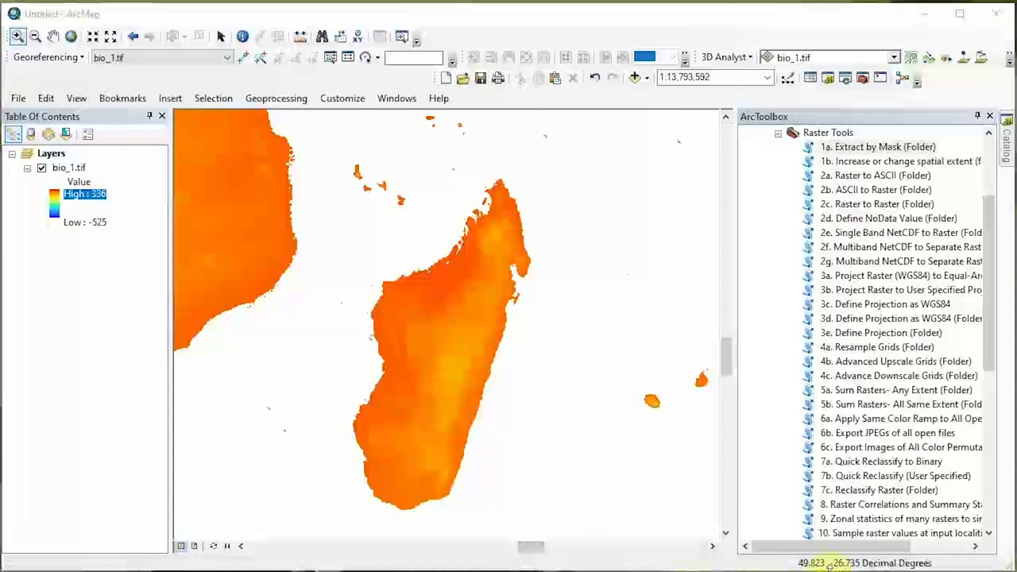
{"action": "left_click", "coordinate": [905, 562]}
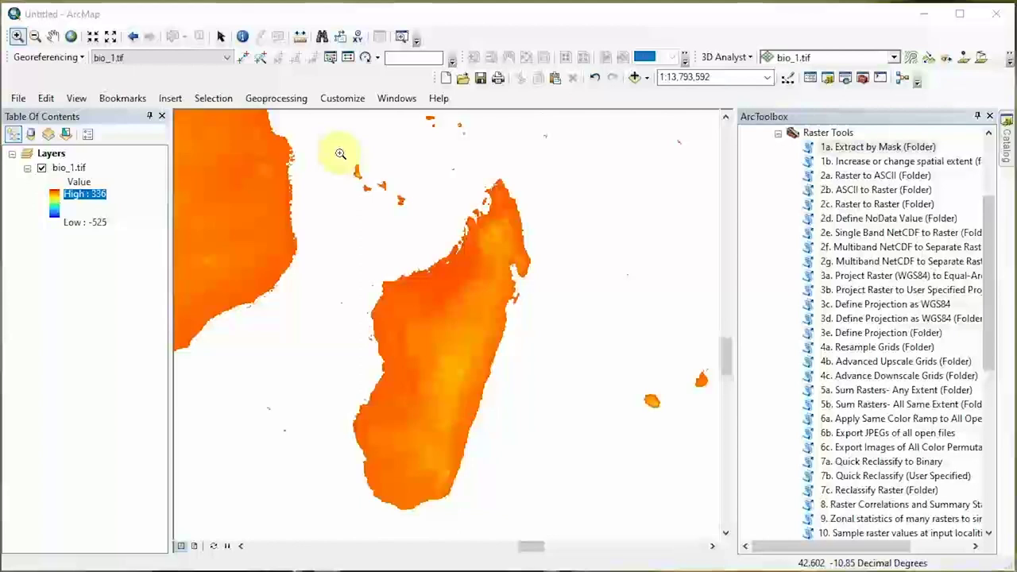
{"action": "left_click", "coordinate": [565, 514]}
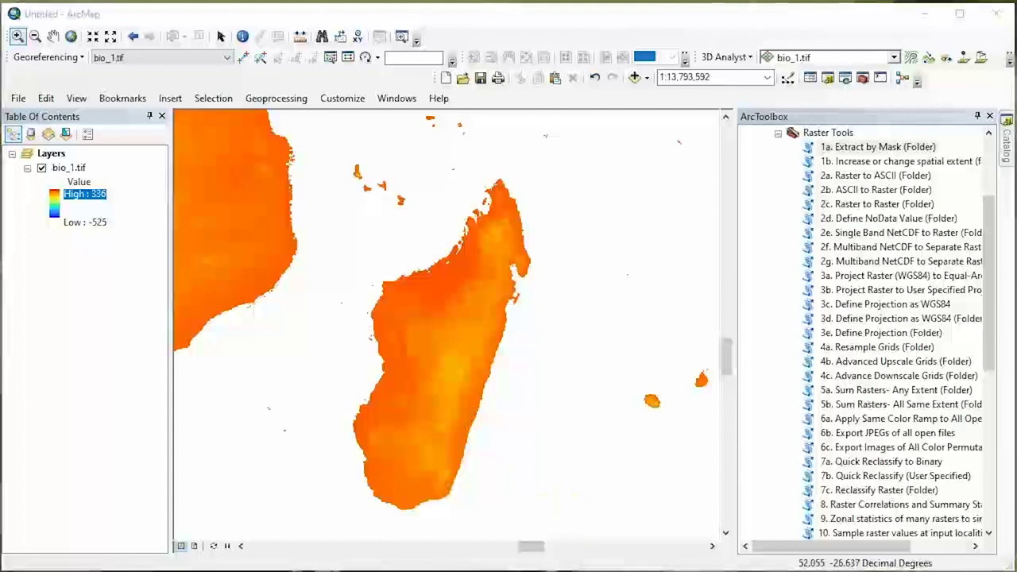
Set the Extract by Mask extent to As Specified Below with a bottom limit of -25.62.
{"action": "left_click_drag", "start_coordinate": [534, 258], "coordinate": [591, 16]}
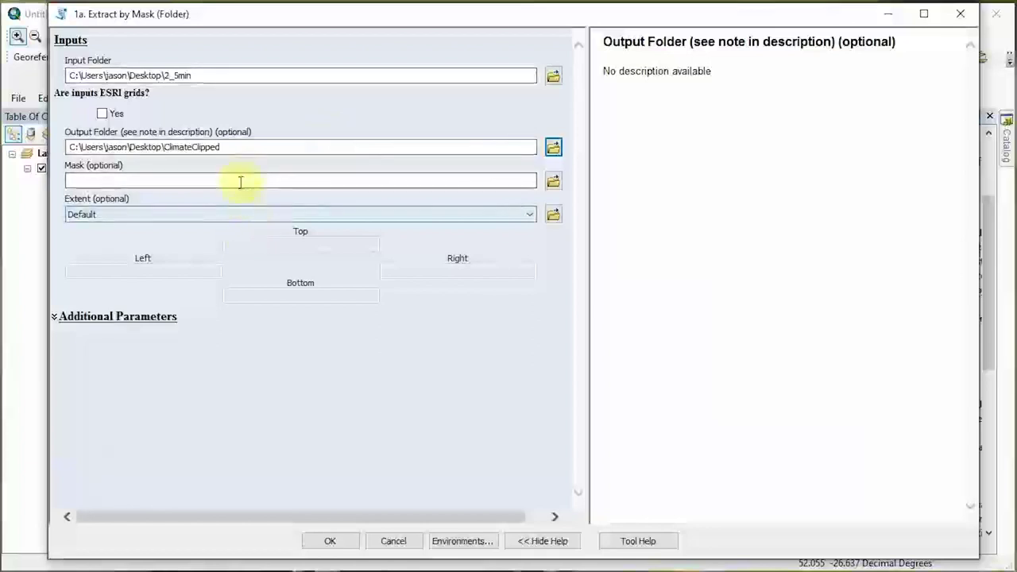
{"action": "left_click", "coordinate": [252, 213]}
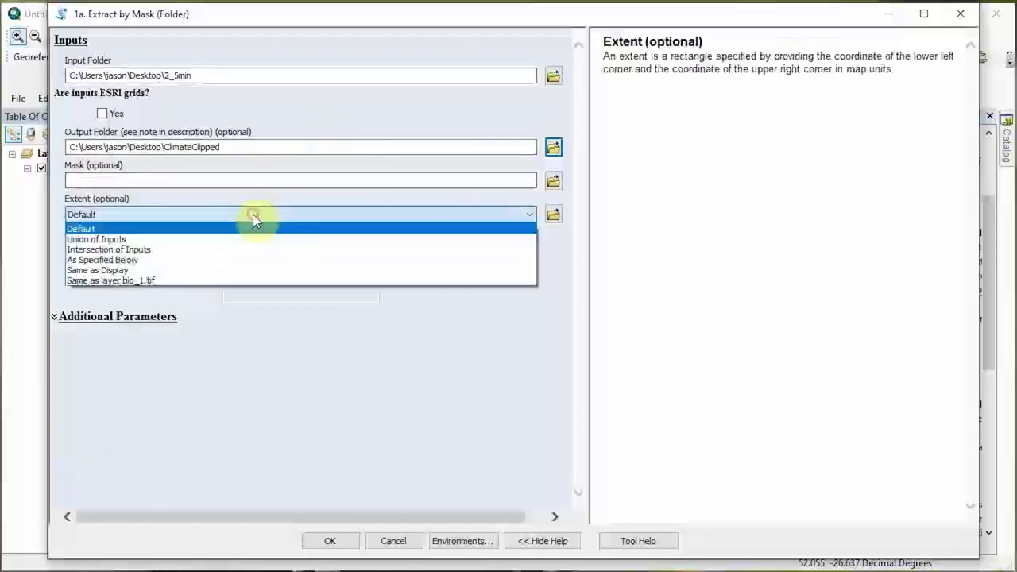
{"action": "left_click", "coordinate": [128, 259]}
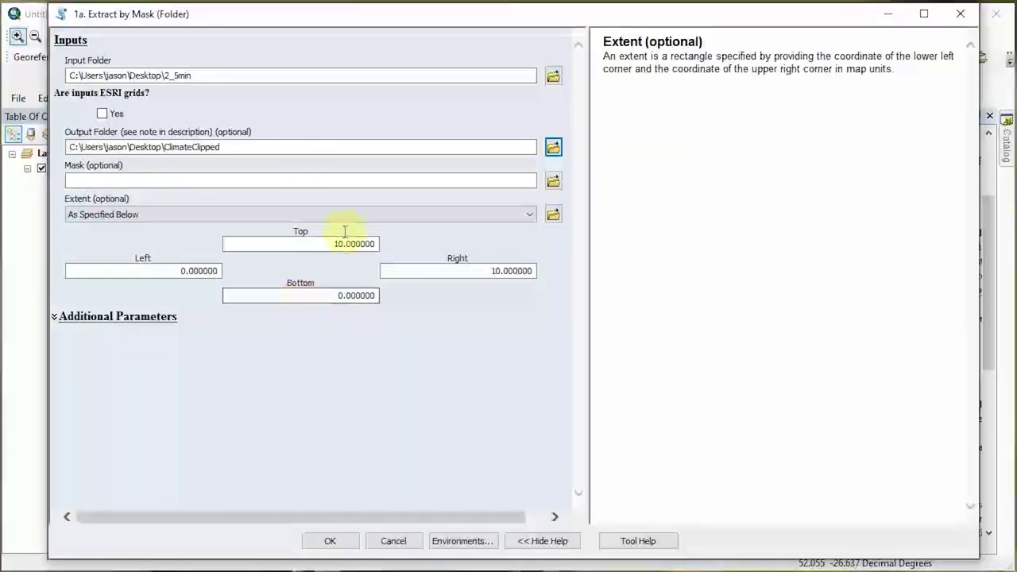
{"action": "double_click", "coordinate": [317, 295]}
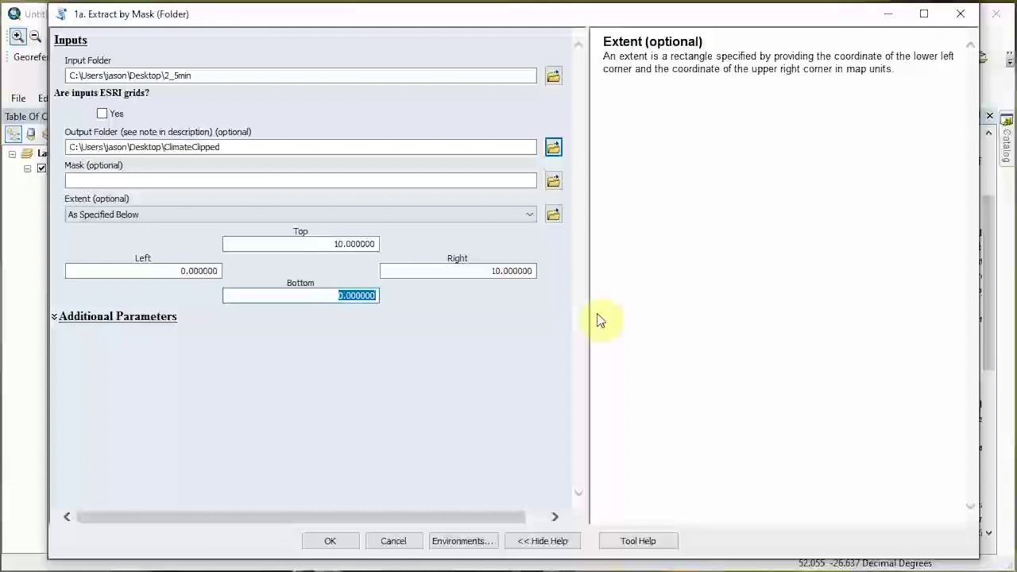
{"action": "type", "text": "-"}
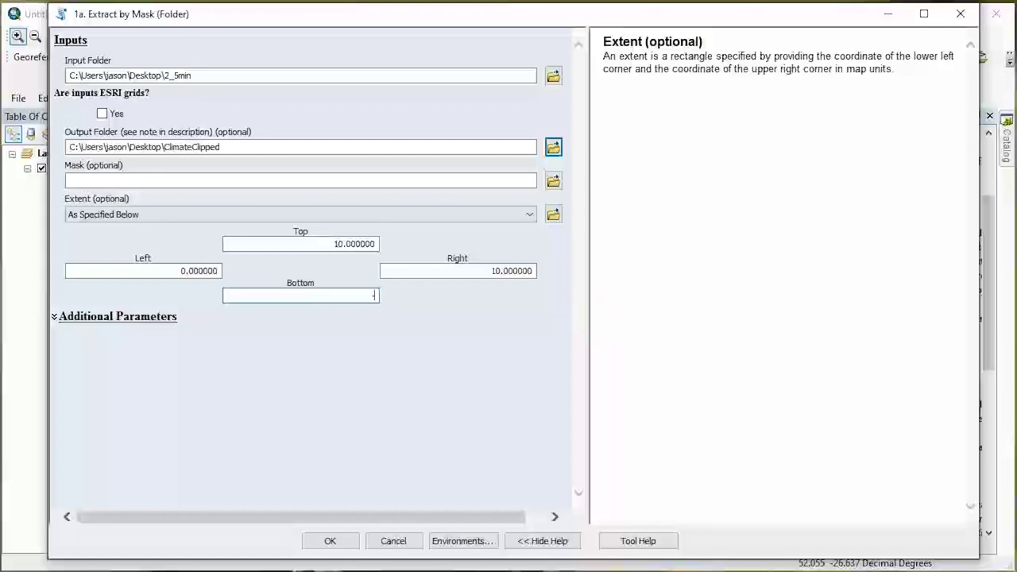
{"action": "type", "text": "25.62"}
Set the extent's right limit to 51.69 and its top limit to -10.85.
{"action": "left_click", "coordinate": [472, 271]}
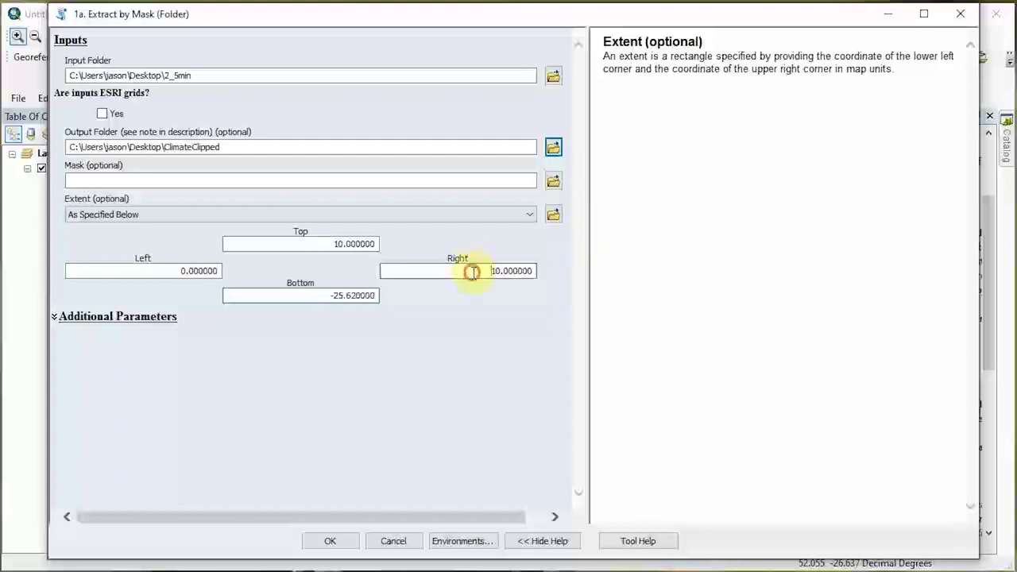
{"action": "double_click", "coordinate": [472, 271]}
{"action": "type", "text": "51.69"}
{"action": "left_click", "coordinate": [326, 244]}
{"action": "double_click", "coordinate": [326, 244]}
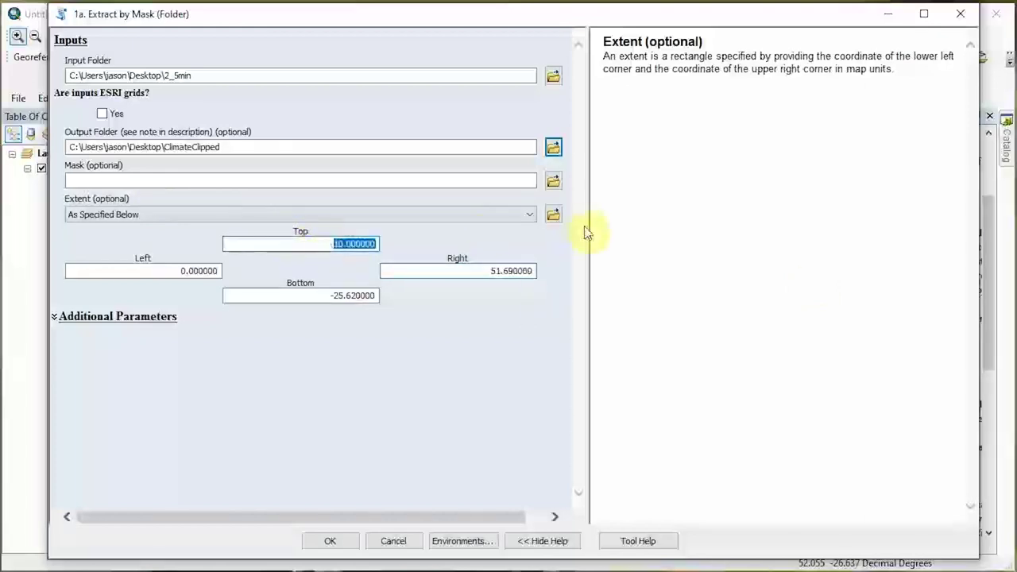
{"action": "type", "text": "-"}
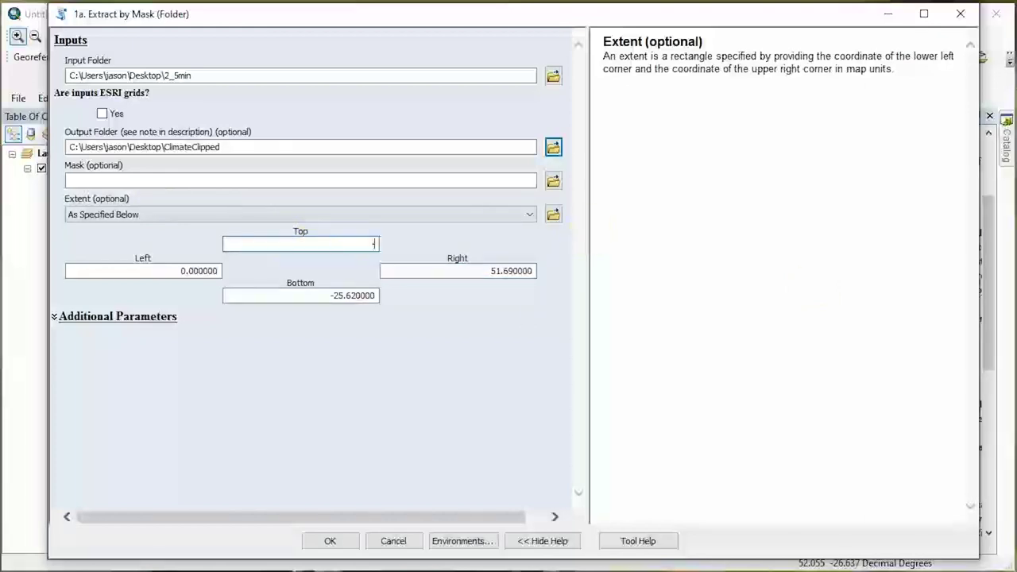
{"action": "type", "text": "1.85"}
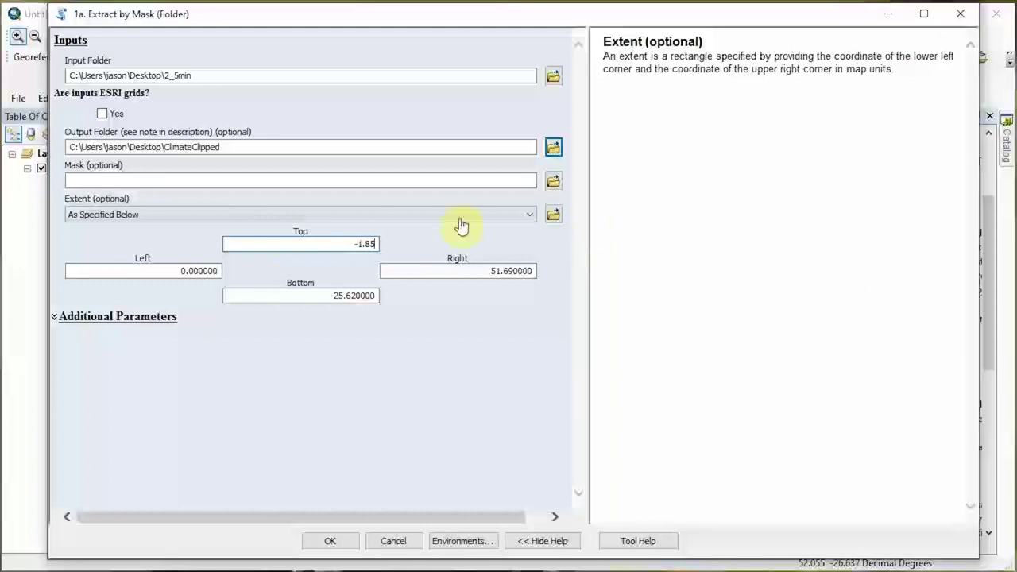
{"action": "left_click", "coordinate": [363, 247]}
{"action": "type", "text": "0"}
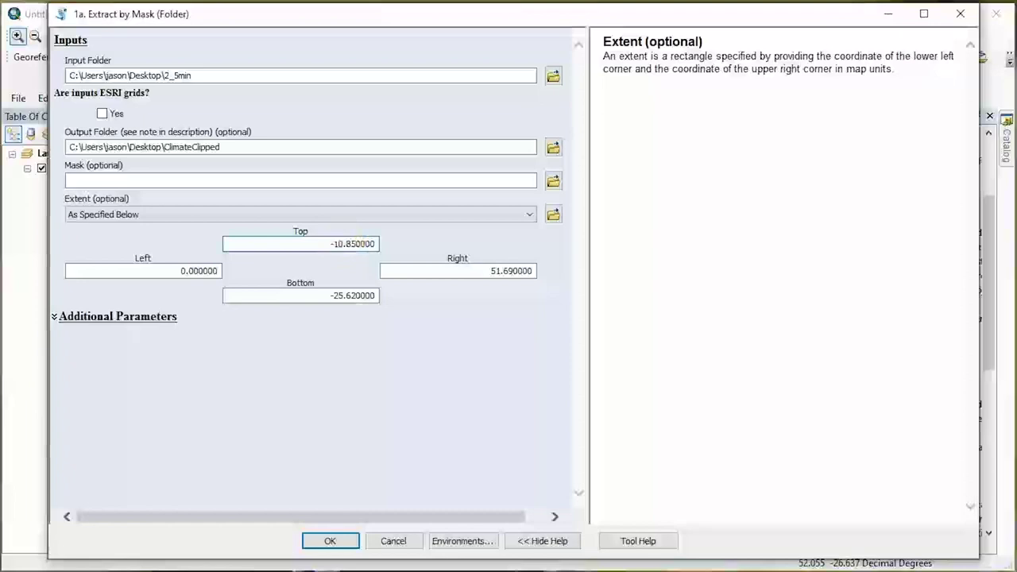
Set the extent's left limit to 42.6.
{"action": "double_click", "coordinate": [166, 270]}
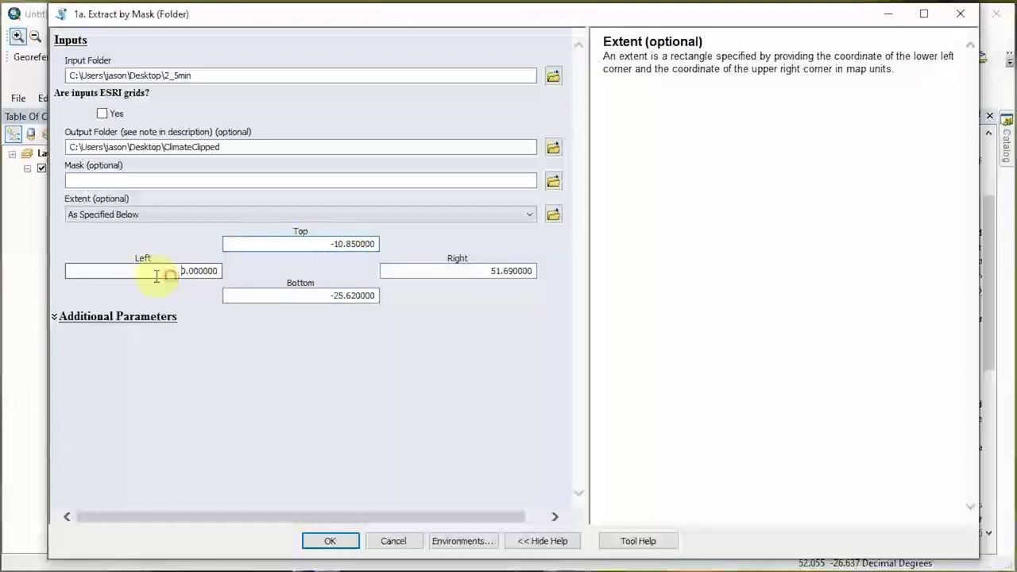
{"action": "left_click", "coordinate": [608, 337]}
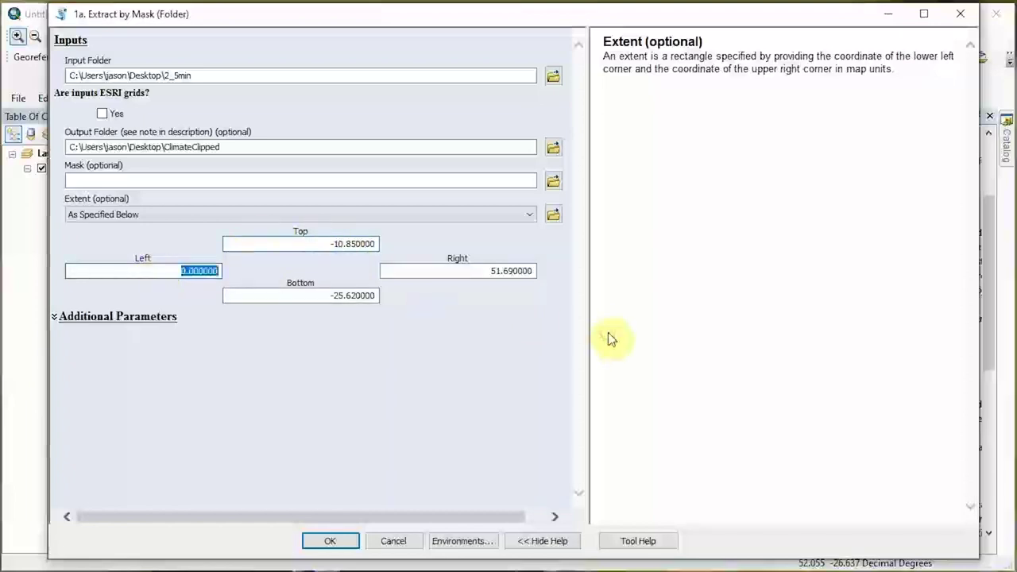
{"action": "type", "text": "42.6"}
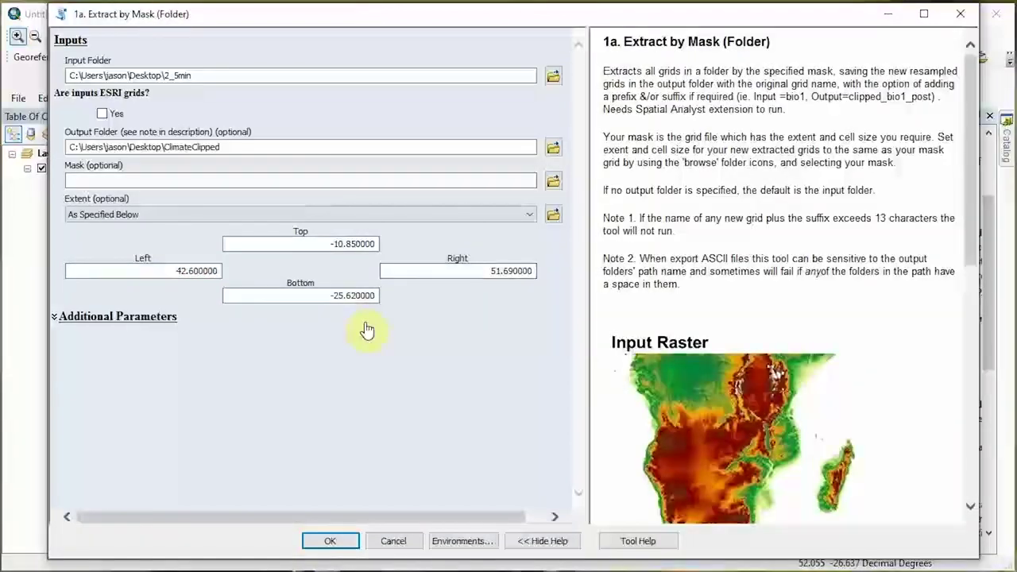
Expand the additional parameters and set the cell size to Maximum of Inputs.
{"action": "left_click", "coordinate": [151, 326]}
{"action": "scroll", "coordinate": [180, 403], "scroll_direction": "down", "scroll_amount": 3}
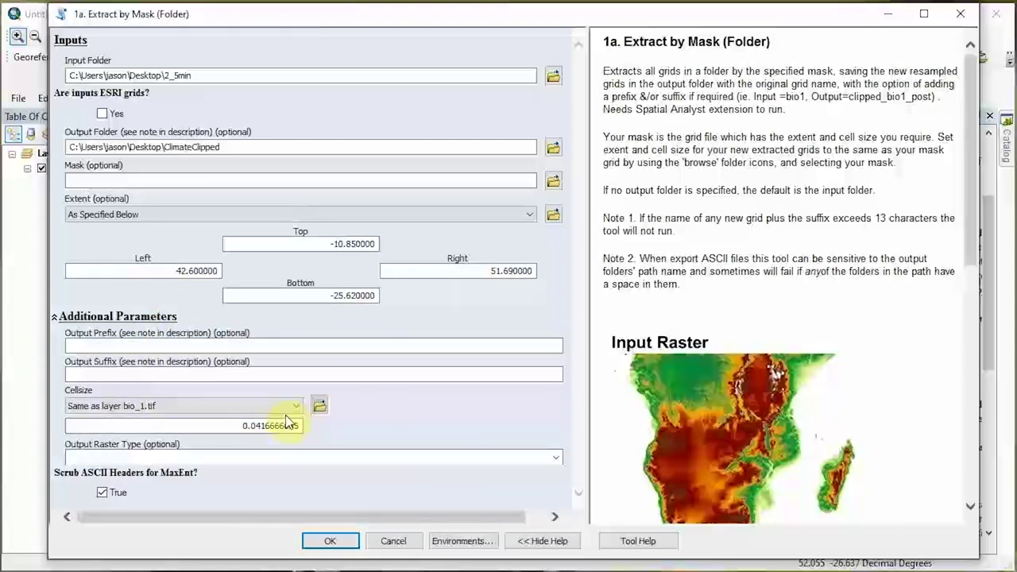
{"action": "left_click", "coordinate": [277, 410]}
{"action": "left_click", "coordinate": [159, 418]}
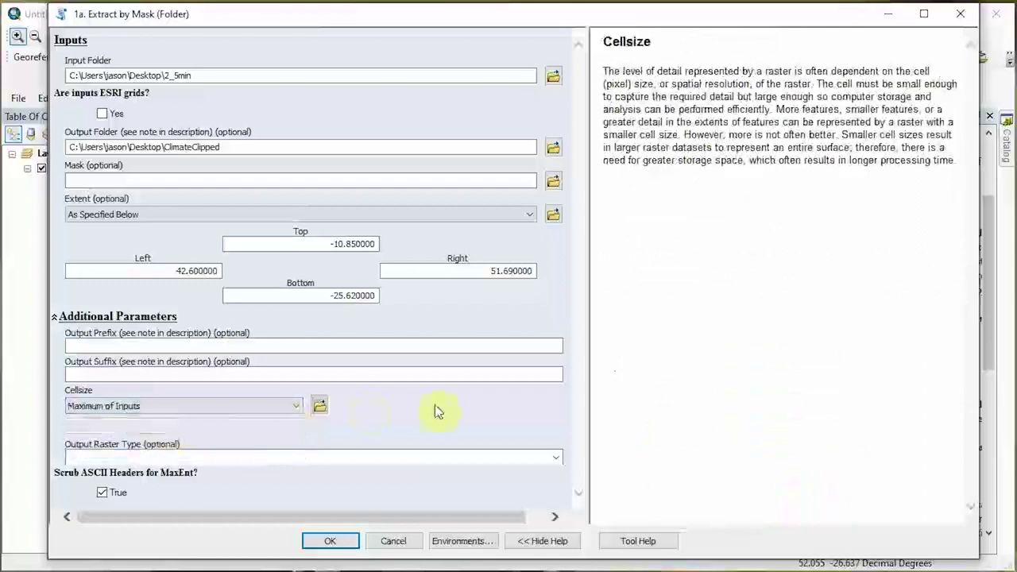
Set the output raster type to ASCII (.asc) and leave Scrub ASCII Headers for MaxEnt enabled.
{"action": "left_click", "coordinate": [547, 463]}
{"action": "left_click", "coordinate": [554, 462]}
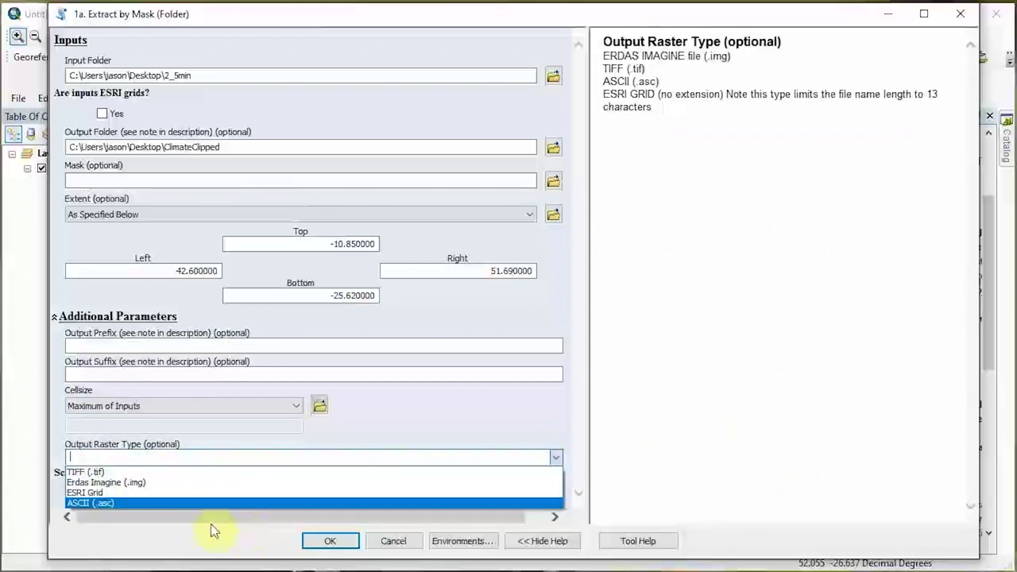
{"action": "left_click", "coordinate": [147, 501]}
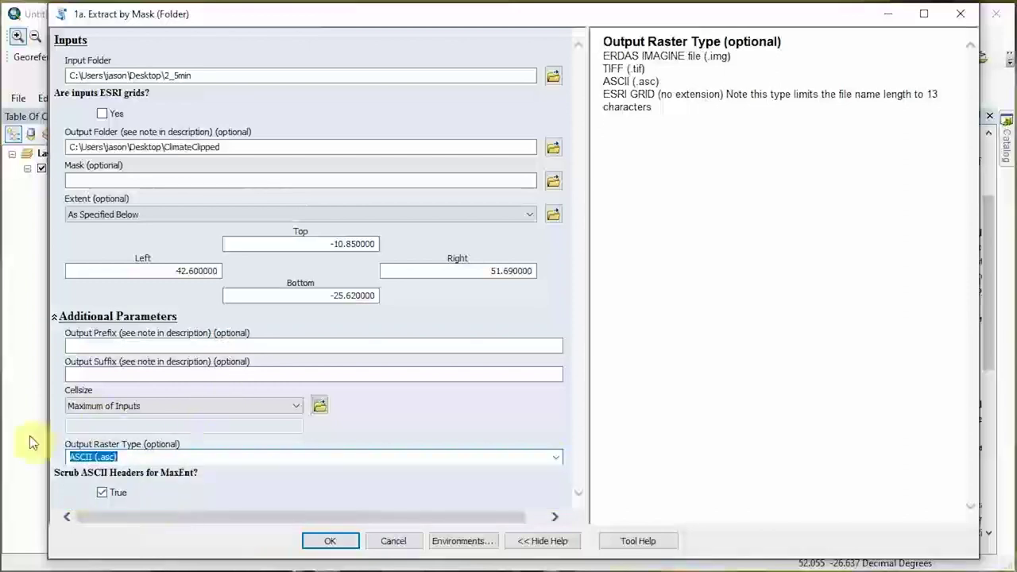
{"action": "left_click", "coordinate": [101, 493]}
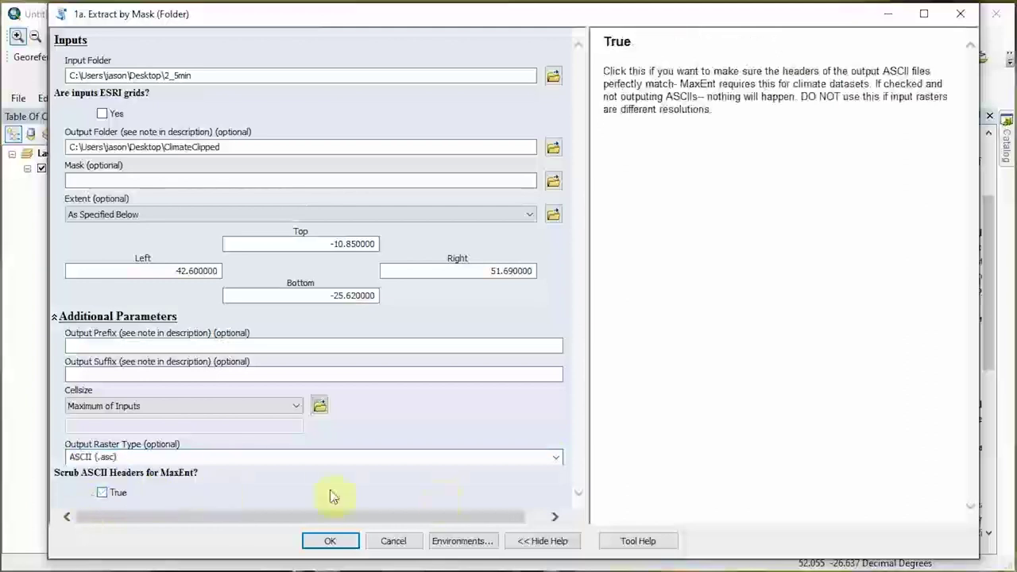
{"action": "left_click", "coordinate": [100, 493]}
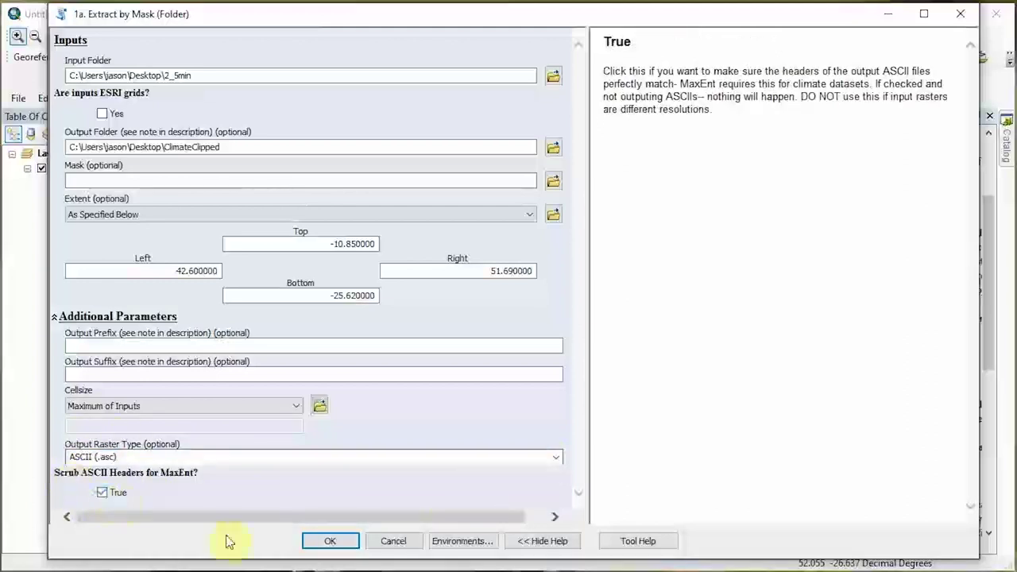
Run Extract by Mask on the folder, follow its log until completion and close the progress window.
{"action": "left_click", "coordinate": [311, 545]}
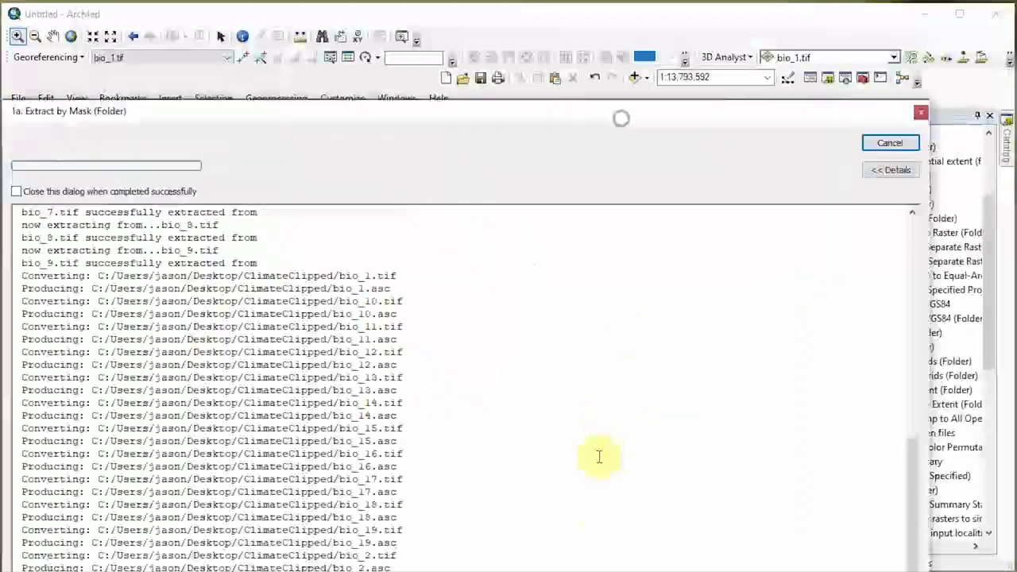
{"action": "left_click_drag", "start_coordinate": [568, 121], "coordinate": [610, 33]}
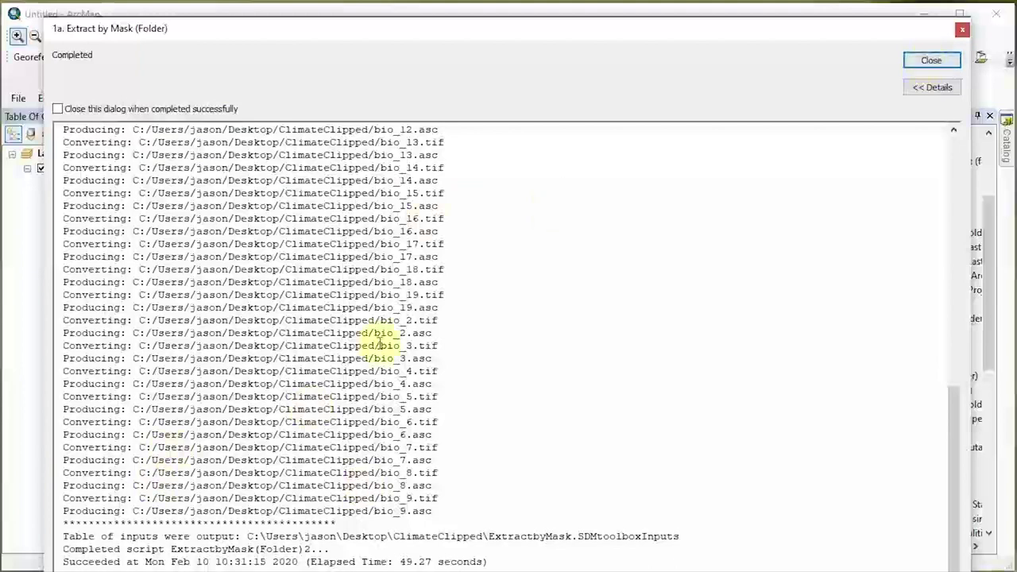
{"action": "left_click_drag", "start_coordinate": [479, 30], "coordinate": [479, 2]}
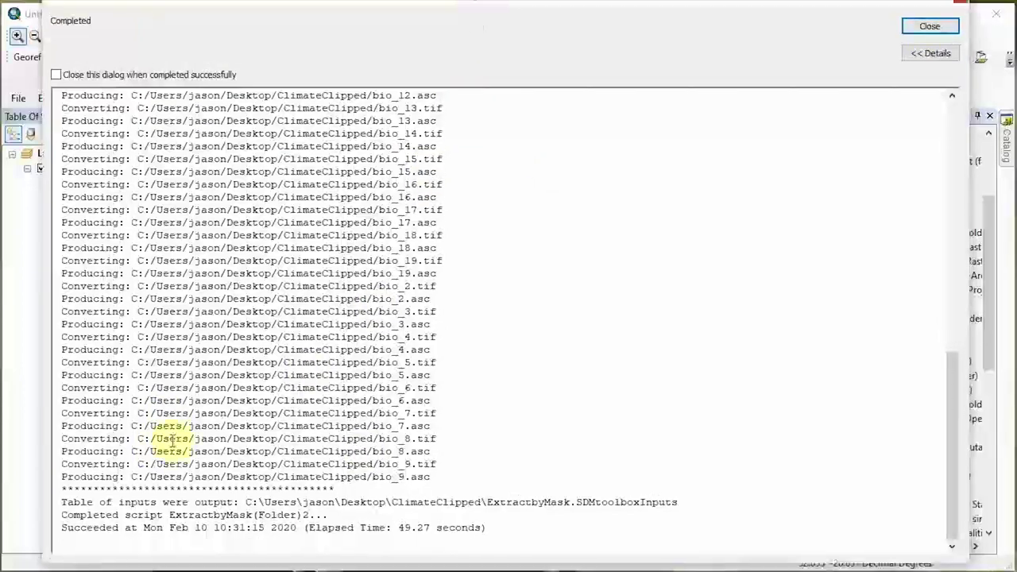
{"action": "left_click", "coordinate": [929, 27]}
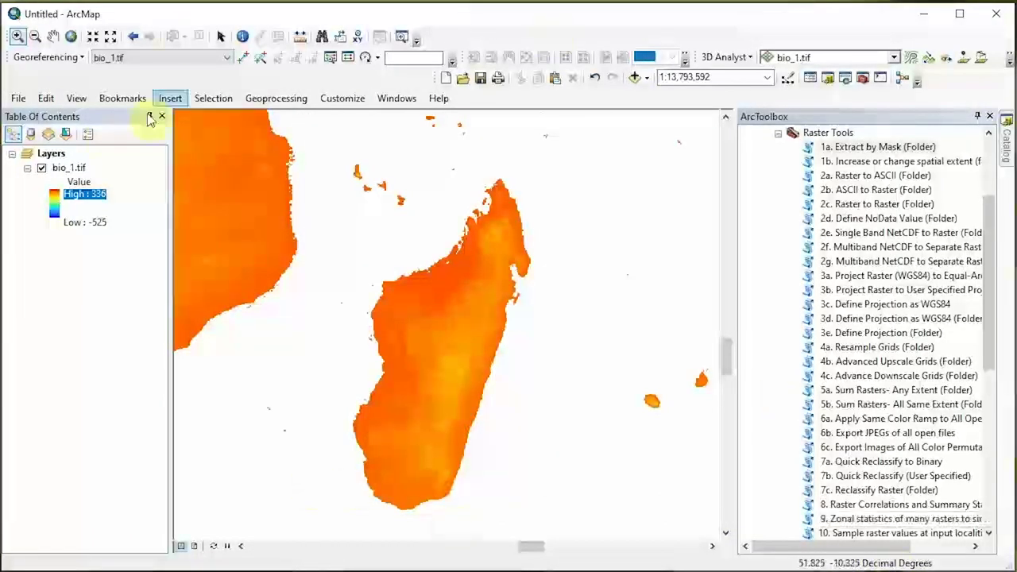
Hide the bio_1.tif layer and add bio_1.asc from the ClimateClipped folder, dismissing the spatial reference warning.
{"action": "left_click", "coordinate": [42, 168]}
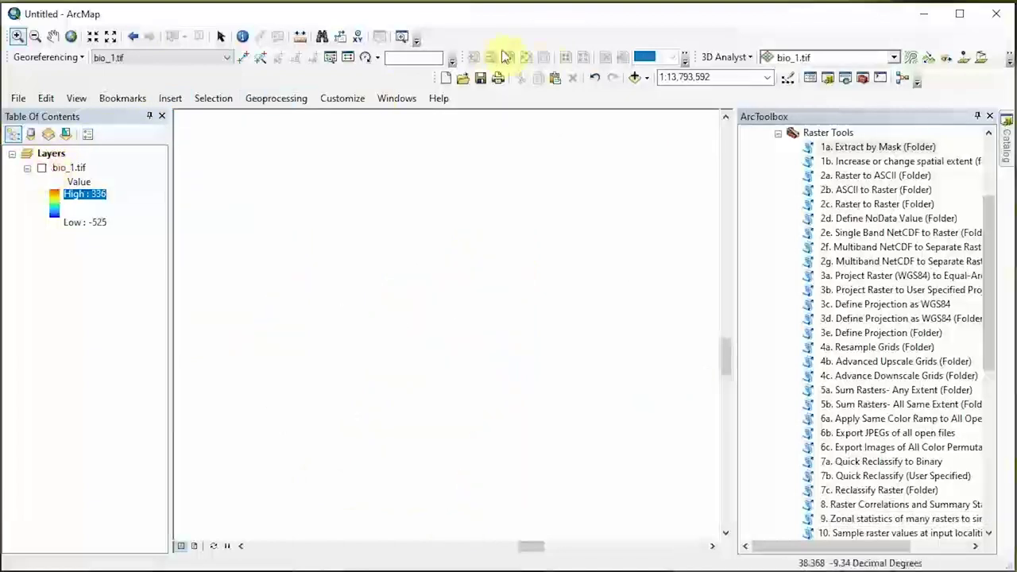
{"action": "left_click", "coordinate": [635, 77]}
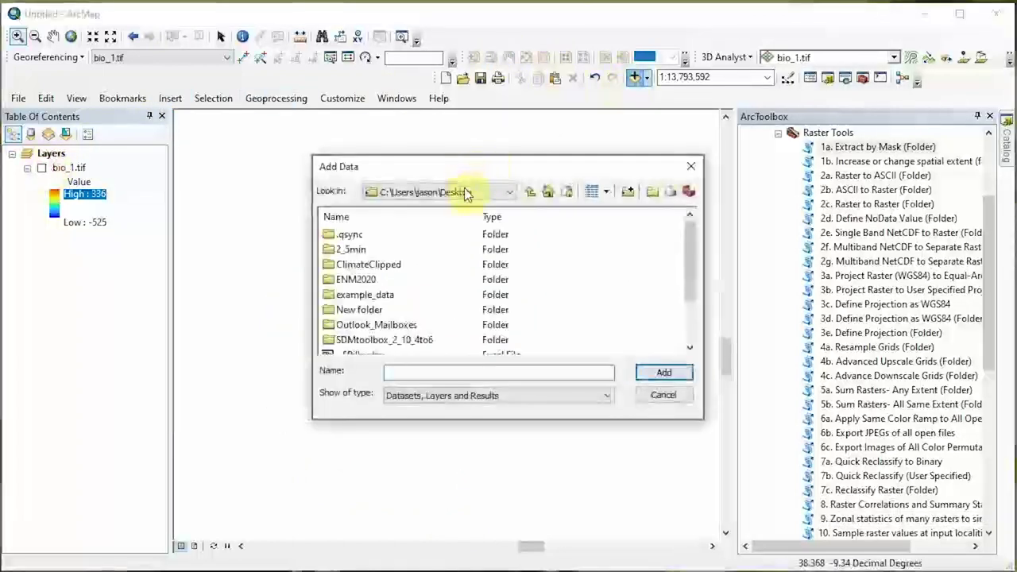
{"action": "double_click", "coordinate": [364, 265]}
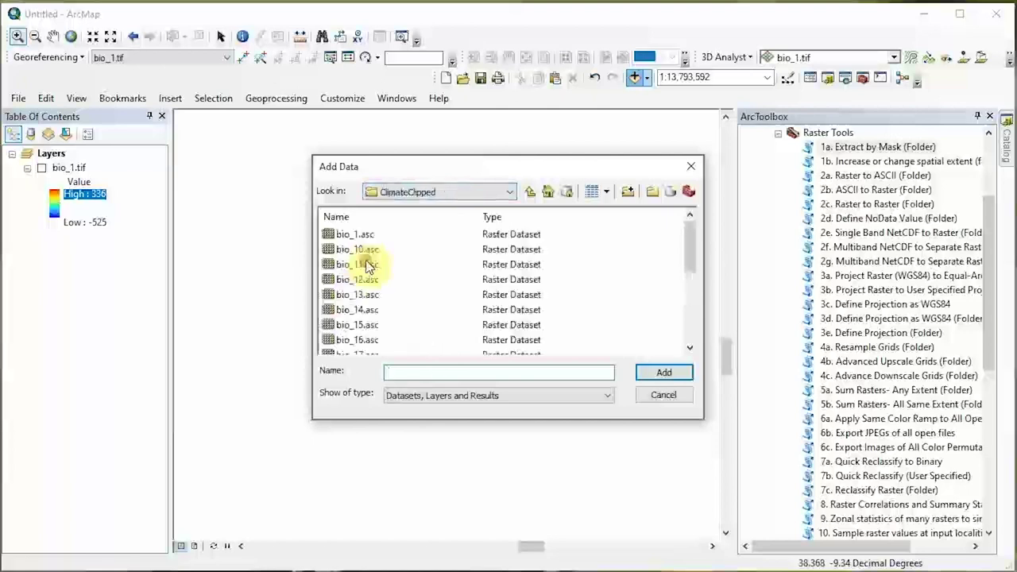
{"action": "left_click", "coordinate": [356, 235]}
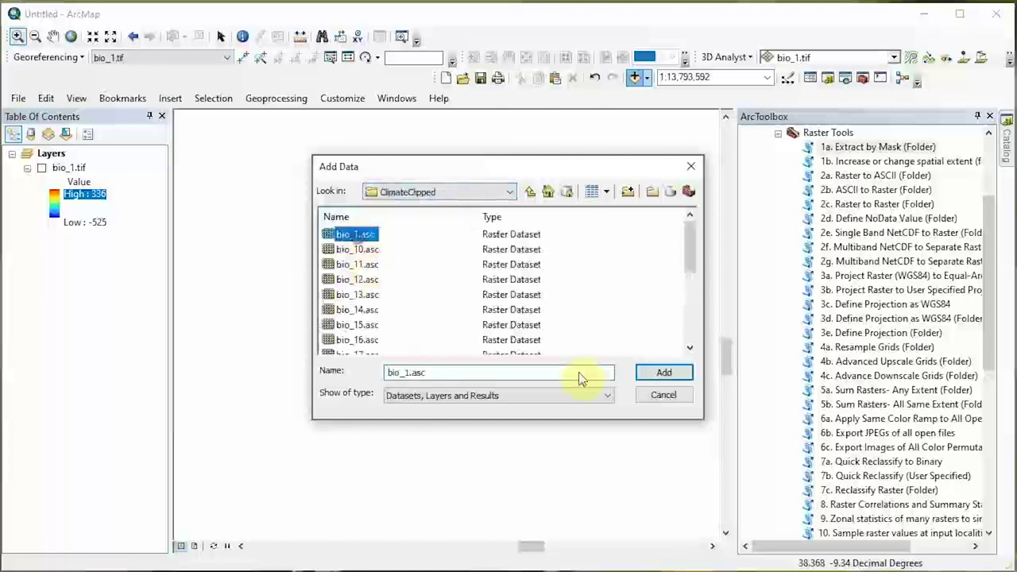
{"action": "left_click", "coordinate": [646, 371]}
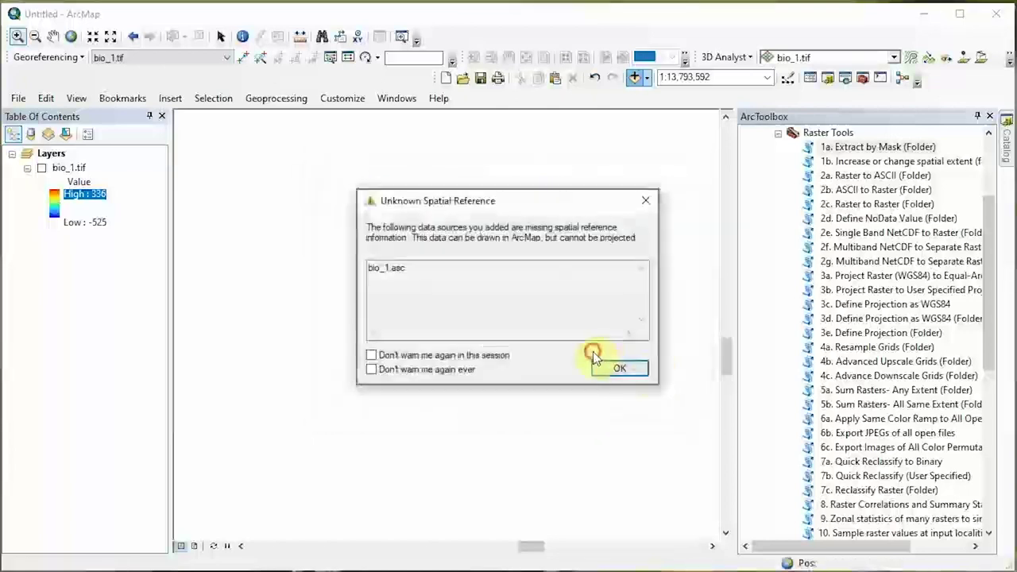
{"action": "left_click", "coordinate": [618, 369]}
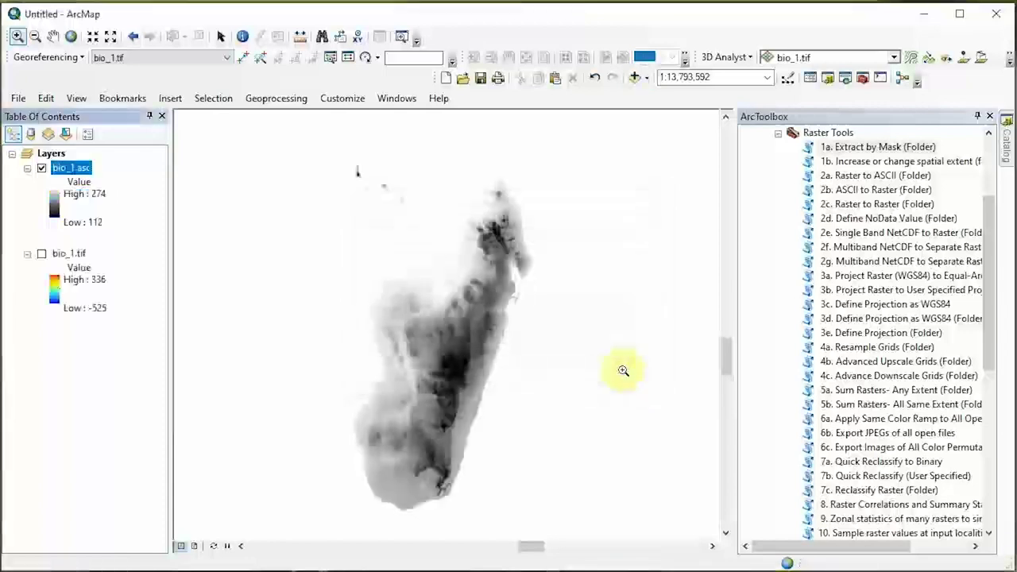
Apply the inverted red-to-blue color ramp to bio_1.asc, and briefly show the bio_1.tif layer for comparison before hiding it again.
{"action": "right_click", "coordinate": [52, 208]}
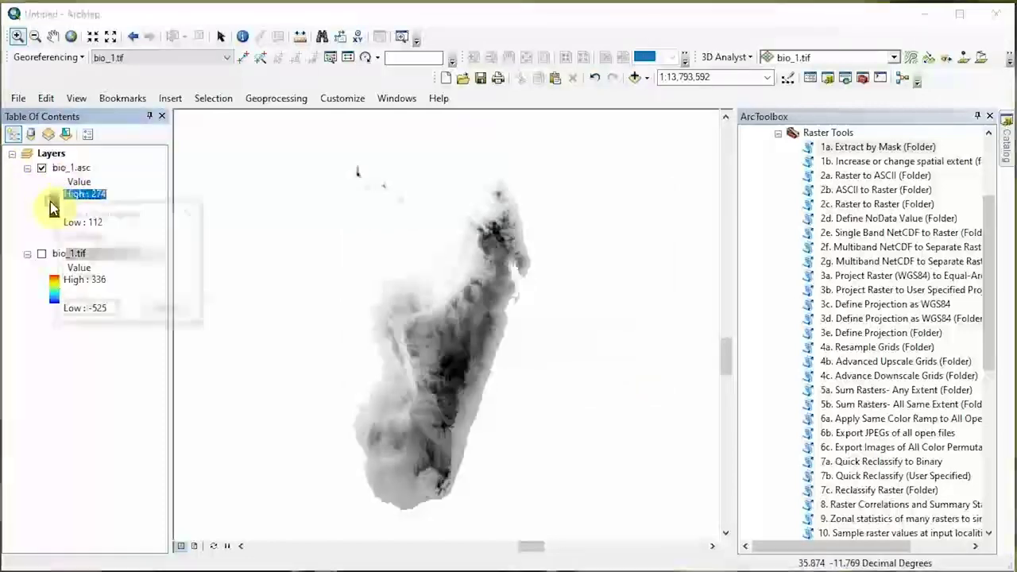
{"action": "left_click", "coordinate": [103, 214]}
{"action": "left_click", "coordinate": [119, 255]}
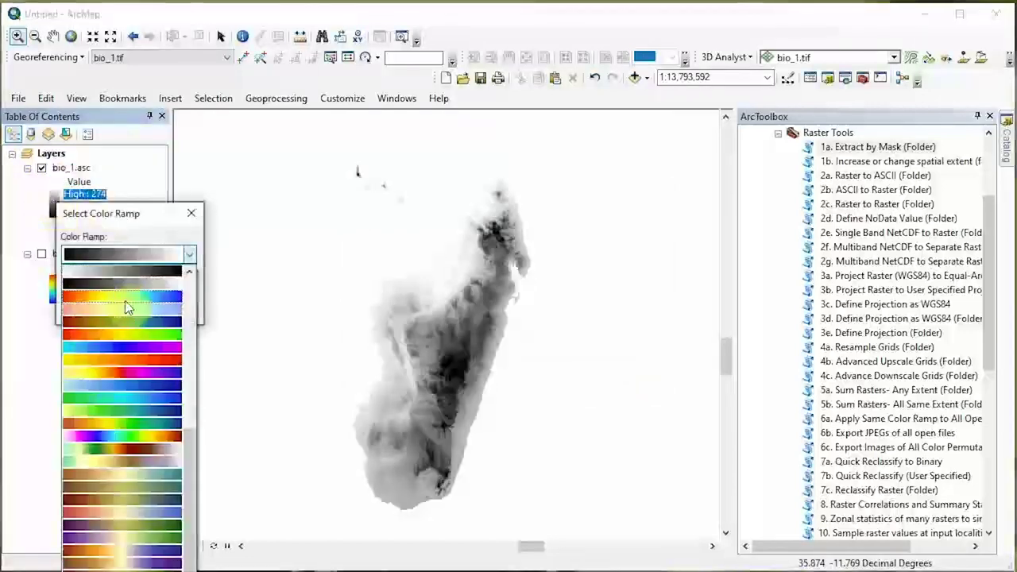
{"action": "left_click", "coordinate": [125, 303]}
{"action": "left_click", "coordinate": [82, 281]}
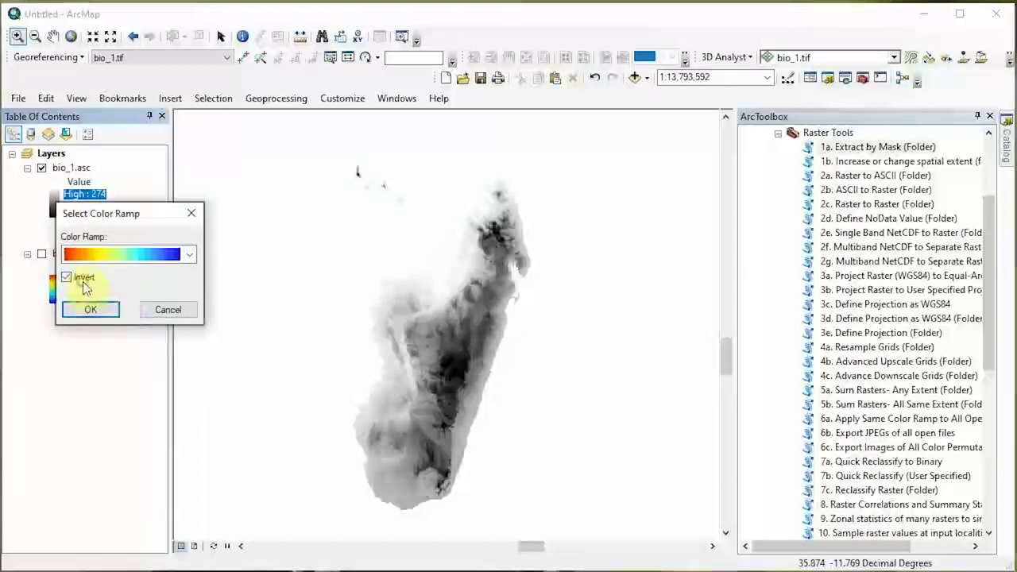
{"action": "left_click", "coordinate": [89, 310]}
{"action": "left_click", "coordinate": [42, 254]}
{"action": "left_click", "coordinate": [41, 254]}
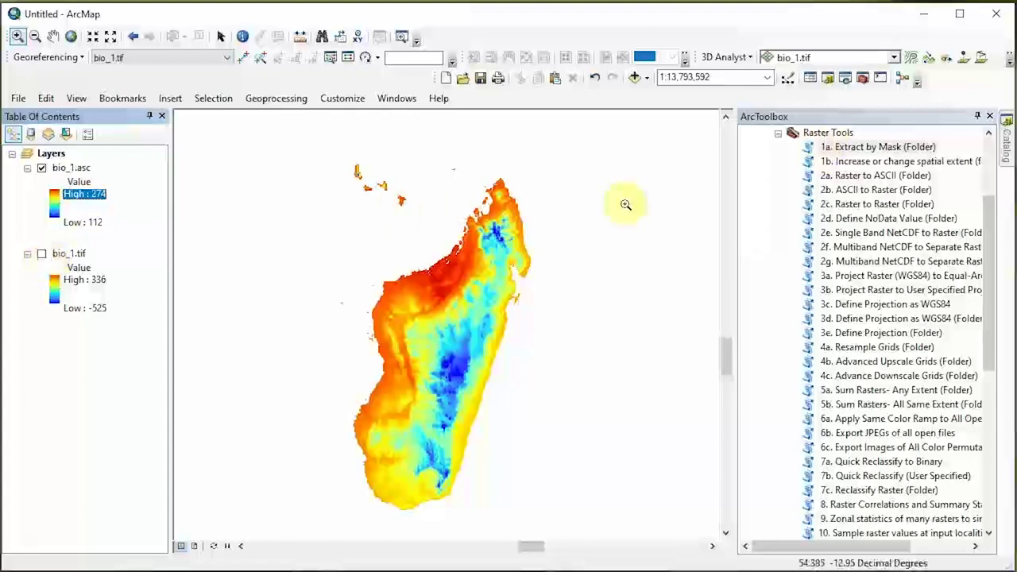
Run Define Projection as WGS84 (Folder) on the Desktop's ClimateClipped folder and close the progress window on completion.
{"action": "left_click_drag", "start_coordinate": [987, 243], "coordinate": [990, 225]}
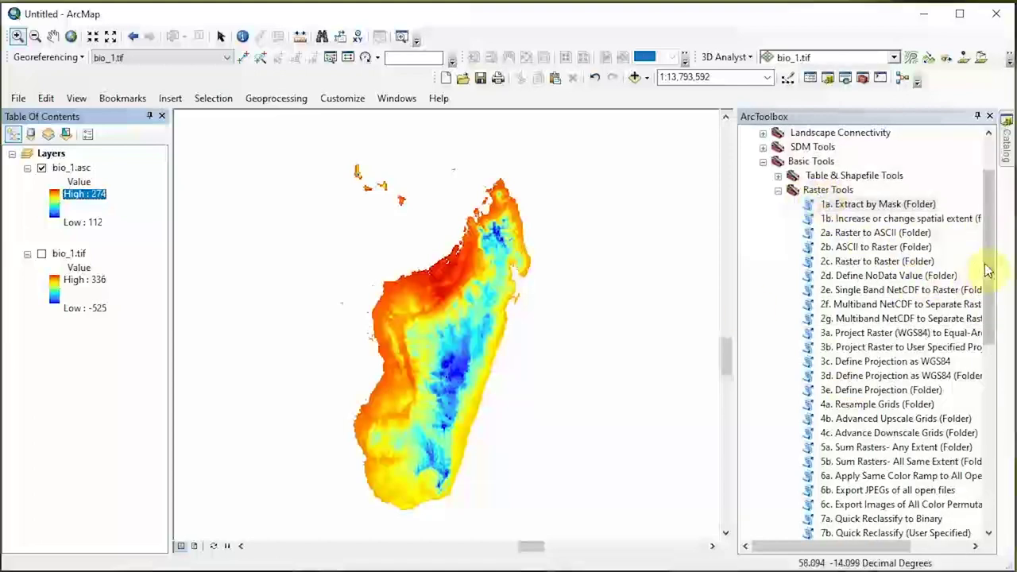
{"action": "left_click_drag", "start_coordinate": [987, 269], "coordinate": [989, 273]}
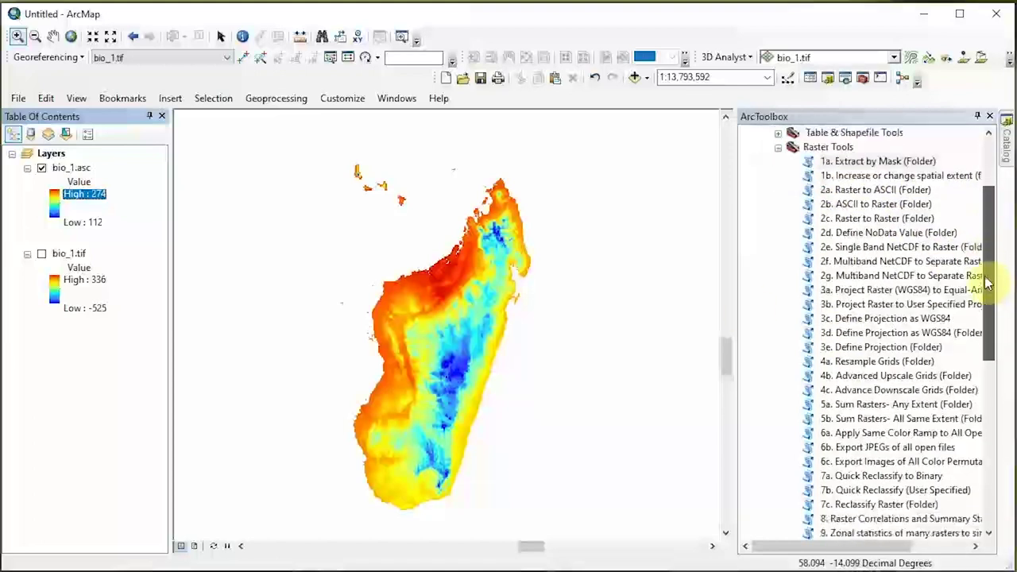
{"action": "left_click", "coordinate": [844, 334]}
{"action": "double_click", "coordinate": [843, 333]}
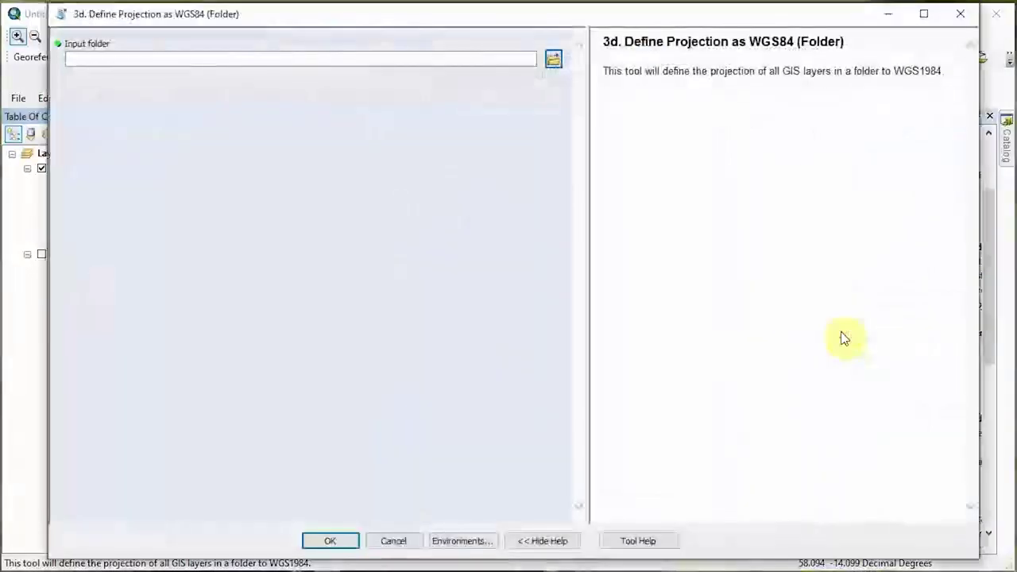
{"action": "left_click", "coordinate": [553, 60]}
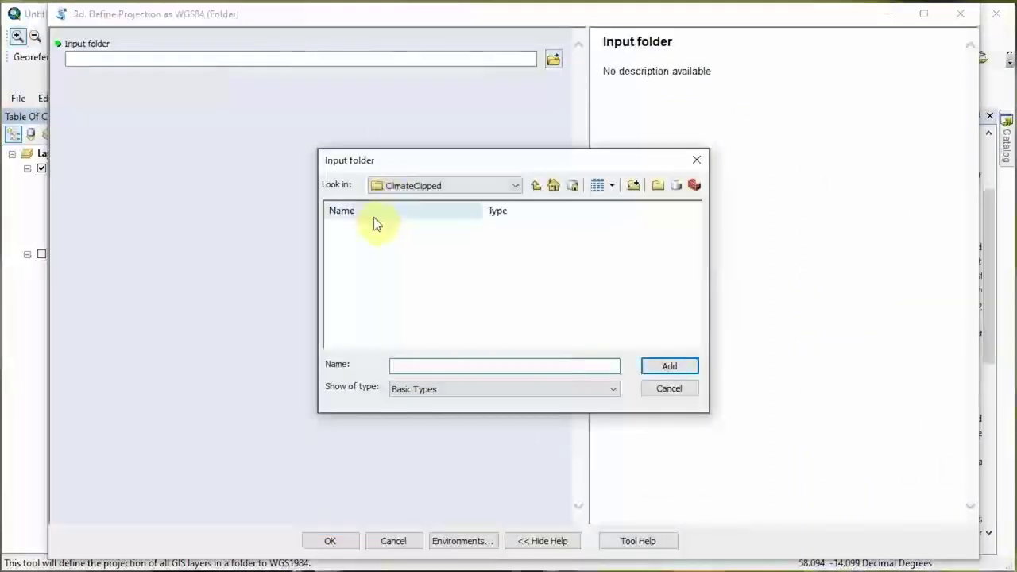
{"action": "left_click", "coordinate": [419, 184]}
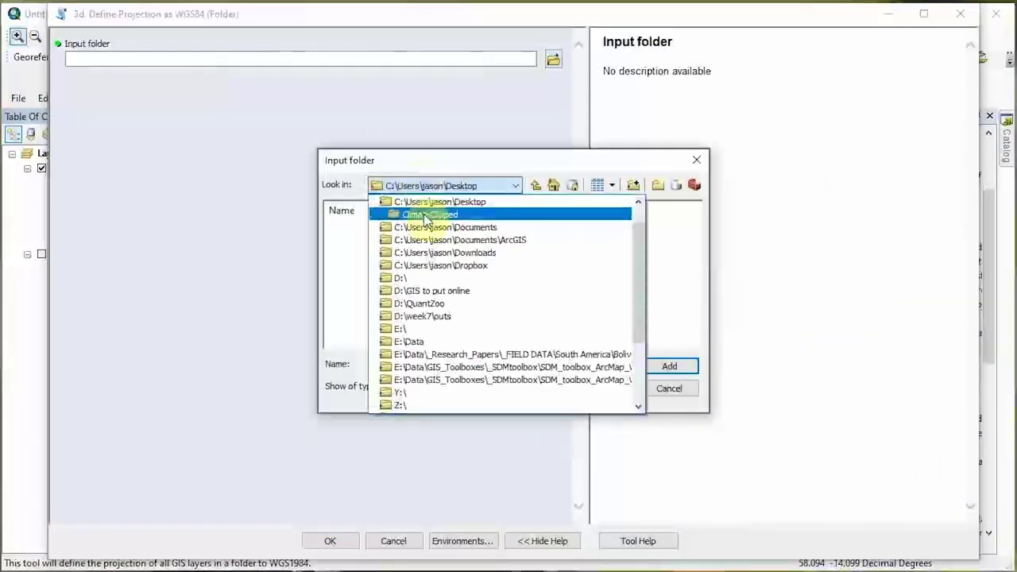
{"action": "left_click", "coordinate": [424, 201]}
{"action": "left_click", "coordinate": [384, 258]}
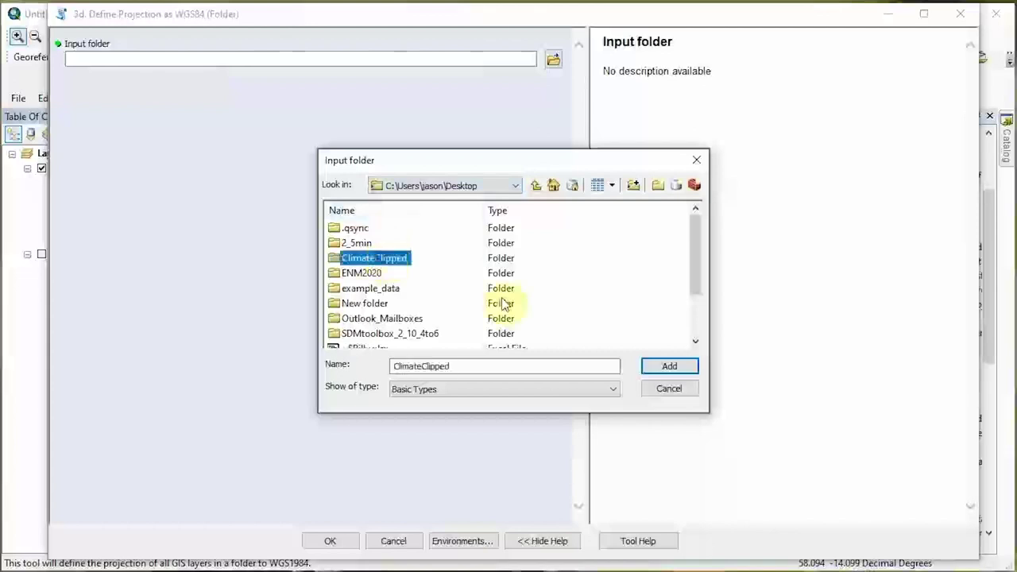
{"action": "left_click", "coordinate": [669, 366]}
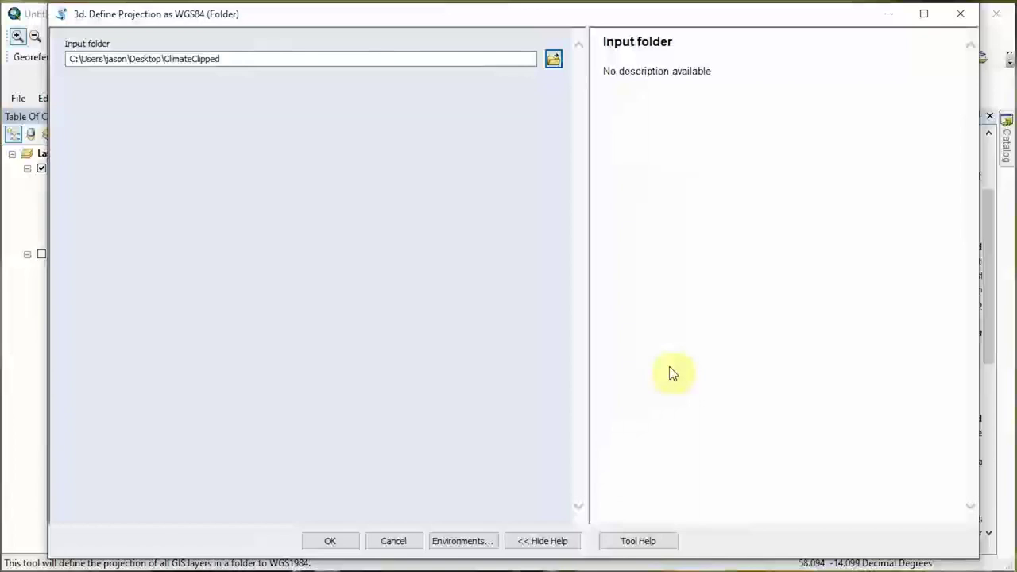
{"action": "left_click", "coordinate": [327, 540]}
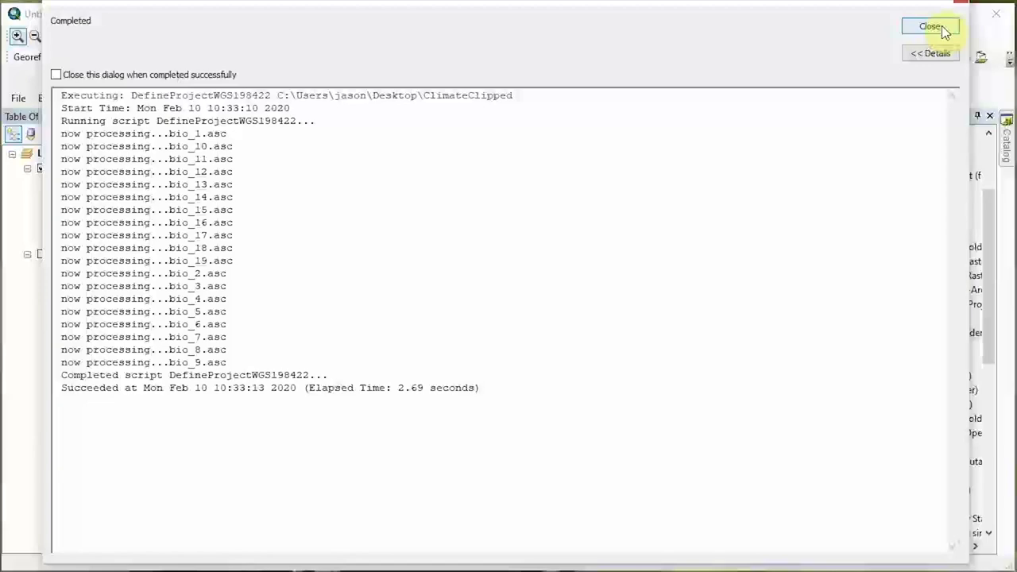
{"action": "left_click", "coordinate": [943, 29]}
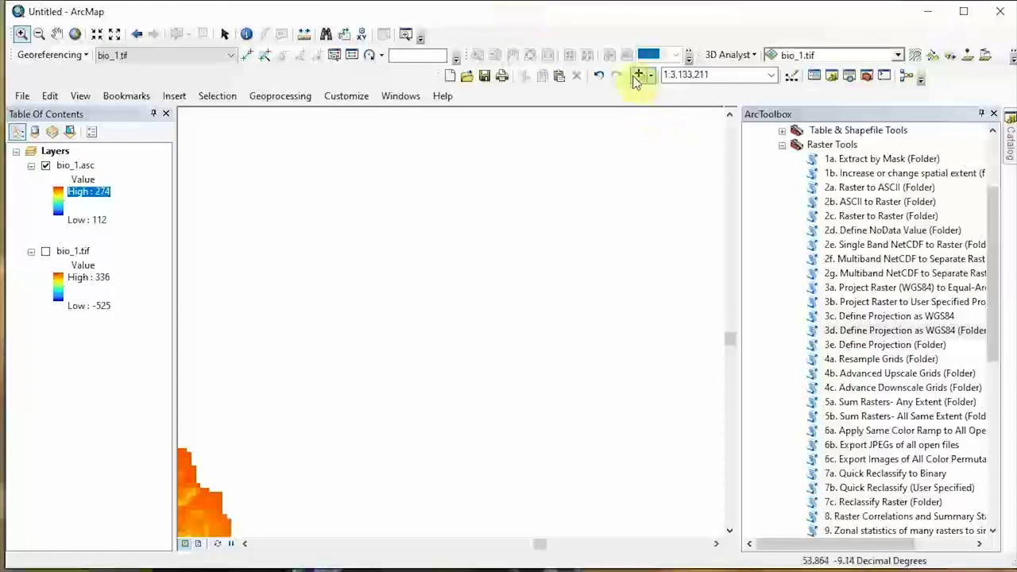
Switch to File Explorer and browse through example_data and SDM_analyses to the _MaxEnt_modeling folder.
{"action": "left_click", "coordinate": [778, 215]}
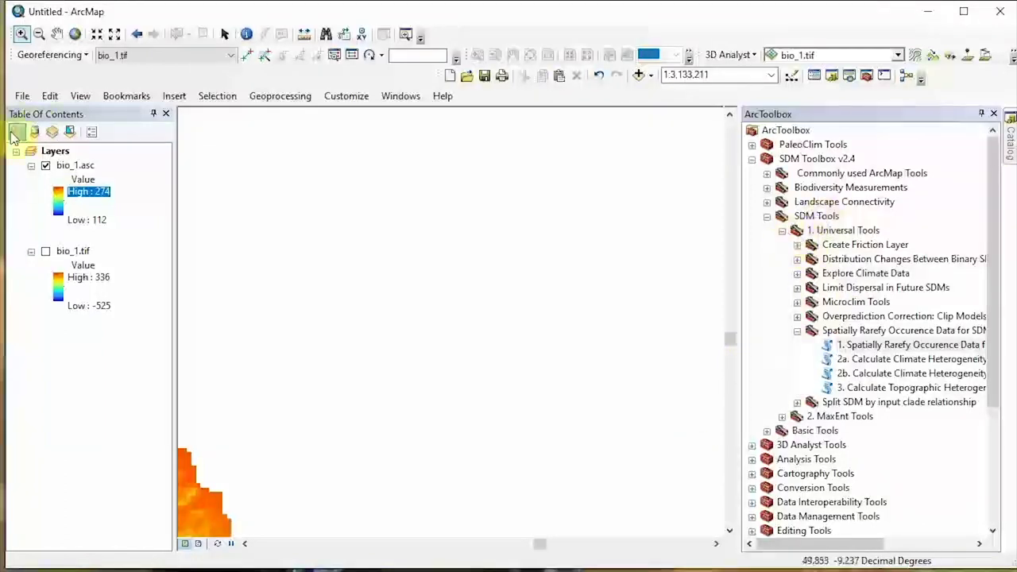
{"action": "key", "text": "alt+Tab"}
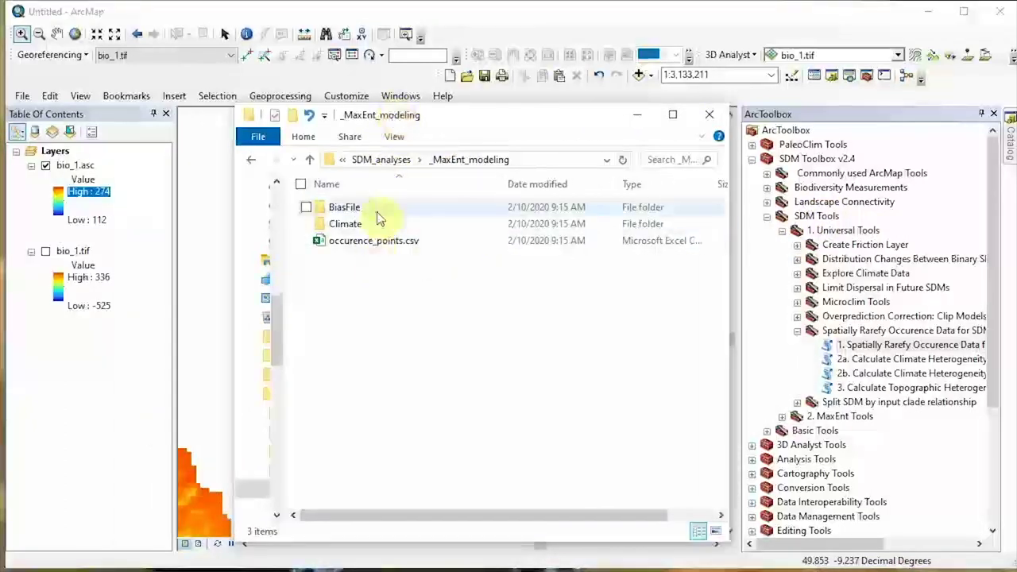
{"action": "left_click", "coordinate": [378, 159]}
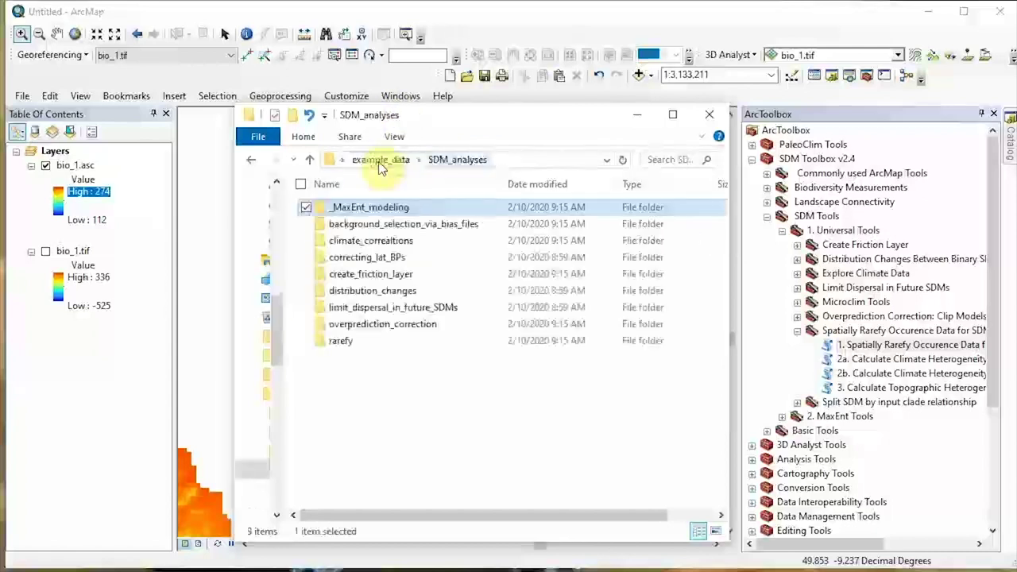
{"action": "left_click", "coordinate": [380, 160]}
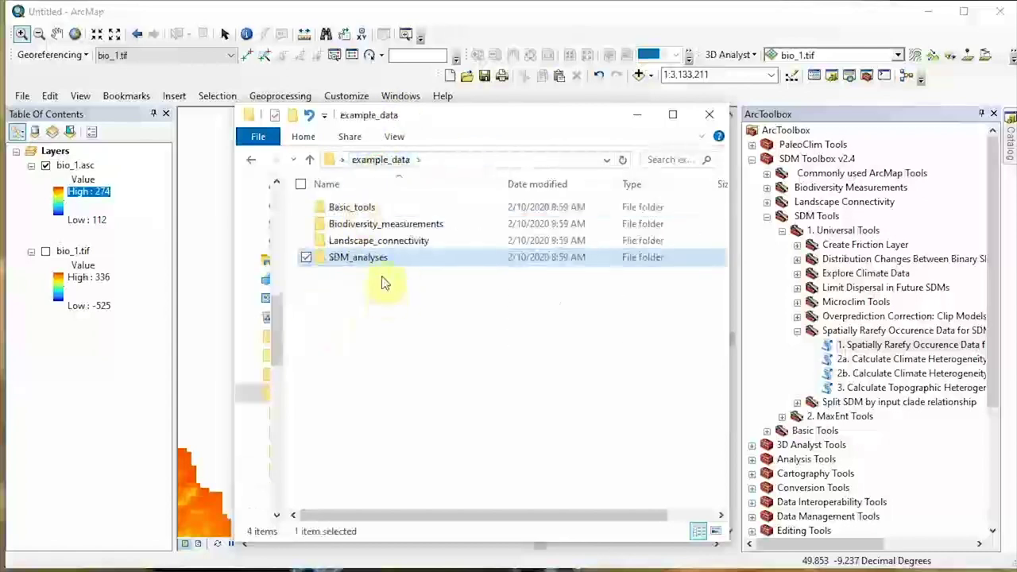
{"action": "double_click", "coordinate": [382, 266]}
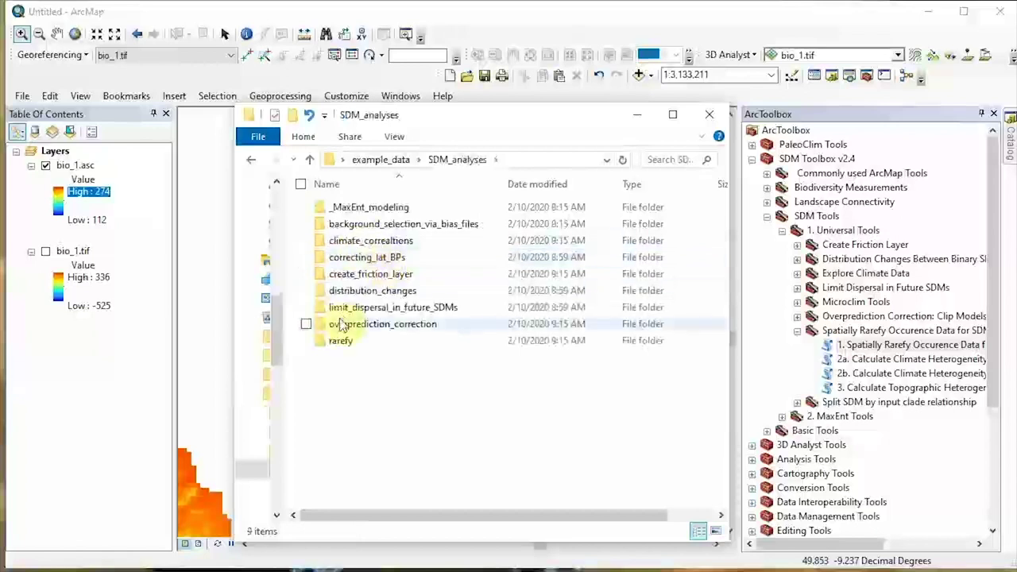
{"action": "double_click", "coordinate": [364, 209]}
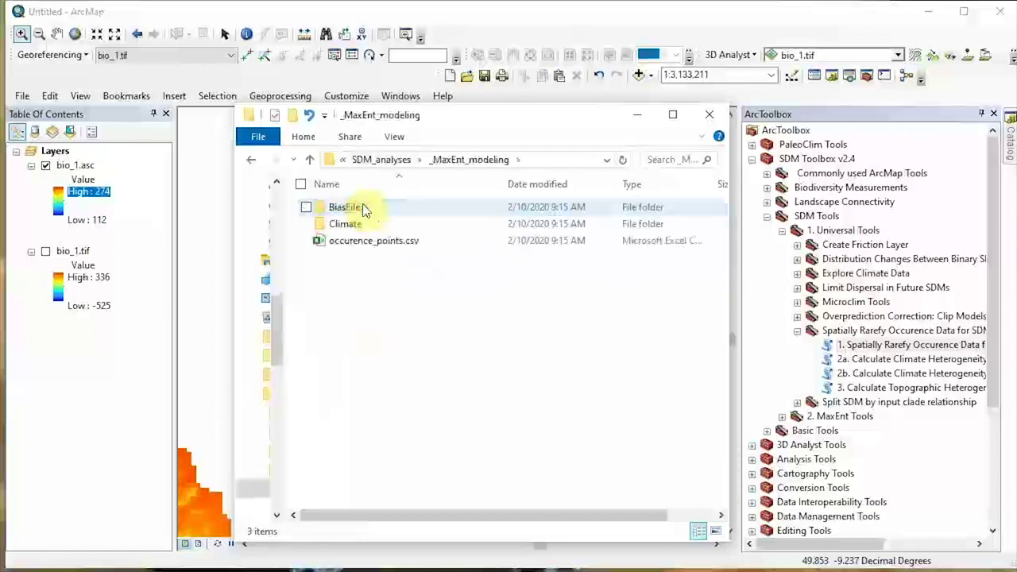
Open occurence_points.csv in Excel and widen the species and Longitude columns to read their contents.
{"action": "left_click", "coordinate": [366, 242]}
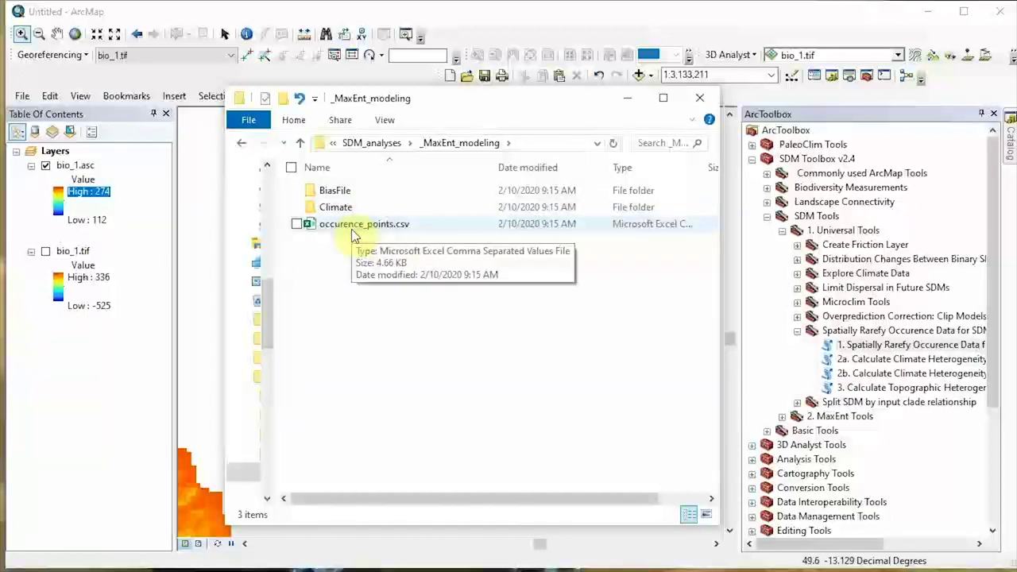
{"action": "left_click", "coordinate": [351, 229]}
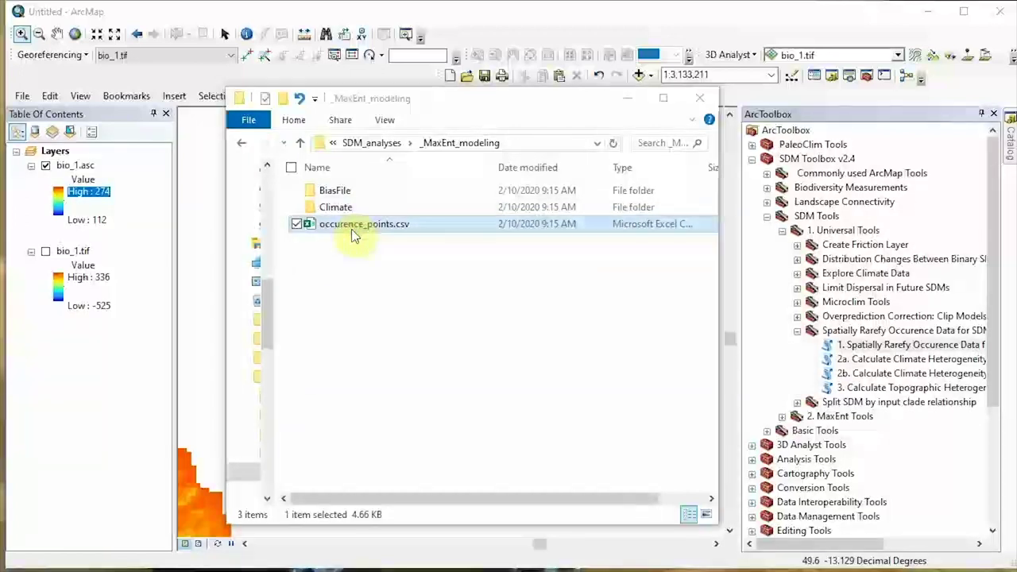
{"action": "left_click_drag", "start_coordinate": [351, 229], "coordinate": [35, 147]}
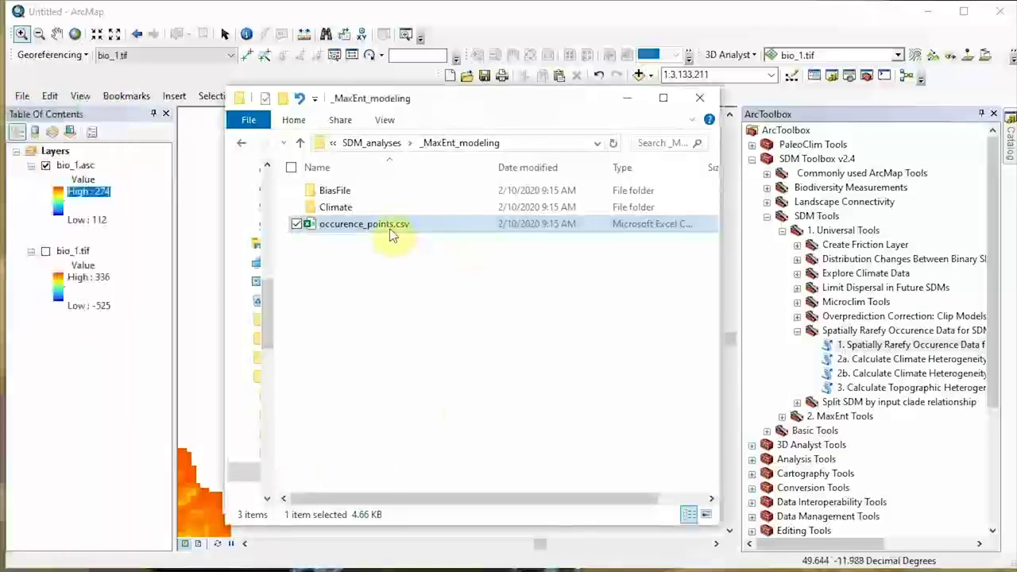
{"action": "double_click", "coordinate": [390, 228]}
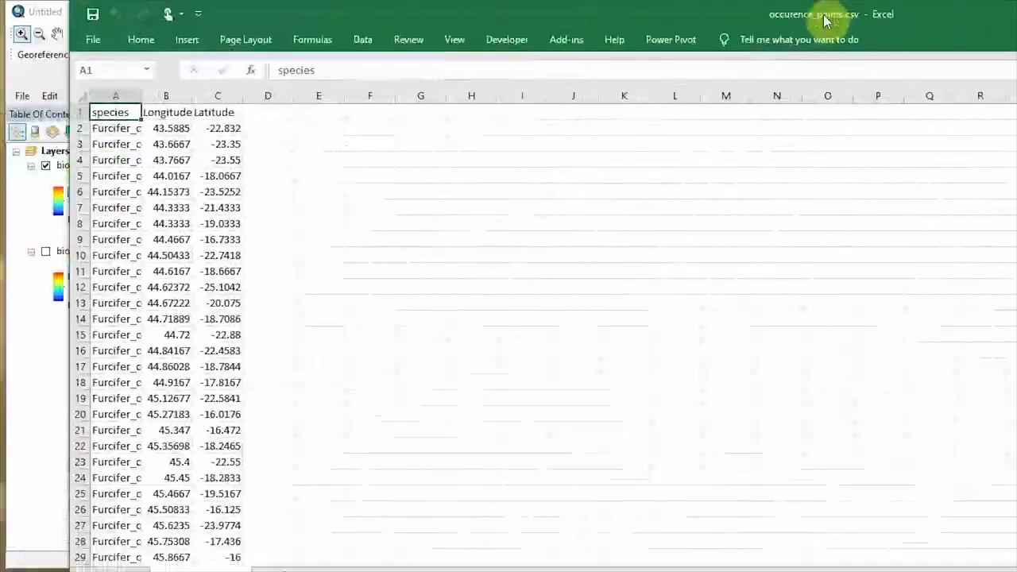
{"action": "left_click_drag", "start_coordinate": [778, 73], "coordinate": [822, 17]}
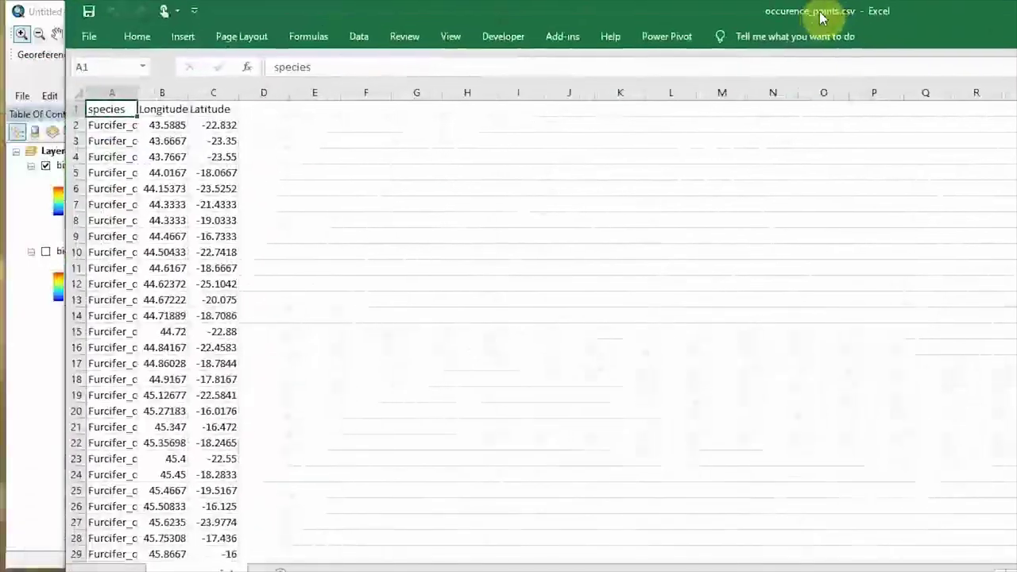
{"action": "mouse_move", "coordinate": [137, 92]}
{"action": "left_mouse_down"}
{"action": "mouse_move", "coordinate": [332, 132]}
{"action": "mouse_move", "coordinate": [331, 106]}
{"action": "left_mouse_up"}
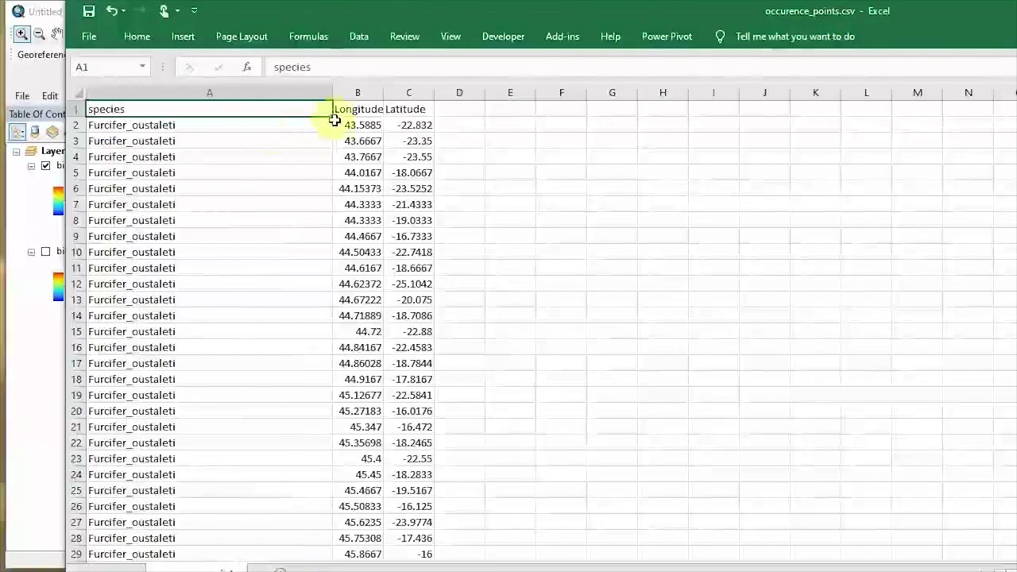
{"action": "left_click_drag", "start_coordinate": [385, 93], "coordinate": [418, 82]}
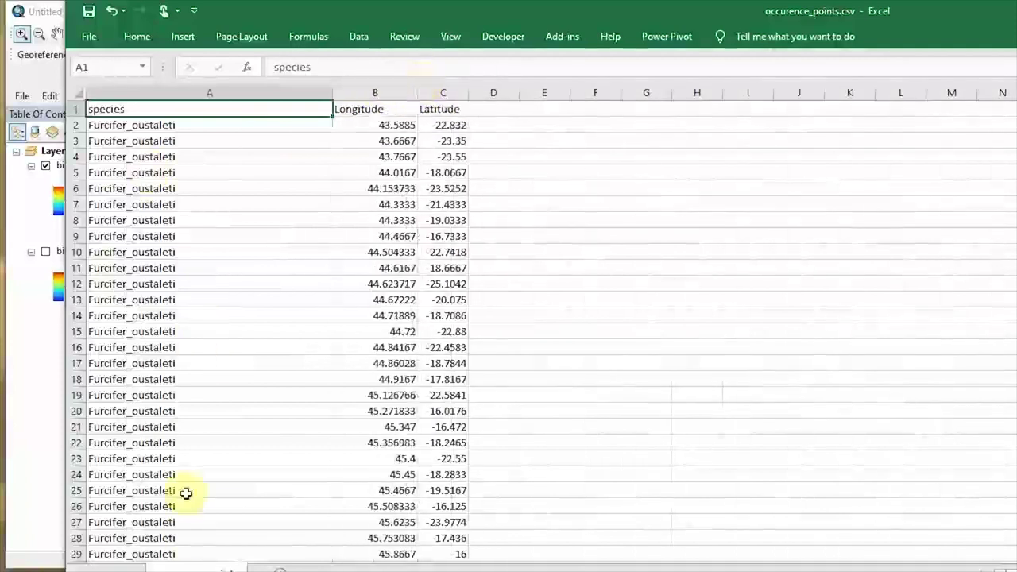
Look through the occurrence records, close the workbook without saving and minimize the folder window.
{"action": "scroll", "coordinate": [266, 231], "scroll_direction": "down", "scroll_amount": 1}
{"action": "scroll", "coordinate": [266, 231], "scroll_direction": "down", "scroll_amount": 20}
{"action": "scroll", "coordinate": [266, 231], "scroll_direction": "up", "scroll_amount": 20}
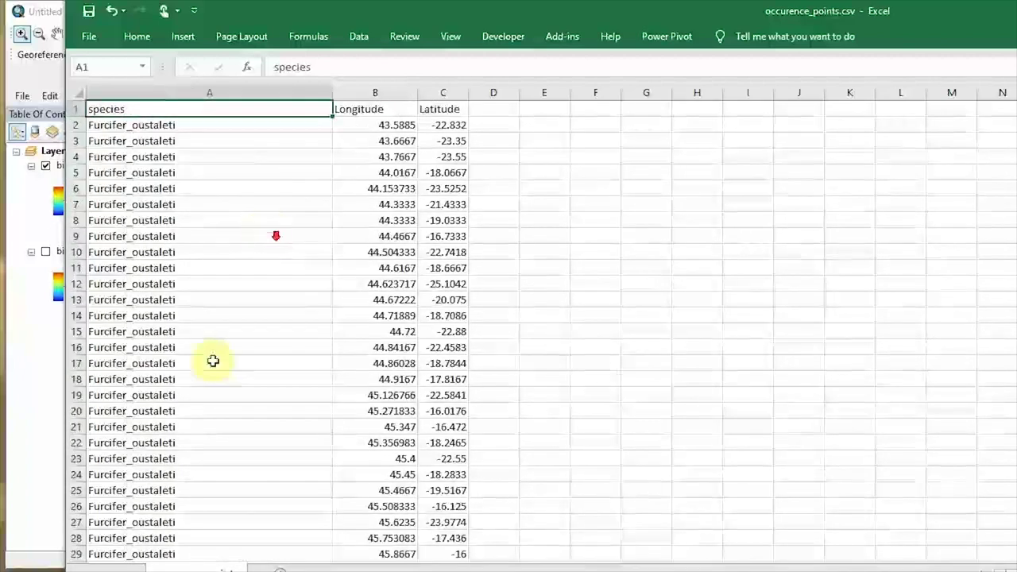
{"action": "scroll", "coordinate": [213, 361], "scroll_direction": "down", "scroll_amount": 20}
{"action": "left_click", "coordinate": [262, 324]}
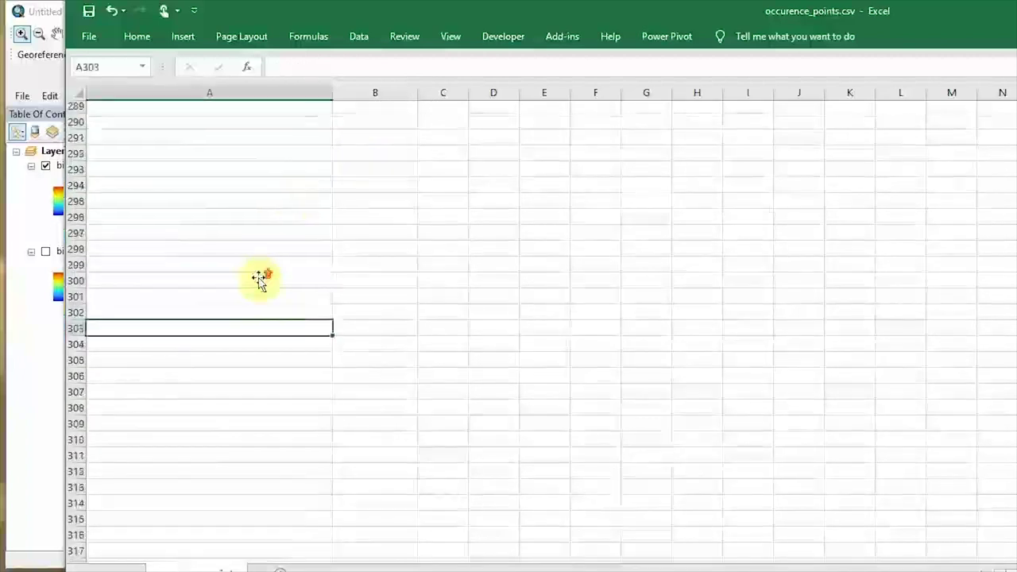
{"action": "scroll", "coordinate": [300, 194], "scroll_direction": "up", "scroll_amount": 20}
{"action": "left_click_drag", "start_coordinate": [602, 11], "coordinate": [8, 169]}
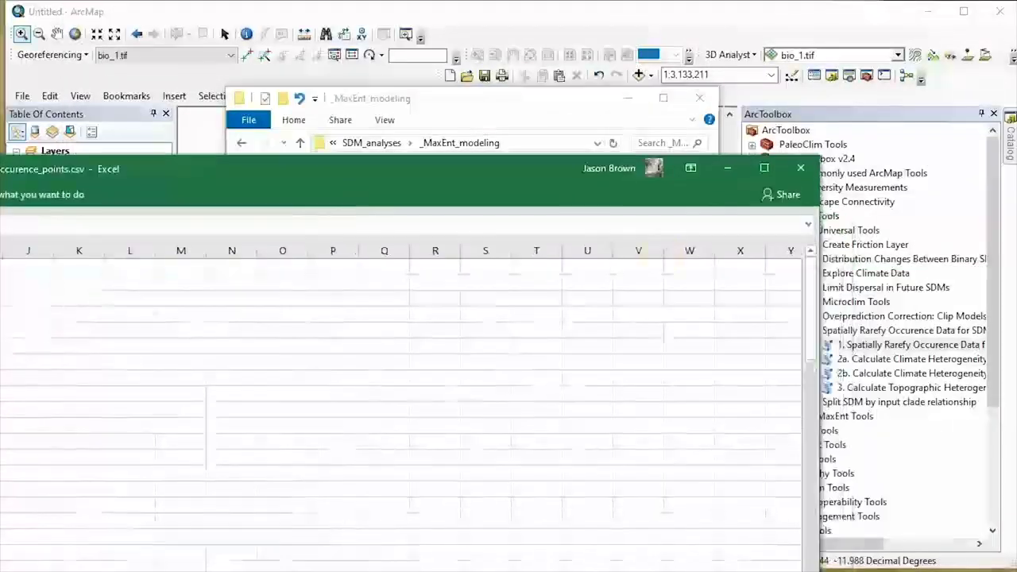
{"action": "left_click", "coordinate": [800, 170]}
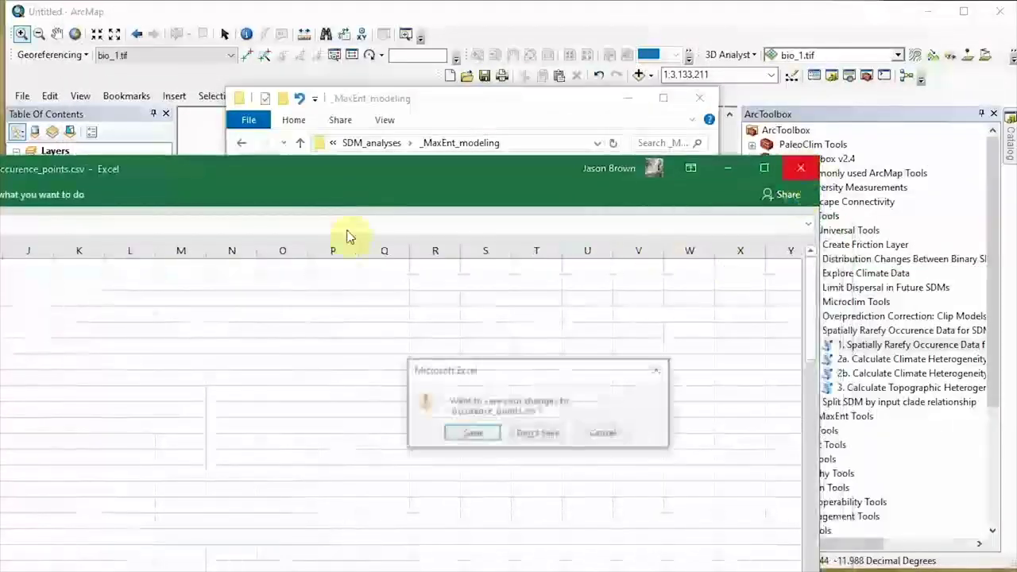
{"action": "left_click", "coordinate": [537, 433]}
{"action": "left_click", "coordinate": [465, 105]}
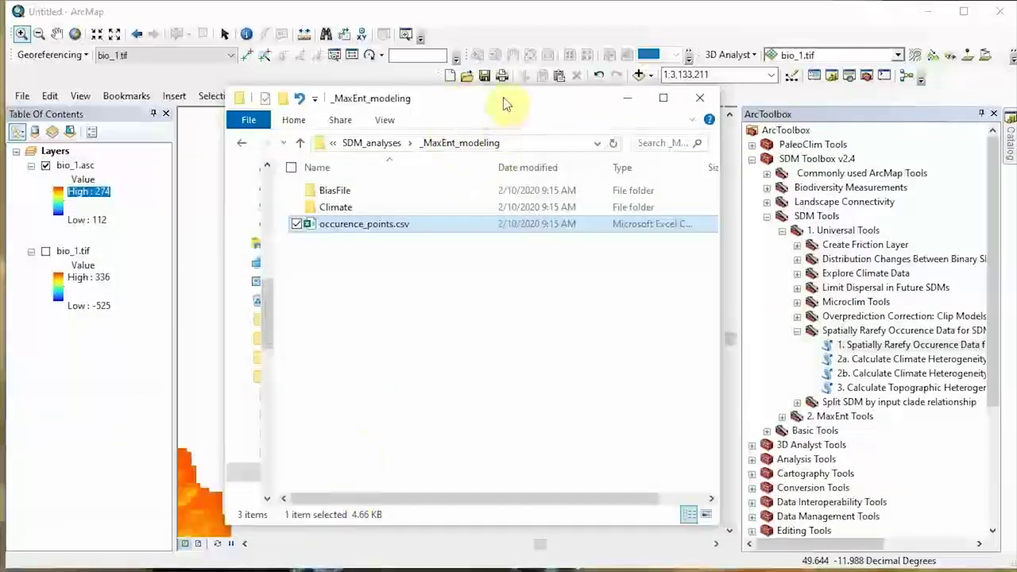
{"action": "left_click", "coordinate": [626, 97]}
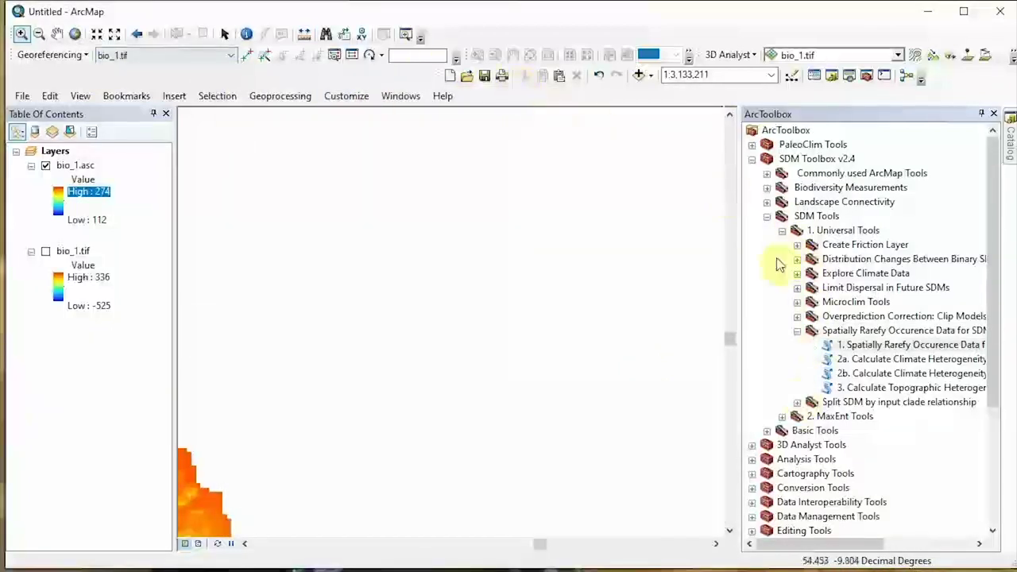
Open the CSV, TXT or XLS to Shapefile tool and set occurence_points.csv from example_data\SDM_analyses\_MaxEnt_modeling as its input.
{"action": "left_click", "coordinate": [767, 431]}
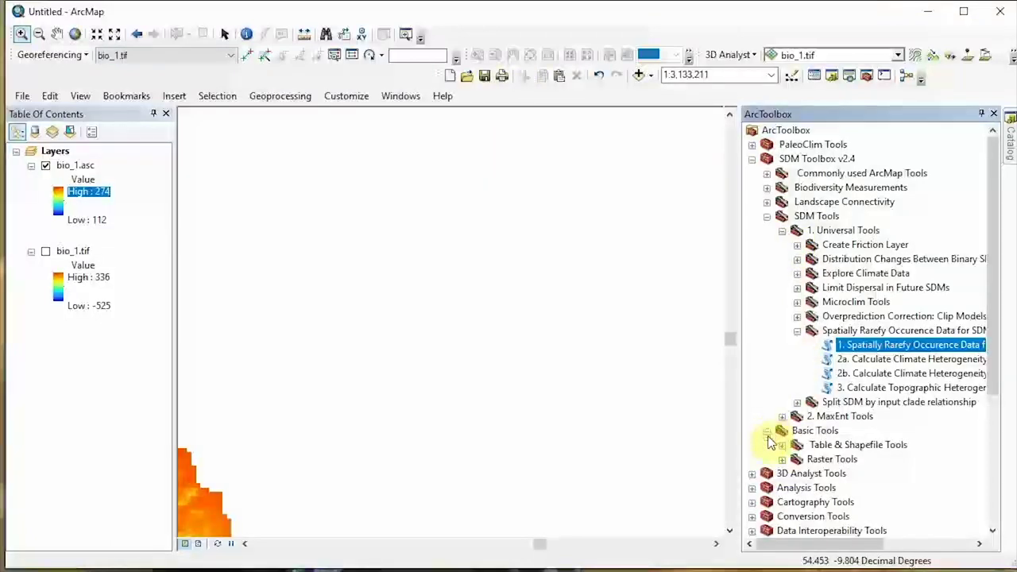
{"action": "left_click", "coordinate": [781, 444]}
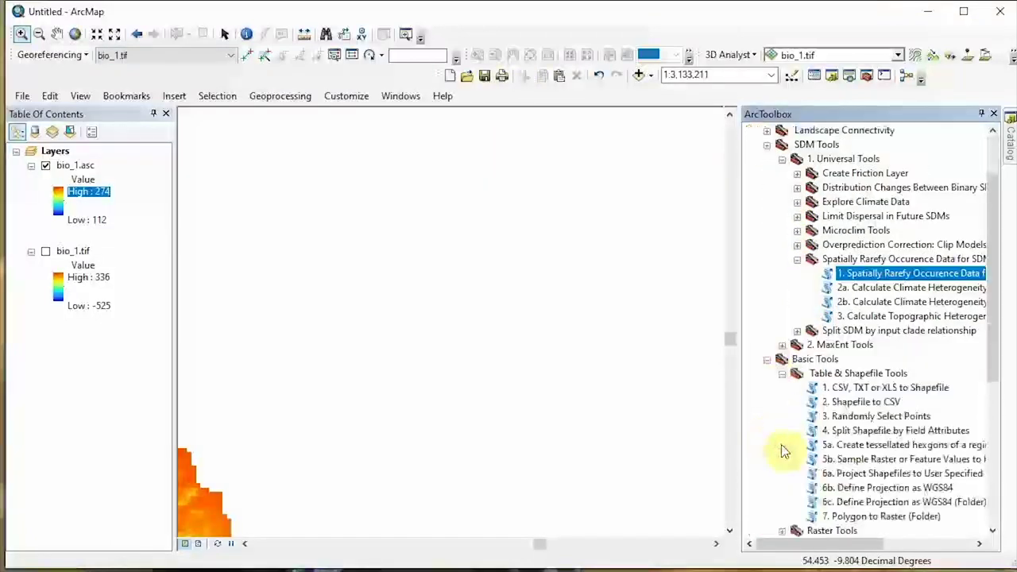
{"action": "double_click", "coordinate": [889, 390]}
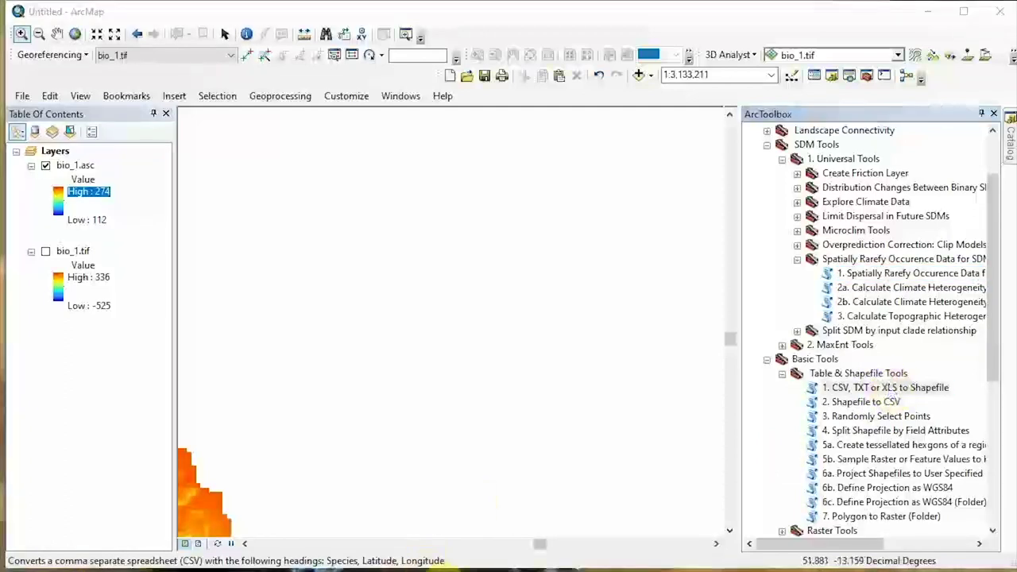
{"action": "left_click_drag", "start_coordinate": [544, 483], "coordinate": [540, 67]}
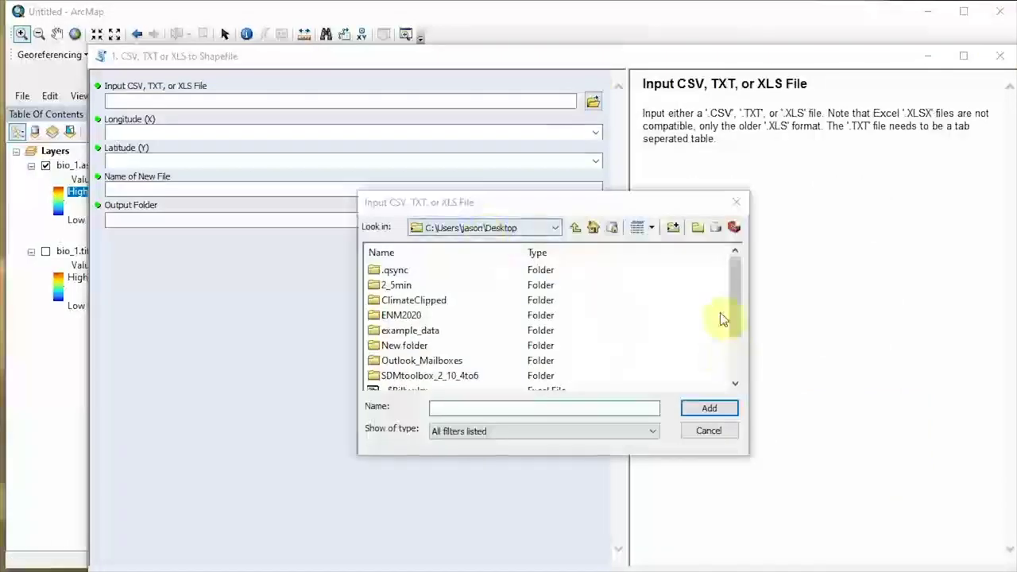
{"action": "double_click", "coordinate": [429, 332]}
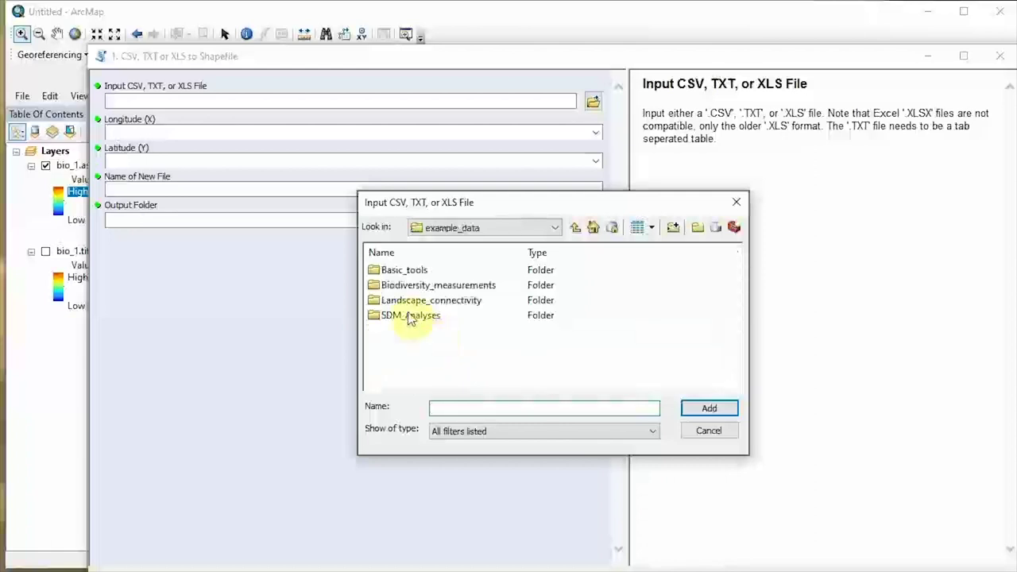
{"action": "double_click", "coordinate": [410, 317]}
{"action": "double_click", "coordinate": [401, 271]}
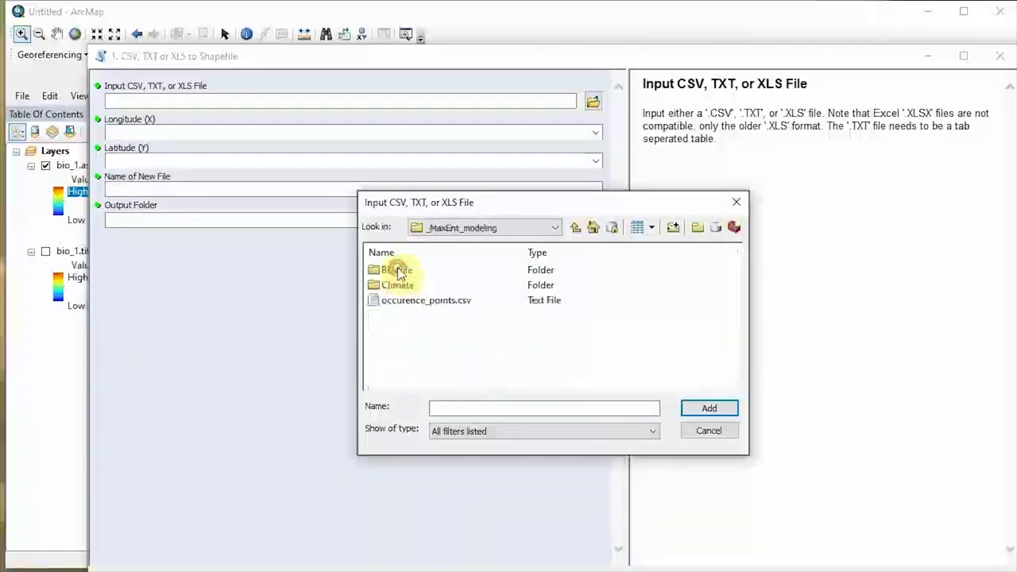
{"action": "left_click", "coordinate": [433, 301]}
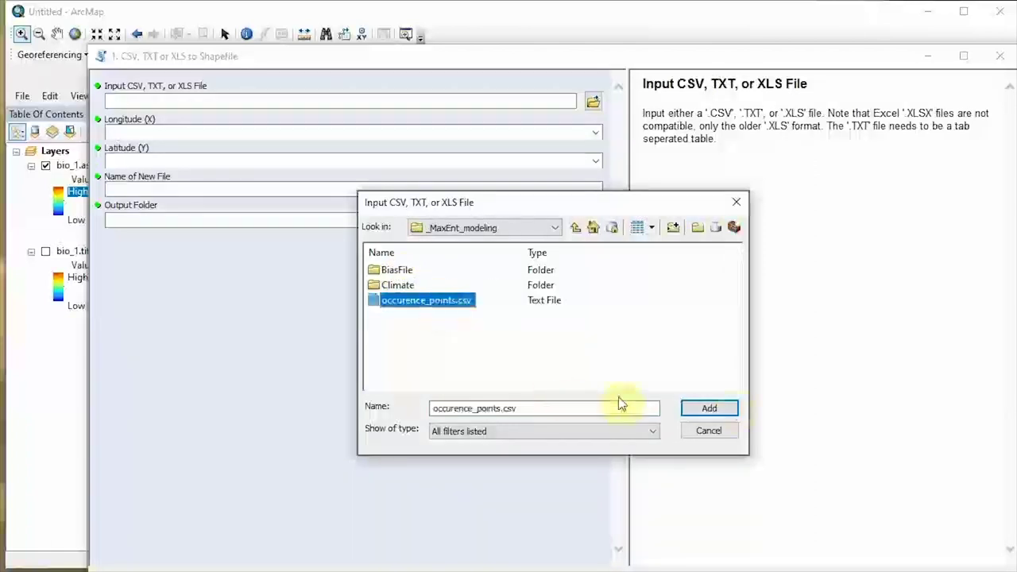
{"action": "left_click", "coordinate": [732, 408]}
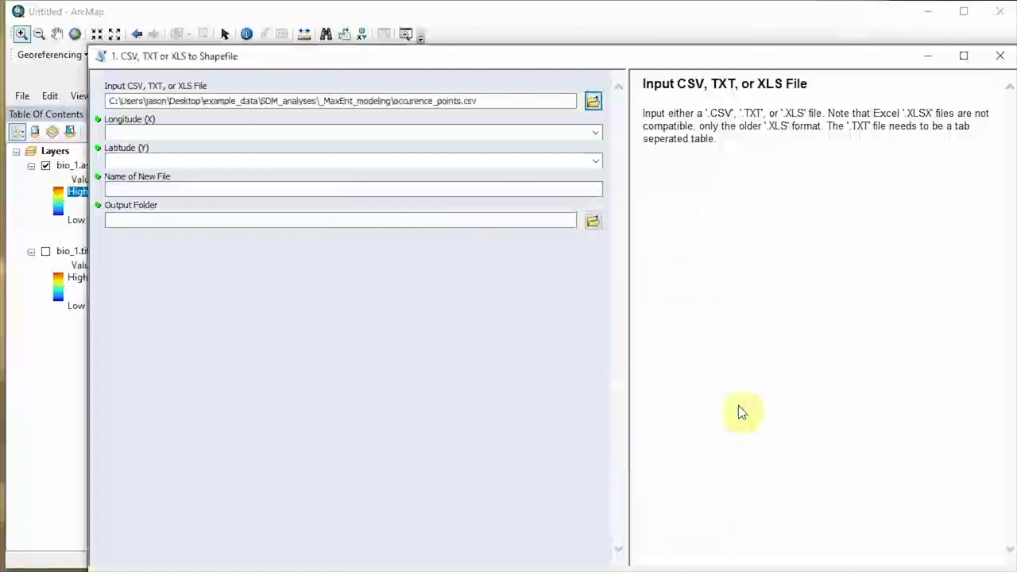
Assign the Longitude and Latitude columns to the X and Y fields and name the new file point_for_rarefying.
{"action": "left_click", "coordinate": [597, 131]}
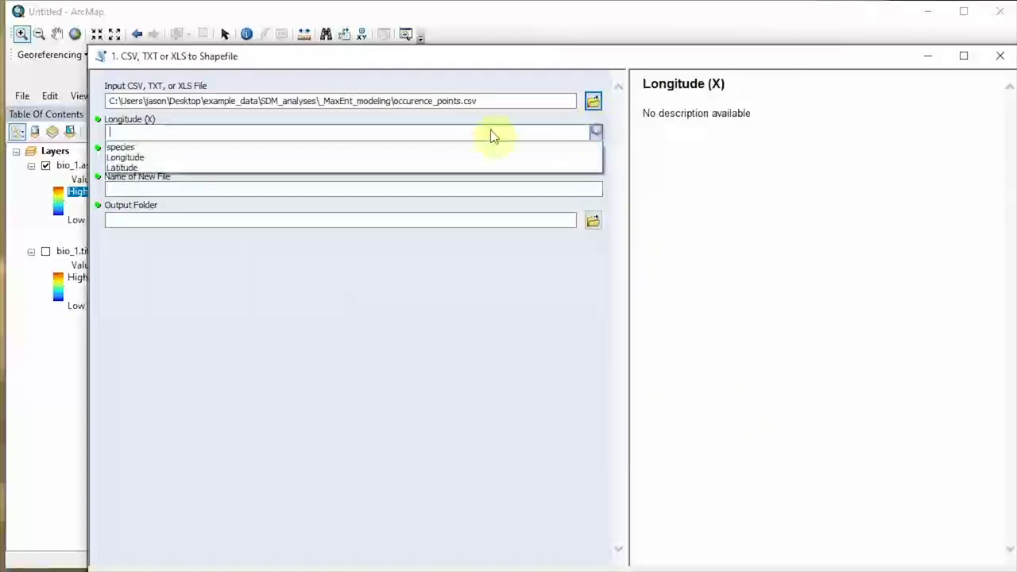
{"action": "left_click", "coordinate": [271, 158]}
{"action": "left_click", "coordinate": [595, 163]}
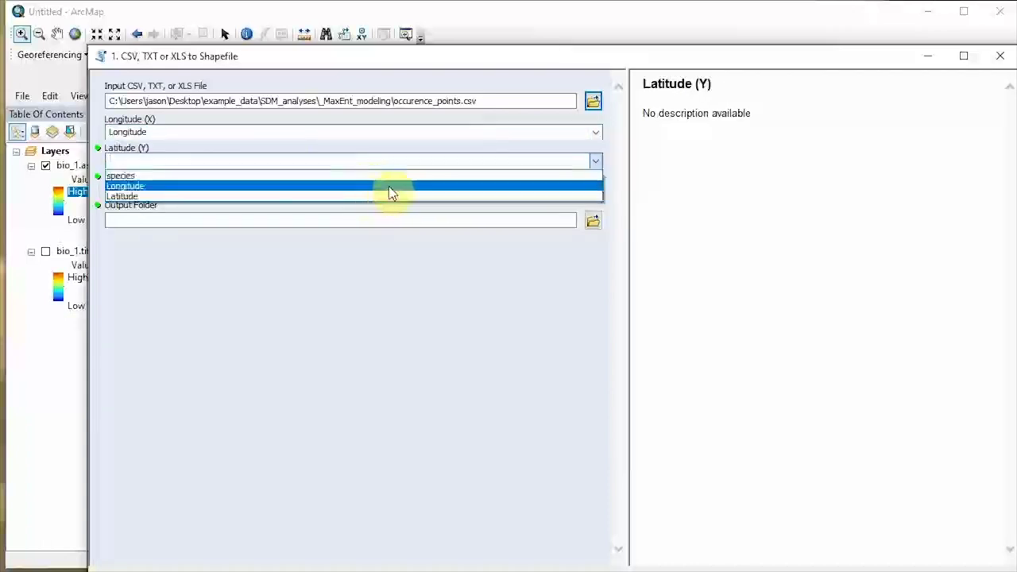
{"action": "left_click", "coordinate": [396, 196]}
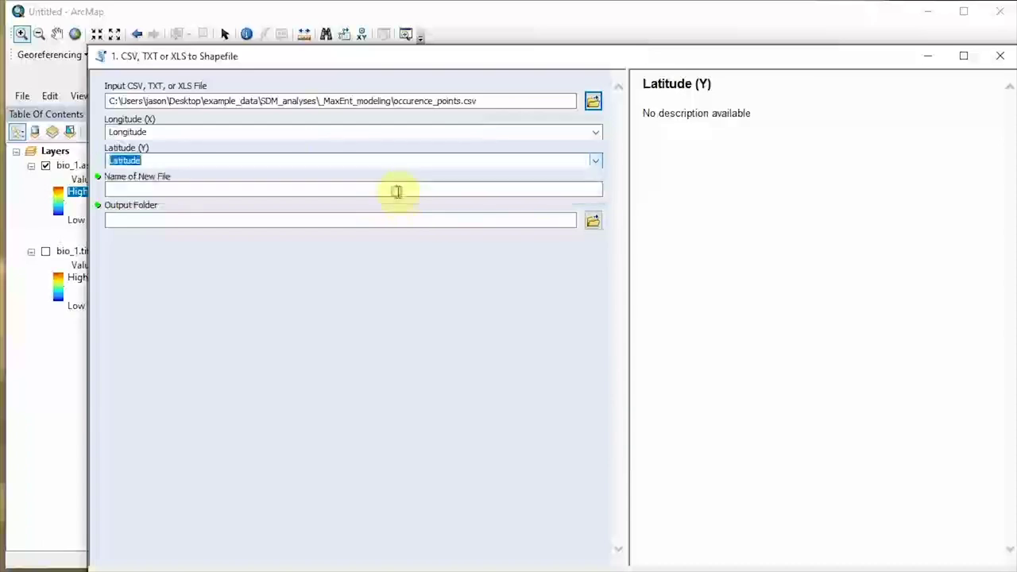
{"action": "left_click", "coordinate": [569, 193]}
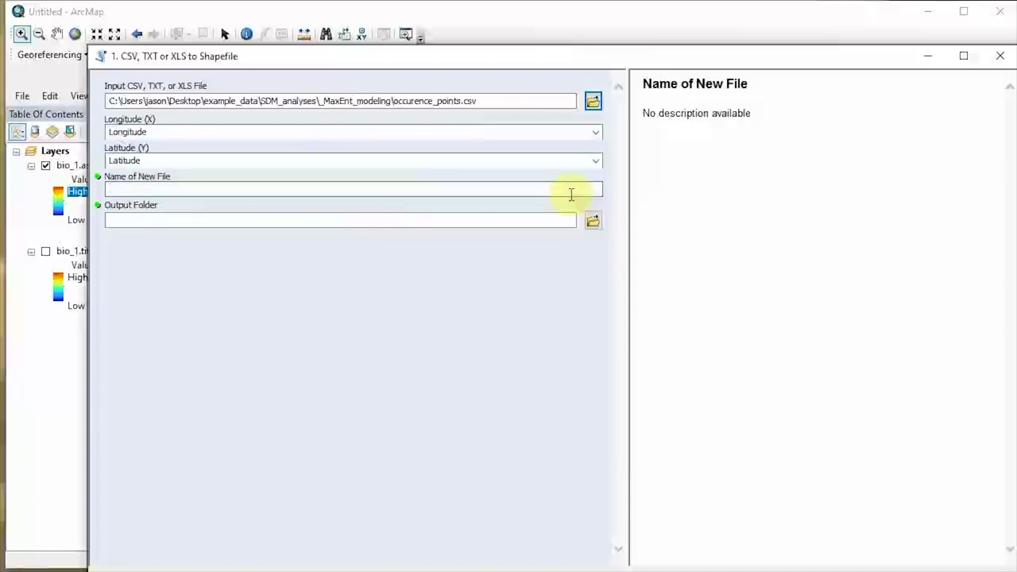
{"action": "type", "text": "point_for_rarefying"}
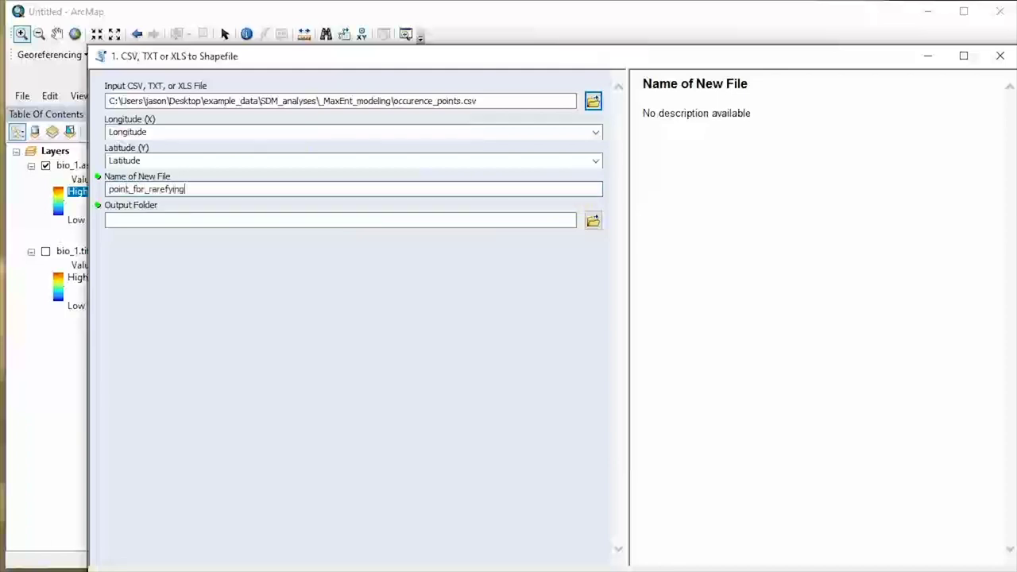
Create a point_data folder on the Desktop and set it as the conversion's output folder.
{"action": "left_click", "coordinate": [594, 221]}
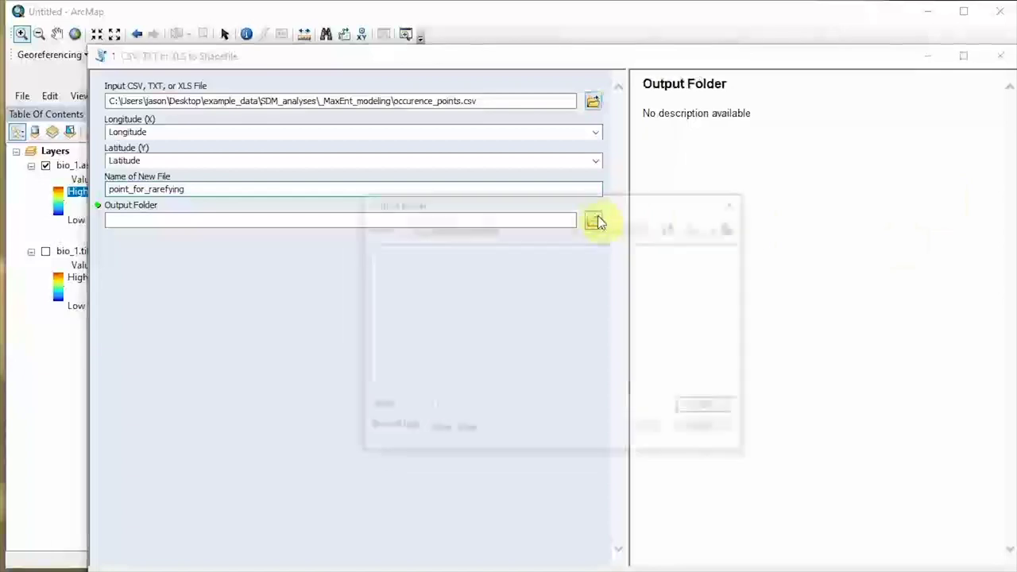
{"action": "left_click", "coordinate": [451, 230]}
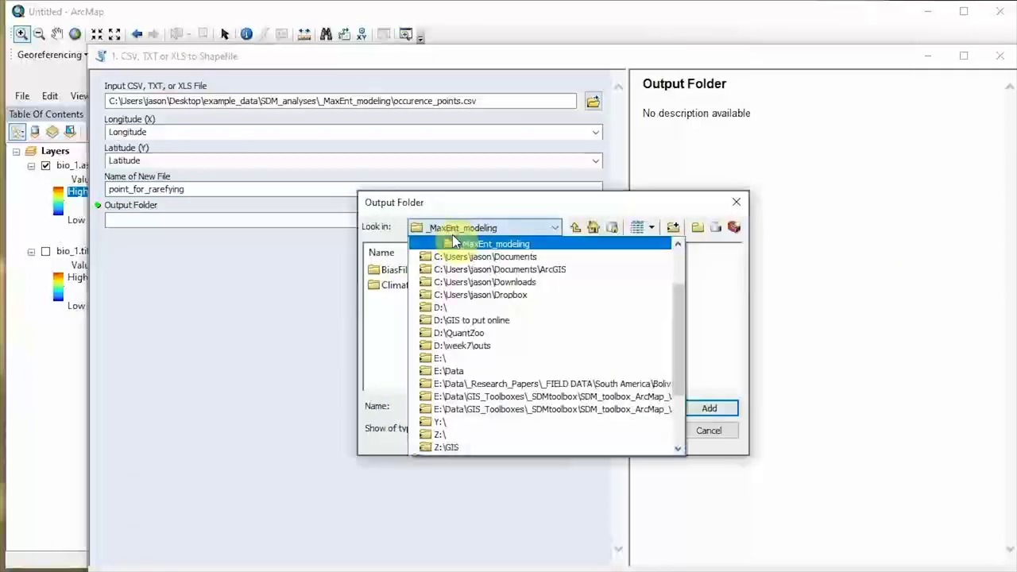
{"action": "scroll", "coordinate": [454, 241], "scroll_direction": "up", "scroll_amount": 2}
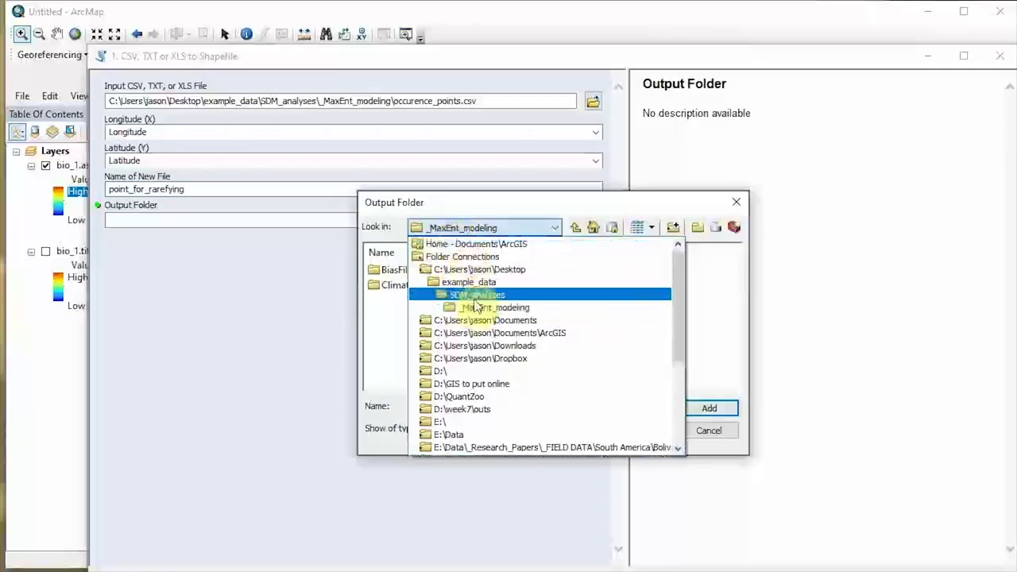
{"action": "left_click", "coordinate": [477, 270]}
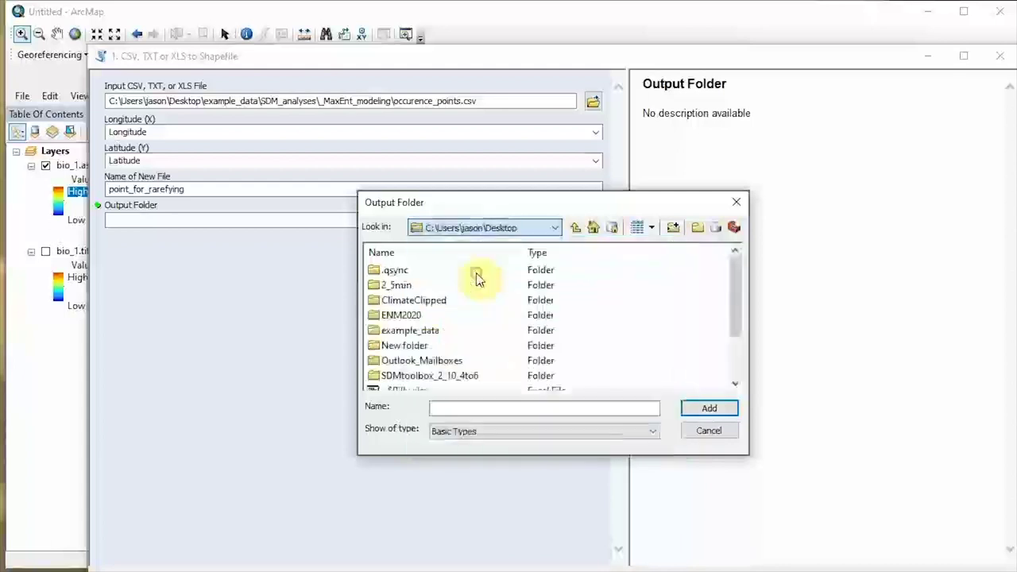
{"action": "left_click", "coordinate": [696, 229]}
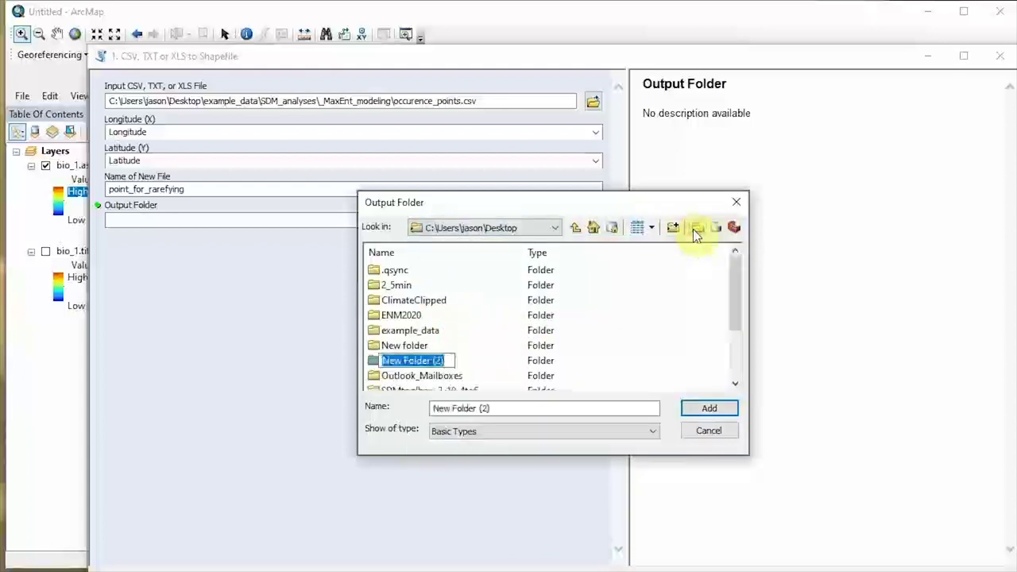
{"action": "type", "text": "point_data"}
{"action": "key", "text": "Return"}
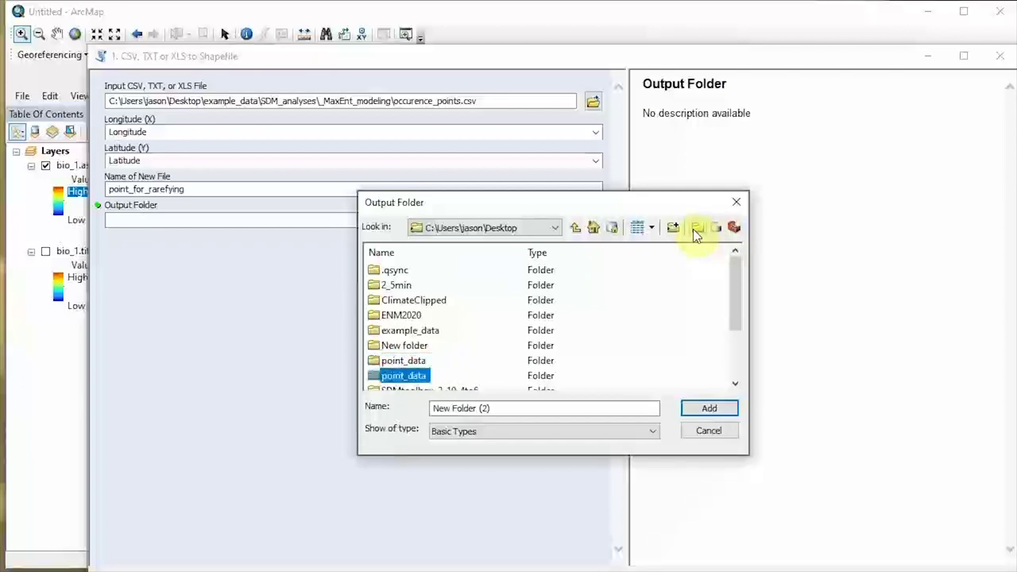
{"action": "left_click", "coordinate": [407, 361]}
{"action": "left_click", "coordinate": [401, 374]}
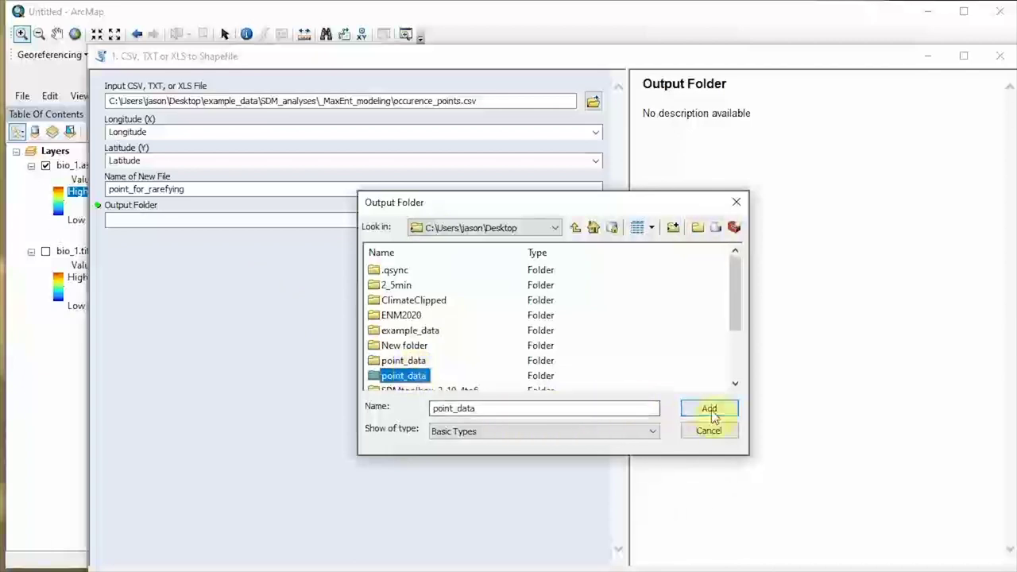
{"action": "left_click", "coordinate": [711, 413]}
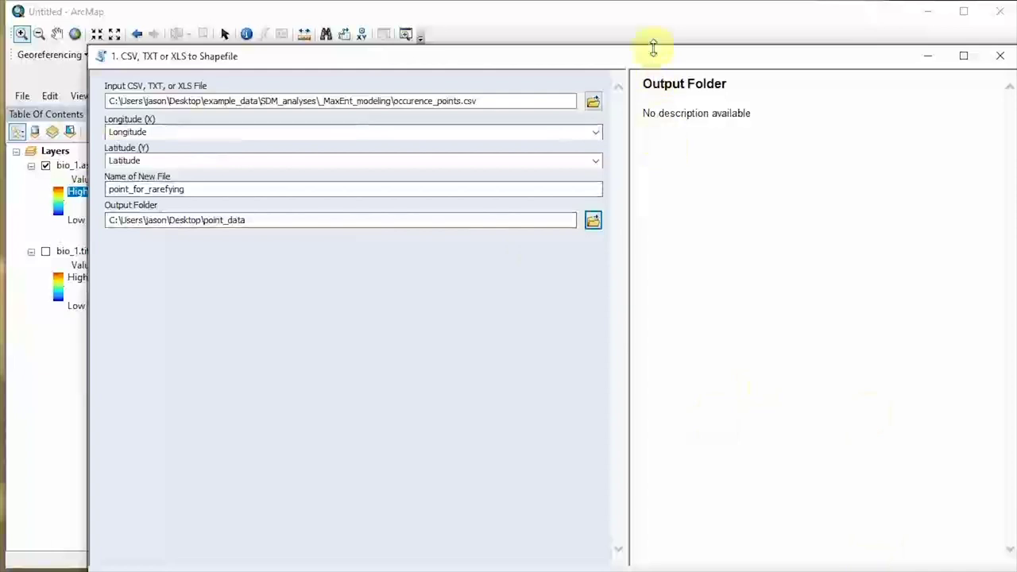
Run the shapefile conversion, close its progress window and zoom the map to the point_for_rarefying layer.
{"action": "left_click_drag", "start_coordinate": [651, 51], "coordinate": [618, 17]}
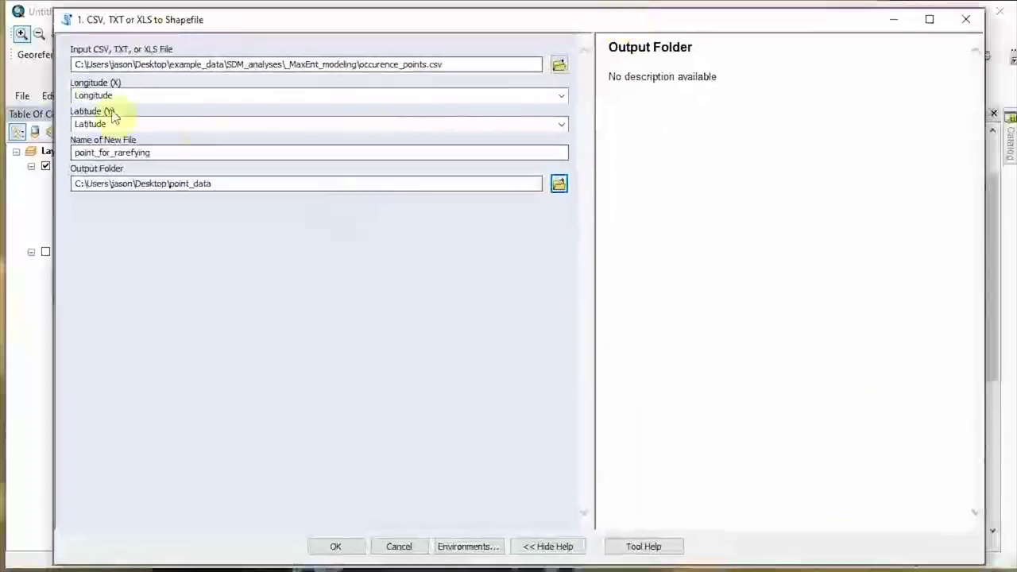
{"action": "left_click", "coordinate": [335, 546]}
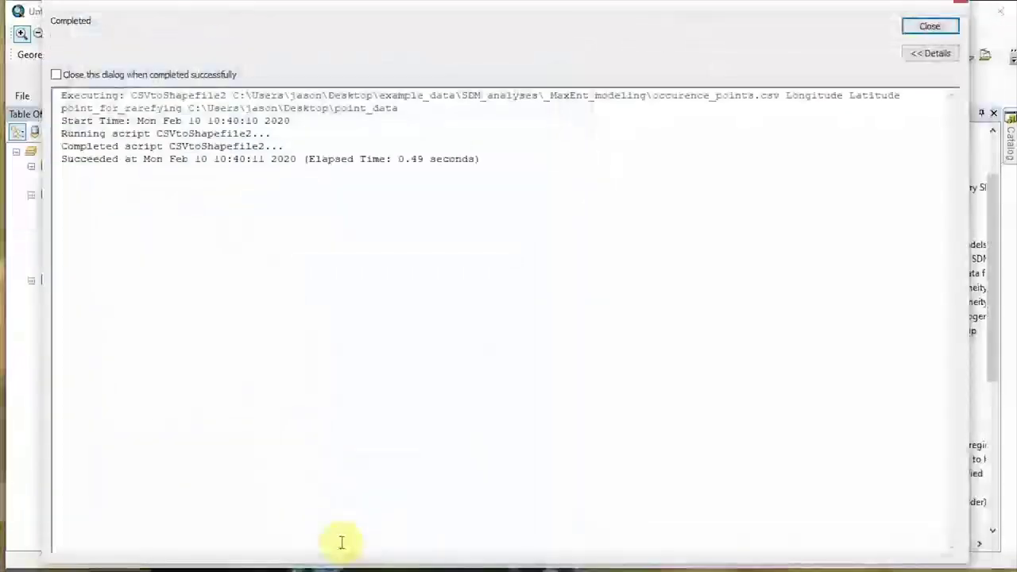
{"action": "left_click", "coordinate": [924, 26]}
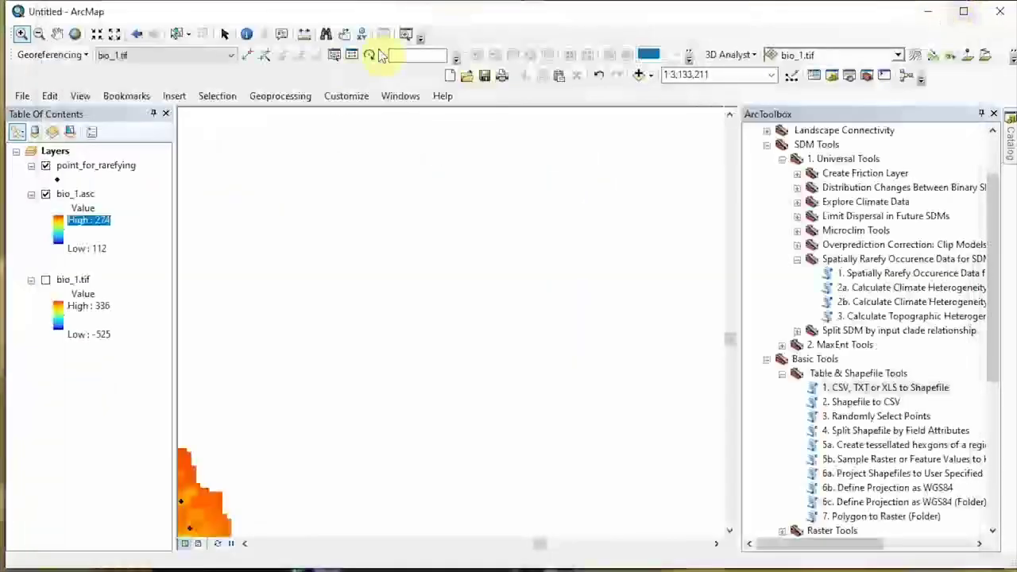
{"action": "right_click", "coordinate": [94, 174]}
{"action": "left_click", "coordinate": [133, 253]}
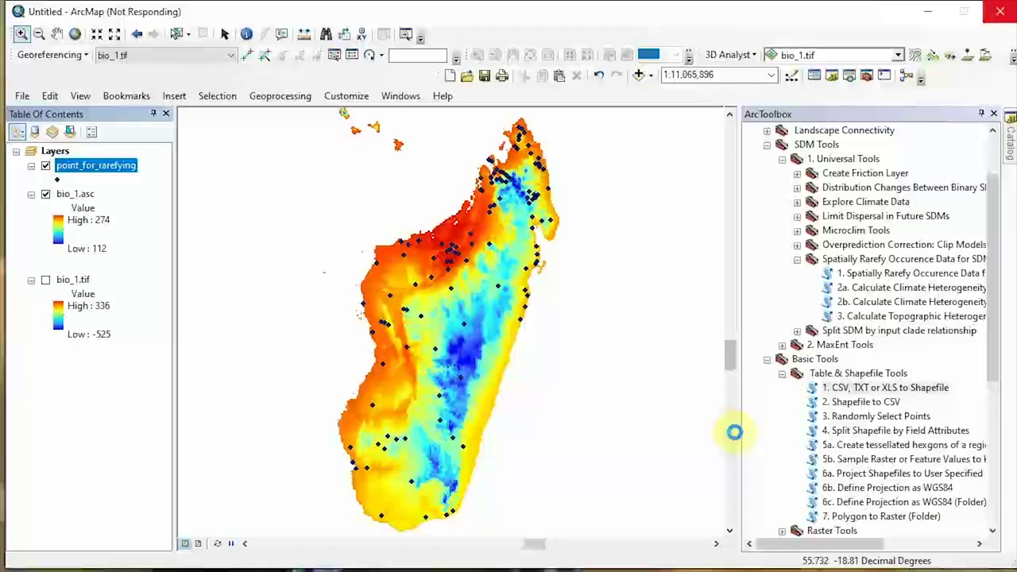
Collapse the Basic Tools group, open Spatially Rarefy Occurence Data for SDMs and choose point_for_rarefying as the input shapefile.
{"action": "left_click", "coordinate": [782, 373]}
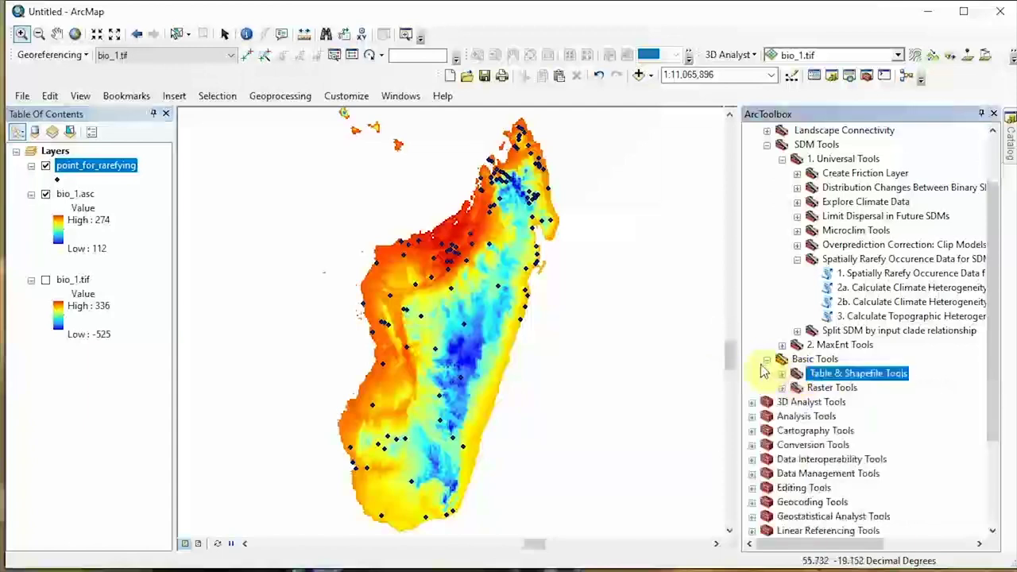
{"action": "left_click", "coordinate": [766, 359]}
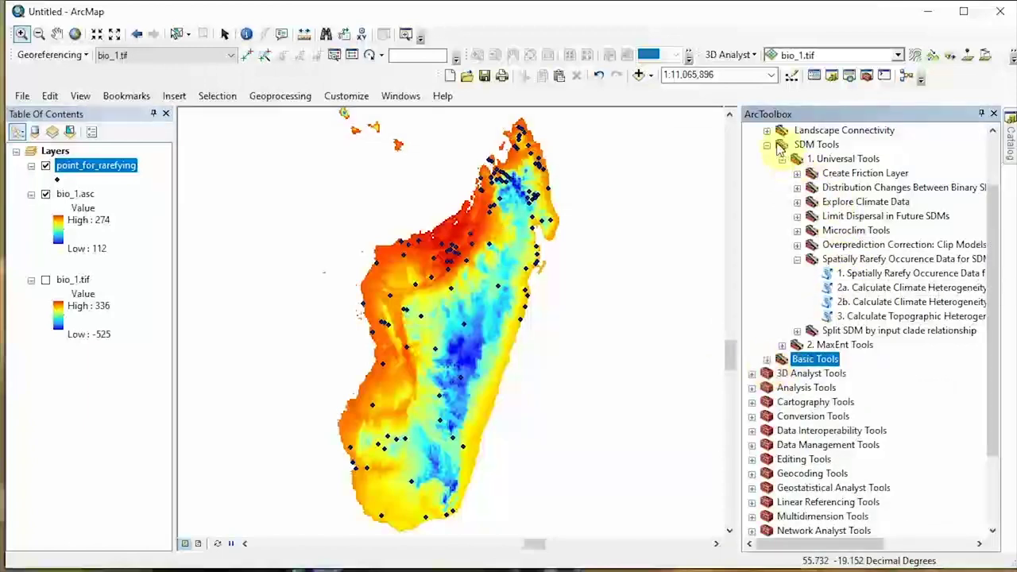
{"action": "double_click", "coordinate": [848, 277]}
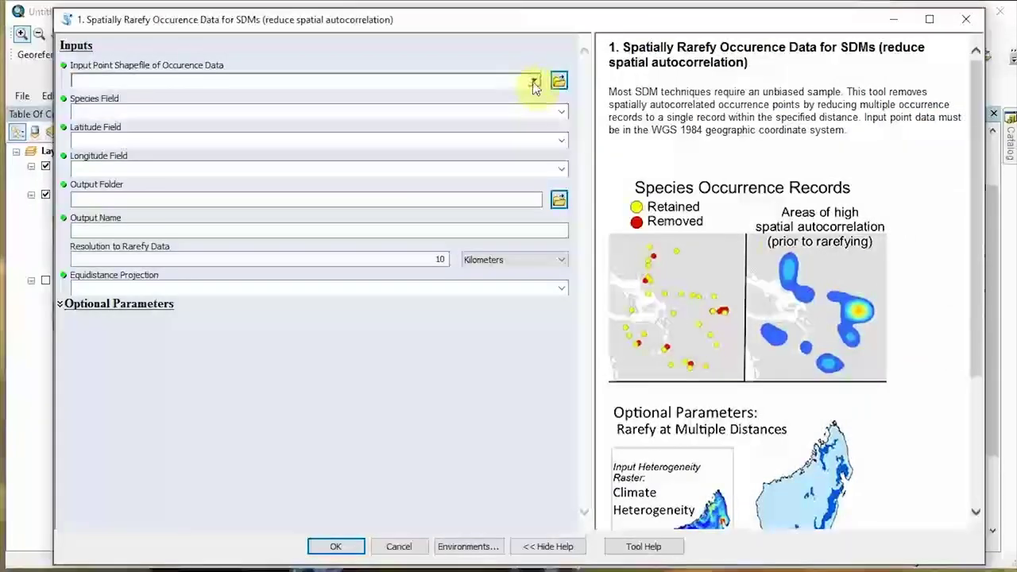
{"action": "left_click", "coordinate": [533, 81]}
{"action": "left_click", "coordinate": [151, 98]}
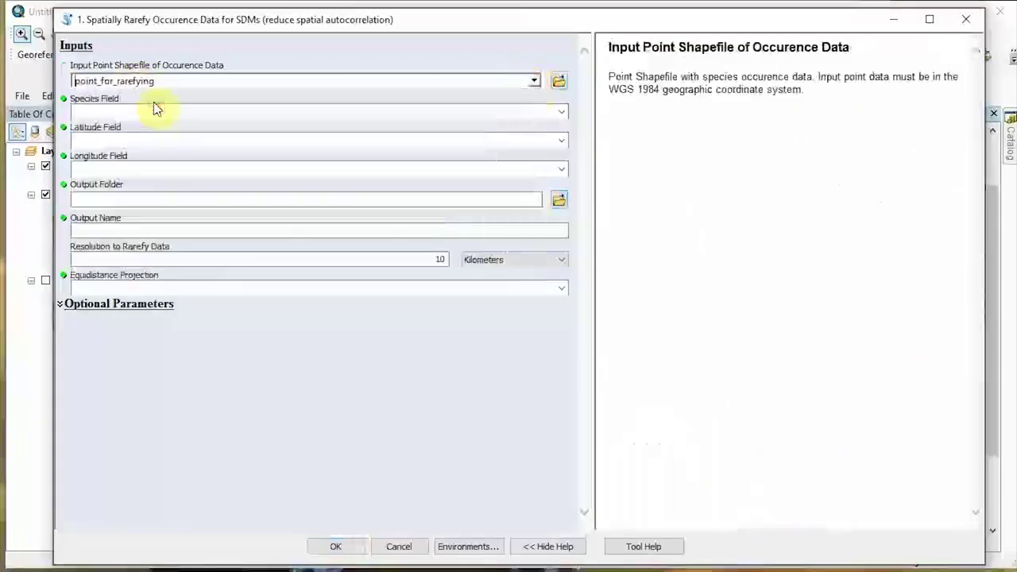
Assign species, Latitude and Longitude as the rarefying tool's species, latitude and longitude fields.
{"action": "left_click", "coordinate": [561, 116]}
{"action": "left_click", "coordinate": [561, 115]}
{"action": "left_click", "coordinate": [561, 115]}
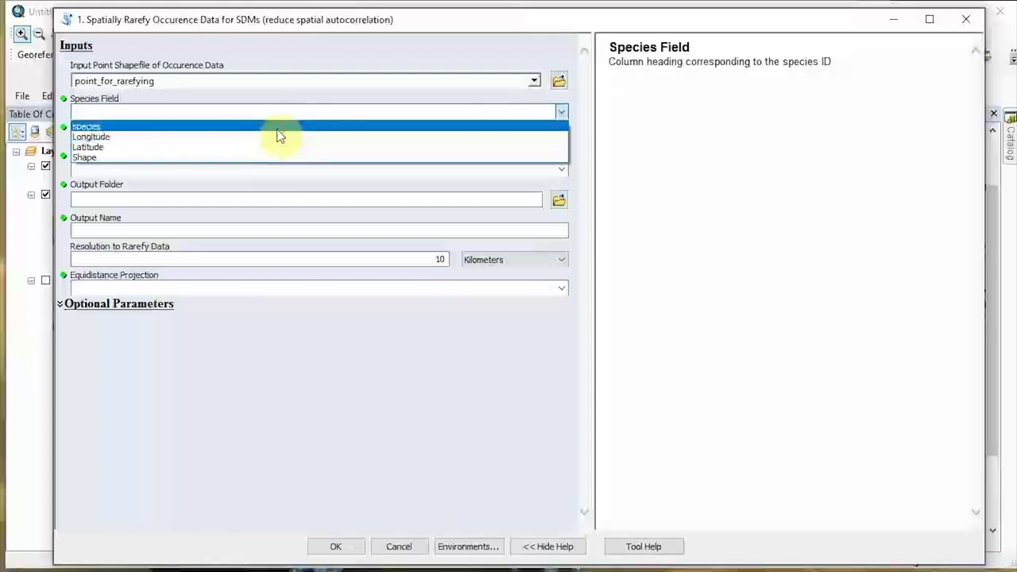
{"action": "left_click", "coordinate": [278, 126]}
{"action": "key", "text": "Down"}
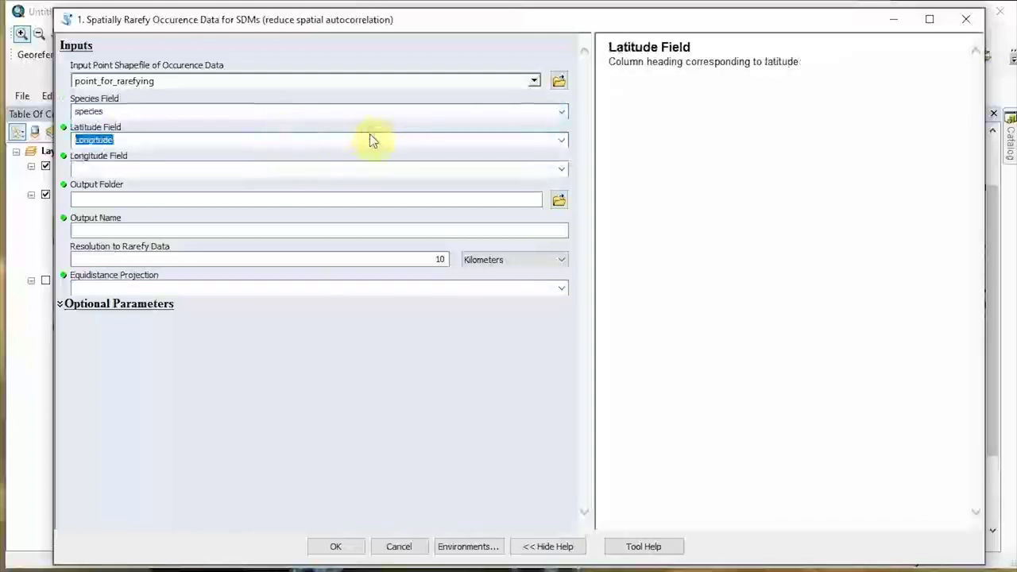
{"action": "key", "text": "Tab"}
{"action": "key", "text": "Down"}
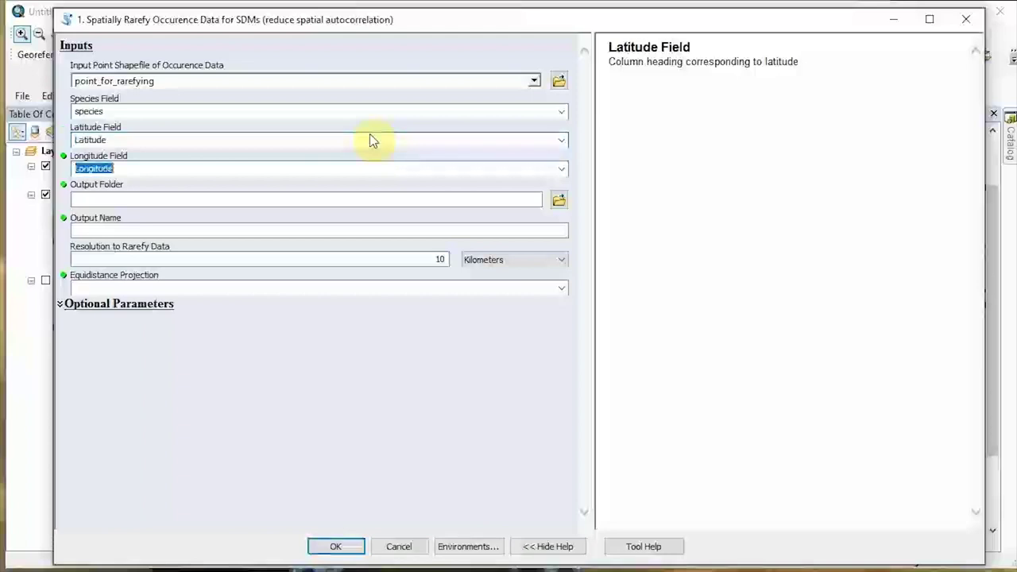
Create a rarefied_points folder on the Desktop and set it as the rarefying tool's output folder.
{"action": "left_click", "coordinate": [556, 200]}
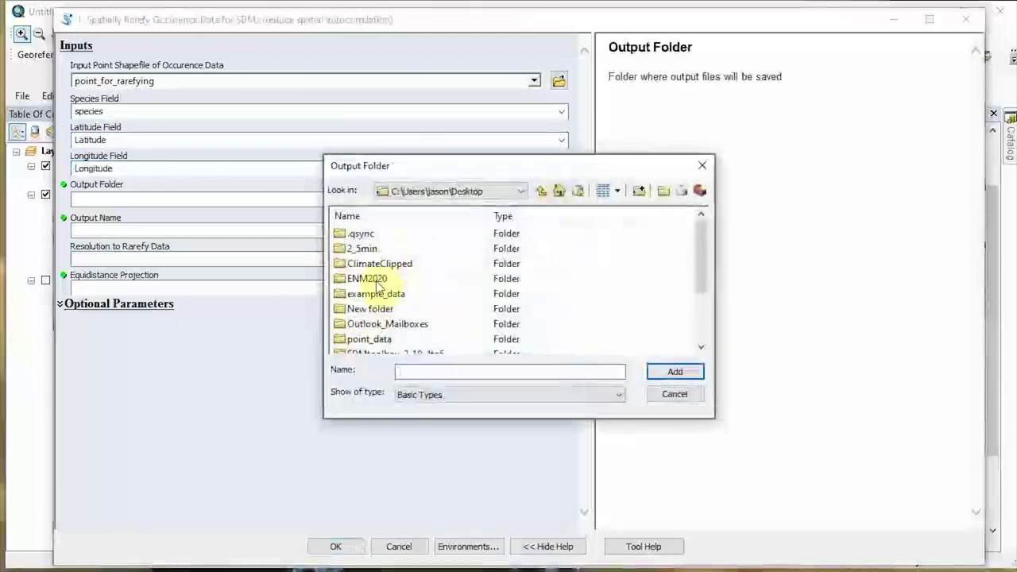
{"action": "left_click", "coordinate": [661, 190]}
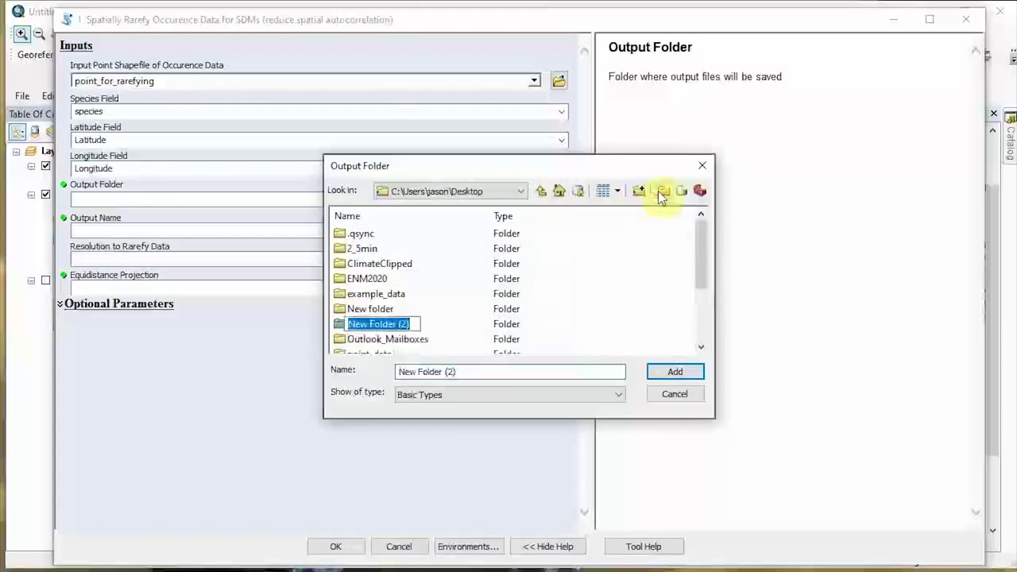
{"action": "type", "text": "rare"}
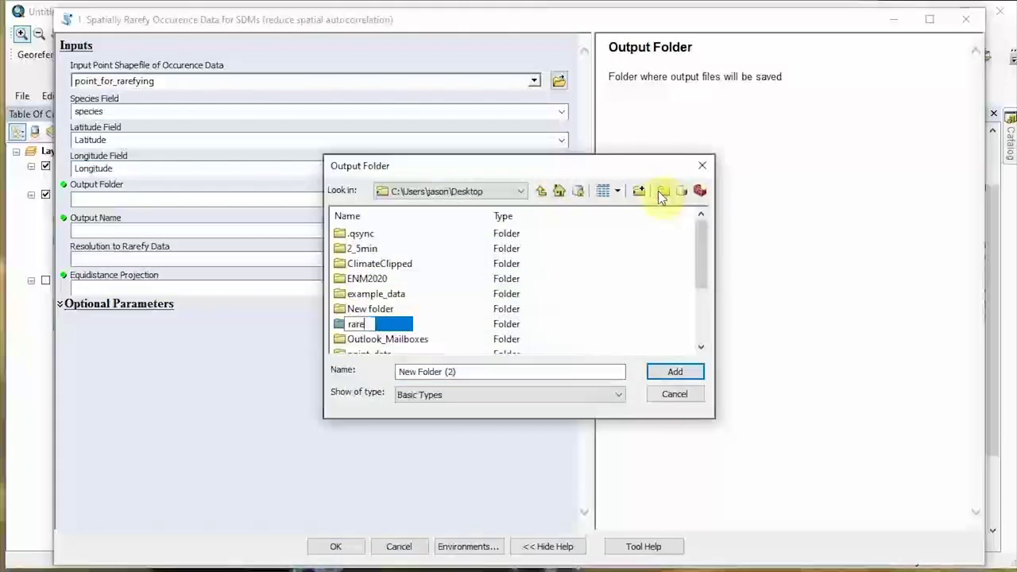
{"action": "type", "text": "fied points"}
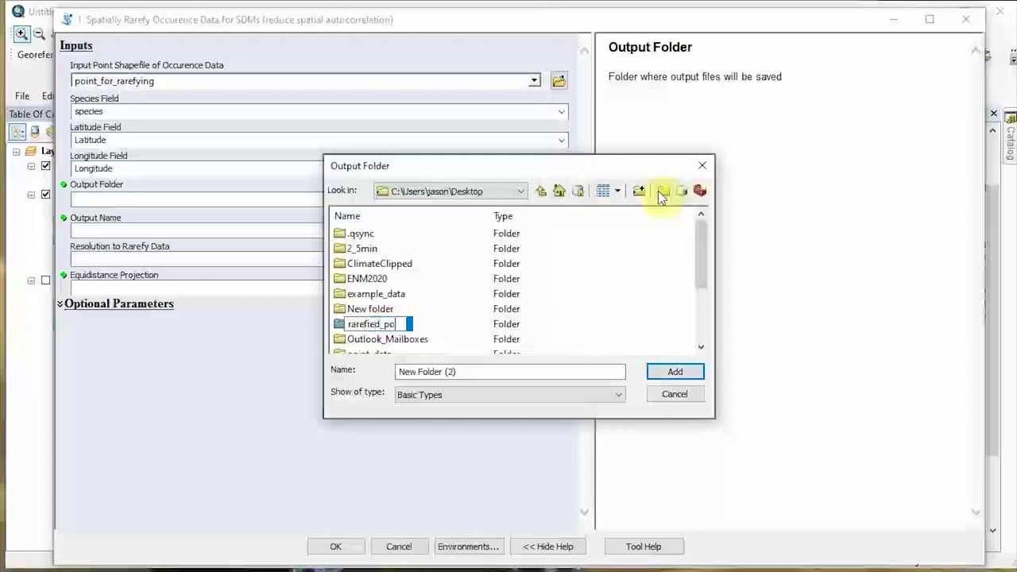
{"action": "key", "text": "Return"}
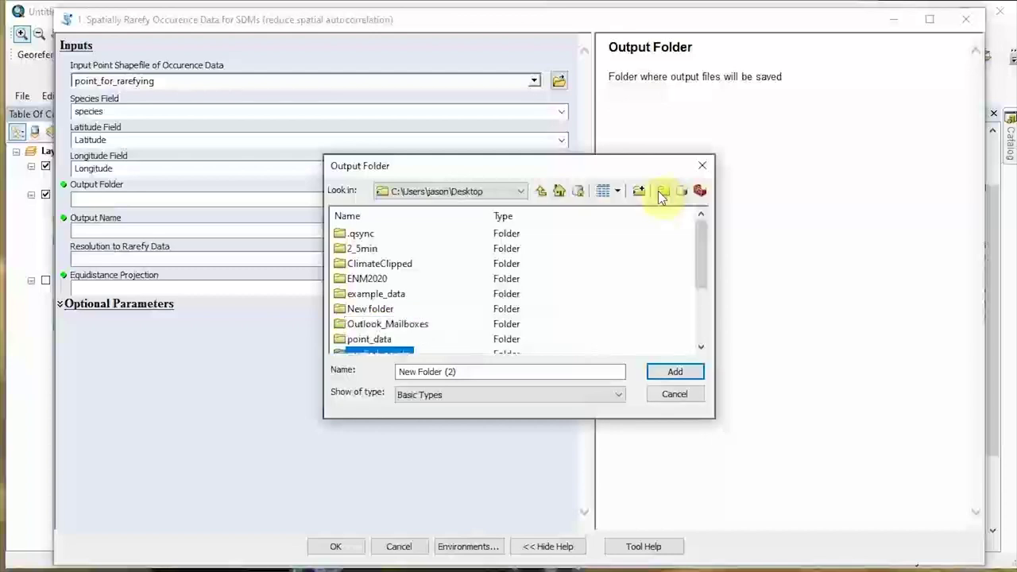
{"action": "left_click", "coordinate": [503, 215]}
{"action": "scroll", "coordinate": [454, 278], "scroll_direction": "down", "scroll_amount": 2}
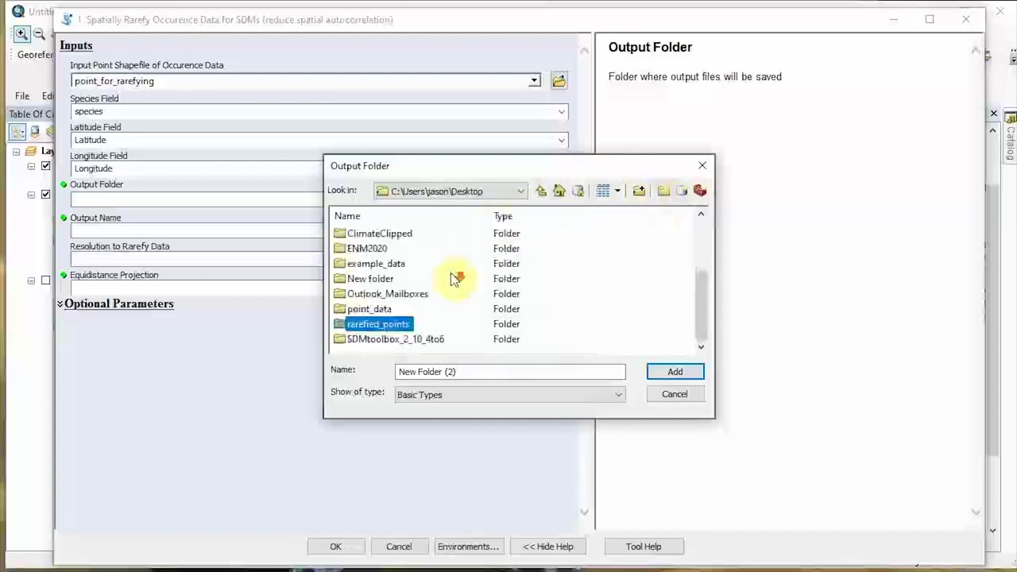
{"action": "left_click", "coordinate": [653, 369]}
{"action": "key", "text": "Return"}
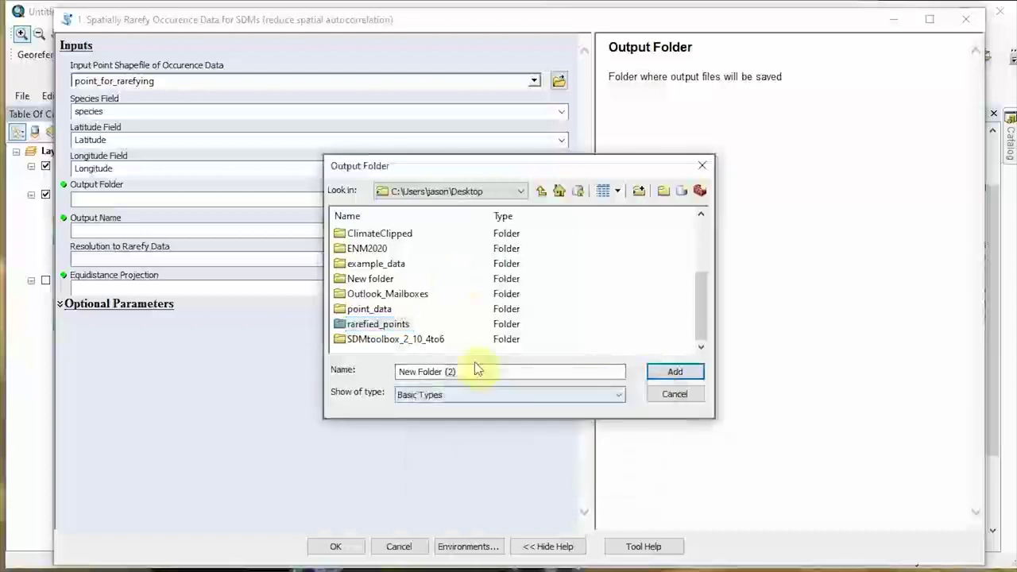
{"action": "left_click", "coordinate": [355, 323]}
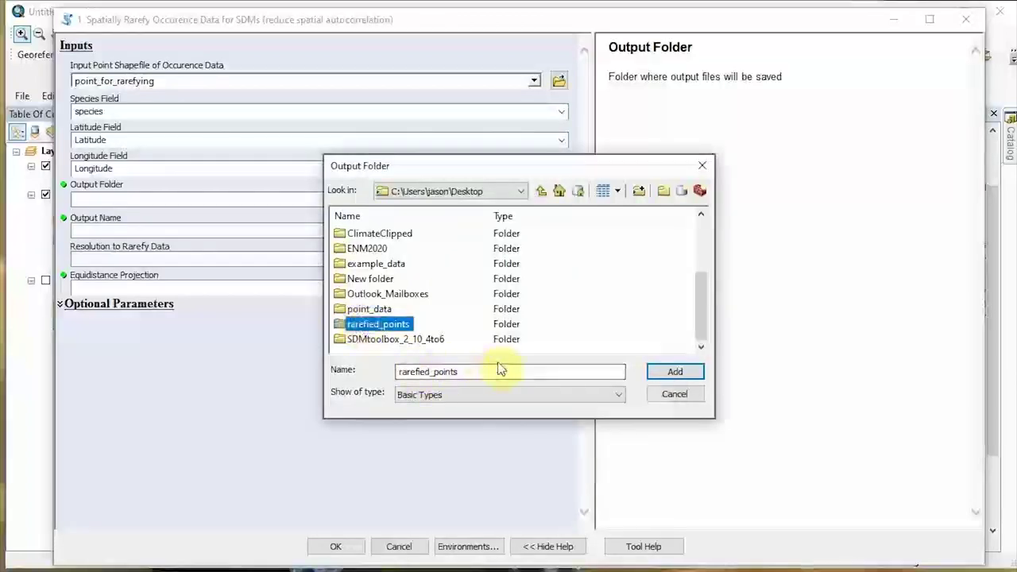
{"action": "left_click", "coordinate": [659, 370]}
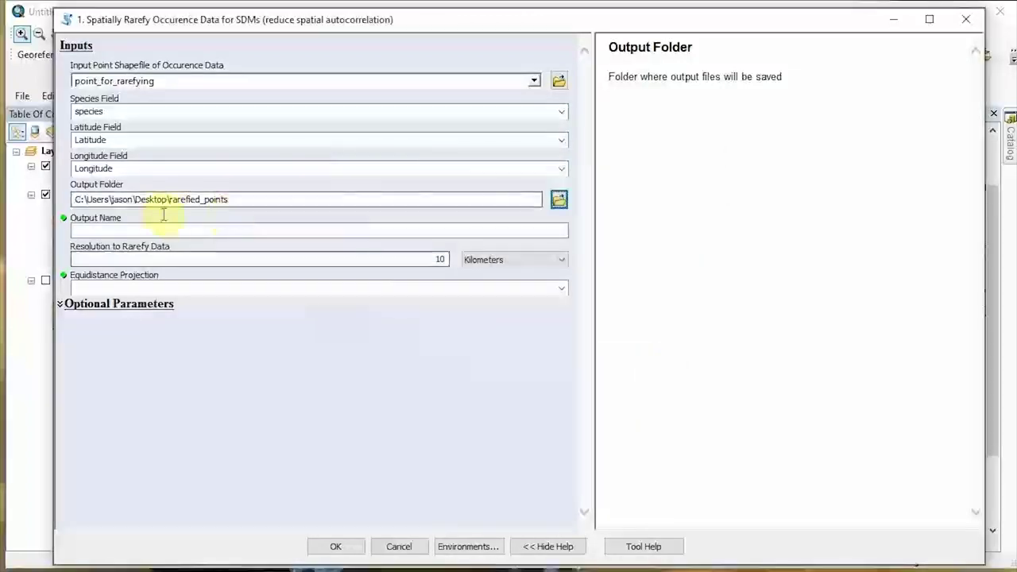
Name the rarefying output chams and set the resolution to rarefy data to 20 kilometers.
{"action": "left_click", "coordinate": [214, 230]}
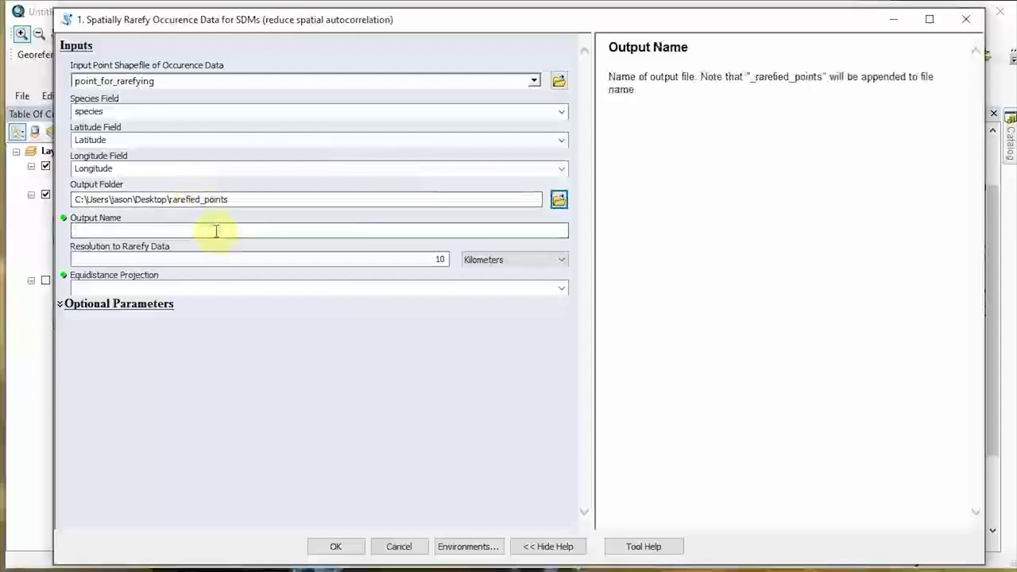
{"action": "type", "text": "r"}
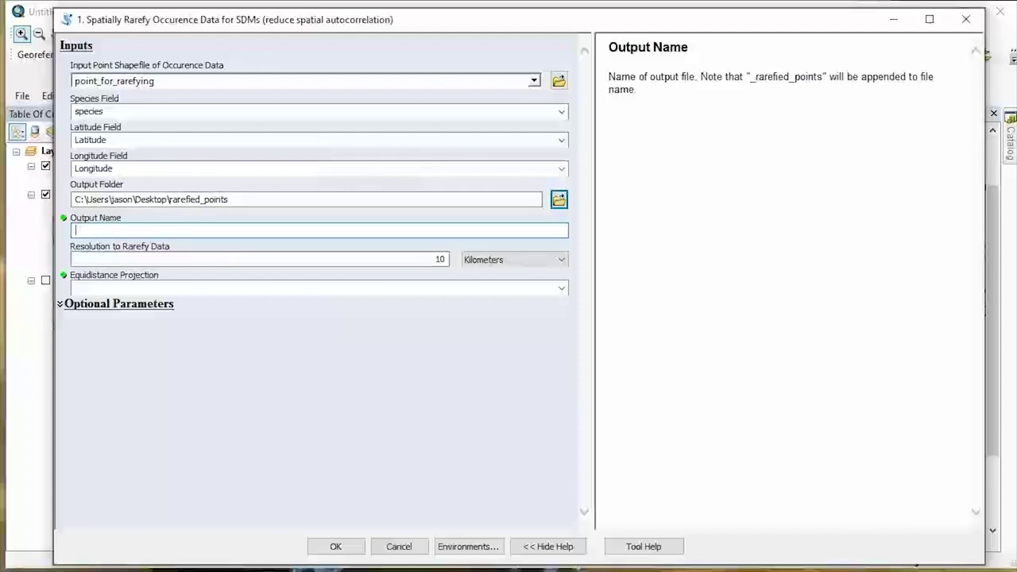
{"action": "type", "text": "chams"}
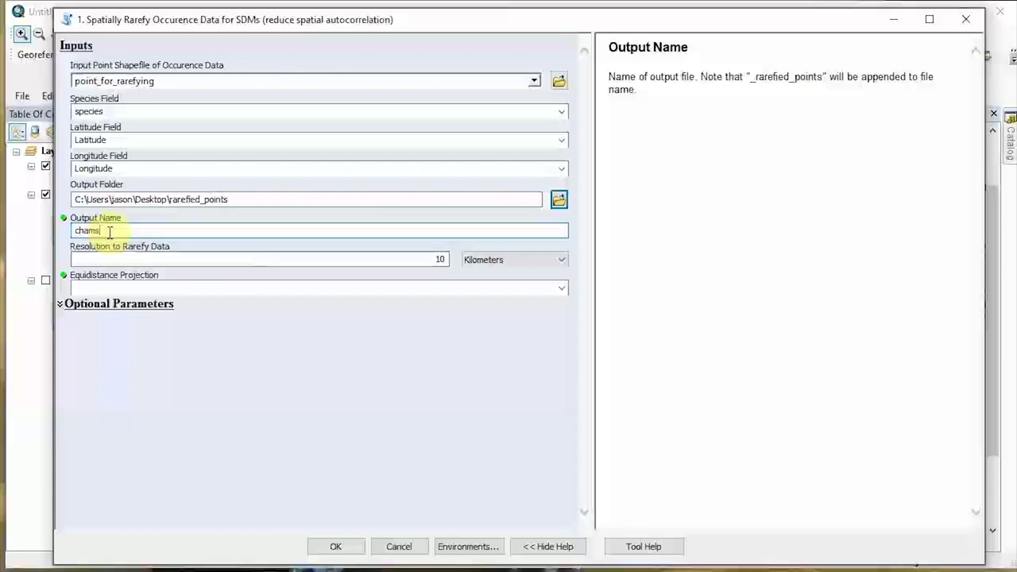
{"action": "left_click", "coordinate": [410, 259]}
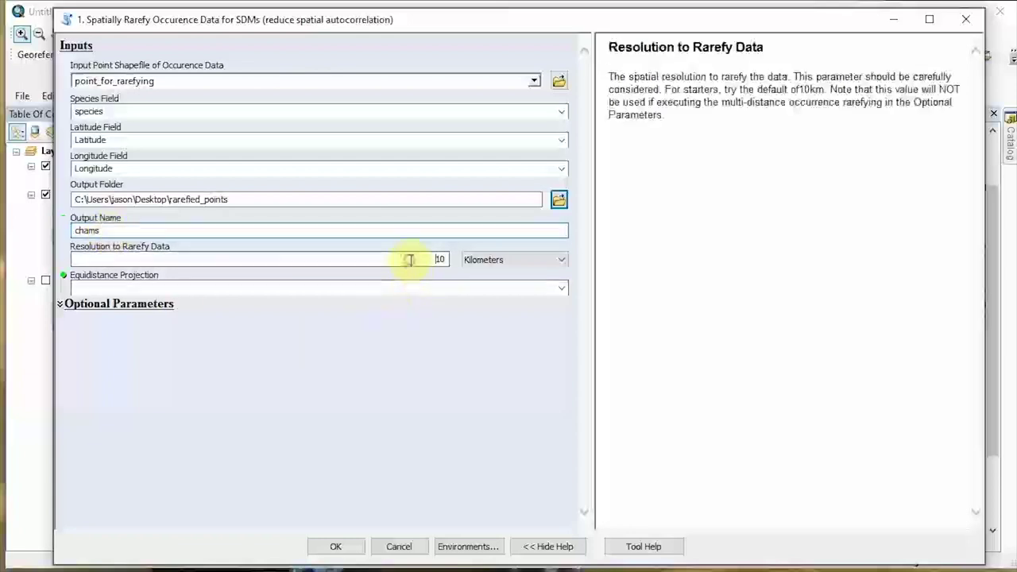
{"action": "key", "text": "BackSpace"}
{"action": "key", "text": "BackSpace"}
{"action": "type", "text": "20"}
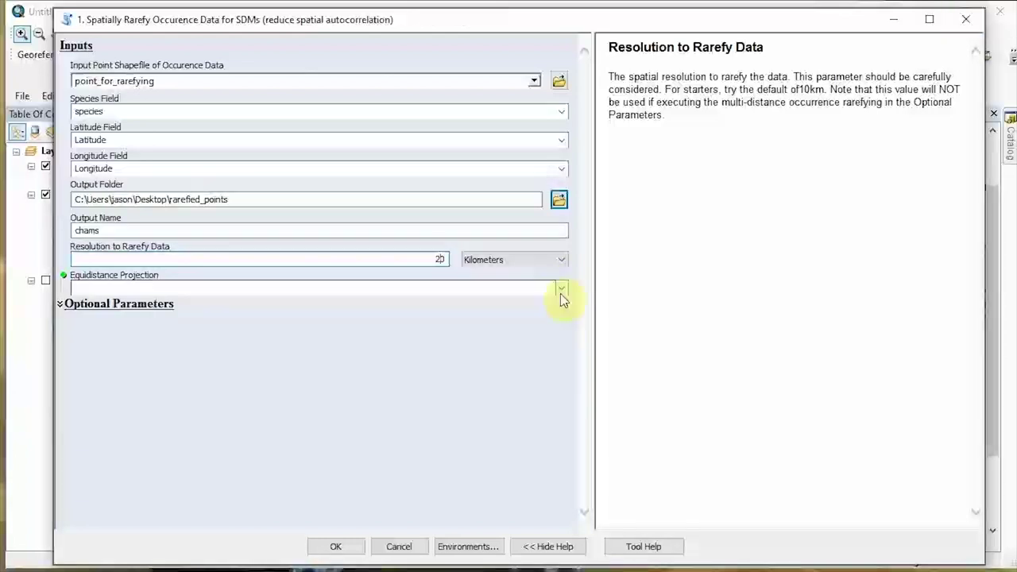
Choose Continent: Africa Equidistant Conic as the equidistance projection and check the optional parameters, leaving them collapsed.
{"action": "left_click", "coordinate": [562, 288]}
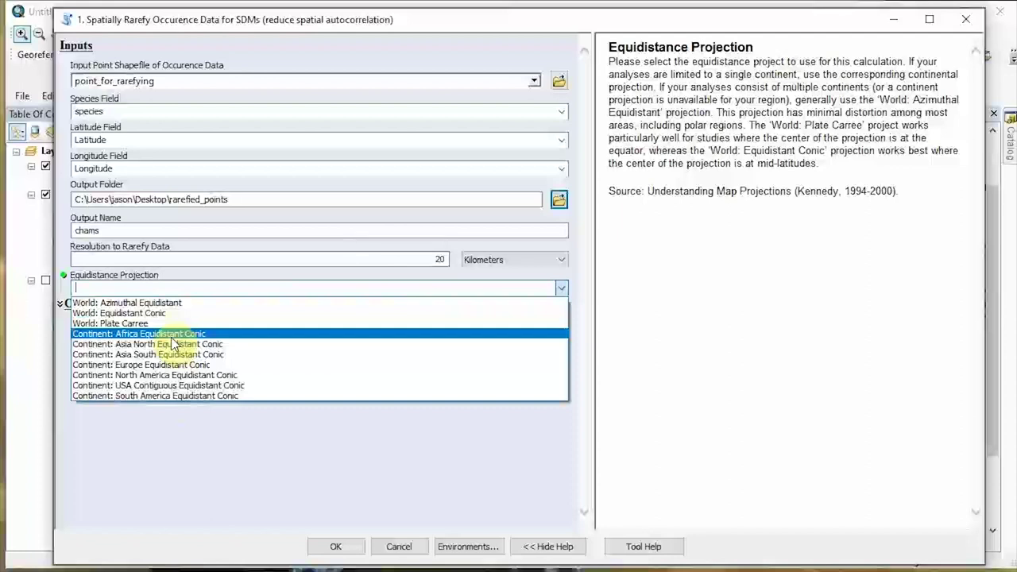
{"action": "left_click", "coordinate": [125, 334]}
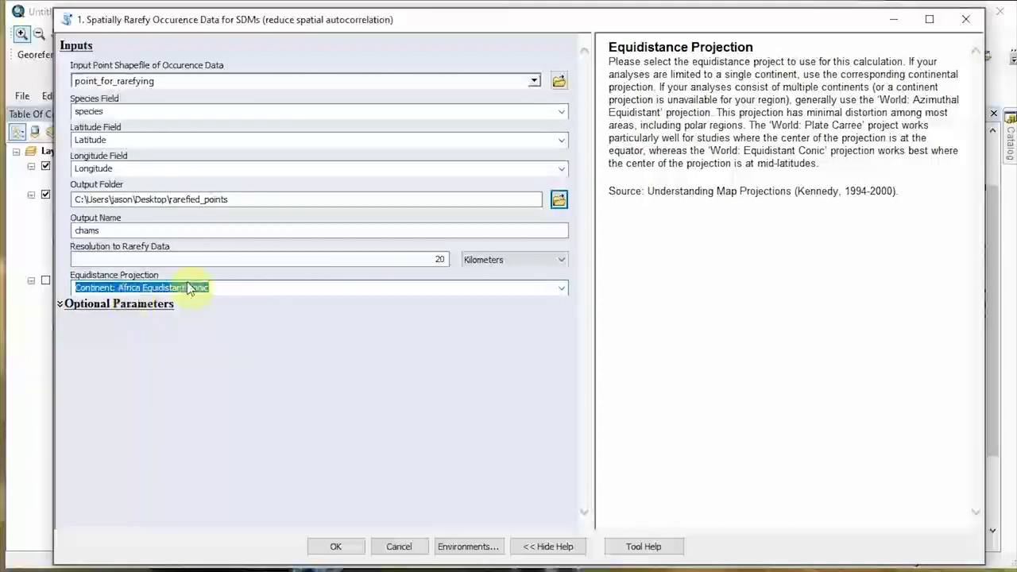
{"action": "left_click", "coordinate": [152, 310]}
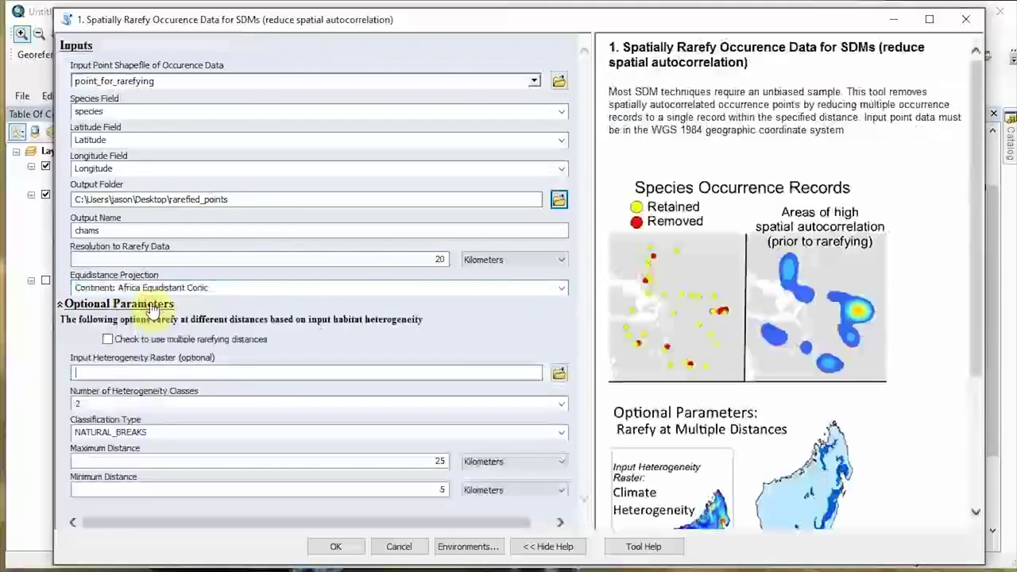
{"action": "left_click", "coordinate": [268, 369]}
{"action": "left_click", "coordinate": [124, 308]}
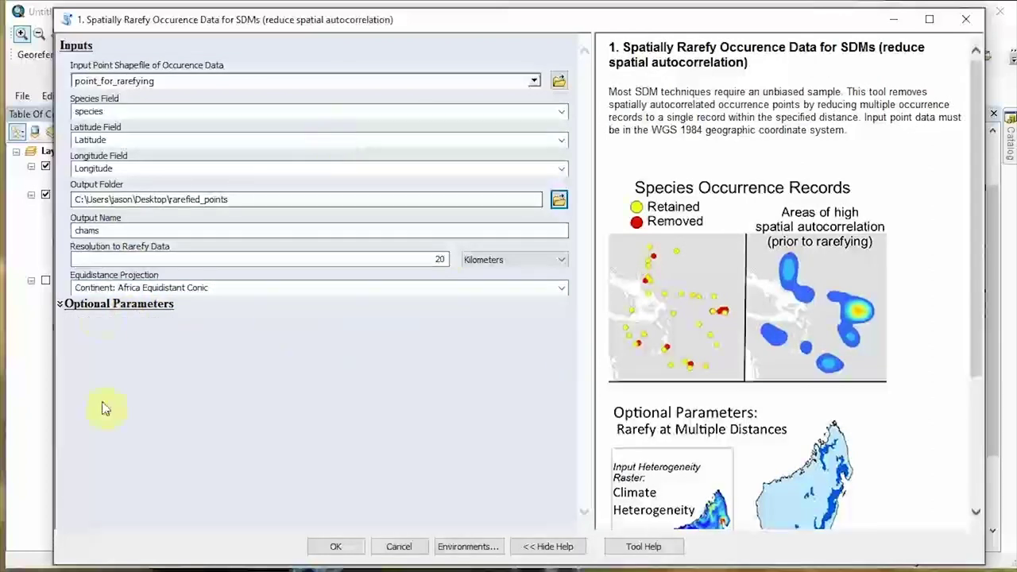
Run the spatial rarefying, review its completion log and close the progress window.
{"action": "left_click", "coordinate": [340, 546]}
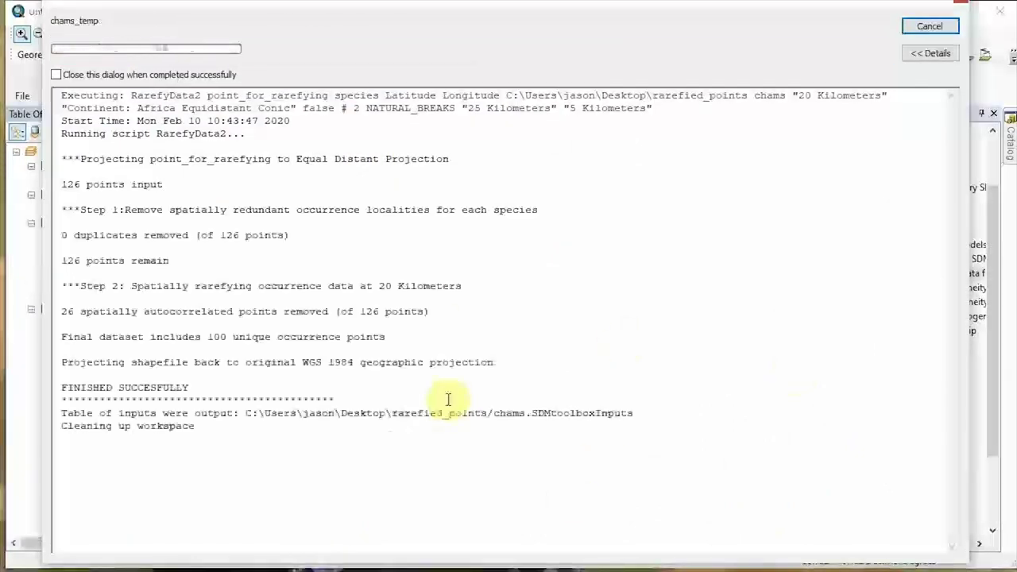
{"action": "mouse_move", "coordinate": [532, 2]}
{"action": "left_mouse_down"}
{"action": "mouse_move", "coordinate": [533, 30]}
{"action": "mouse_move", "coordinate": [523, 16]}
{"action": "left_mouse_up"}
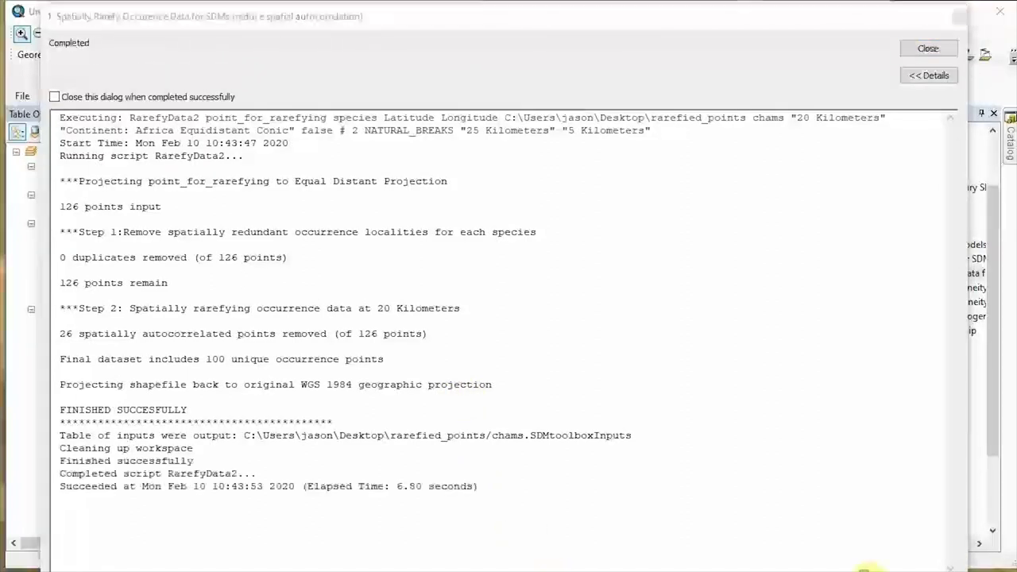
{"action": "left_click", "coordinate": [290, 204]}
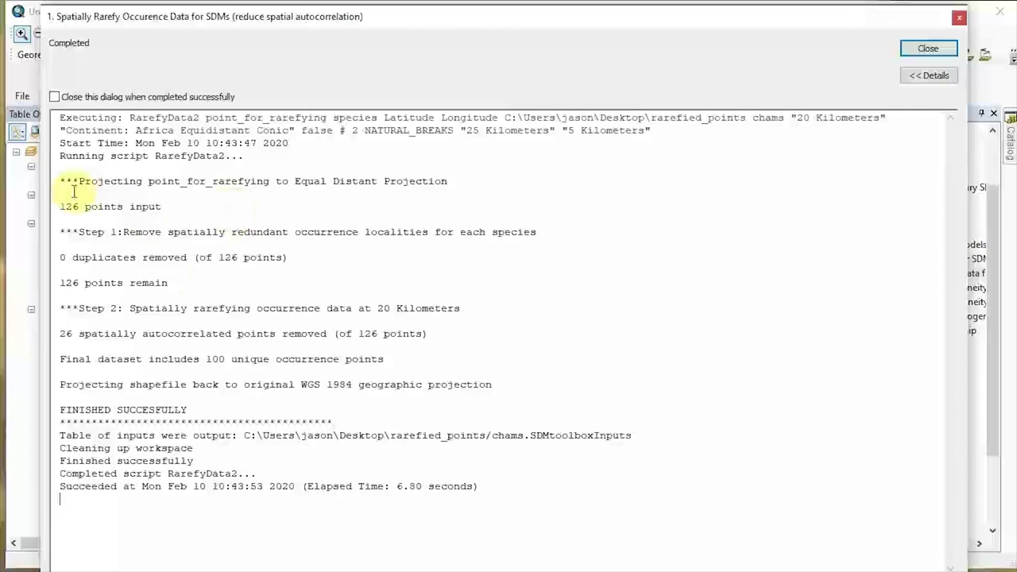
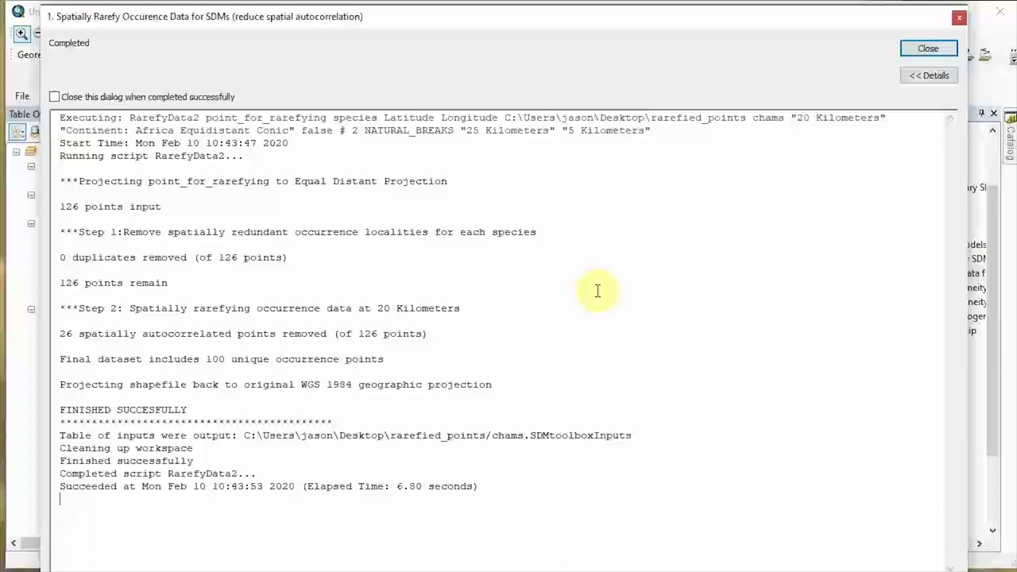
{"action": "left_click", "coordinate": [927, 49]}
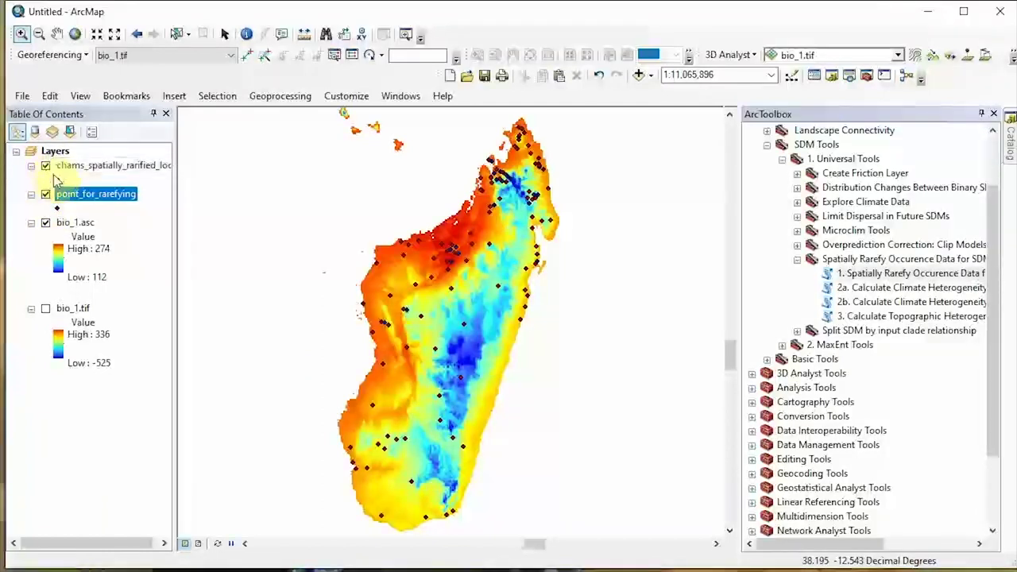
Color the spatially rarified chams points white and zoom the map in on northern Madagascar.
{"action": "right_click", "coordinate": [56, 180]}
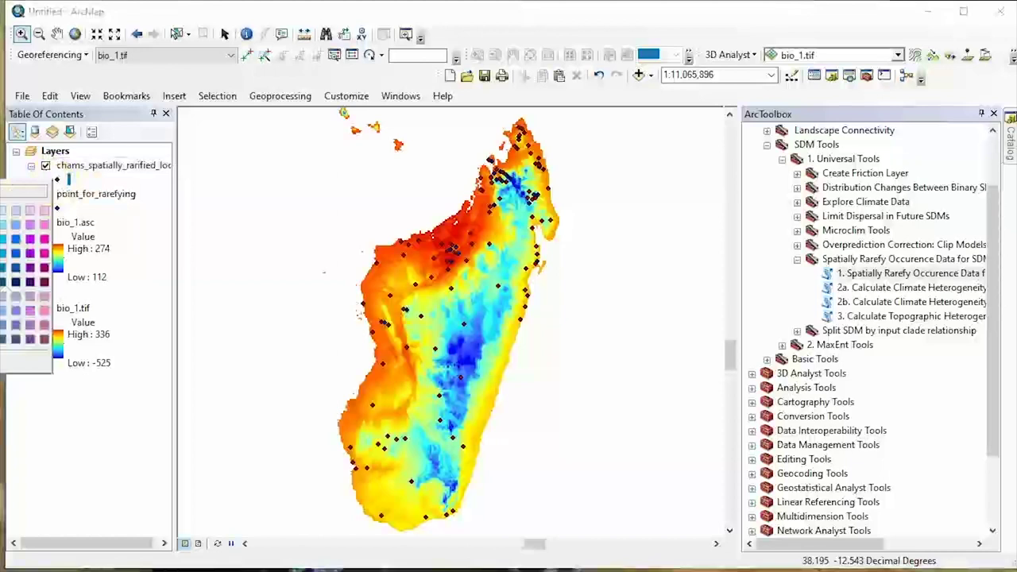
{"action": "left_click", "coordinate": [4, 210]}
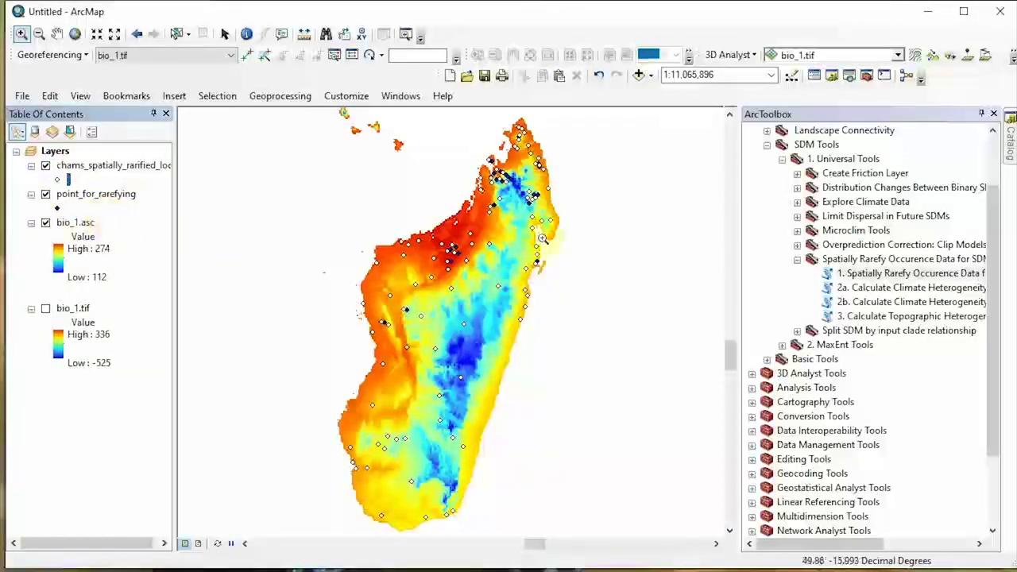
{"action": "left_click_drag", "start_coordinate": [469, 135], "coordinate": [522, 202]}
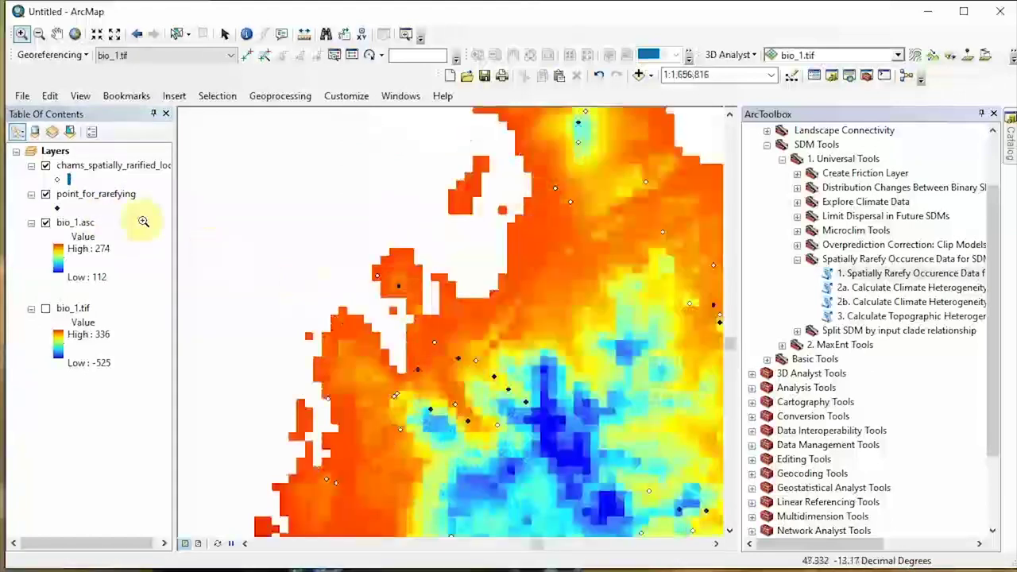
Change the bio_1.asc raster to a grayscale color ramp with inversion off, so low values are black.
{"action": "left_click", "coordinate": [58, 264]}
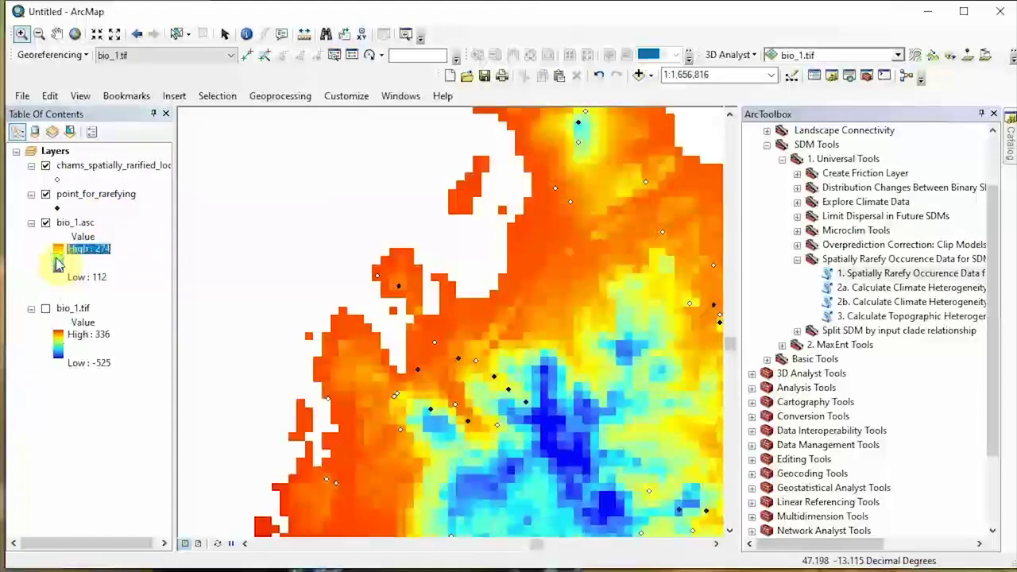
{"action": "left_click", "coordinate": [57, 264]}
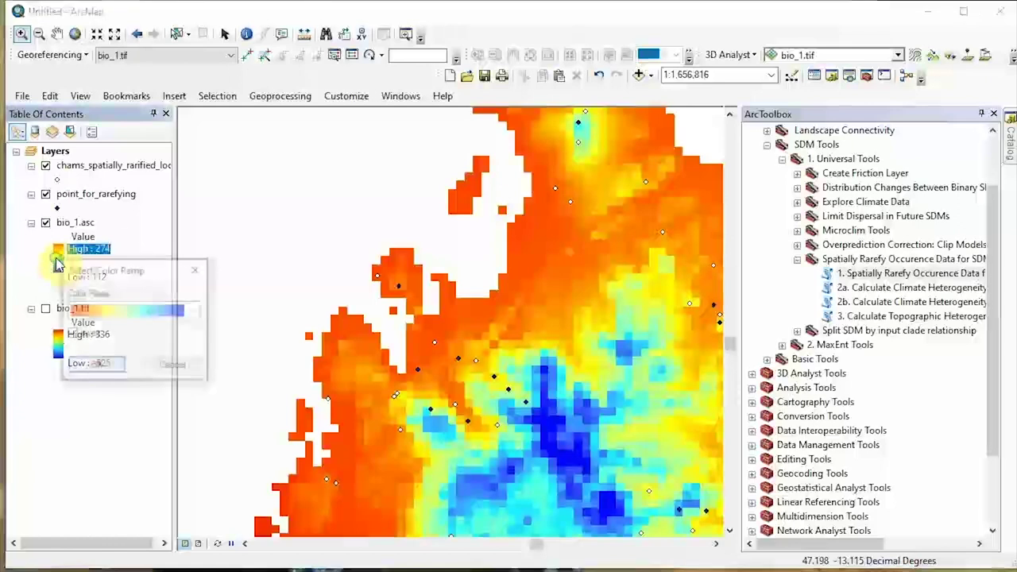
{"action": "left_click", "coordinate": [132, 310]}
{"action": "left_click", "coordinate": [126, 340]}
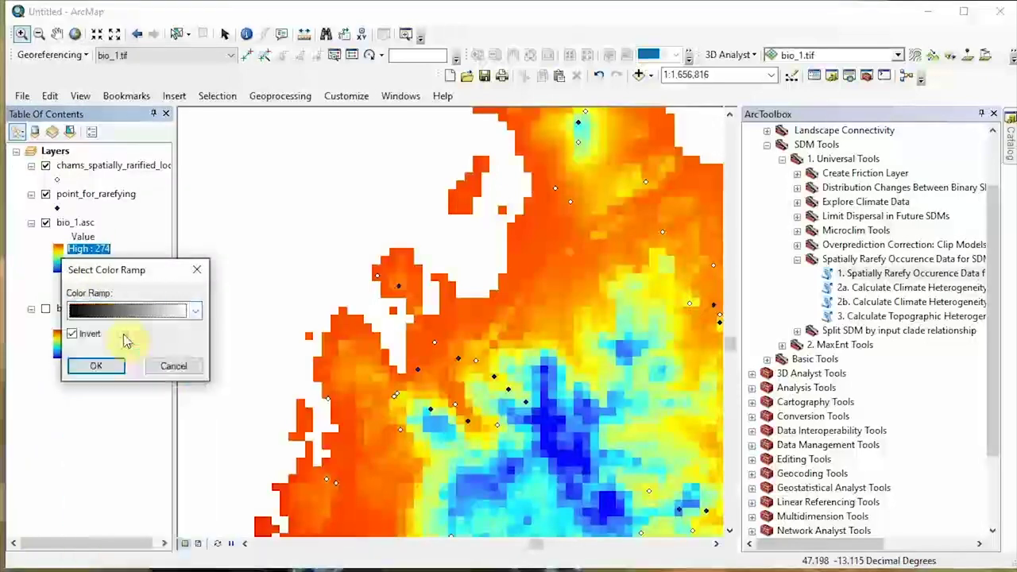
{"action": "left_click", "coordinate": [89, 365]}
{"action": "left_click", "coordinate": [57, 247]}
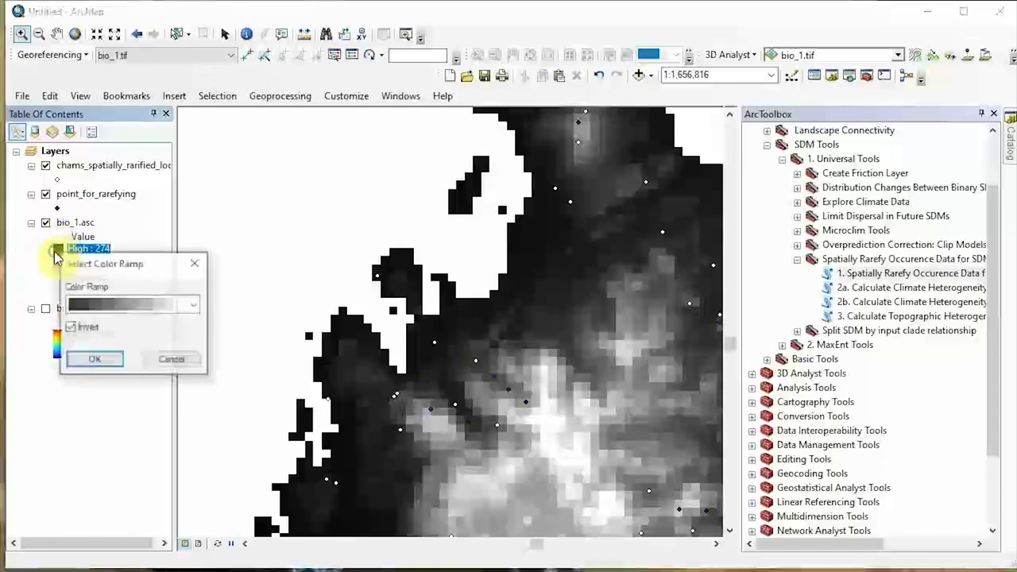
{"action": "left_click", "coordinate": [99, 359]}
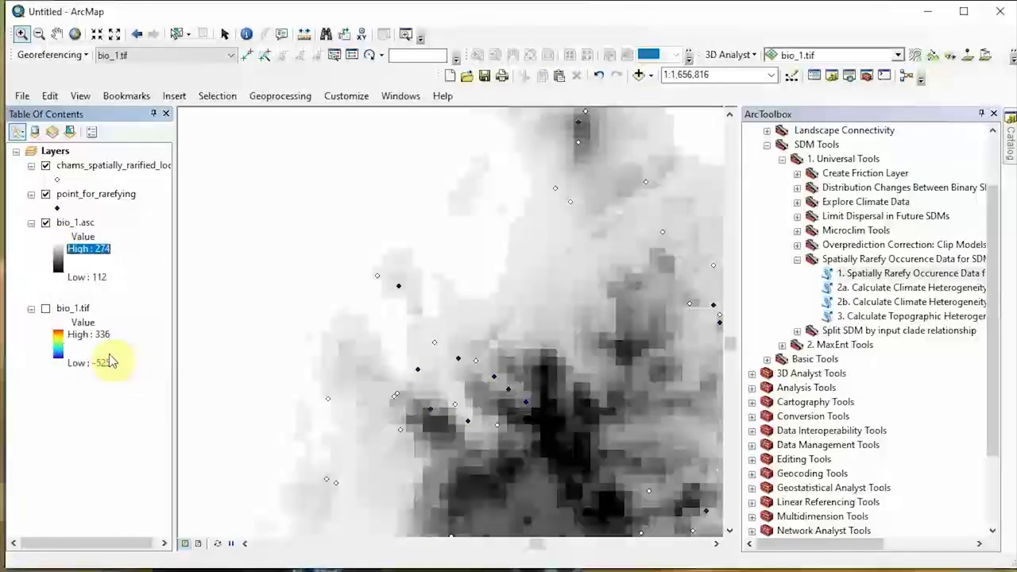
Color the point_for_rarefying points red and switch that layer off and on to compare it with the rarefied points.
{"action": "right_click", "coordinate": [57, 207]}
{"action": "right_click", "coordinate": [57, 207]}
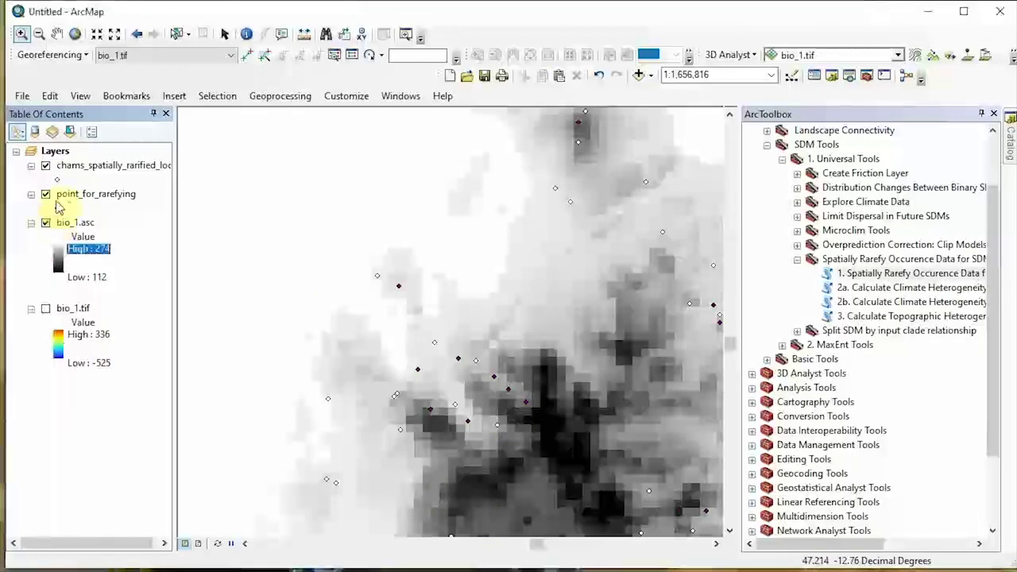
{"action": "right_click", "coordinate": [57, 207]}
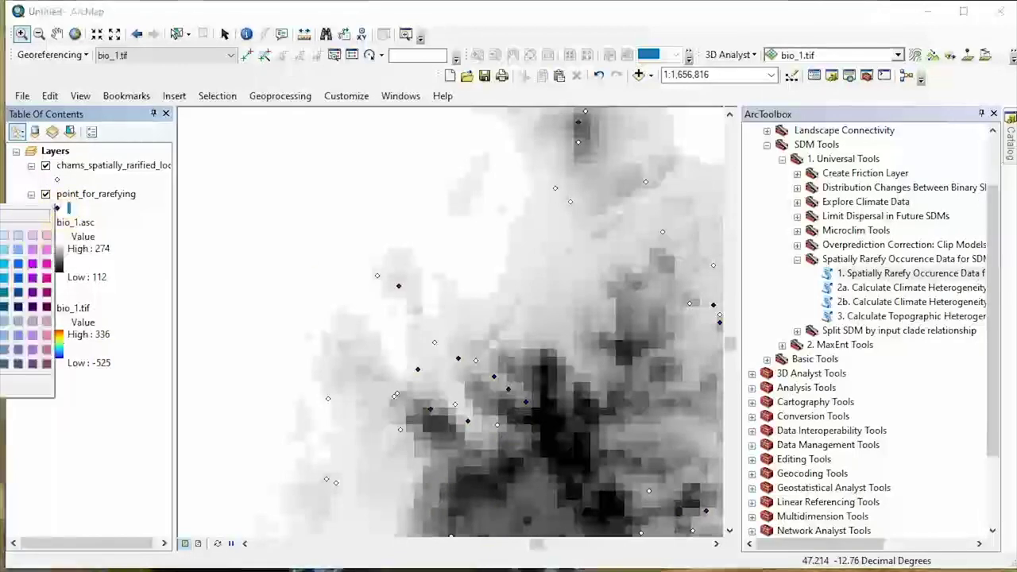
{"action": "left_click", "coordinate": [16, 270]}
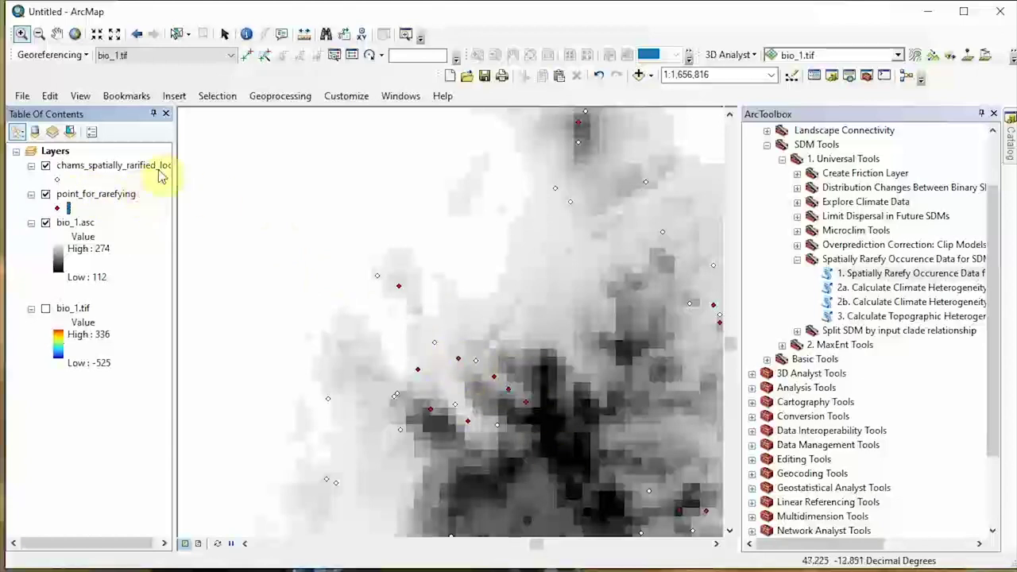
{"action": "left_click", "coordinate": [45, 194]}
{"action": "left_click", "coordinate": [45, 194]}
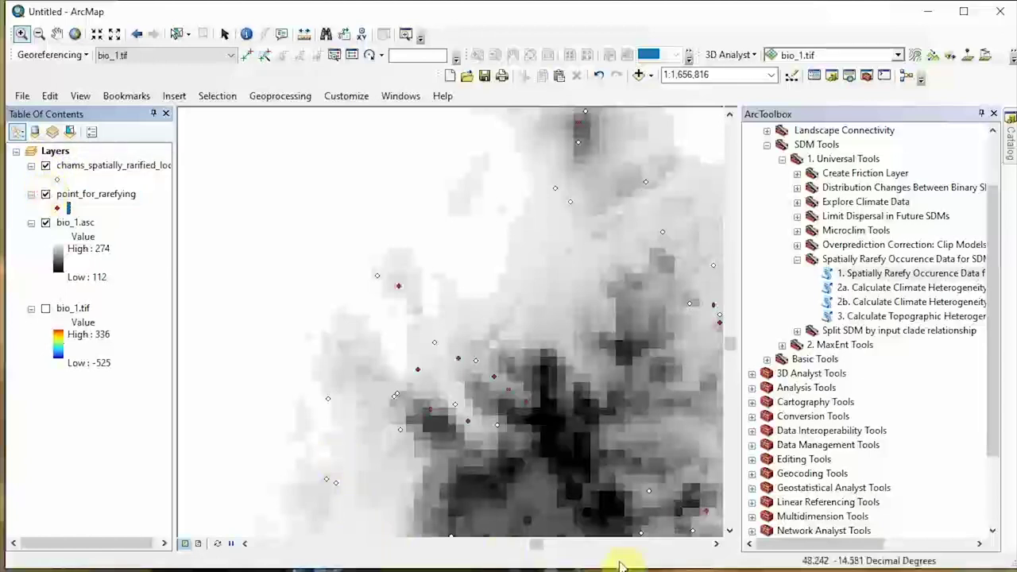
Hide the point_for_rarefying layer, zoom to the extent of the spatially rarefied chams points and keep bio_1.asc displayed beneath them.
{"action": "left_click", "coordinate": [716, 543]}
{"action": "left_click", "coordinate": [715, 543]}
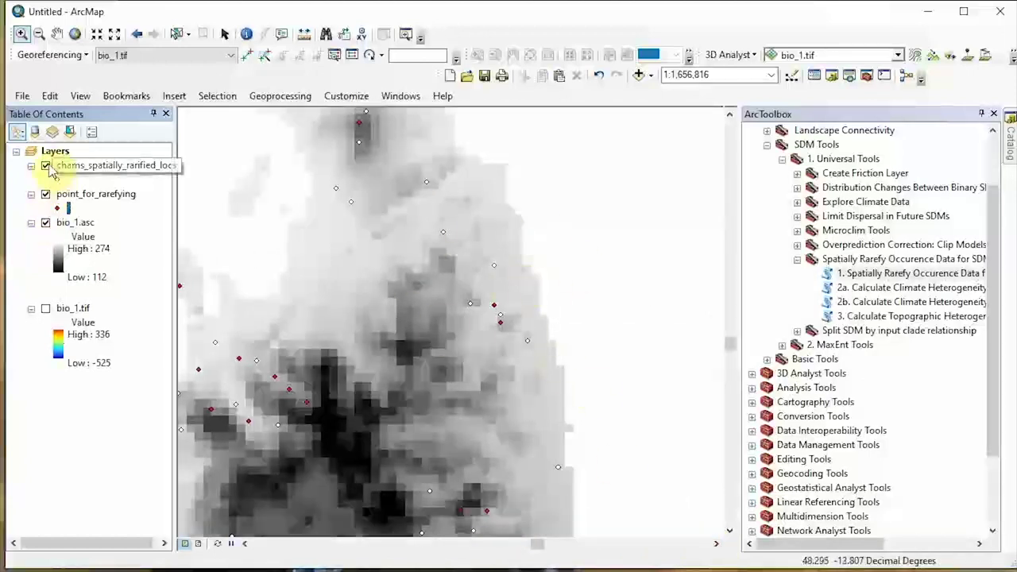
{"action": "left_click", "coordinate": [45, 193]}
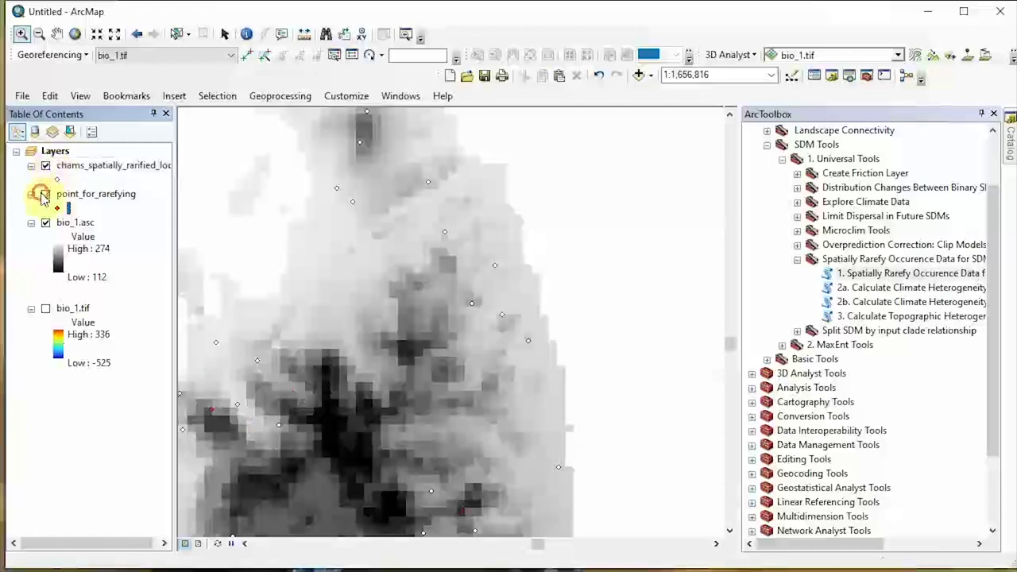
{"action": "left_click", "coordinate": [133, 202]}
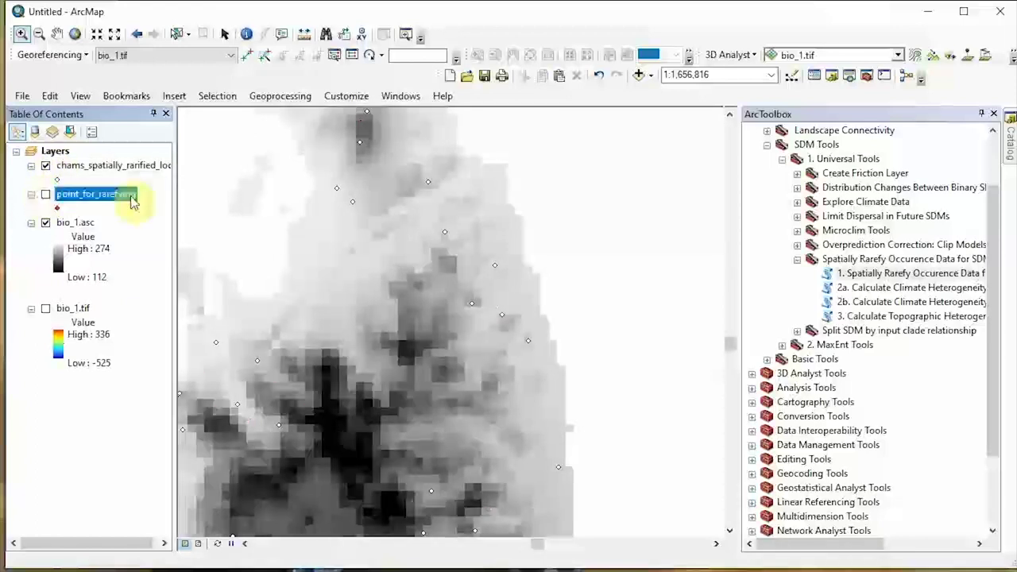
{"action": "right_click", "coordinate": [87, 166]}
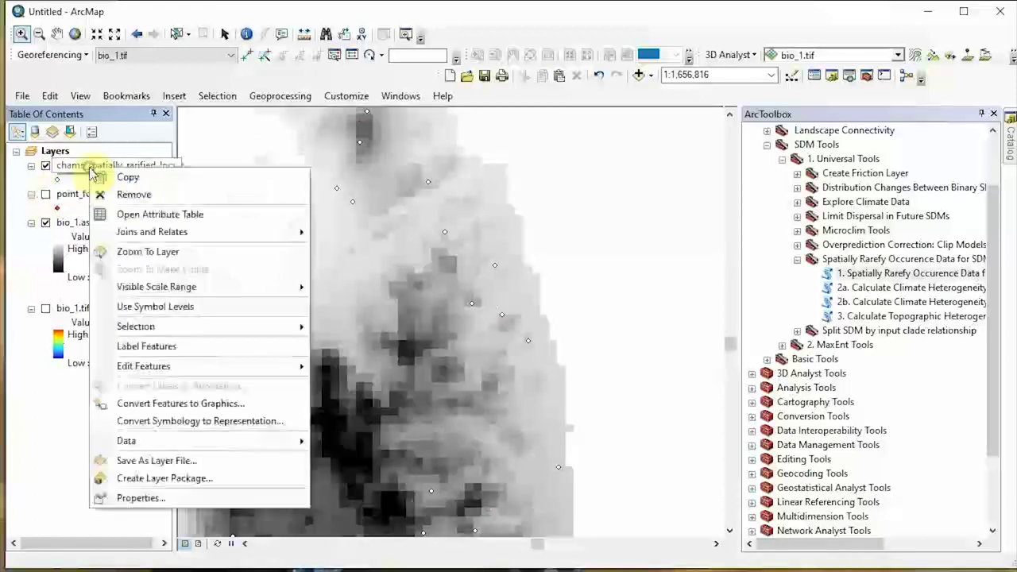
{"action": "left_click", "coordinate": [153, 252]}
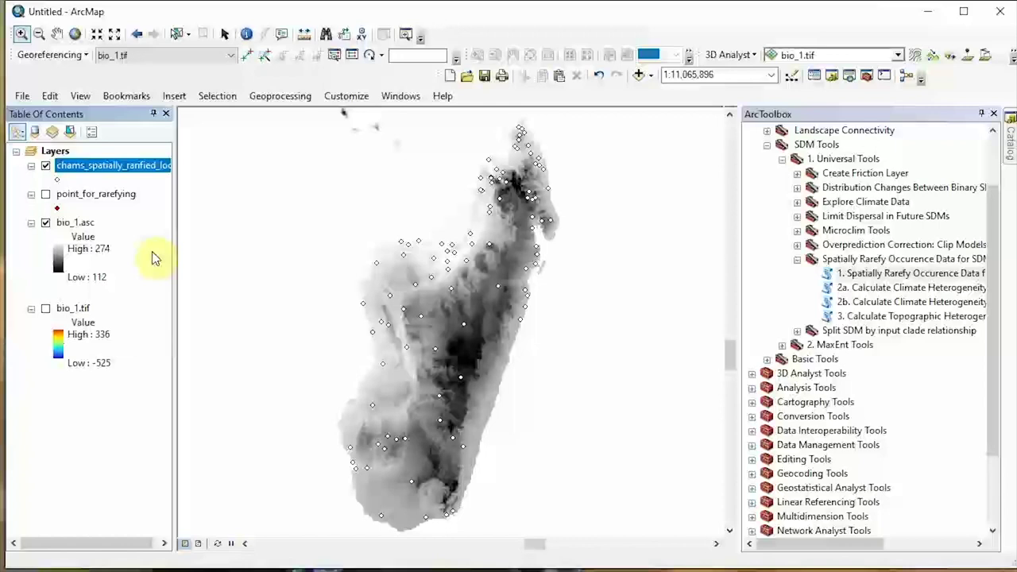
{"action": "left_click", "coordinate": [45, 223]}
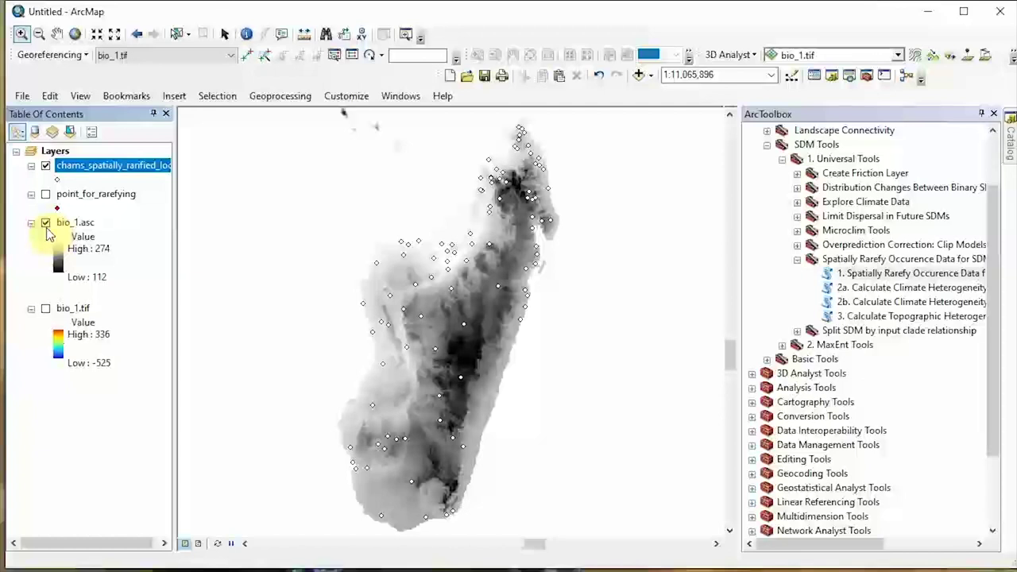
{"action": "left_click", "coordinate": [46, 223]}
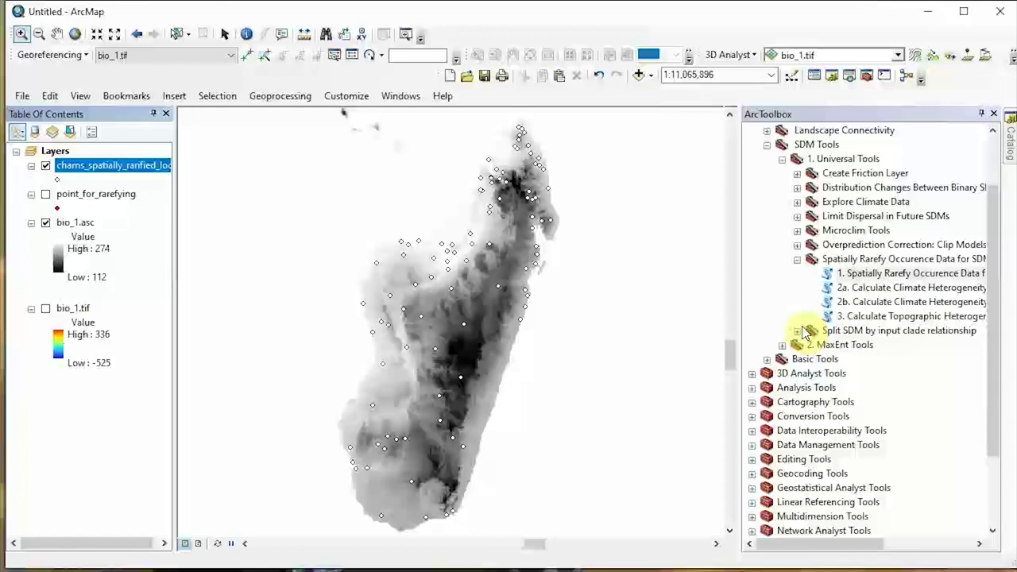
Open the Sample by Buffered MCP tool from the MaxEnt background selection via bias files tools in SDM Toolbox.
{"action": "left_click", "coordinate": [818, 260]}
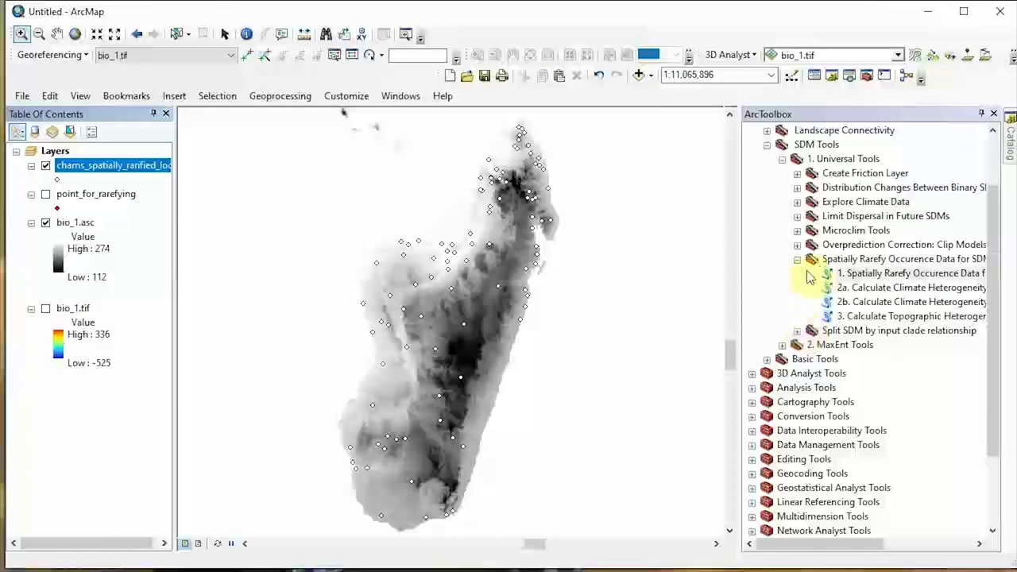
{"action": "left_click", "coordinate": [797, 259]}
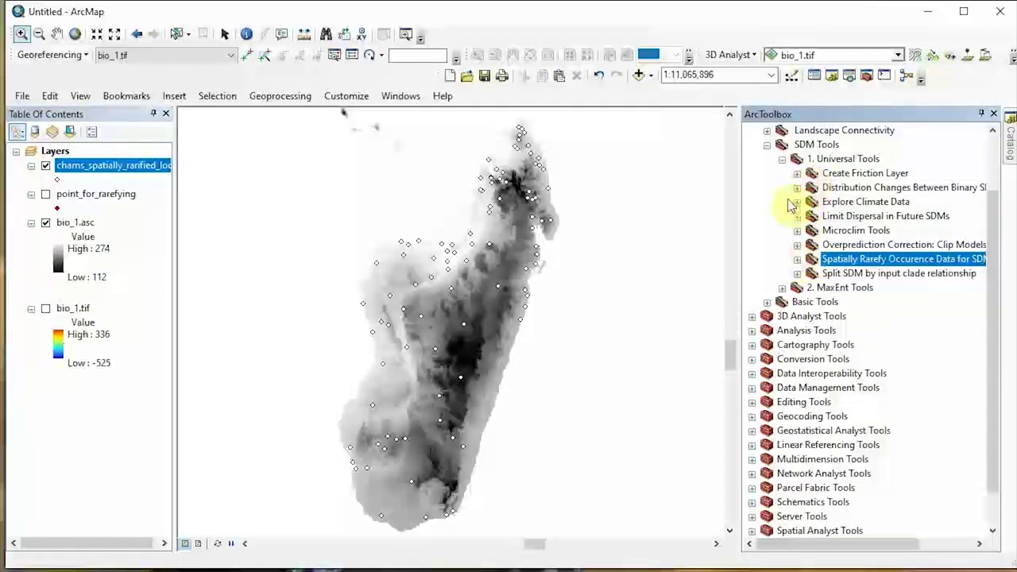
{"action": "left_click", "coordinate": [782, 159]}
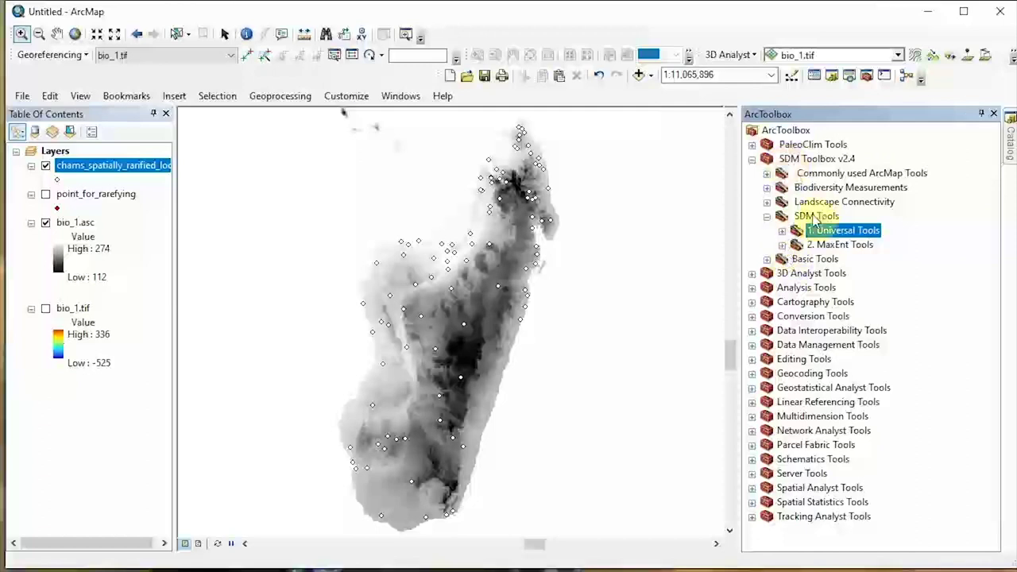
{"action": "left_click", "coordinate": [782, 245]}
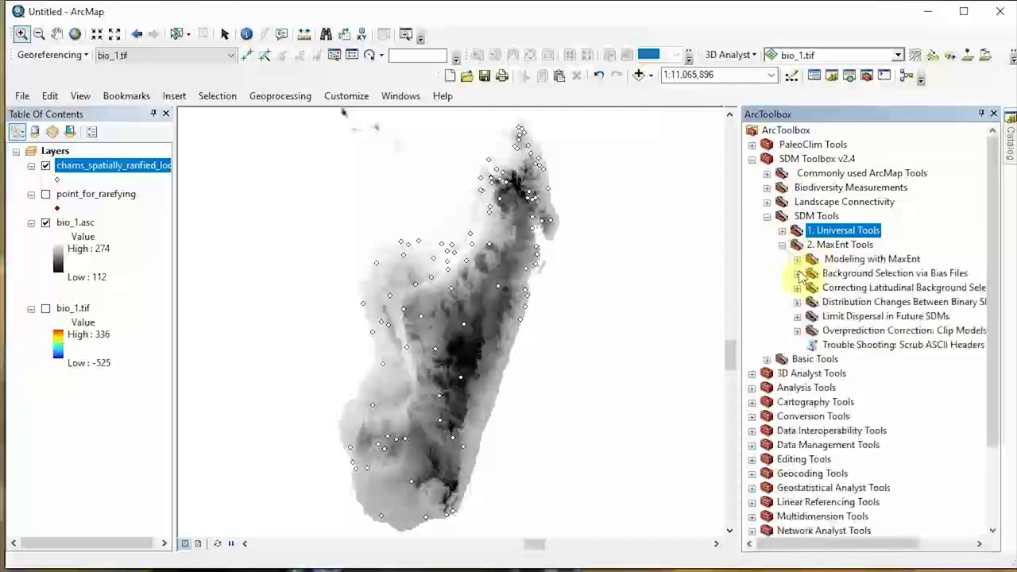
{"action": "left_click", "coordinate": [797, 274]}
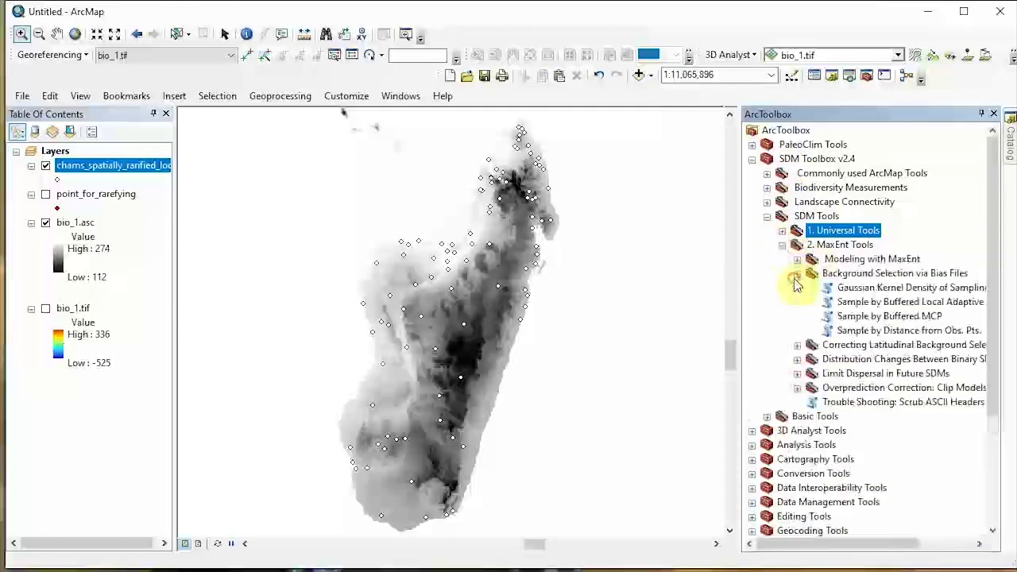
{"action": "double_click", "coordinate": [893, 318]}
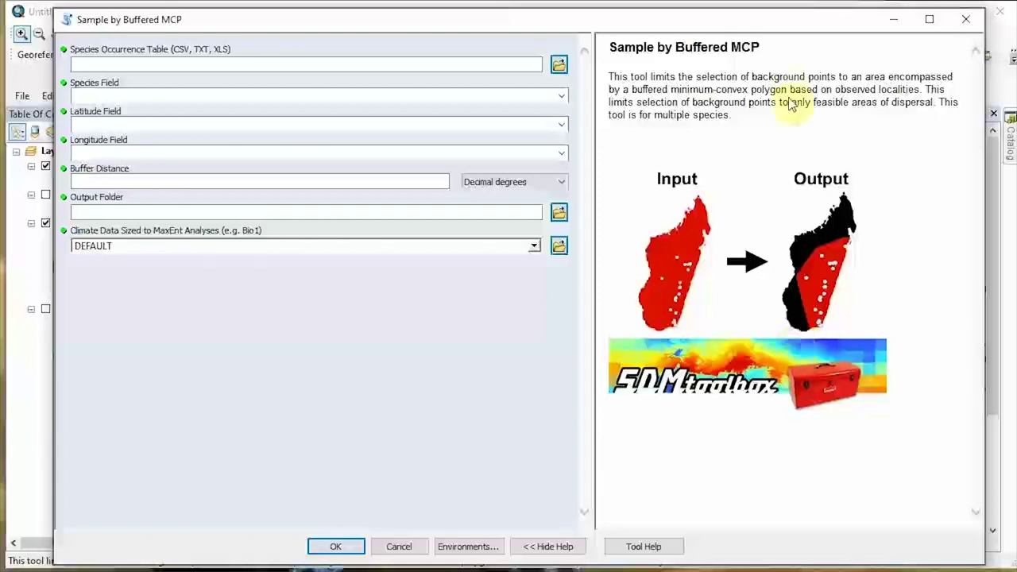
Load chams_rarefied_points.csv from the rarefied_points folder as the species occurrence table.
{"action": "left_click", "coordinate": [559, 62]}
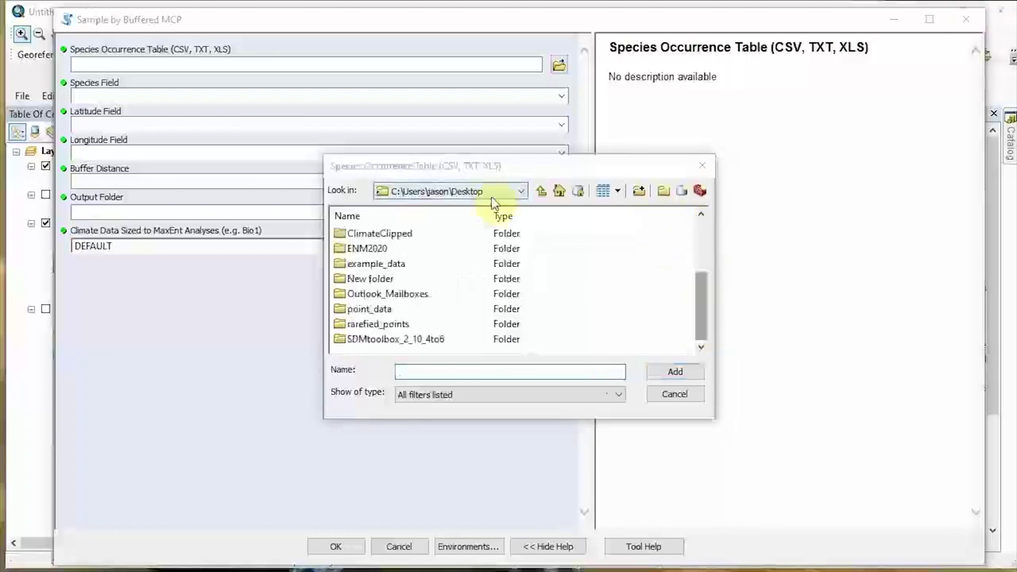
{"action": "double_click", "coordinate": [379, 324]}
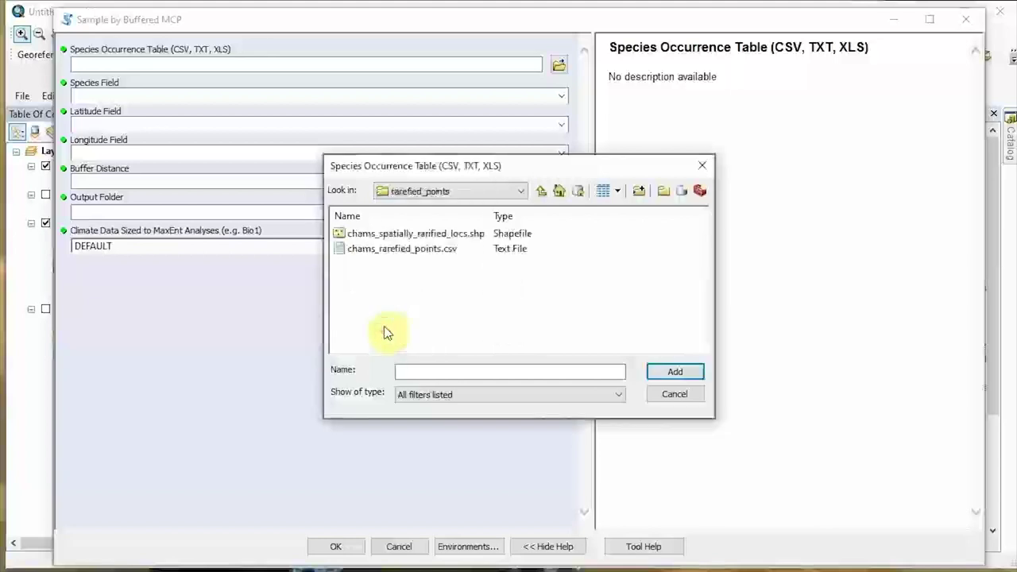
{"action": "left_click", "coordinate": [398, 249]}
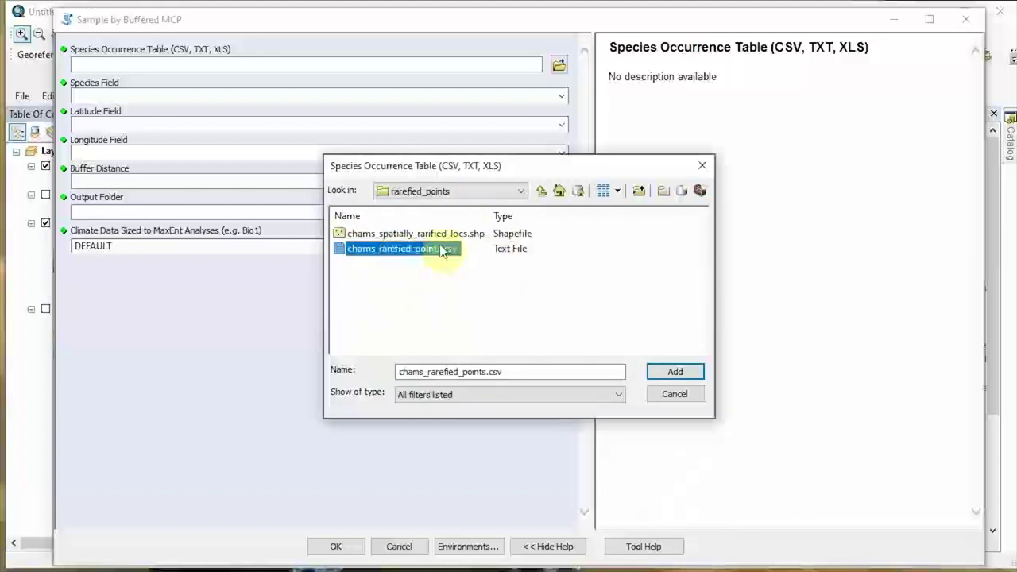
{"action": "left_click", "coordinate": [691, 373]}
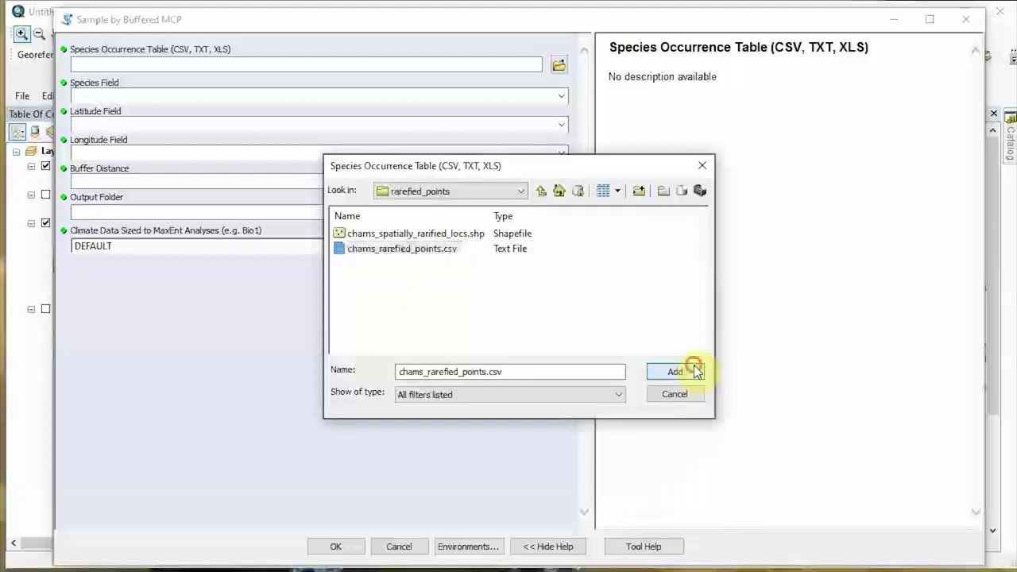
Set the species field to species and the latitude field to Latitude, and open the choices for the longitude field.
{"action": "left_click", "coordinate": [564, 94]}
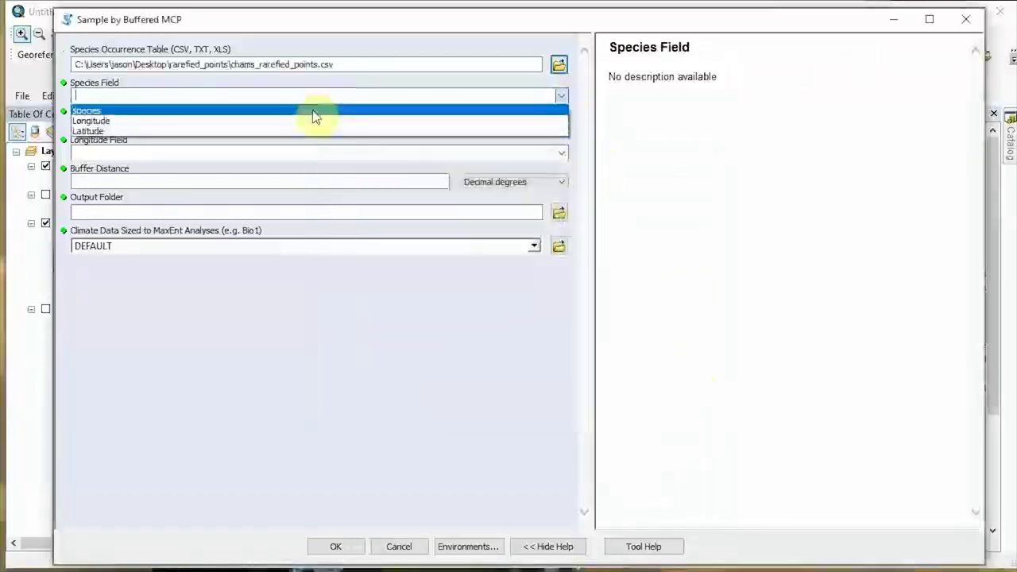
{"action": "left_click", "coordinate": [230, 108]}
{"action": "left_click", "coordinate": [327, 126]}
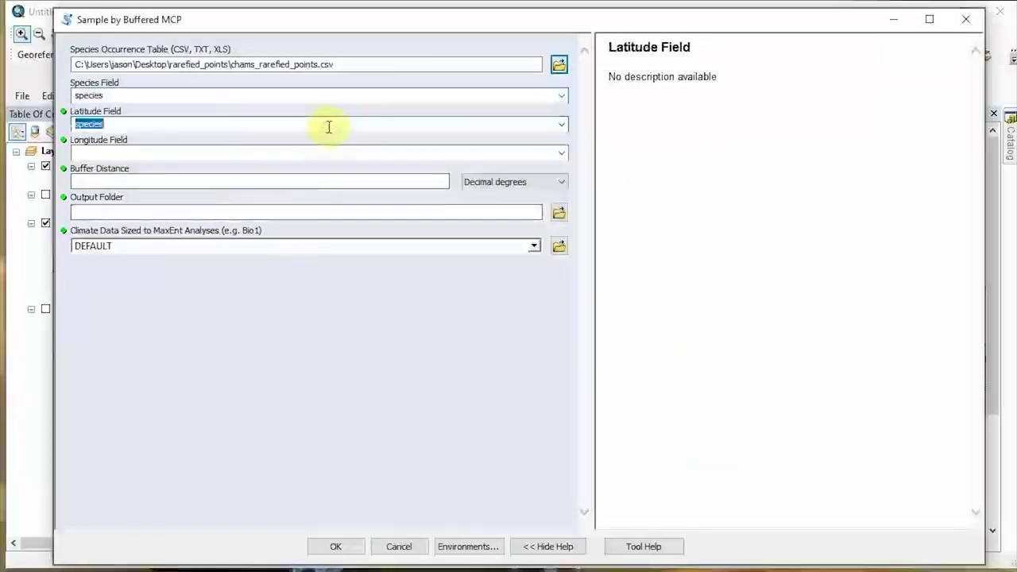
{"action": "key", "text": "Tab"}
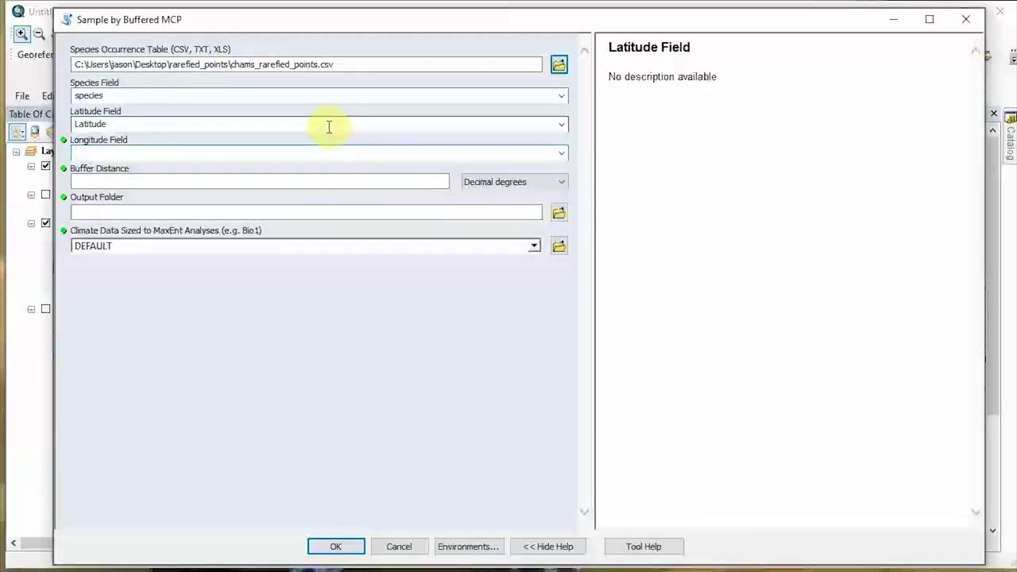
{"action": "left_click", "coordinate": [560, 153]}
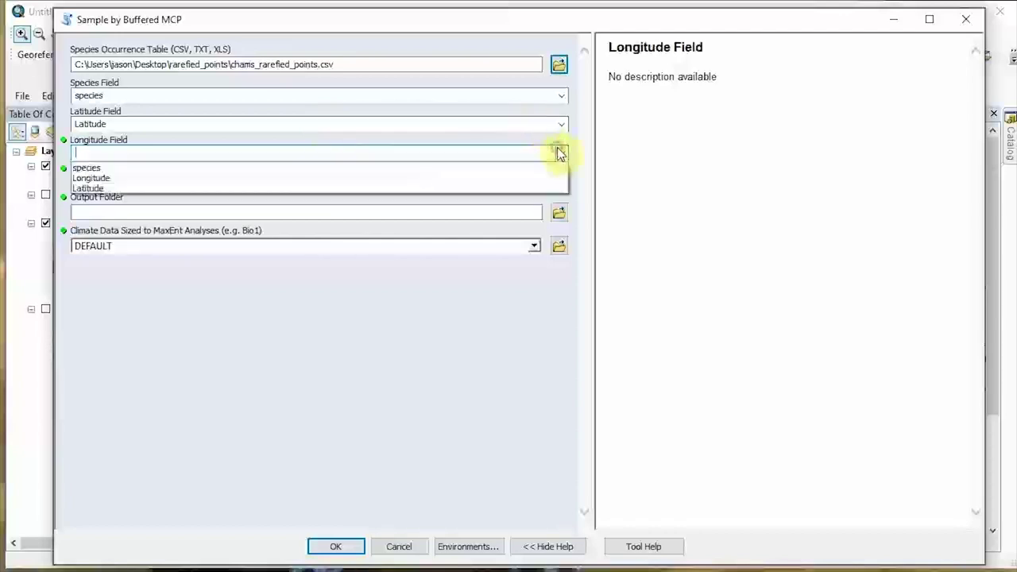
Assign Longitude as the longitude field and set the buffer distance to 200 kilometers.
{"action": "left_click", "coordinate": [97, 178]}
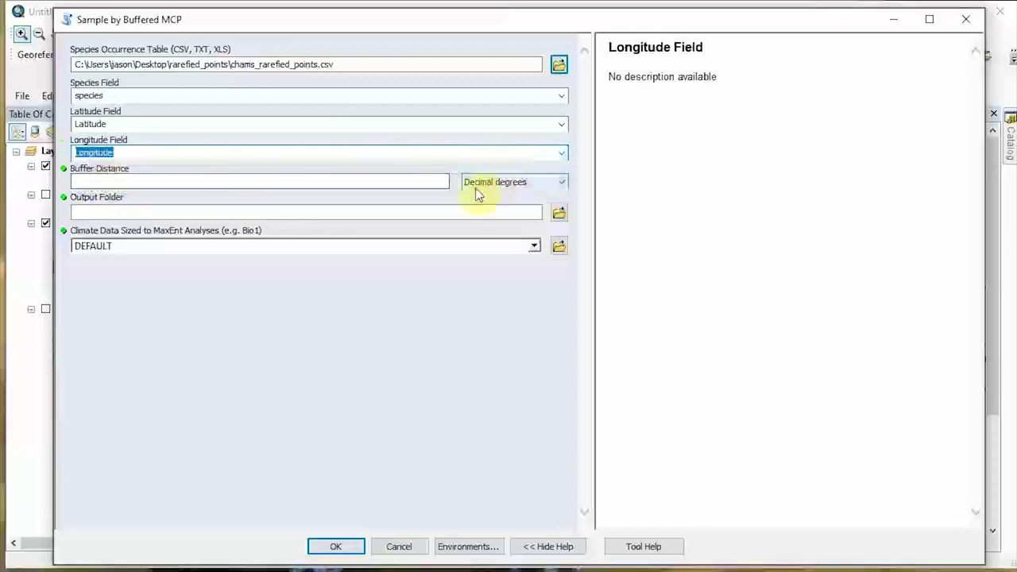
{"action": "left_click", "coordinate": [524, 183]}
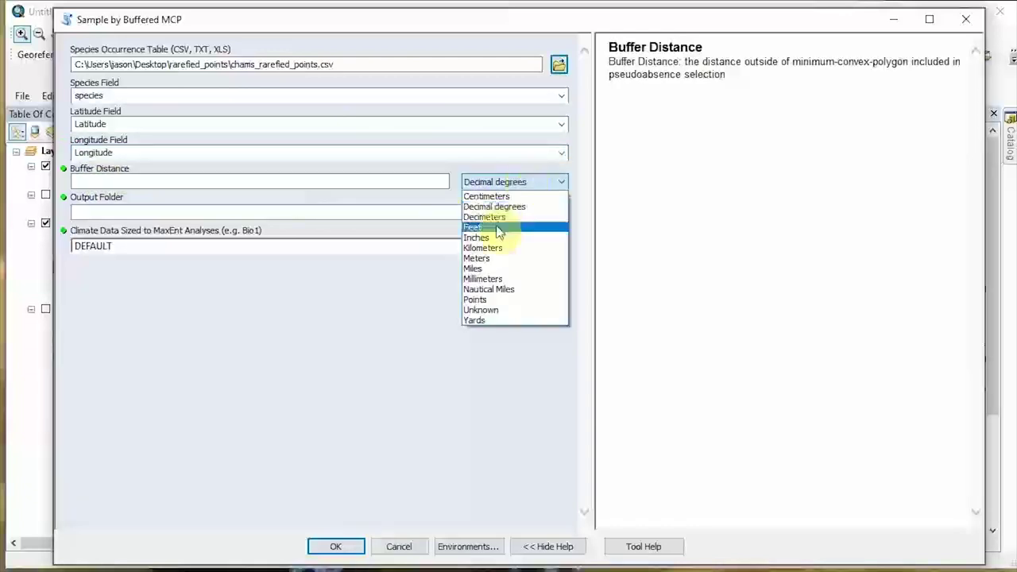
{"action": "left_click", "coordinate": [486, 249]}
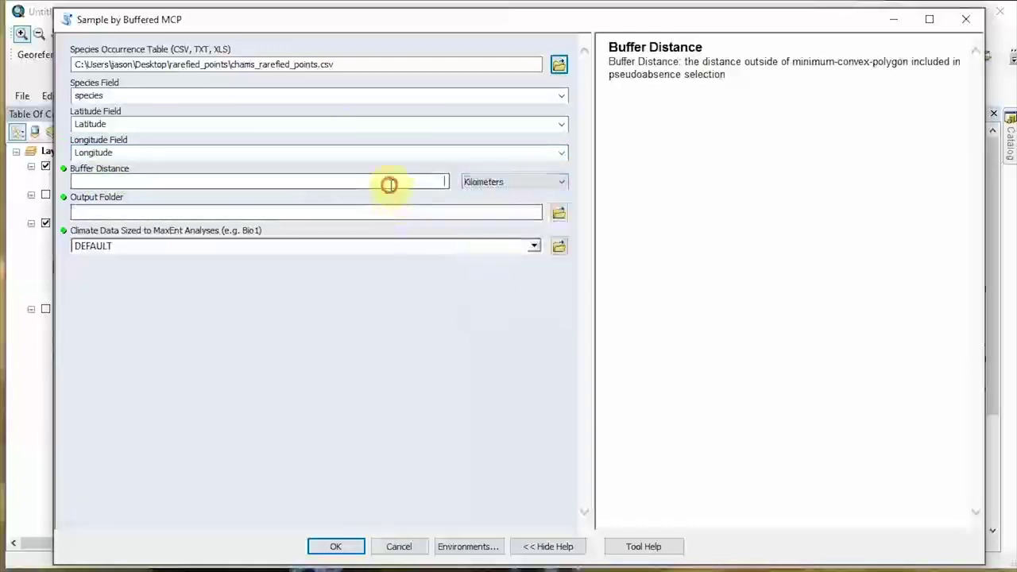
{"action": "left_click", "coordinate": [391, 185]}
{"action": "type", "text": "200"}
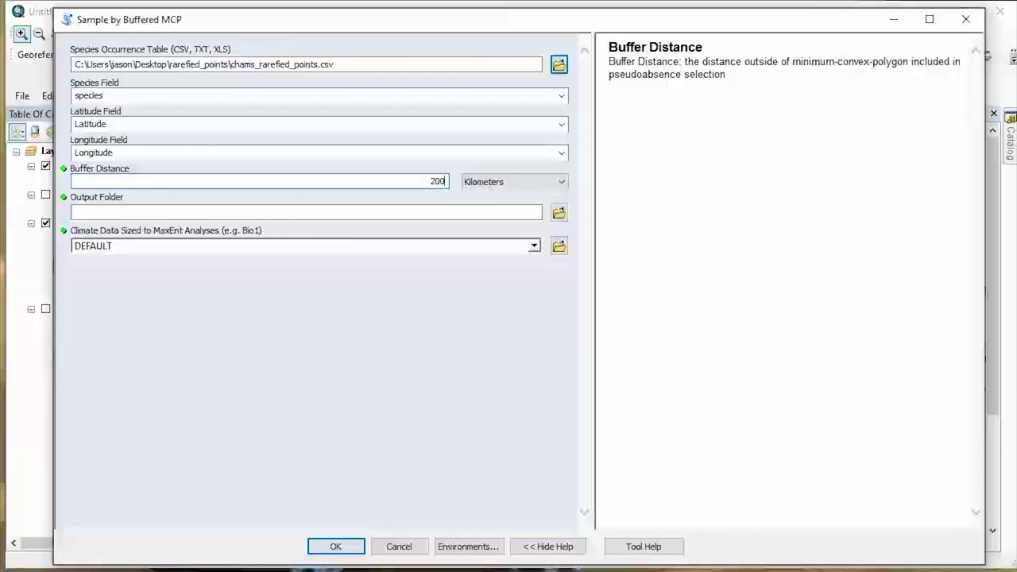
Browse for the output folder and create a new folder named bais_file on the Desktop.
{"action": "left_click", "coordinate": [344, 210]}
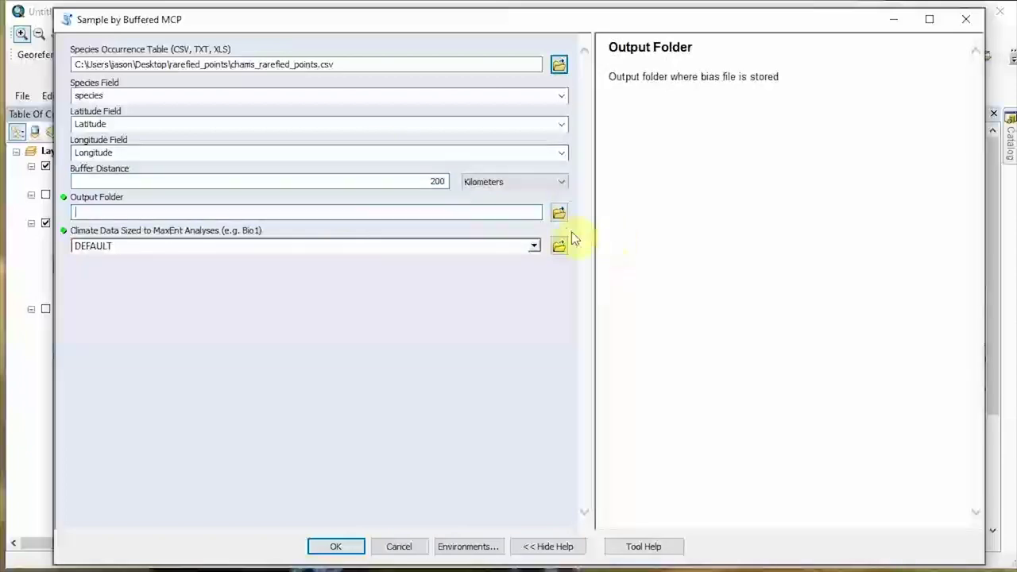
{"action": "left_click", "coordinate": [555, 215]}
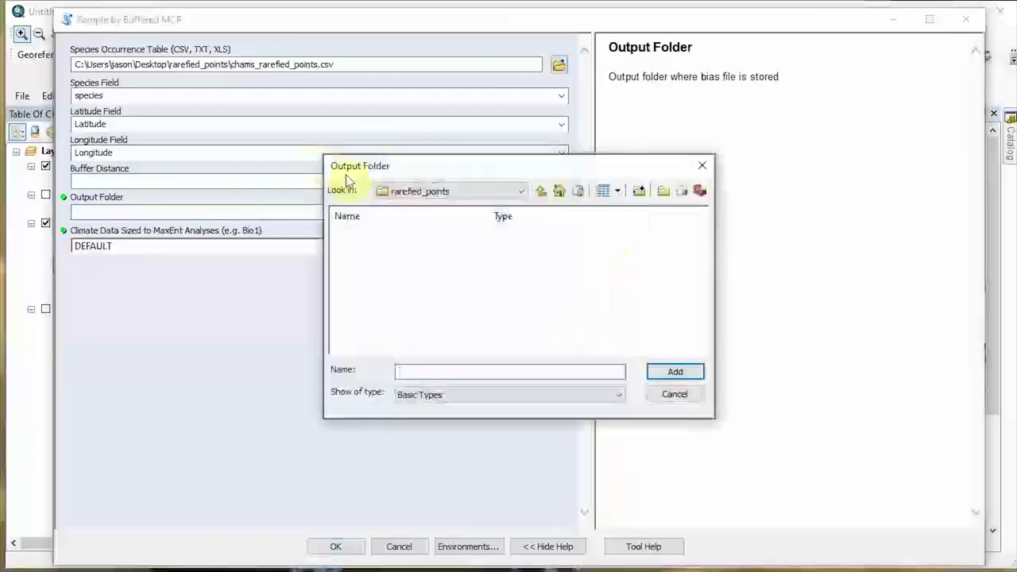
{"action": "left_click", "coordinate": [389, 194]}
{"action": "scroll", "coordinate": [396, 190], "scroll_direction": "up", "scroll_amount": 1}
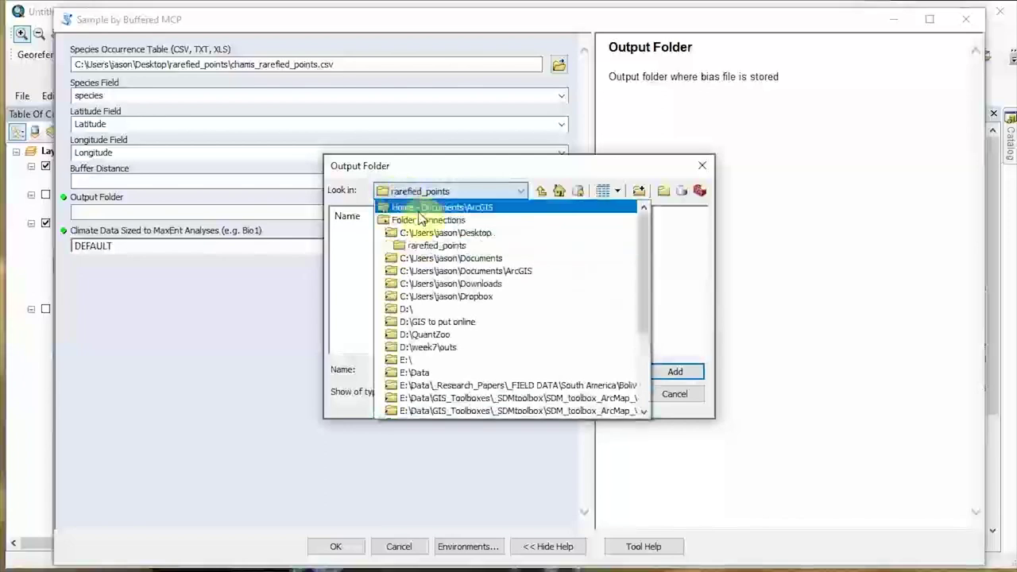
{"action": "left_click", "coordinate": [435, 233]}
{"action": "left_click", "coordinate": [670, 192]}
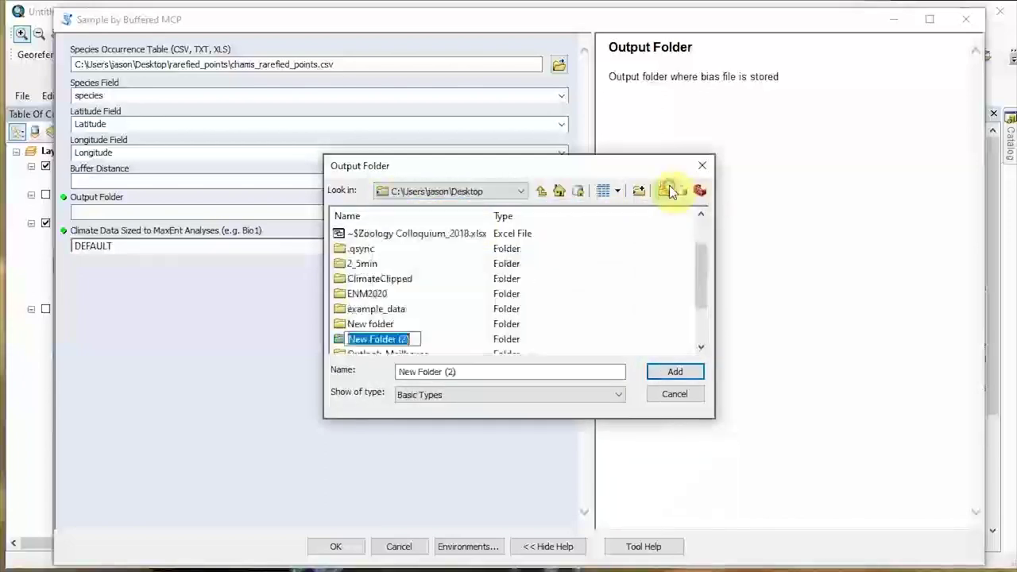
{"action": "type", "text": "bais"}
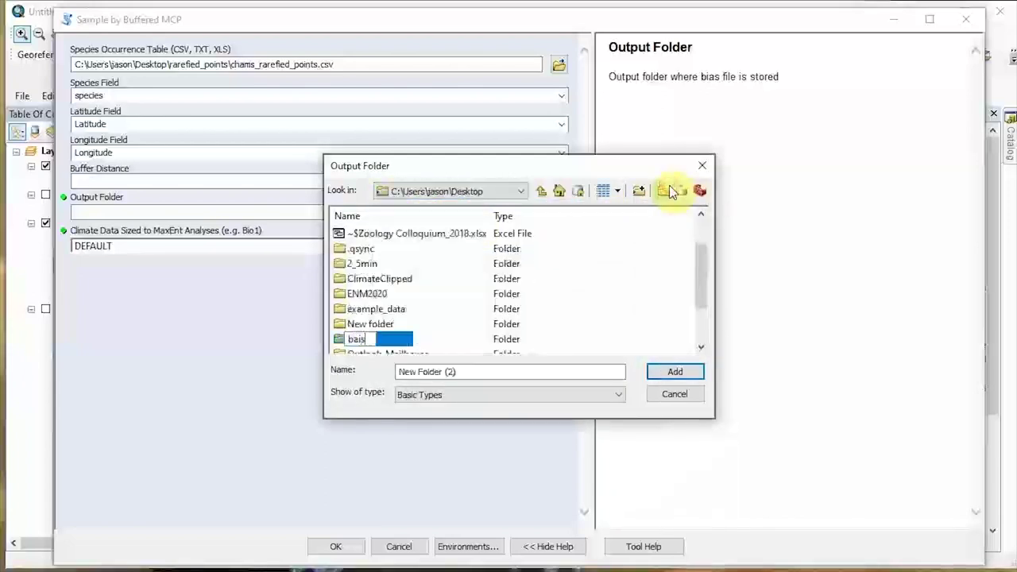
{"action": "type", "text": "_file"}
{"action": "key", "text": "Return"}
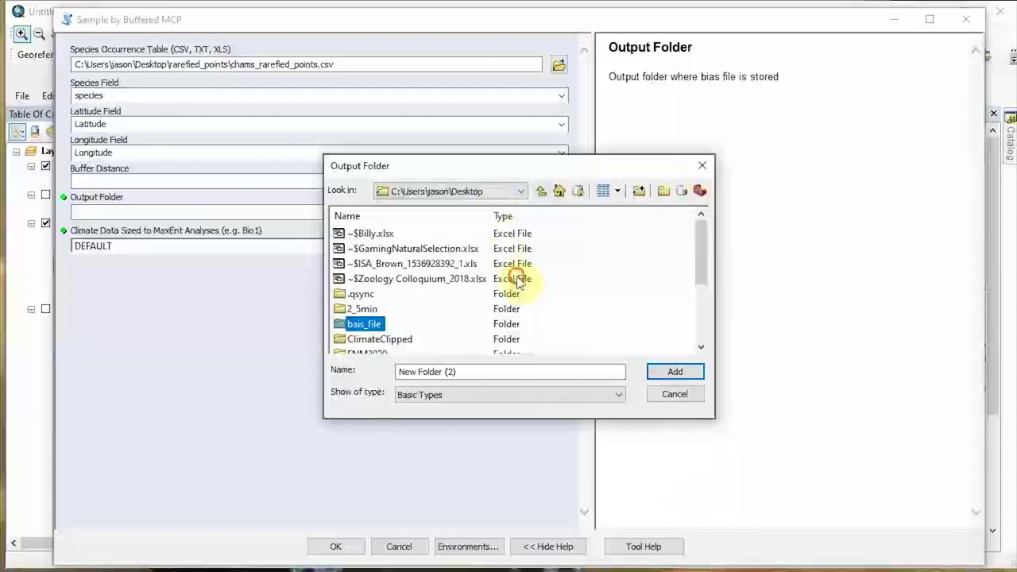
Correct the new folder's name to bias_file and set it as the output folder.
{"action": "left_click", "coordinate": [357, 324]}
{"action": "left_click", "coordinate": [361, 309]}
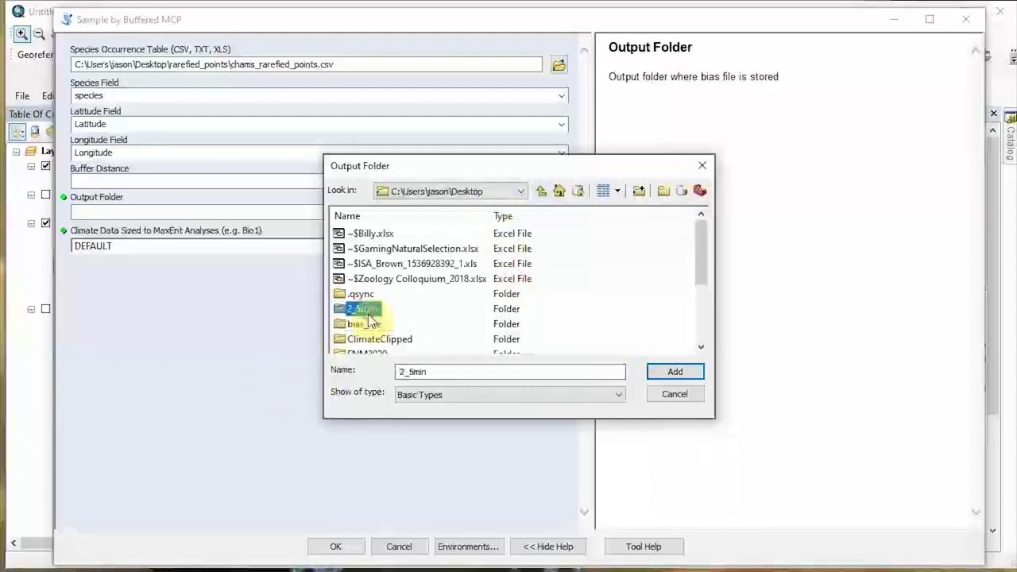
{"action": "left_click", "coordinate": [367, 325]}
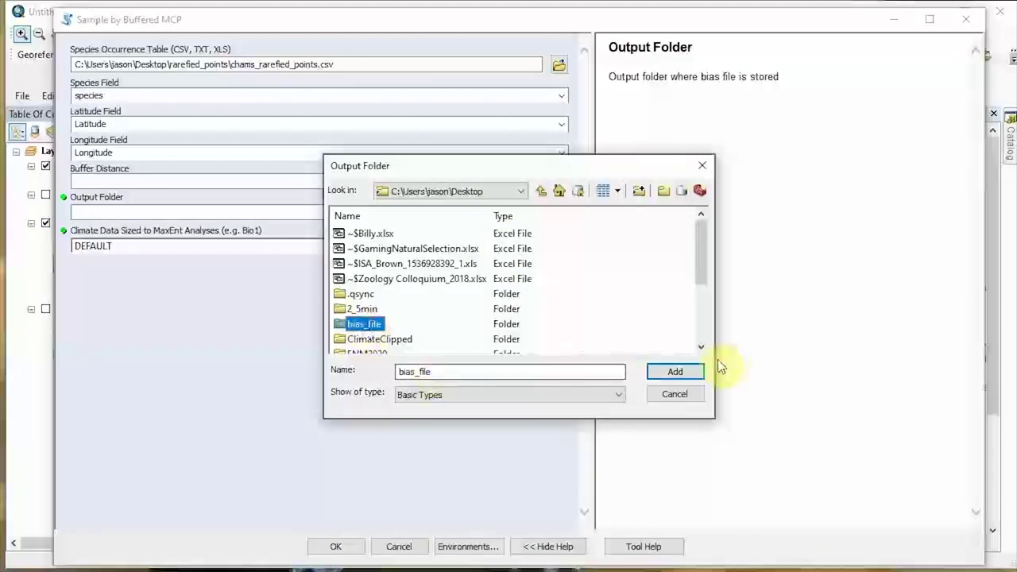
{"action": "left_click", "coordinate": [658, 369]}
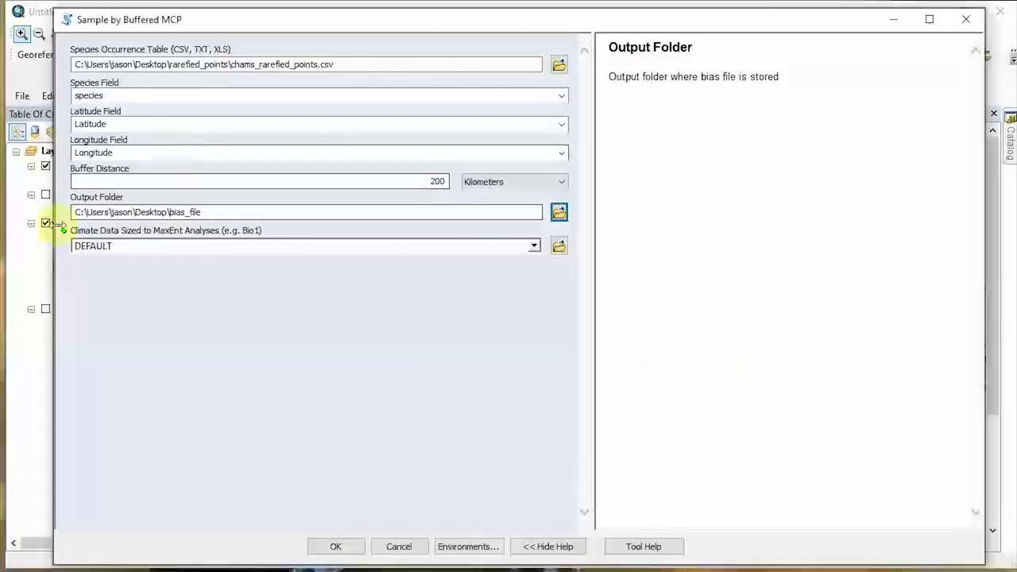
Use bio_1.asc from the ClimateClipped folder as the climate data, run Sample by Buffered MCP, and close the finished report.
{"action": "left_click", "coordinate": [559, 247]}
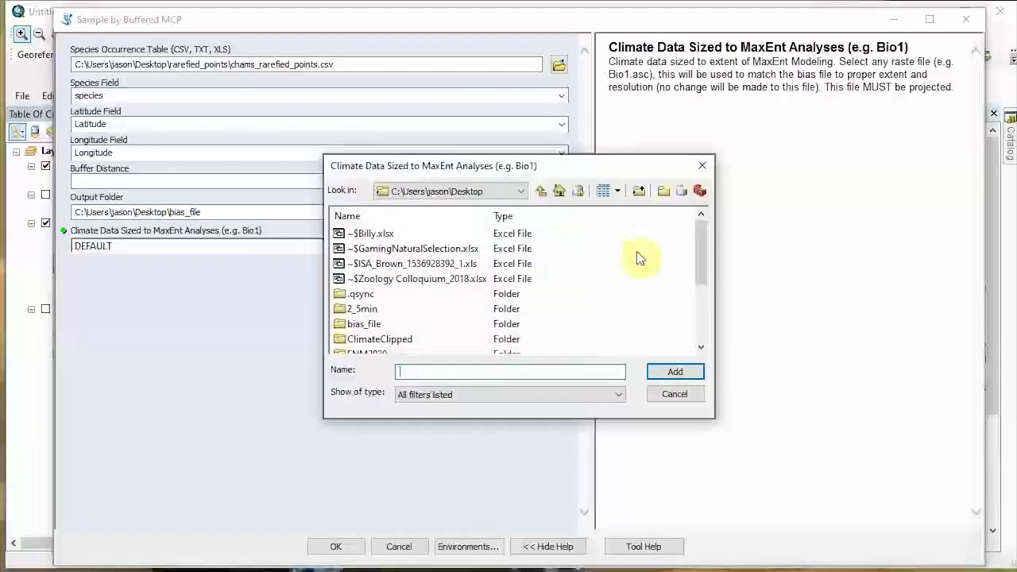
{"action": "left_click", "coordinate": [358, 340]}
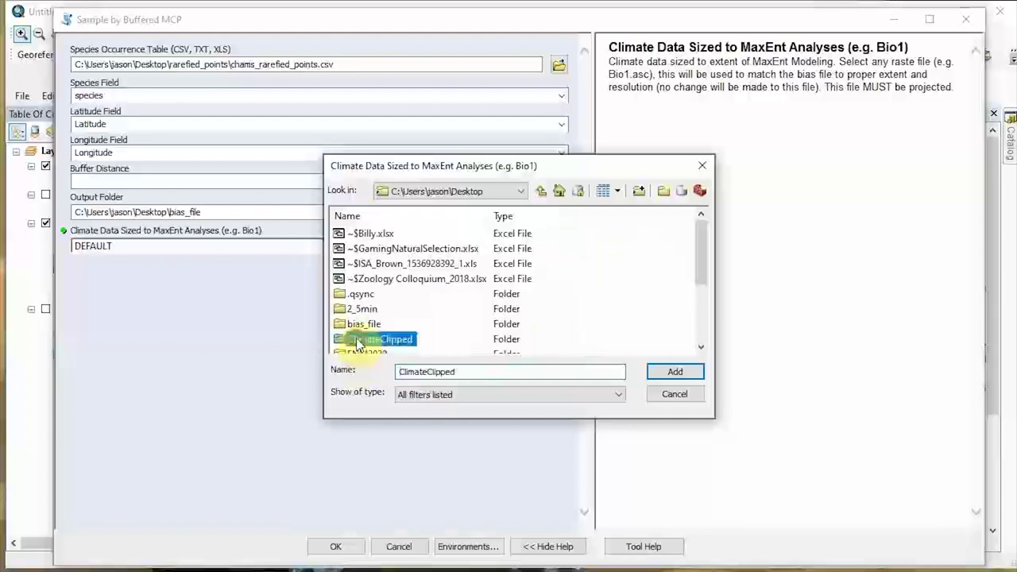
{"action": "double_click", "coordinate": [358, 340]}
{"action": "left_click", "coordinate": [358, 234]}
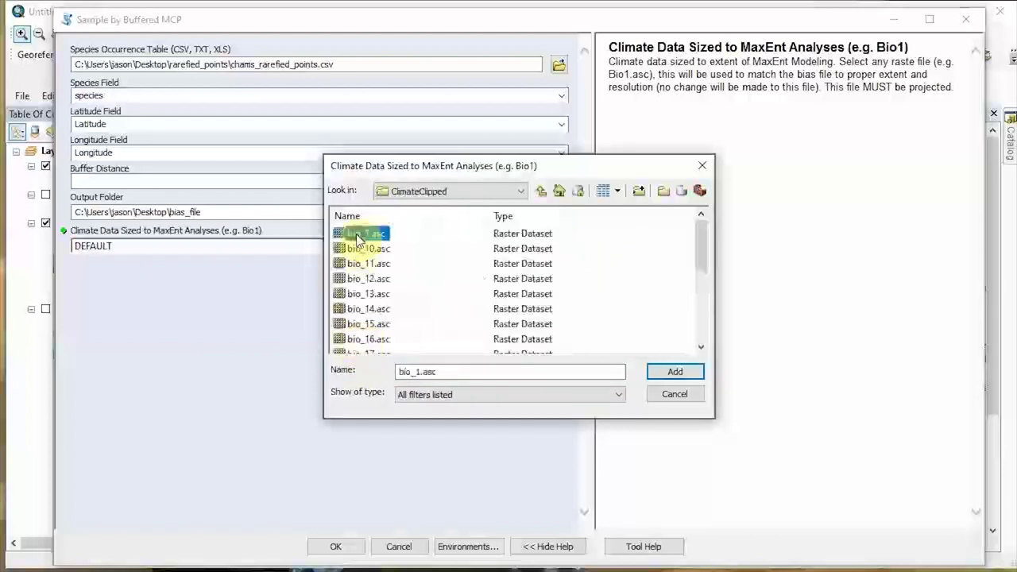
{"action": "left_click", "coordinate": [675, 372]}
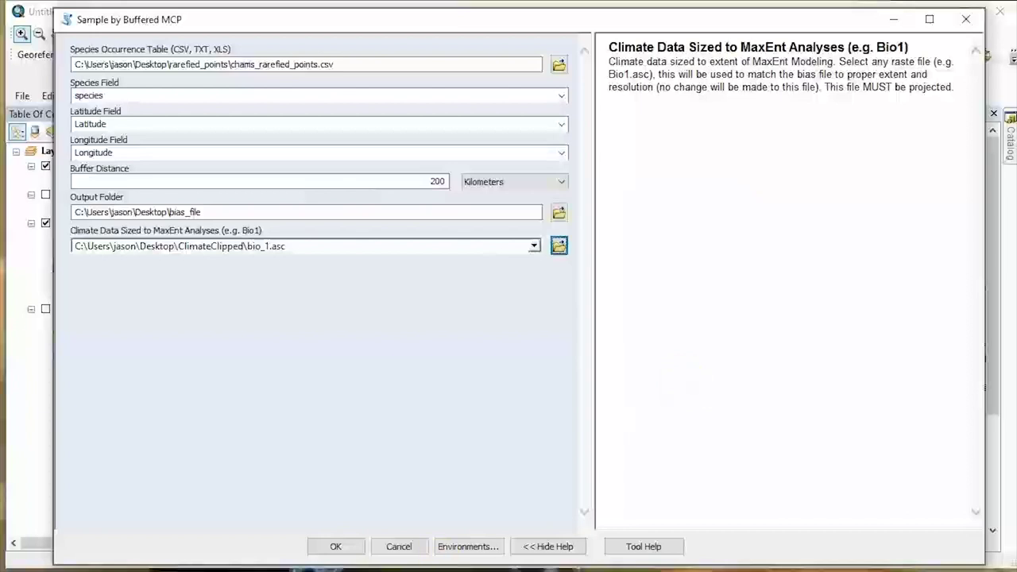
{"action": "left_click", "coordinate": [336, 548]}
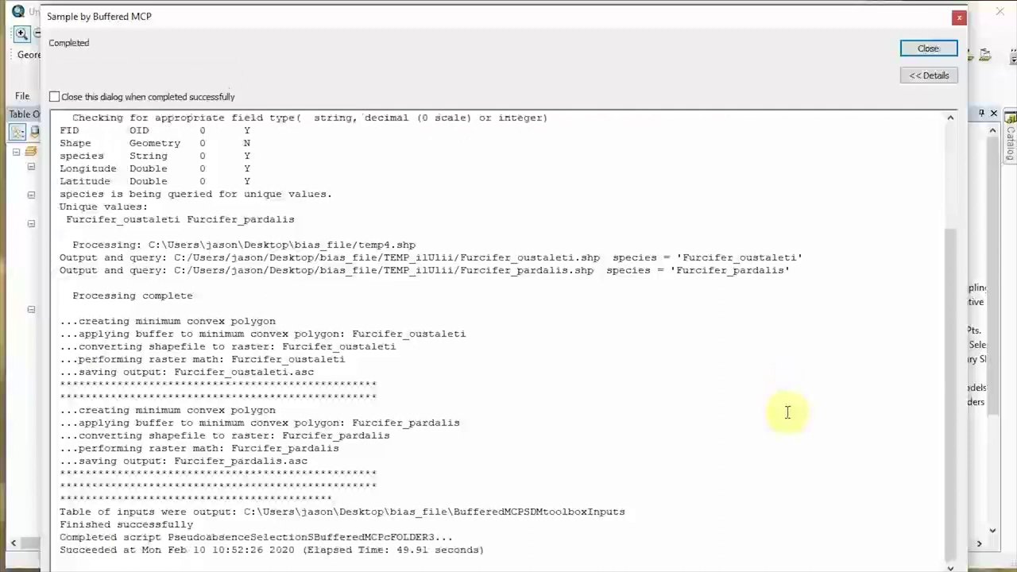
{"action": "left_click", "coordinate": [926, 48]}
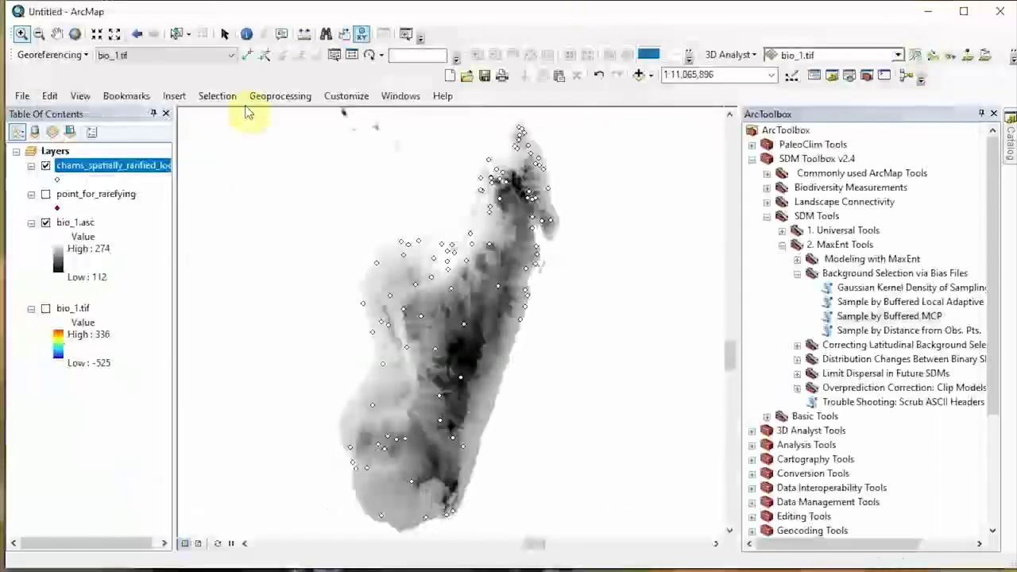
Add furcifer_oustaleti.asc and furcifer_pardalis.asc from the bias_file folder to the map, and hide the furcifer_oustaleti.asc layer.
{"action": "left_click", "coordinate": [638, 74]}
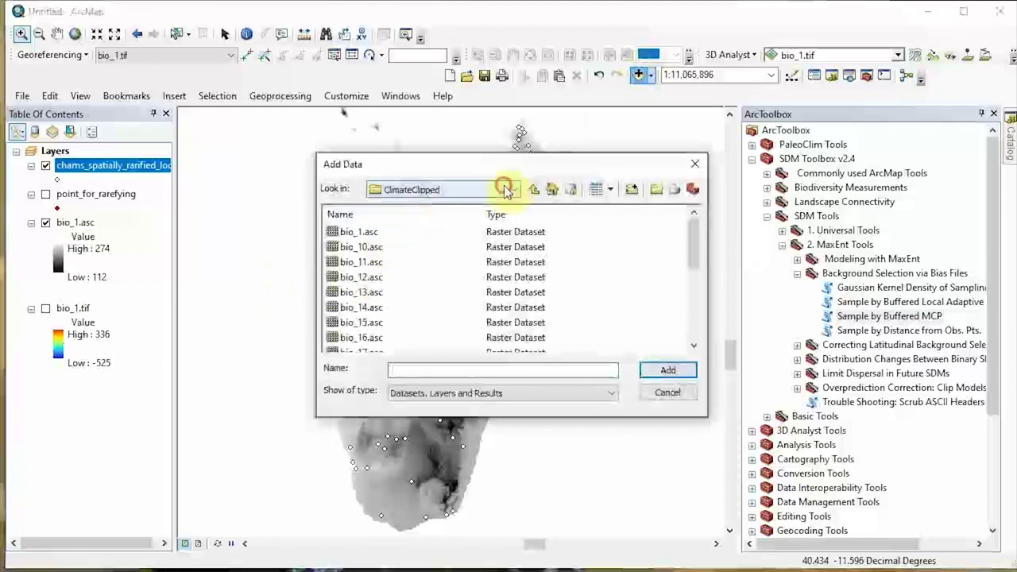
{"action": "left_click", "coordinate": [508, 189]}
{"action": "key", "text": "Up"}
{"action": "left_click", "coordinate": [509, 189]}
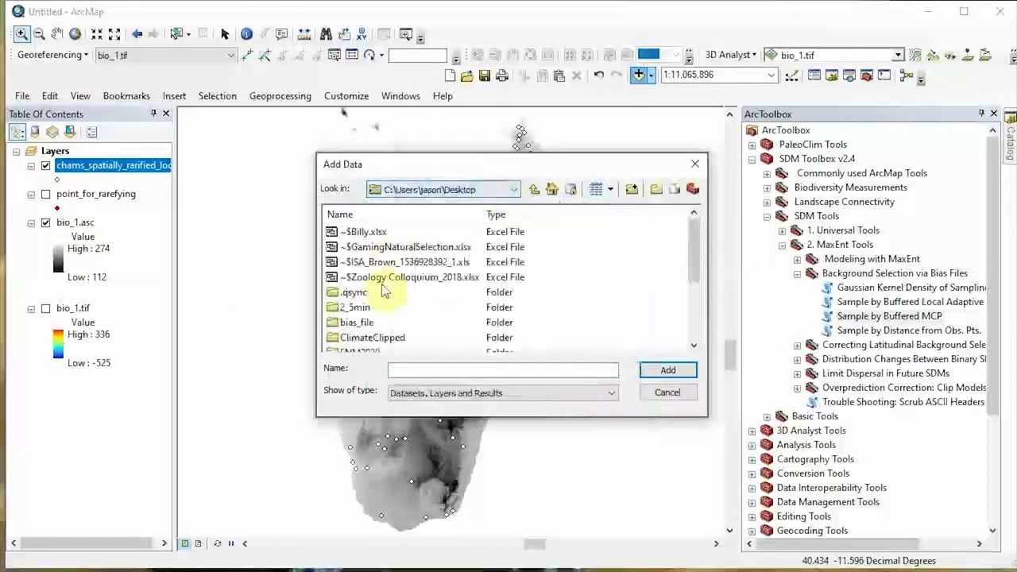
{"action": "left_click", "coordinate": [357, 326]}
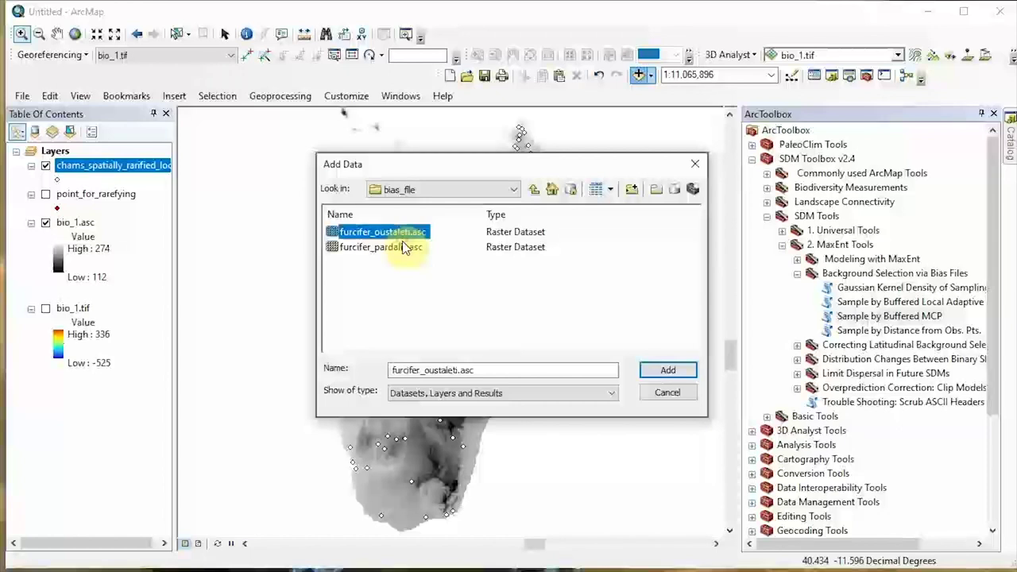
{"action": "left_click", "coordinate": [405, 248], "text": "shift"}
{"action": "left_click", "coordinate": [665, 370]}
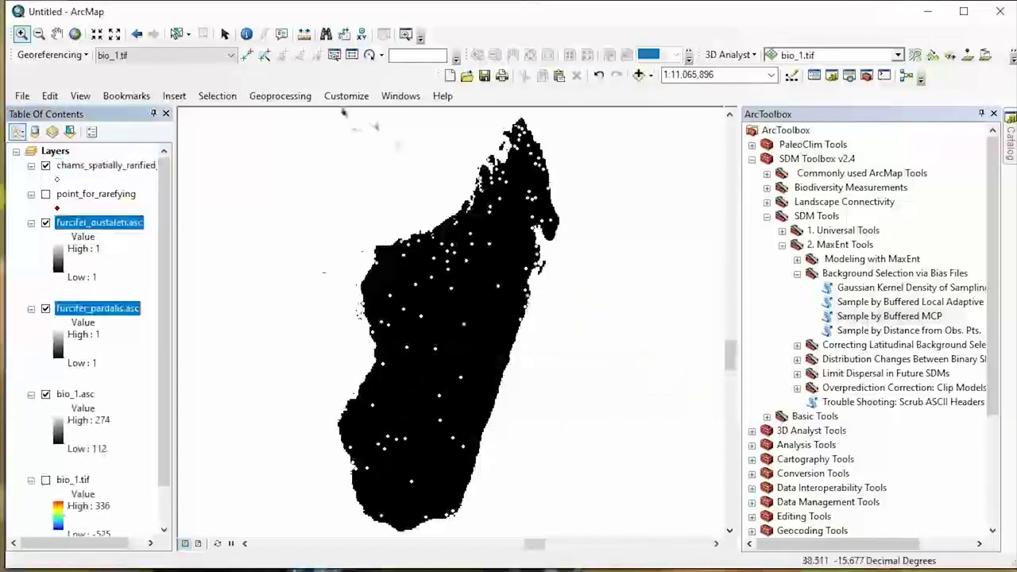
{"action": "left_click", "coordinate": [45, 223]}
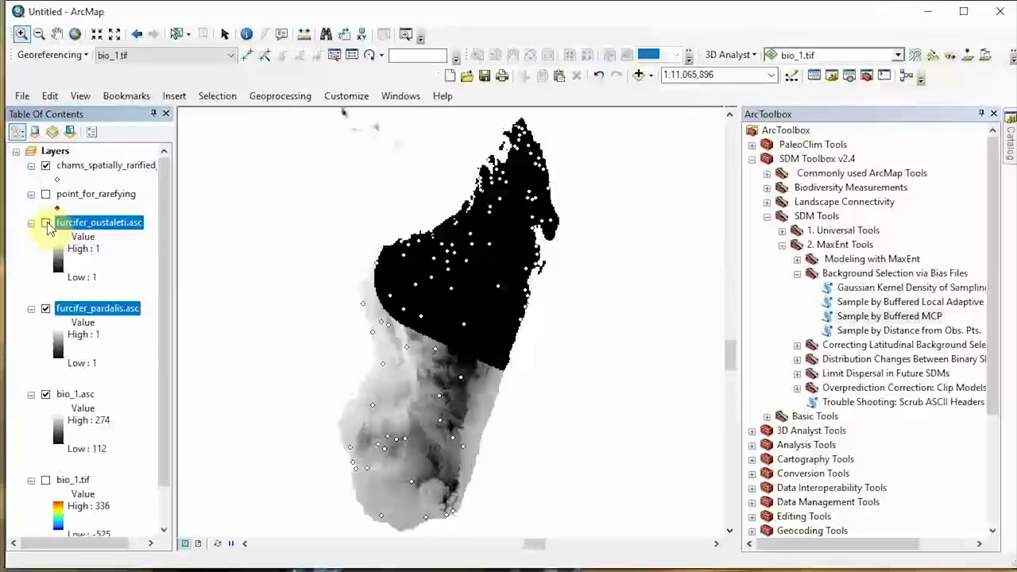
Symbolize the spatially rarefied chameleon points by unique species values, showing only Furcifer_pardalis and excluding all other values.
{"action": "right_click", "coordinate": [70, 169]}
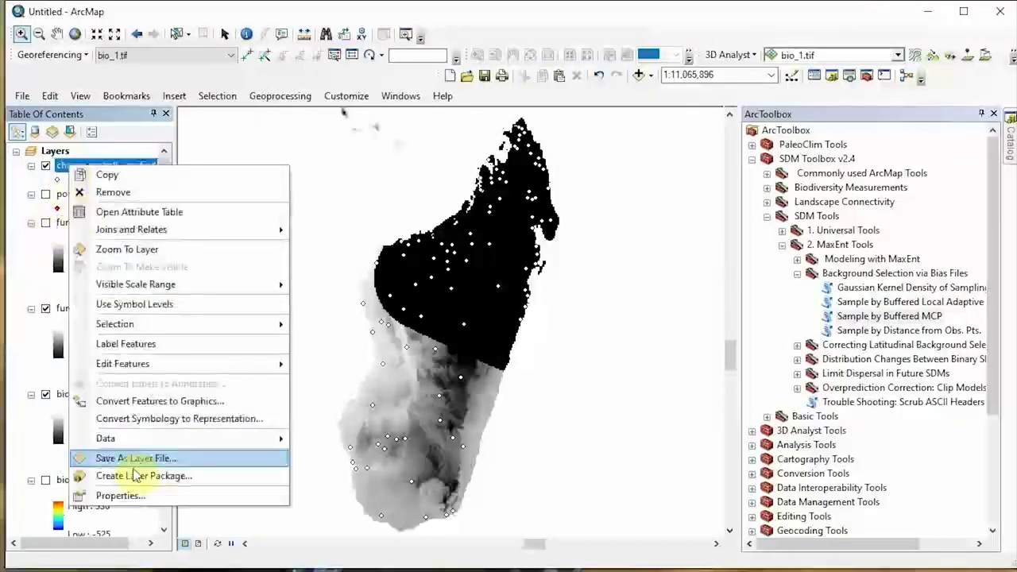
{"action": "left_click", "coordinate": [154, 494]}
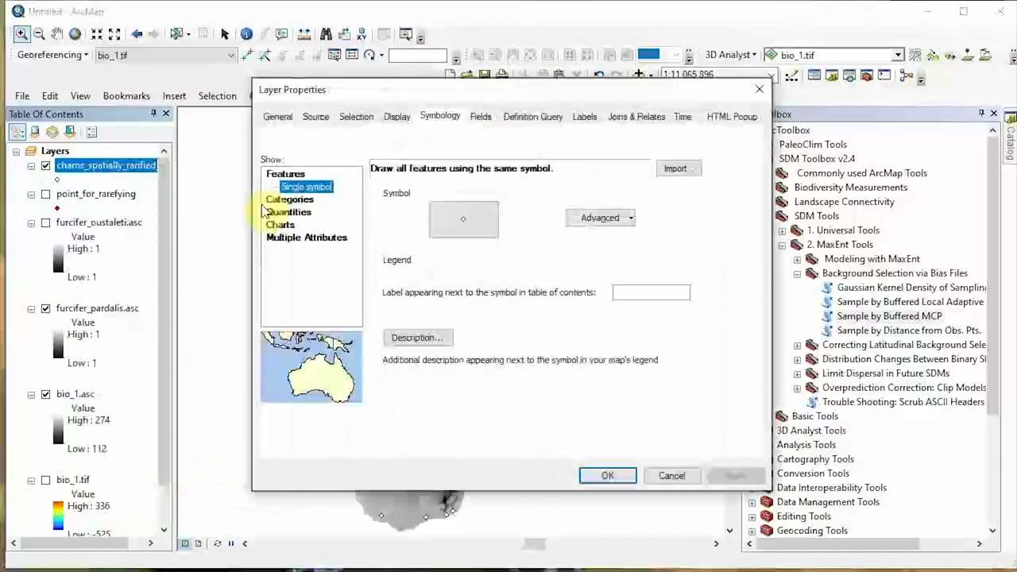
{"action": "left_click", "coordinate": [286, 199]}
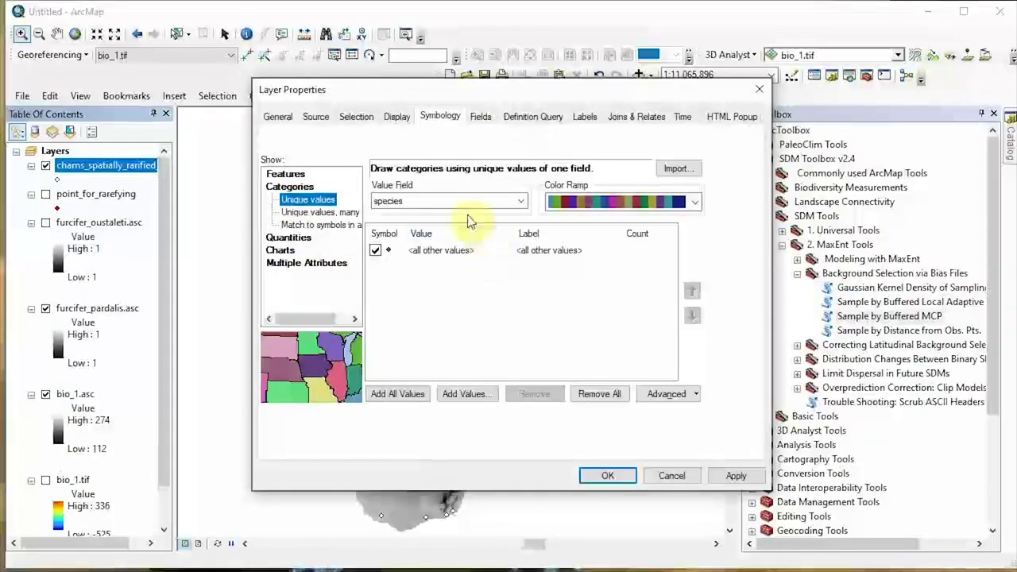
{"action": "left_click", "coordinate": [396, 393]}
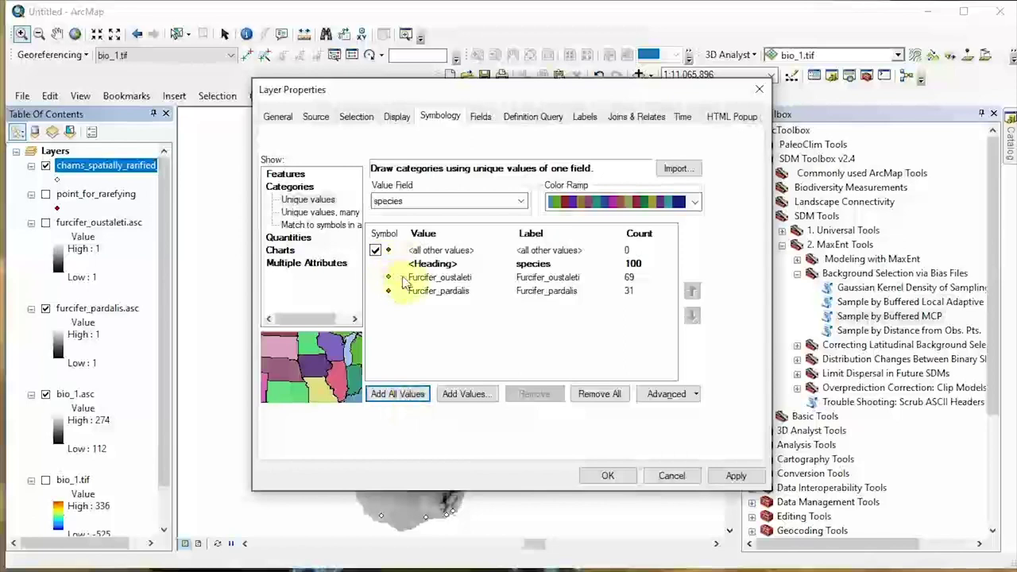
{"action": "left_click", "coordinate": [425, 278]}
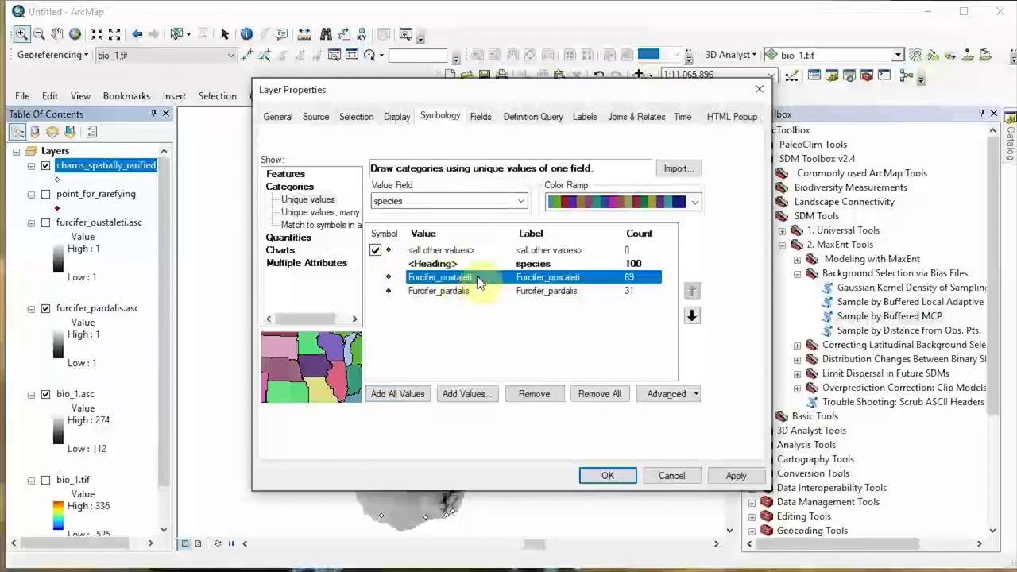
{"action": "left_click", "coordinate": [534, 393]}
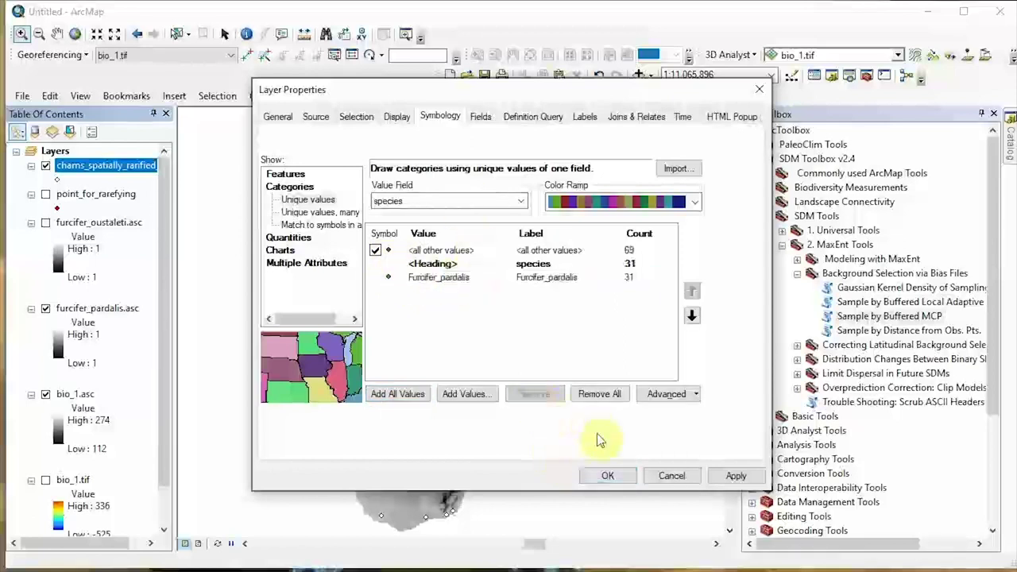
{"action": "left_click", "coordinate": [374, 250]}
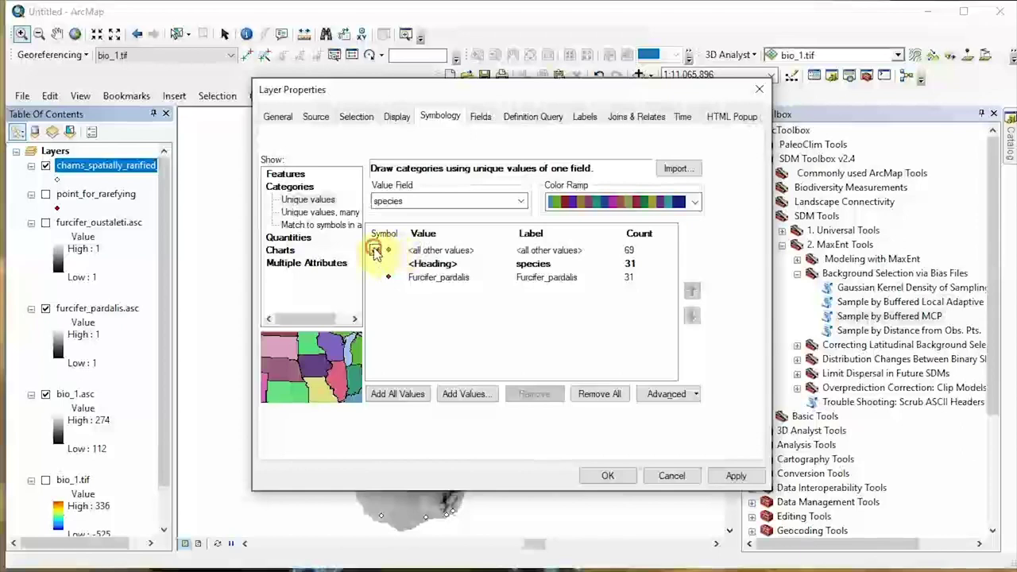
{"action": "left_click", "coordinate": [736, 475]}
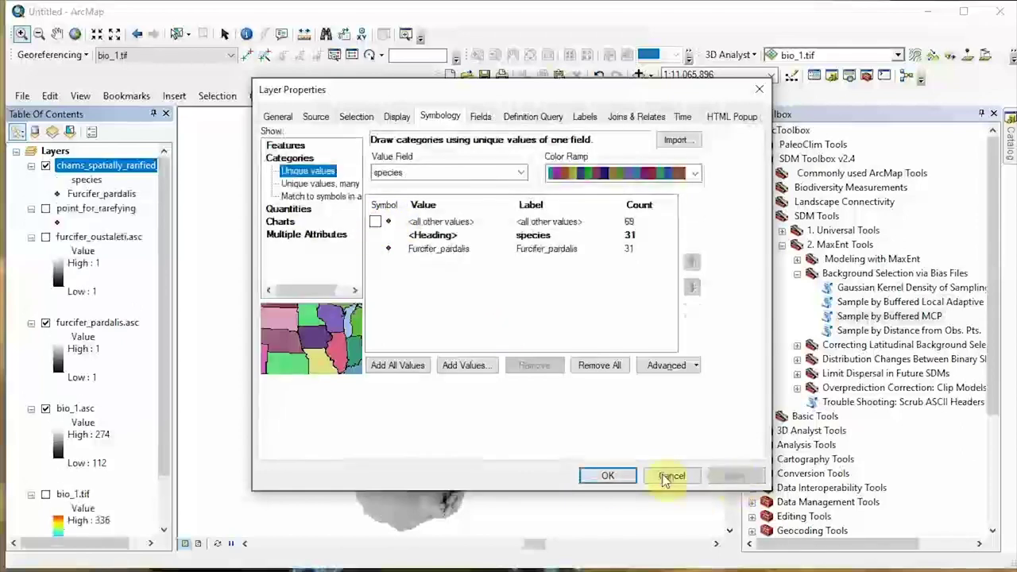
{"action": "left_click", "coordinate": [607, 475]}
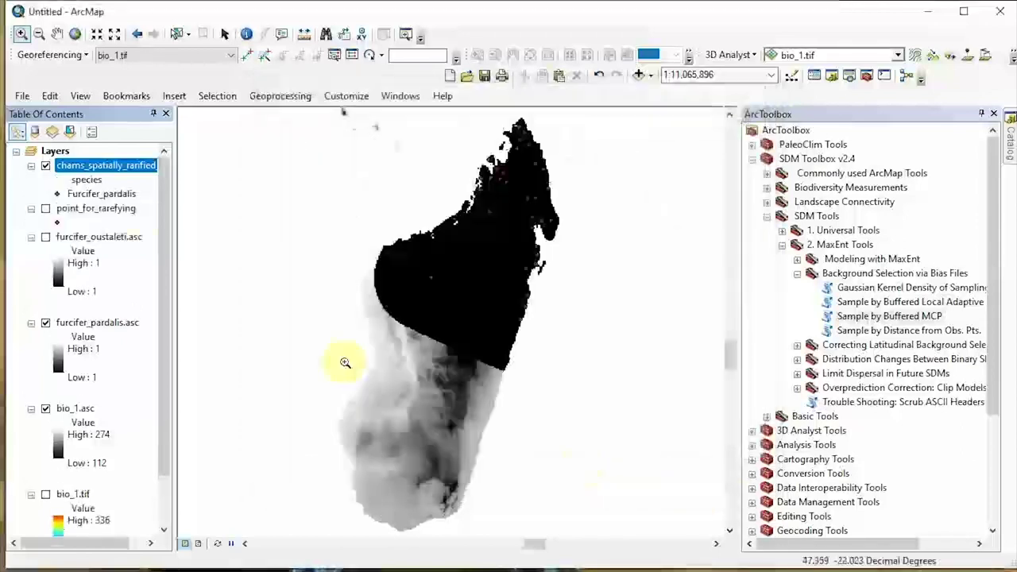
Recolor the Furcifer_pardalis point symbol red in the spatially rarefied layer.
{"action": "right_click", "coordinate": [57, 194]}
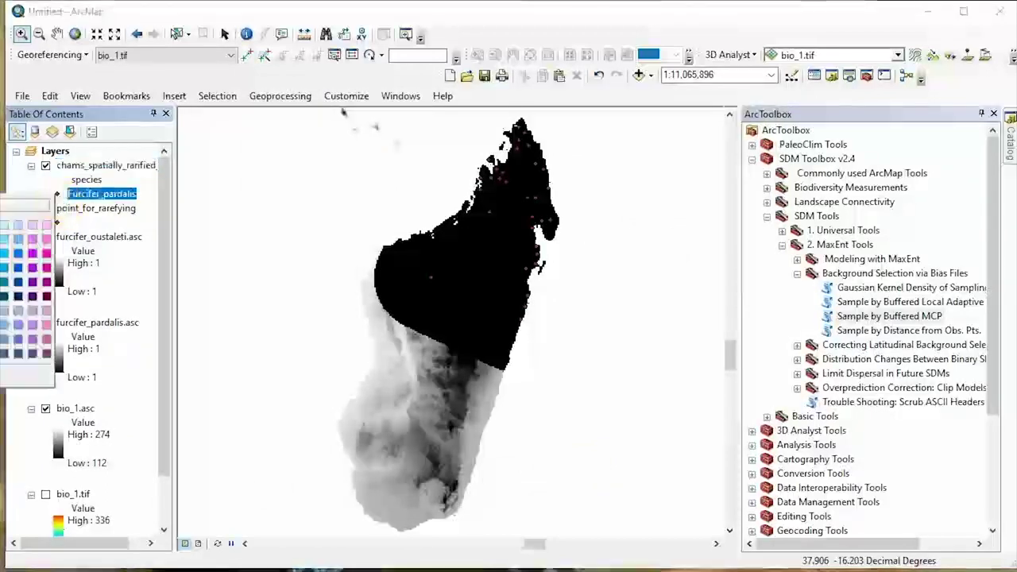
{"action": "left_click", "coordinate": [52, 194]}
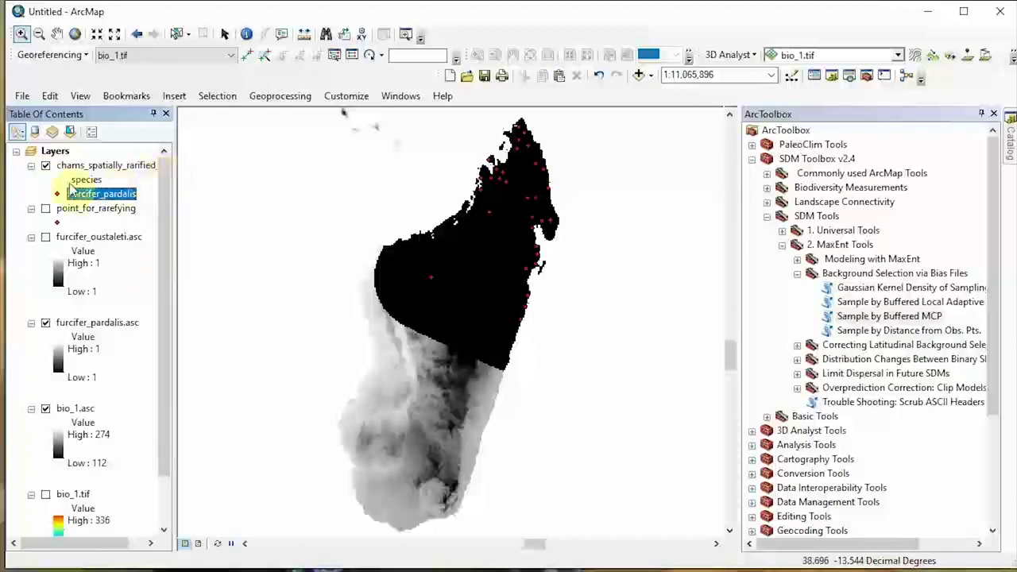
Collapse and hide the spatially rarefied chameleon points layer.
{"action": "left_click", "coordinate": [32, 166]}
{"action": "left_click", "coordinate": [45, 167]}
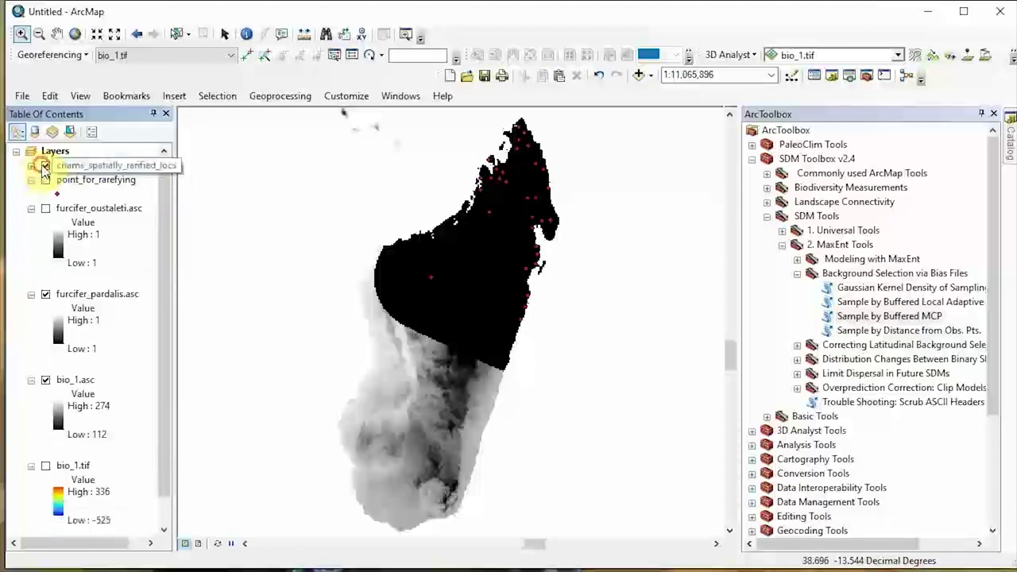
{"action": "key", "text": "F2"}
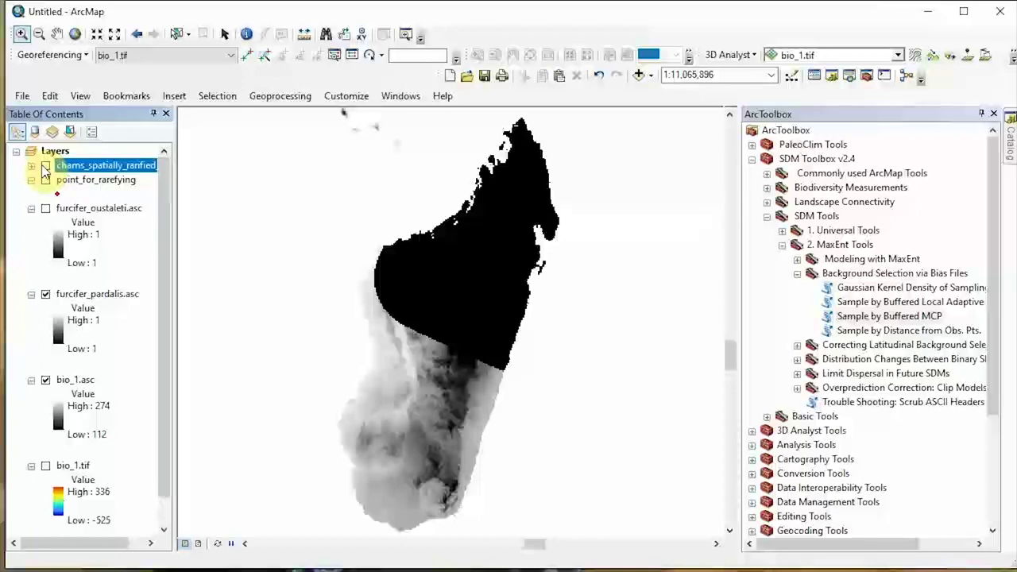
Open Run MaxEnt: Spatial Jackknifing and set the MaxEnt jar location to maxent.jar in the Desktop maxent folder.
{"action": "left_click", "coordinate": [798, 273]}
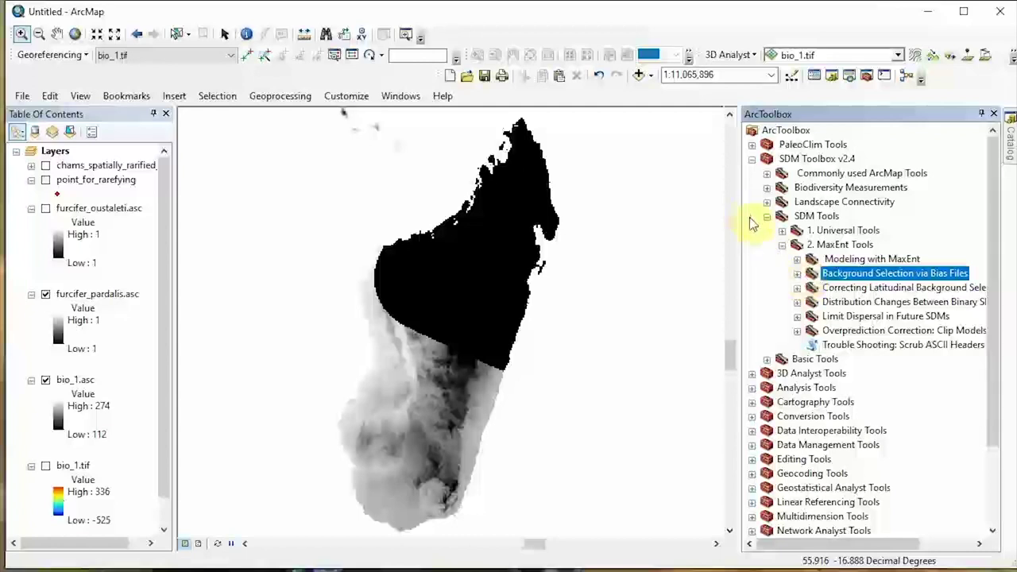
{"action": "left_click", "coordinate": [797, 259]}
{"action": "double_click", "coordinate": [869, 274]}
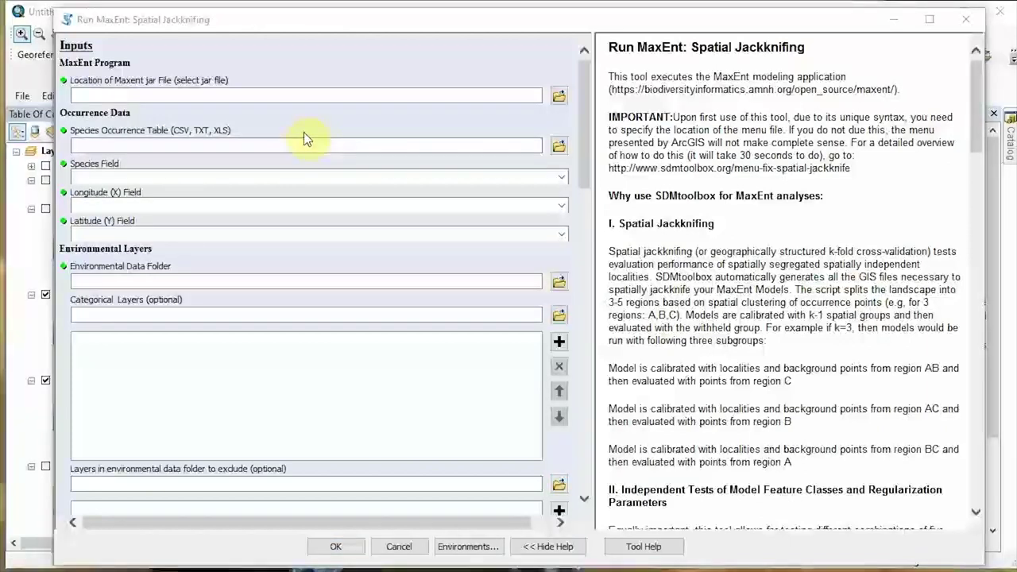
{"action": "left_click", "coordinate": [559, 96]}
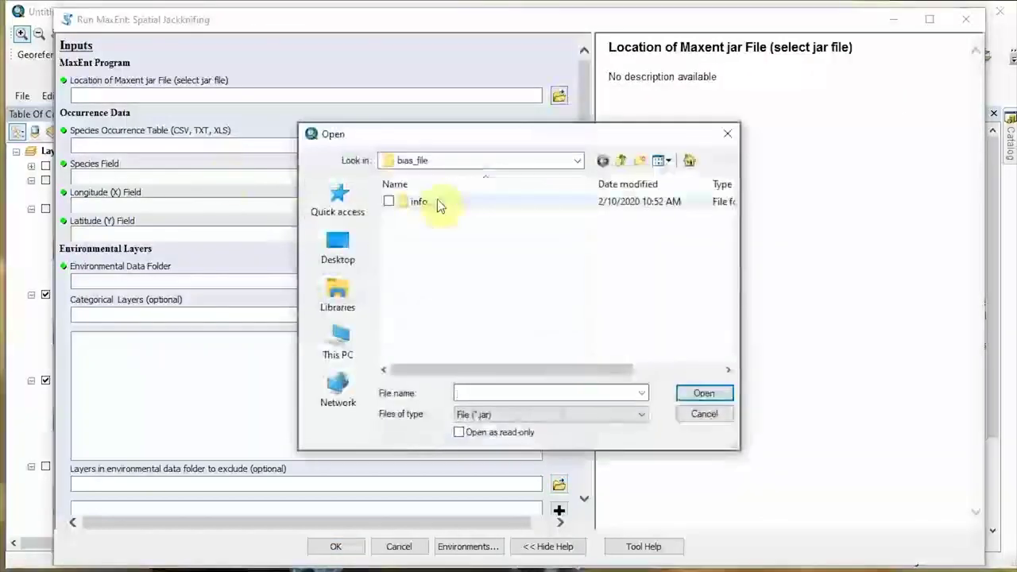
{"action": "left_click", "coordinate": [350, 259]}
{"action": "left_click_drag", "start_coordinate": [731, 224], "coordinate": [729, 314]}
{"action": "left_click", "coordinate": [464, 284]}
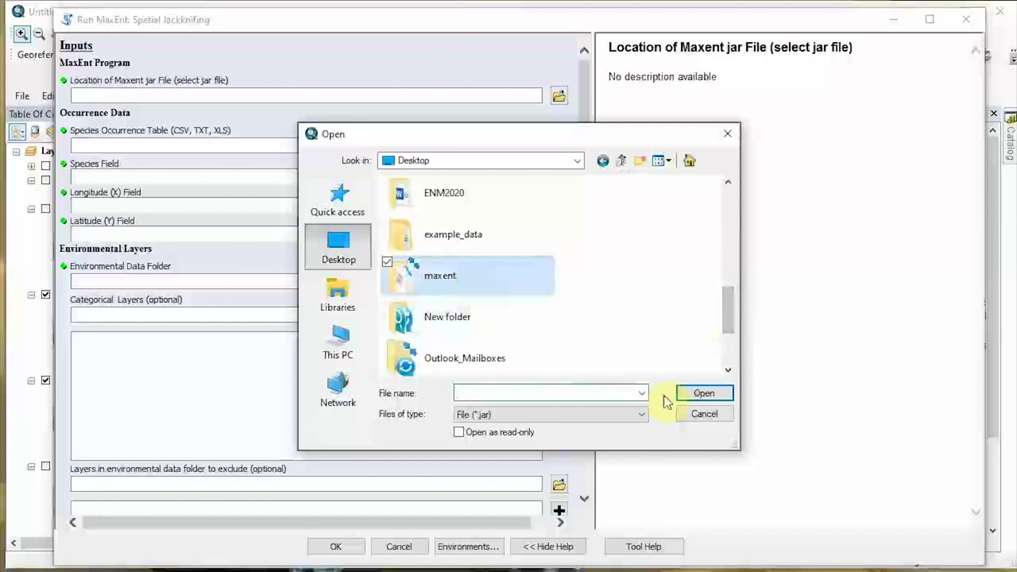
{"action": "left_click", "coordinate": [704, 394]}
{"action": "left_click", "coordinate": [428, 201]}
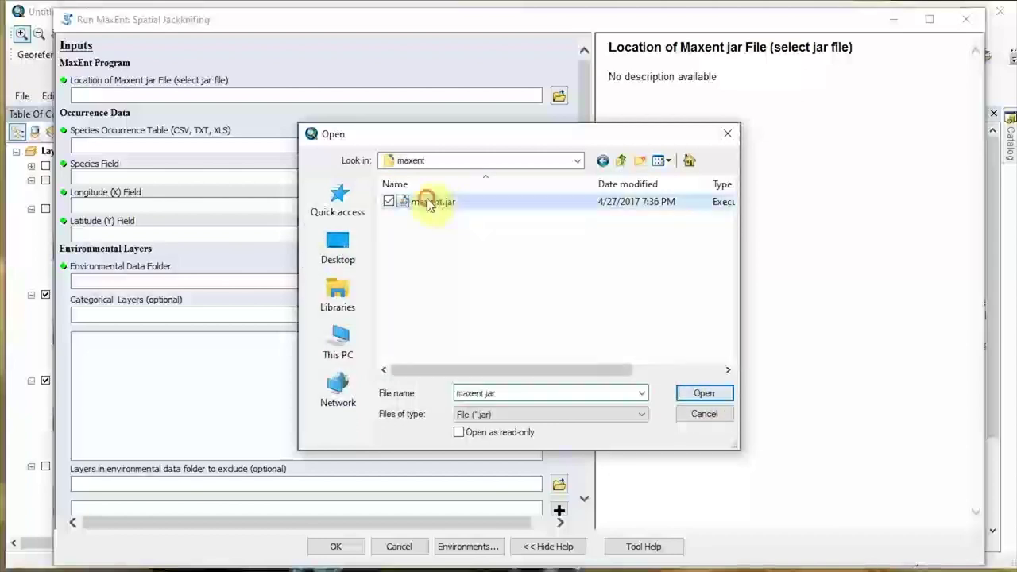
{"action": "left_click", "coordinate": [726, 399]}
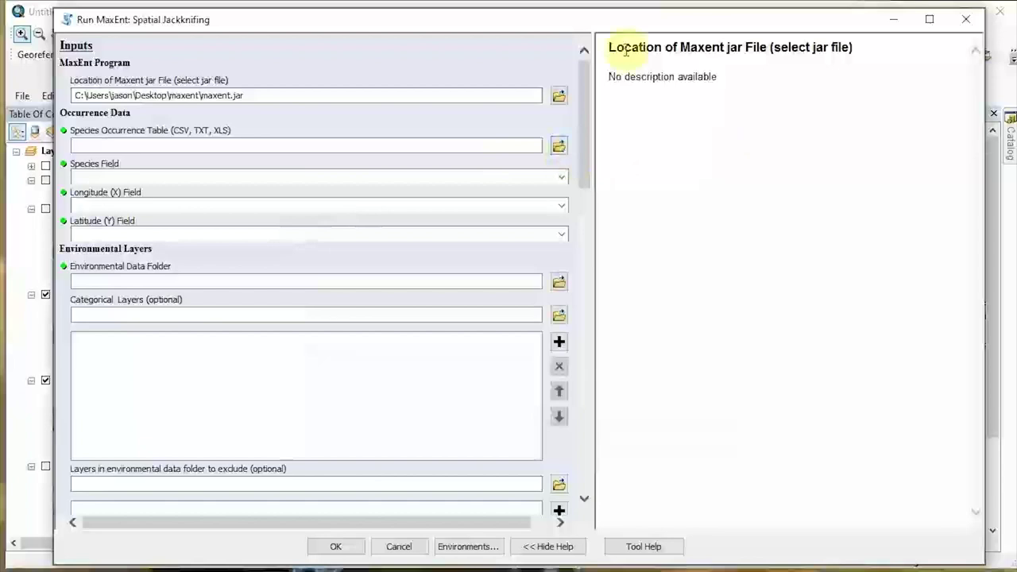
{"action": "left_click", "coordinate": [516, 64]}
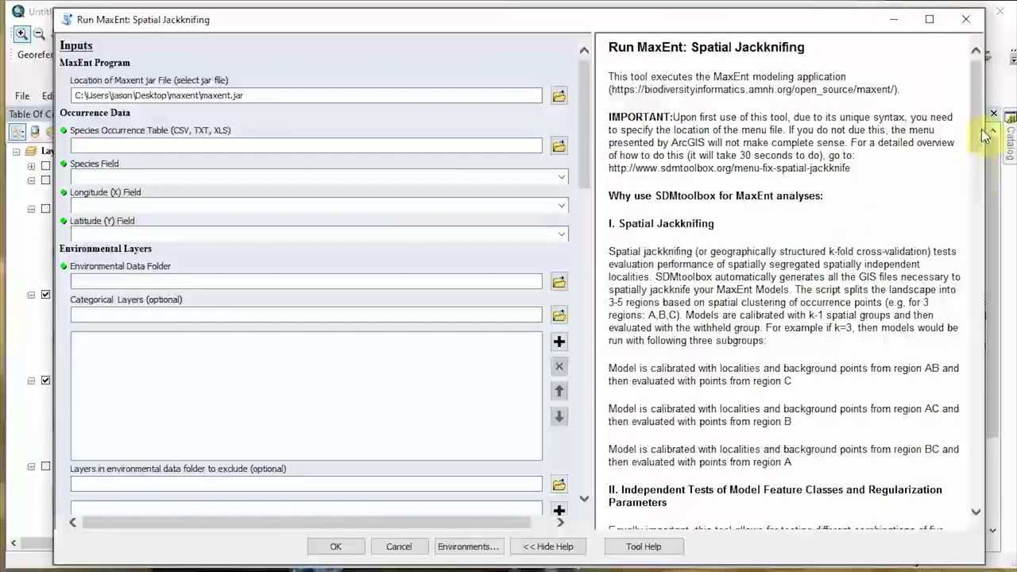
{"action": "left_click_drag", "start_coordinate": [978, 151], "coordinate": [982, 105]}
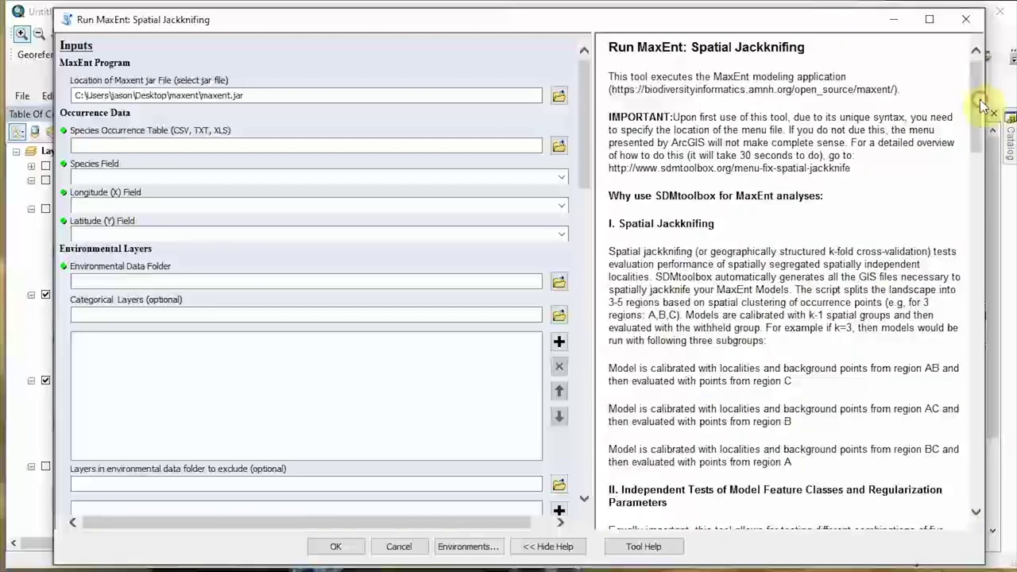
Use chams_rarefied_points.csv from the rarefied_points folder as the species occurrence table, with the species, Longitude and Latitude fields.
{"action": "left_click", "coordinate": [555, 136]}
{"action": "left_click", "coordinate": [558, 143]}
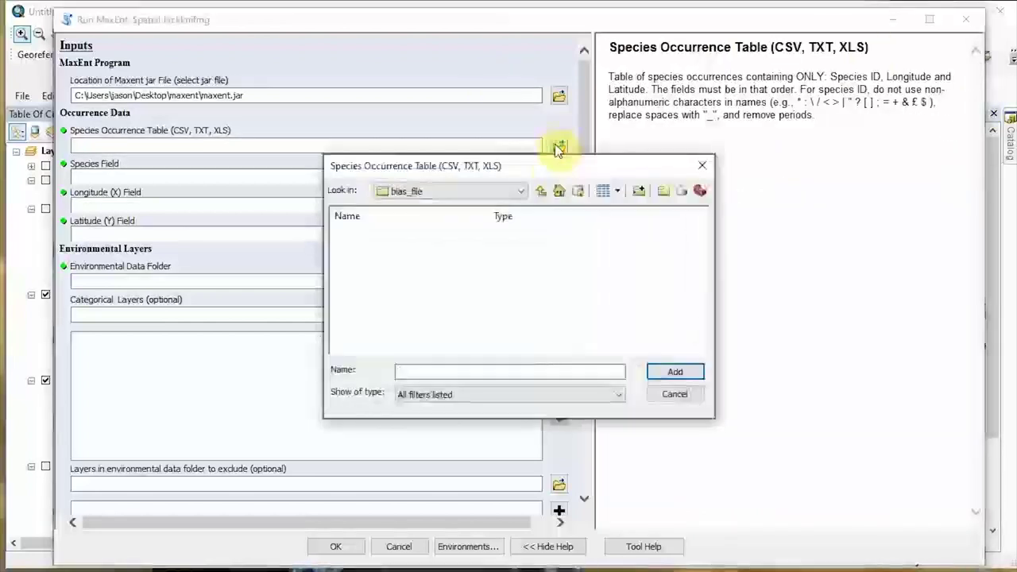
{"action": "left_click", "coordinate": [405, 191]}
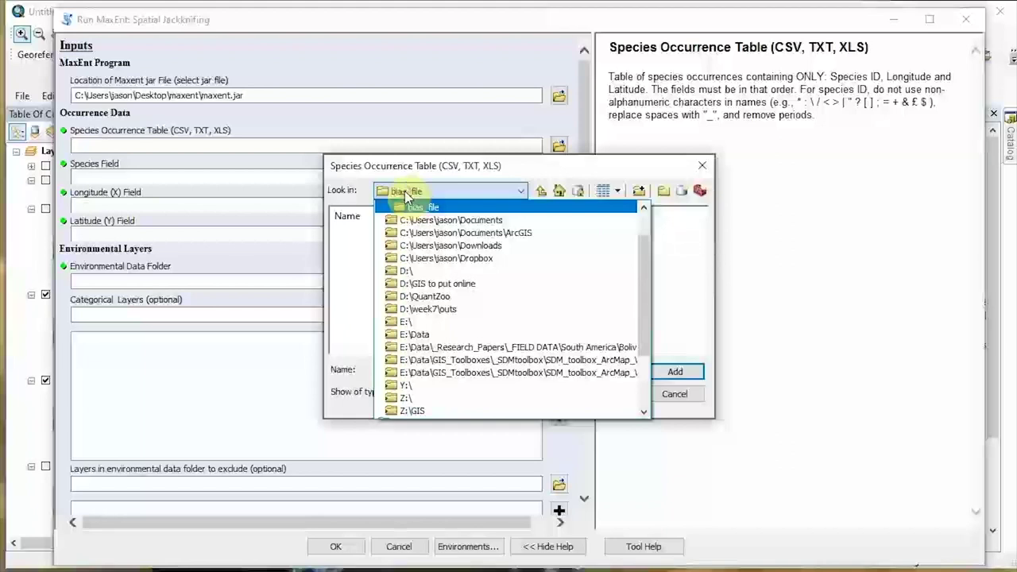
{"action": "scroll", "coordinate": [405, 190], "scroll_direction": "up", "scroll_amount": 2}
{"action": "left_click", "coordinate": [429, 218]}
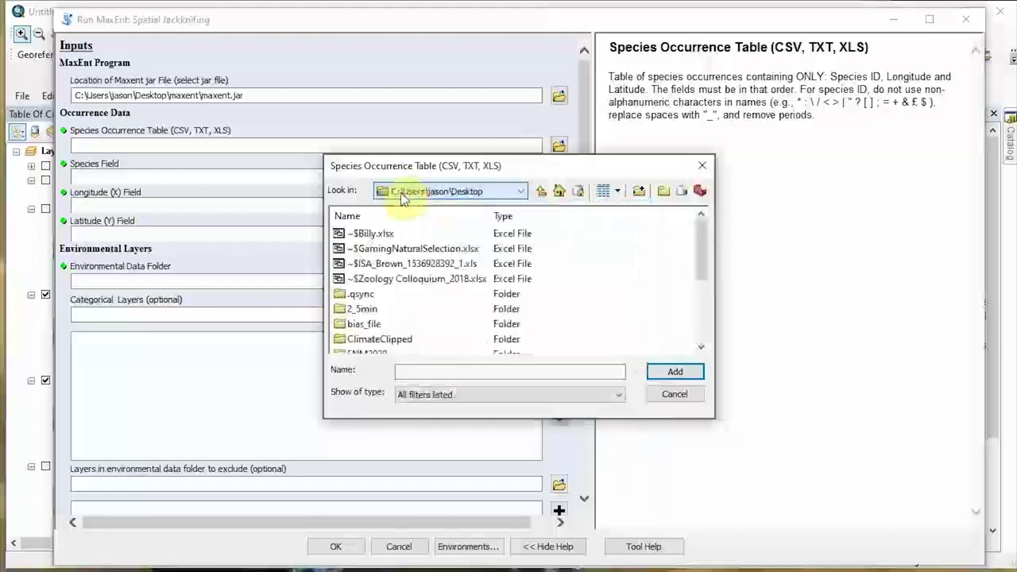
{"action": "scroll", "coordinate": [371, 317], "scroll_direction": "down", "scroll_amount": 3}
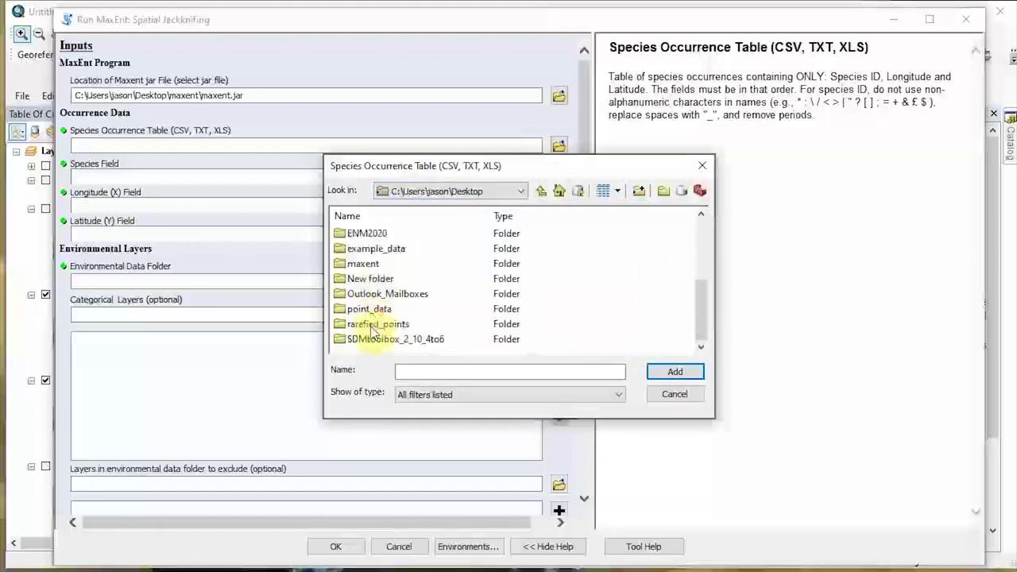
{"action": "double_click", "coordinate": [373, 325]}
{"action": "left_click", "coordinate": [362, 249]}
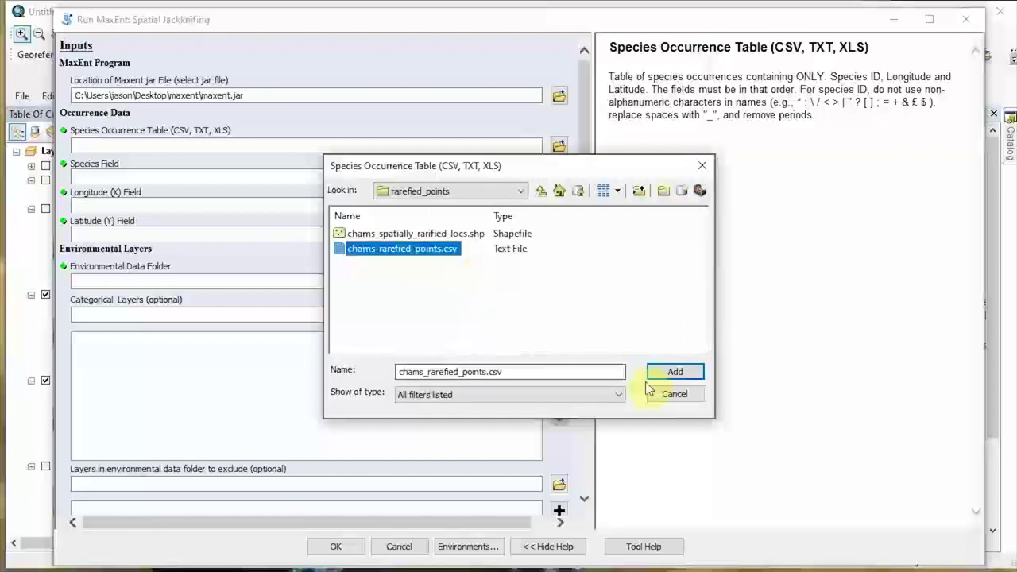
{"action": "left_click", "coordinate": [672, 373]}
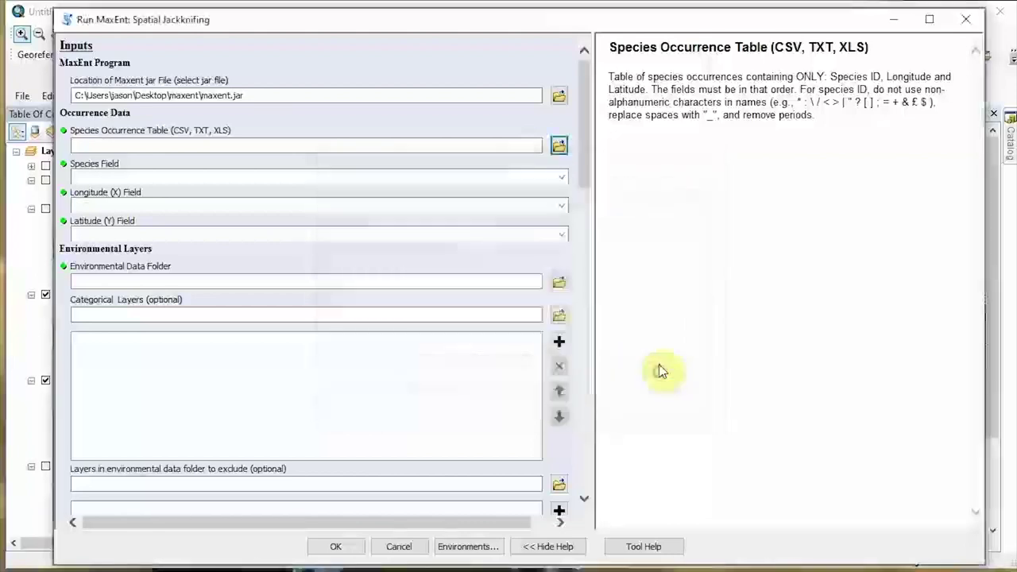
{"action": "left_click", "coordinate": [545, 183]}
{"action": "key", "text": "Tab"}
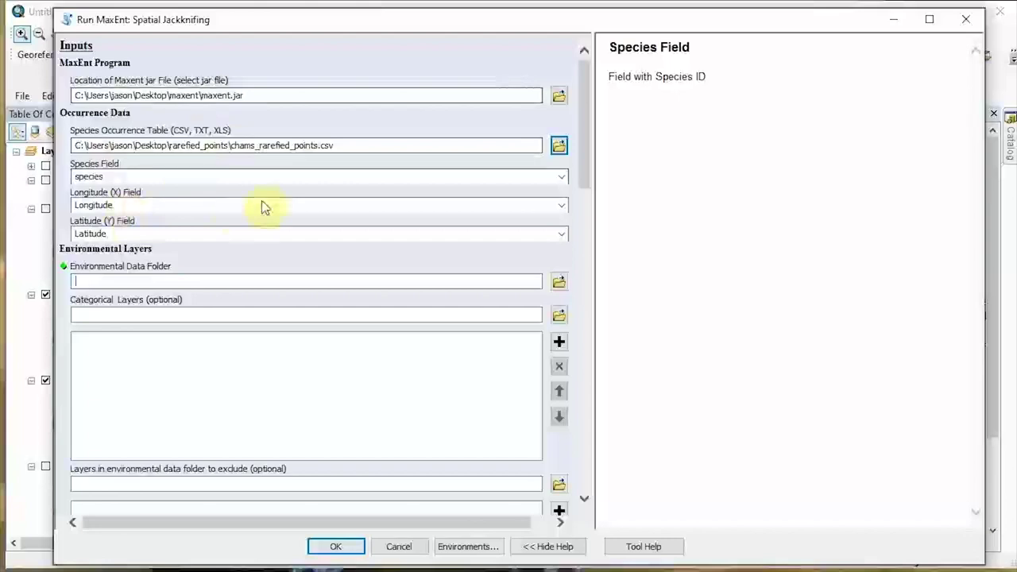
Set the environmental data folder to ClimateClipped on the Desktop and review the remaining tool settings.
{"action": "left_click", "coordinate": [565, 283]}
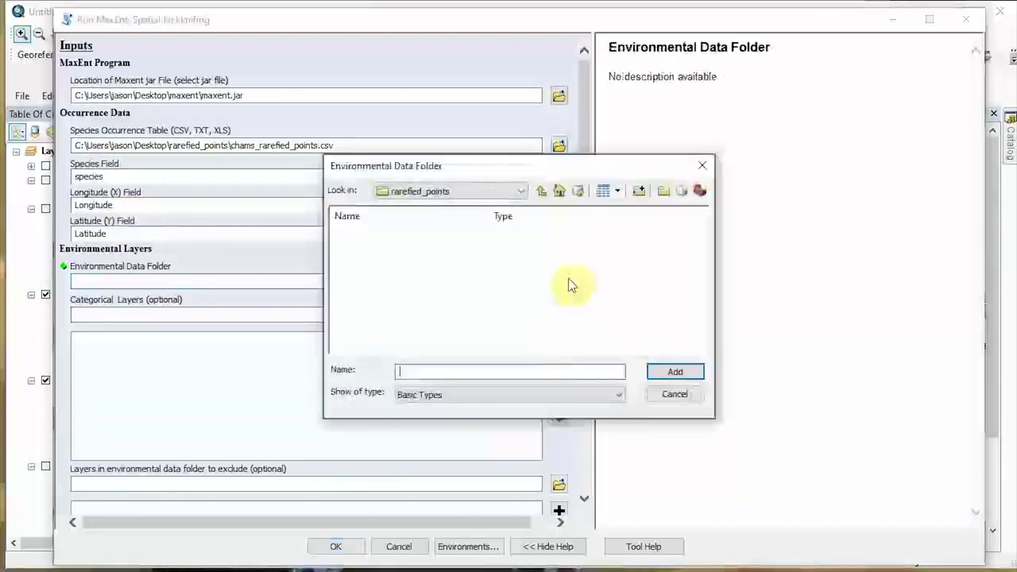
{"action": "left_click", "coordinate": [508, 193]}
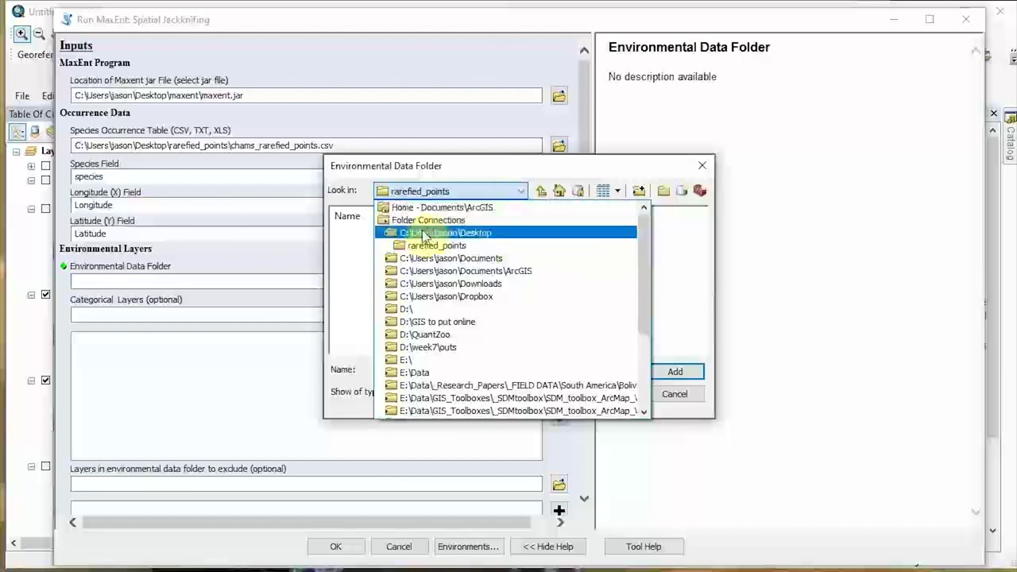
{"action": "left_click", "coordinate": [421, 232]}
{"action": "left_click", "coordinate": [386, 342]}
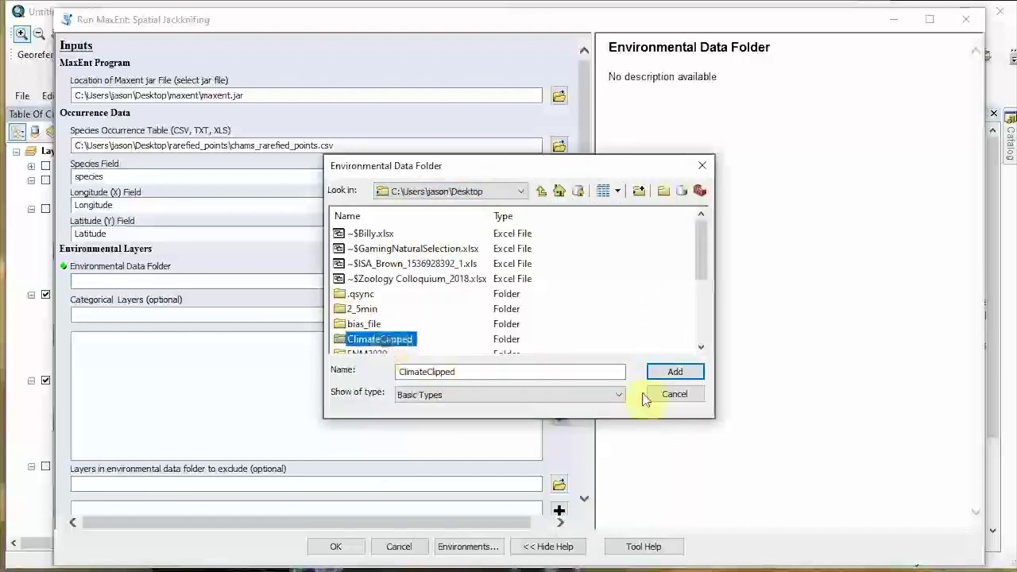
{"action": "left_click", "coordinate": [674, 372]}
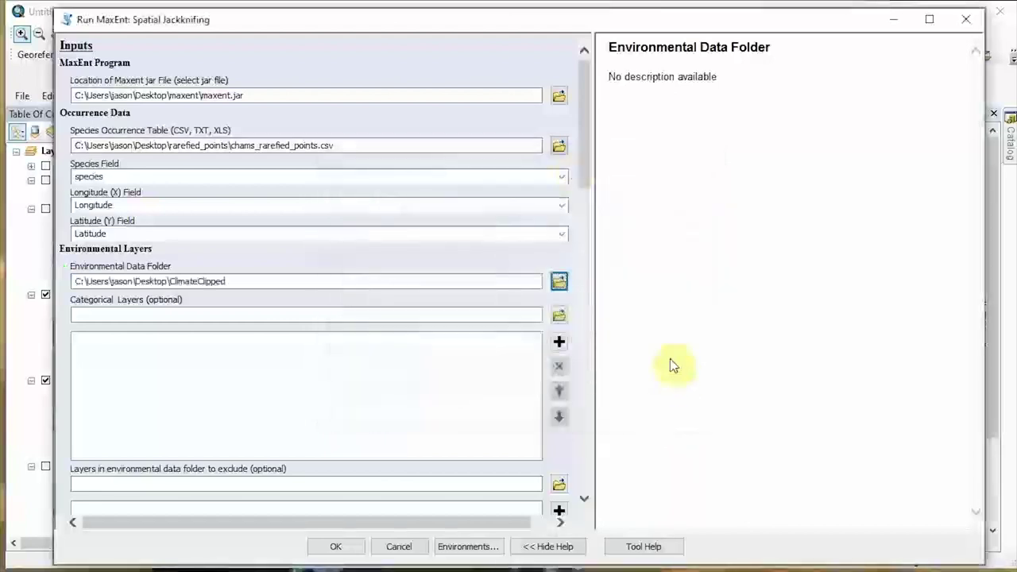
{"action": "left_click_drag", "start_coordinate": [585, 141], "coordinate": [587, 181]}
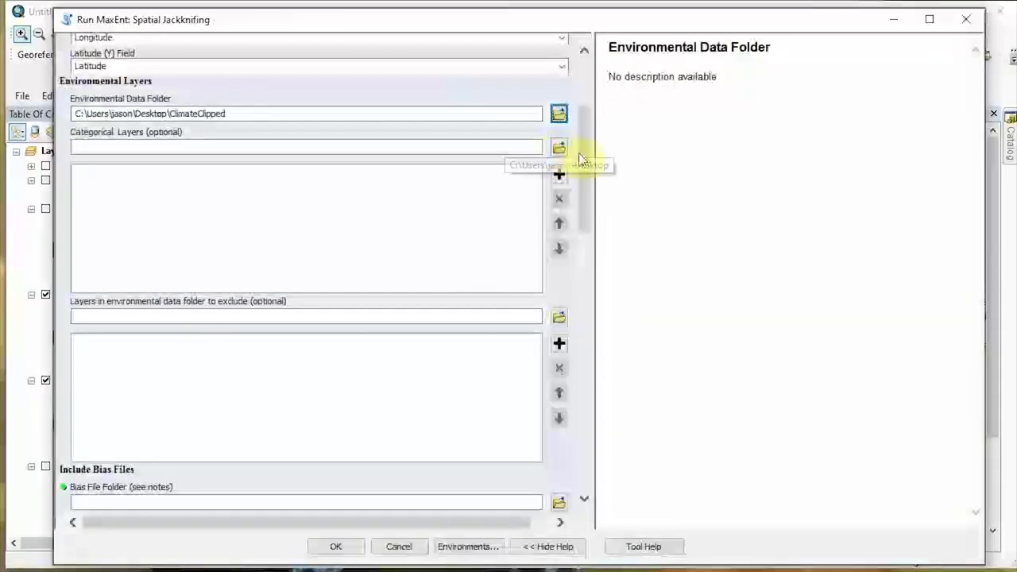
{"action": "left_click_drag", "start_coordinate": [580, 152], "coordinate": [579, 187]}
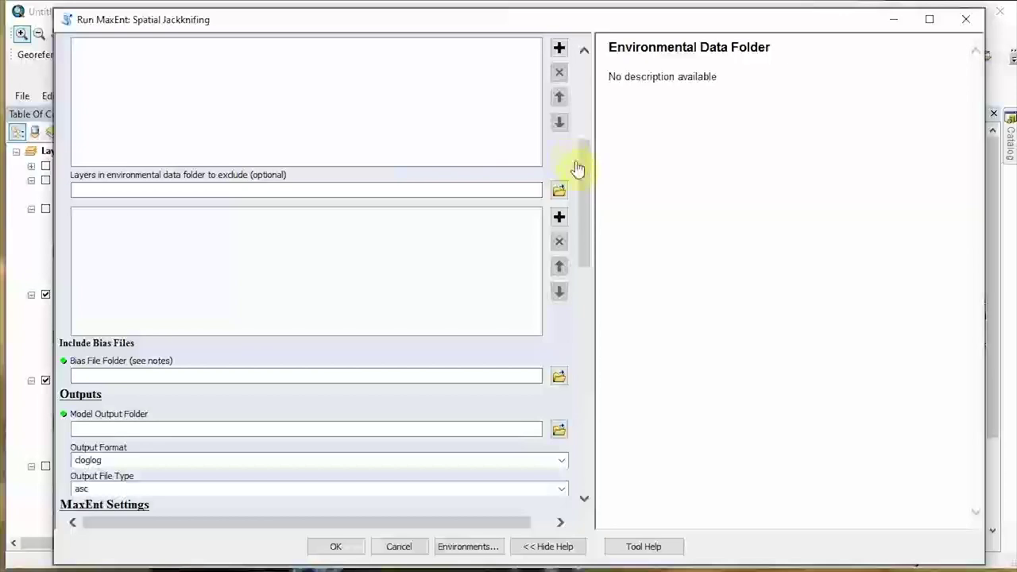
{"action": "left_click_drag", "start_coordinate": [587, 163], "coordinate": [586, 223]}
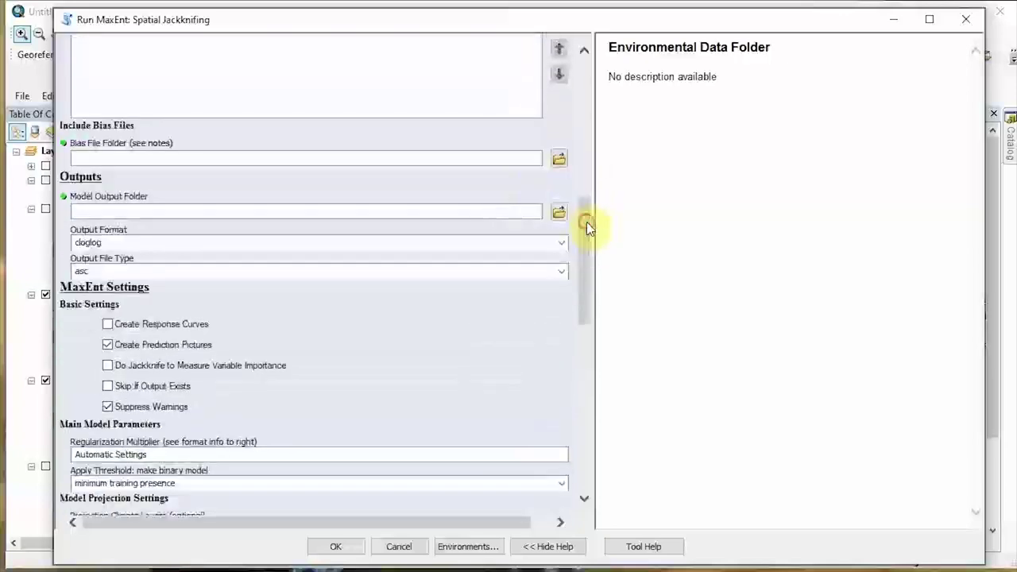
{"action": "left_click_drag", "start_coordinate": [586, 221], "coordinate": [587, 153]}
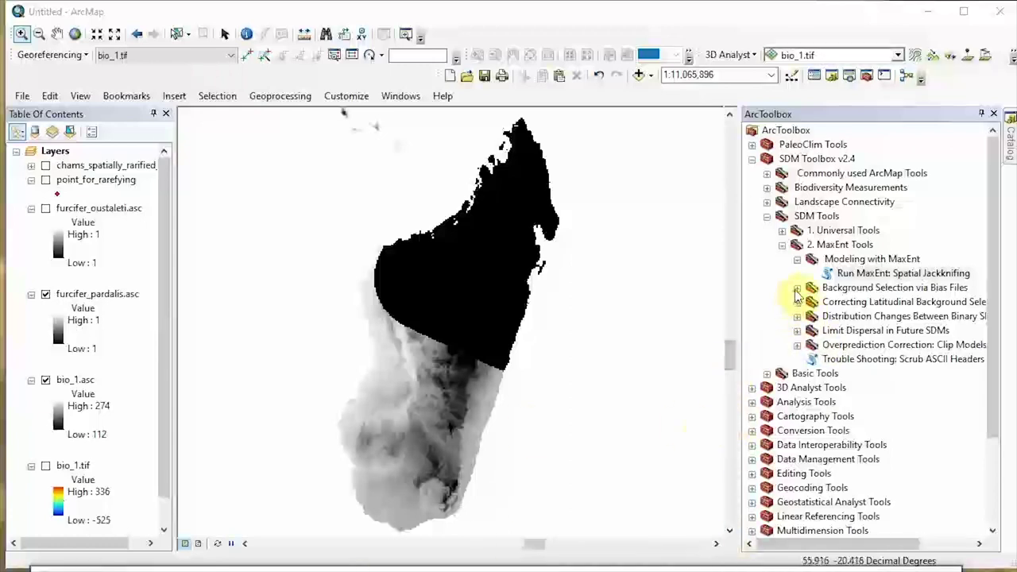
Open Remove Highly Correlated Variables and add all the bio .asc rasters from the ClimateClipped folder as input environment layers.
{"action": "left_click", "coordinate": [781, 231]}
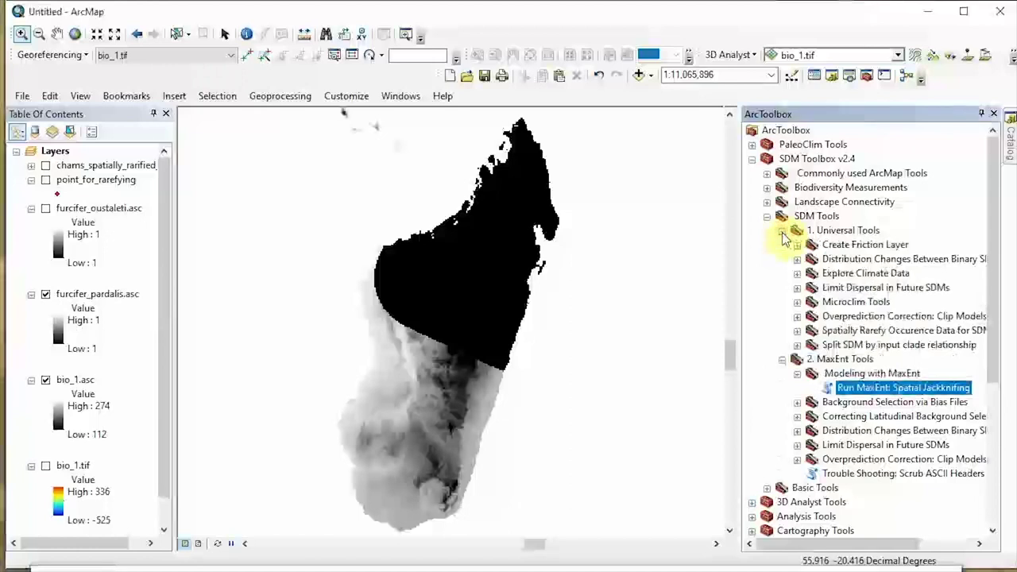
{"action": "left_click", "coordinate": [797, 273]}
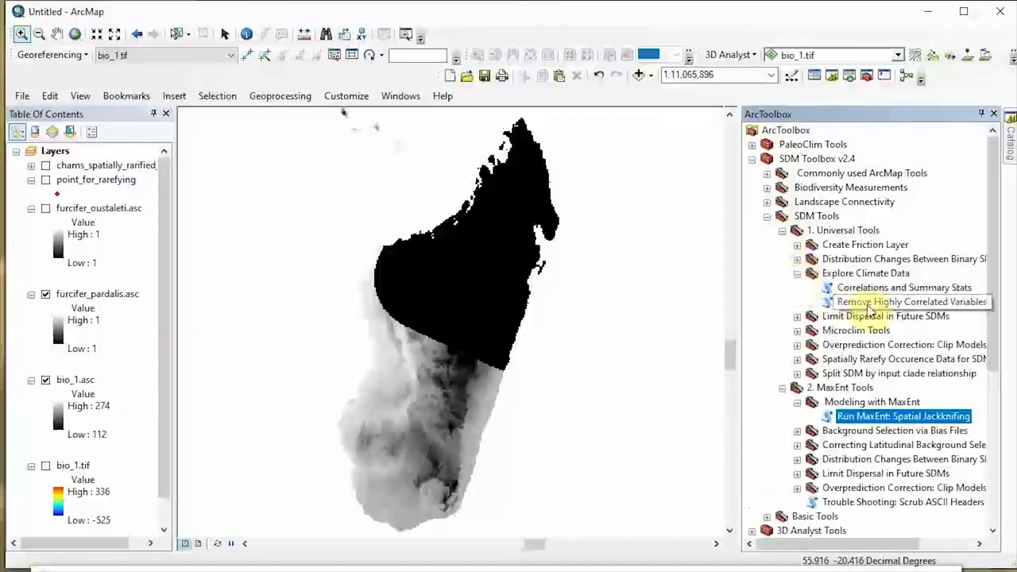
{"action": "double_click", "coordinate": [869, 309]}
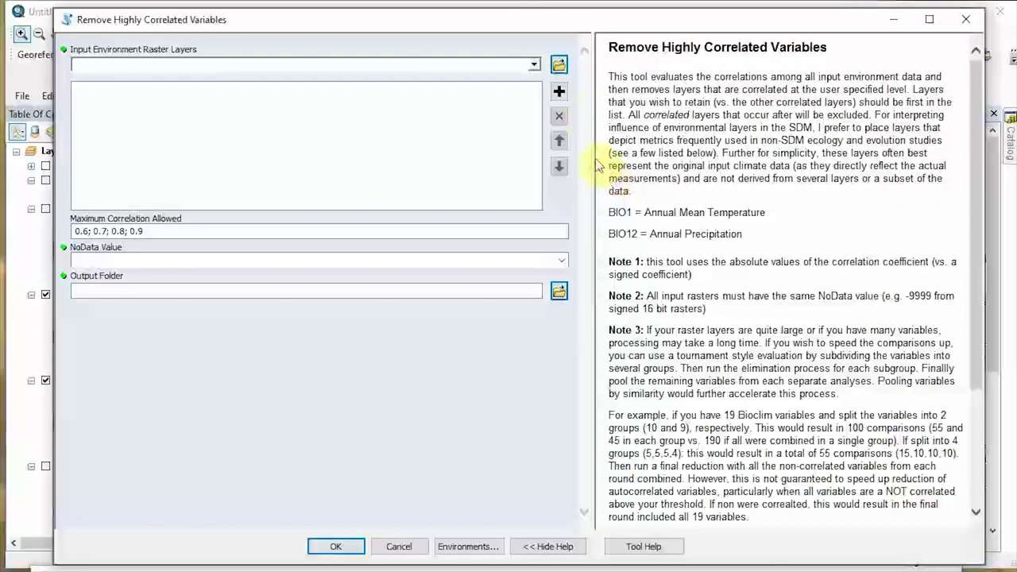
{"action": "left_click", "coordinate": [533, 64]}
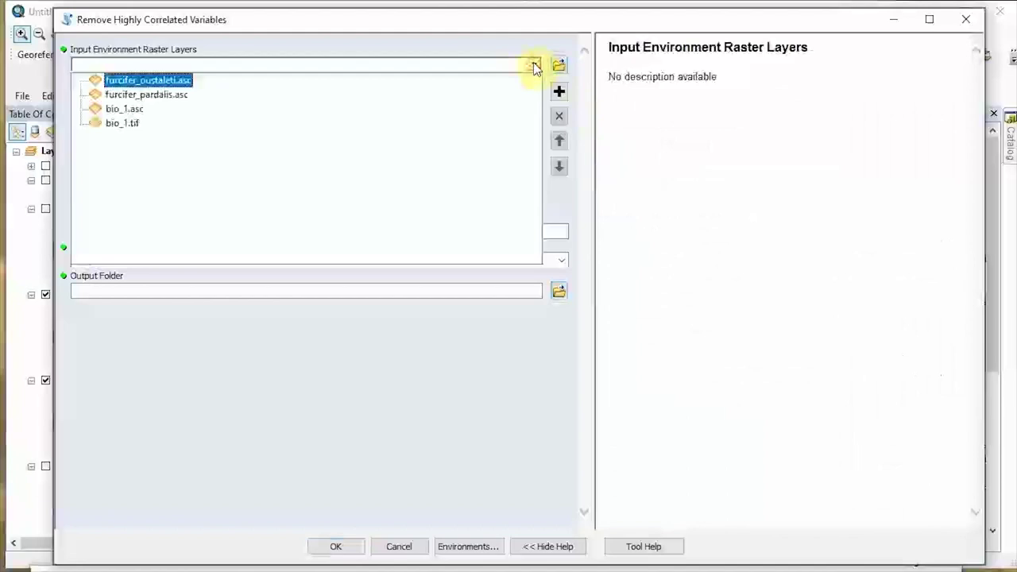
{"action": "left_click", "coordinate": [533, 65]}
{"action": "left_click", "coordinate": [559, 64]}
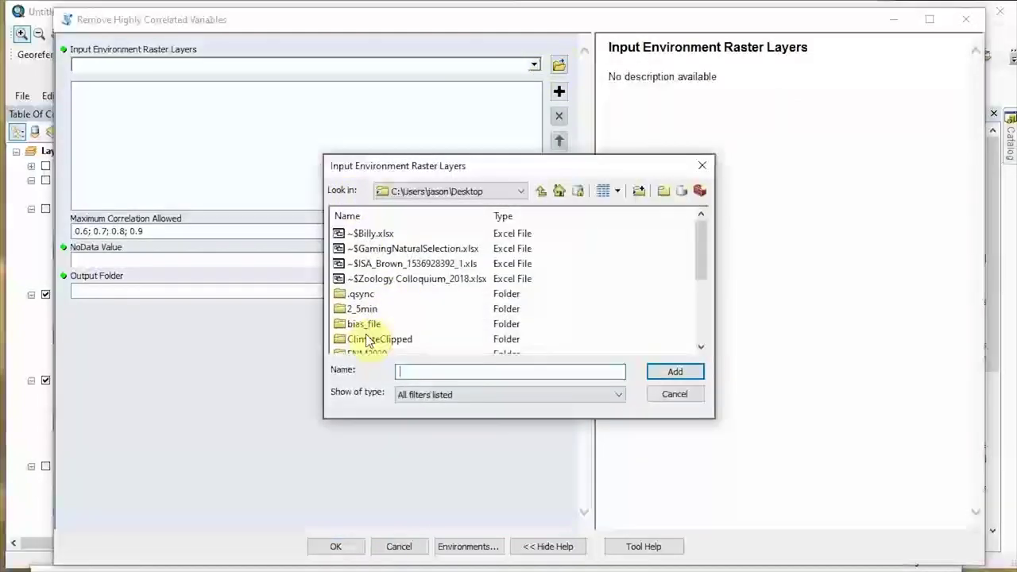
{"action": "double_click", "coordinate": [367, 340]}
{"action": "left_click", "coordinate": [359, 234]}
{"action": "scroll", "coordinate": [662, 265], "scroll_direction": "down", "scroll_amount": 4}
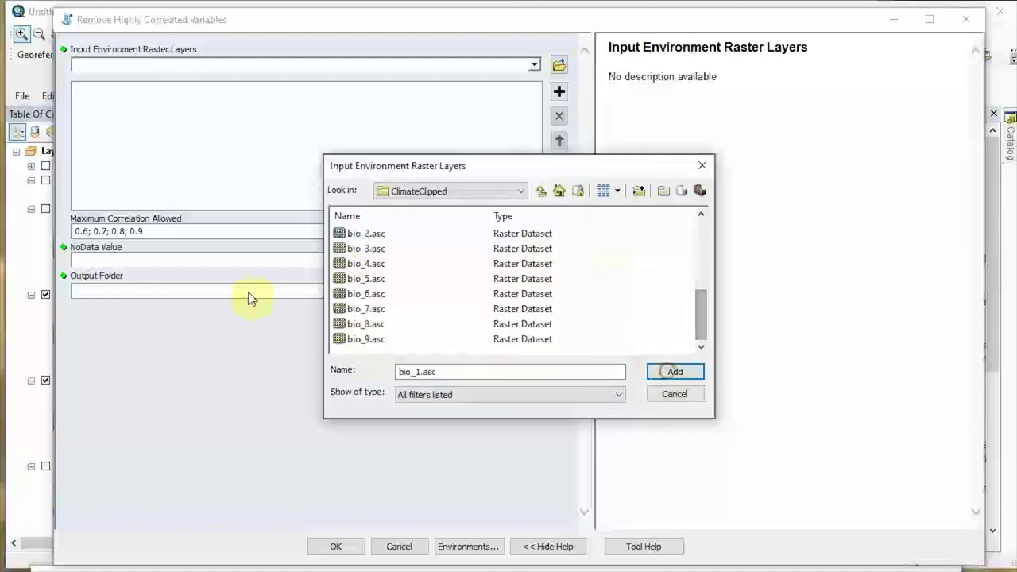
{"action": "left_click", "coordinate": [383, 340], "text": "shift"}
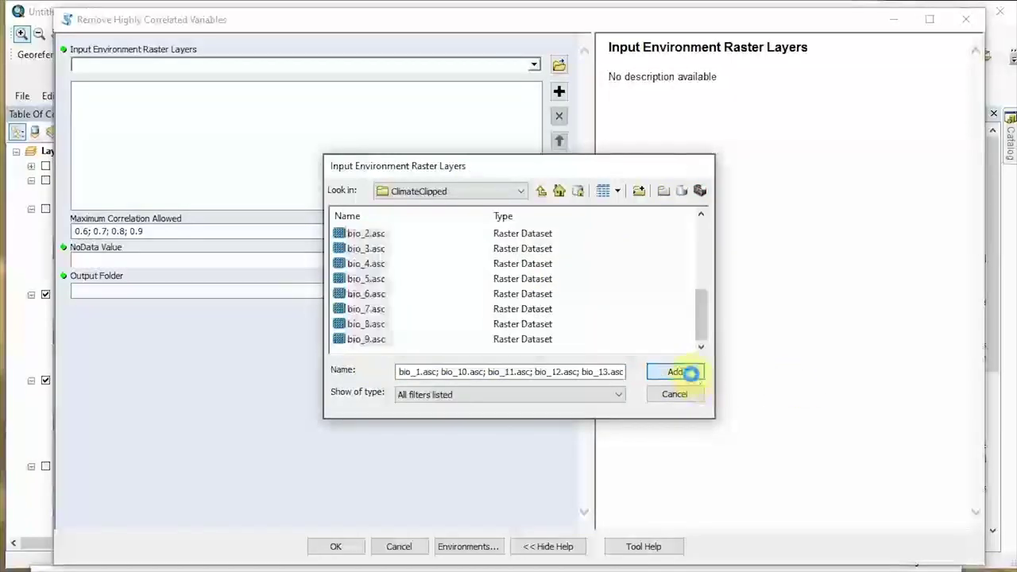
{"action": "left_click", "coordinate": [675, 371]}
Set the NoData value to -9999 for the correlated variable removal, keeping the correlation thresholds 0.6; 0.7; 0.8; 0.9.
{"action": "left_click", "coordinate": [204, 238]}
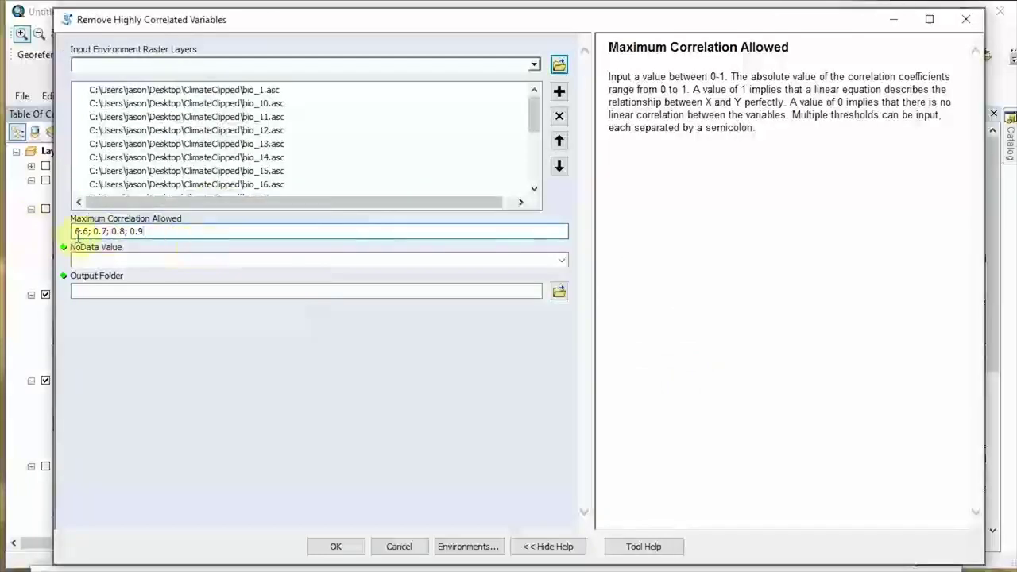
{"action": "left_click", "coordinate": [151, 255]}
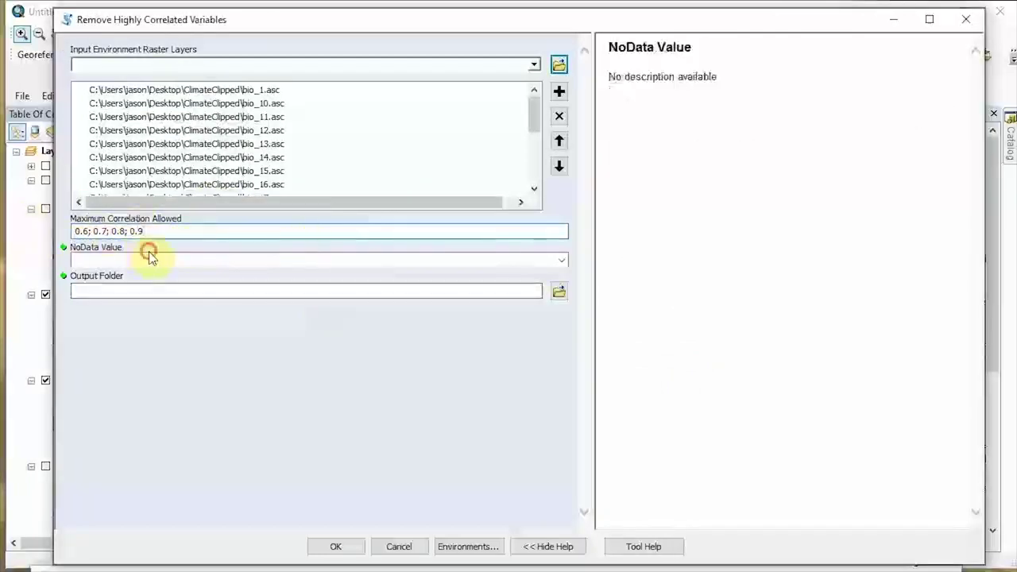
{"action": "left_click", "coordinate": [568, 268]}
{"action": "left_click", "coordinate": [556, 264]}
{"action": "left_click", "coordinate": [282, 264]}
{"action": "left_click", "coordinate": [563, 260]}
{"action": "left_click", "coordinate": [480, 273]}
Create a folder named clim_corr on the Desktop and set it as the output folder for the correlated variable removal.
{"action": "left_click", "coordinate": [558, 292]}
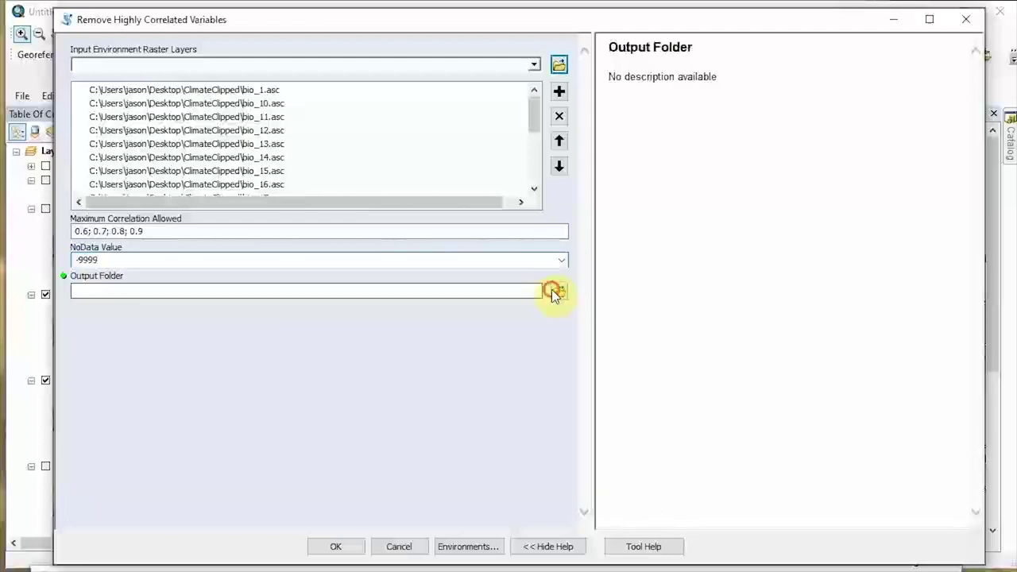
{"action": "left_click", "coordinate": [452, 192]}
{"action": "scroll", "coordinate": [450, 189], "scroll_direction": "up", "scroll_amount": 3}
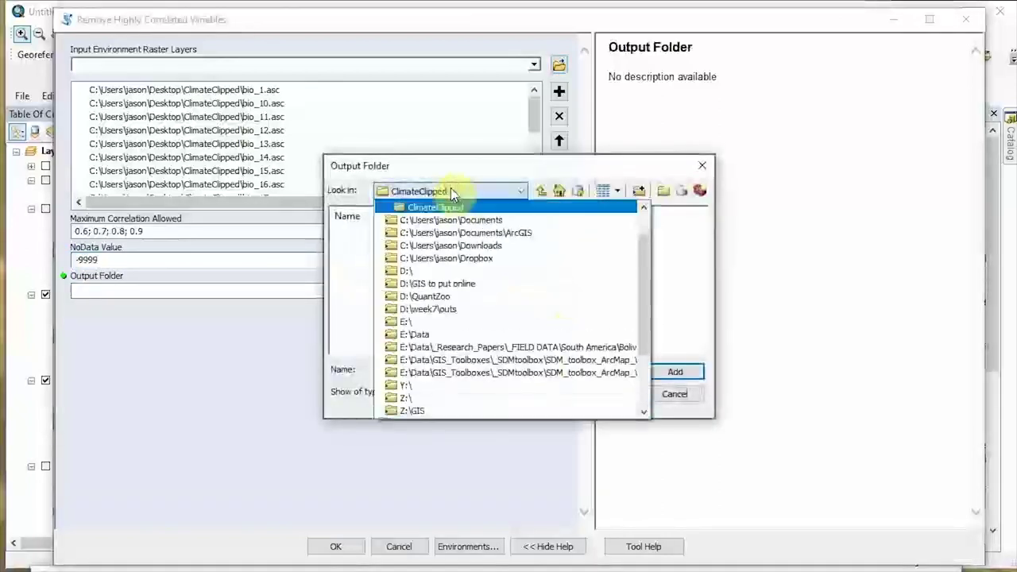
{"action": "left_click", "coordinate": [454, 221]}
{"action": "left_click", "coordinate": [663, 191]}
{"action": "left_click", "coordinate": [475, 192]}
{"action": "left_click", "coordinate": [663, 191]}
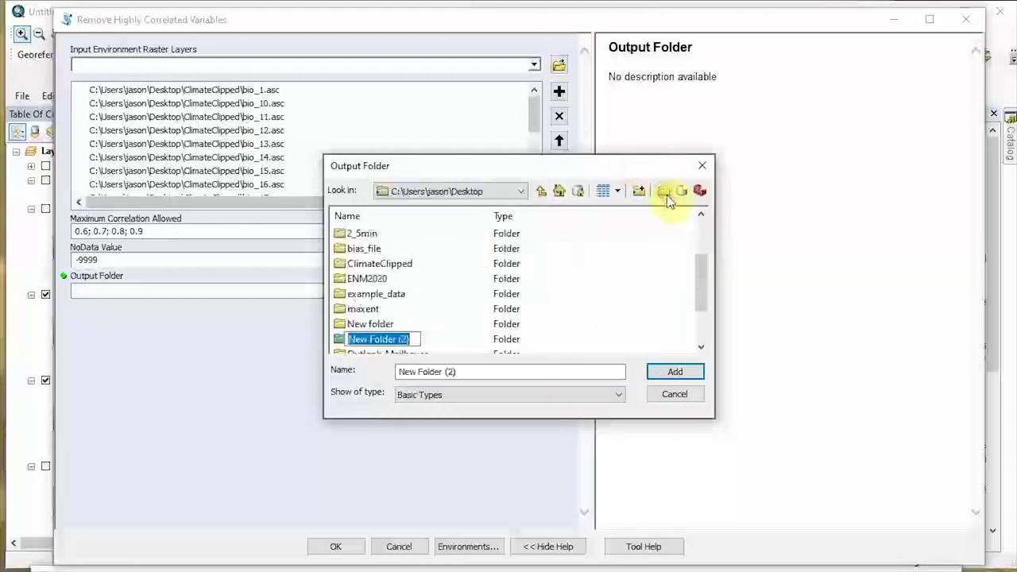
{"action": "type", "text": "clim_cor"}
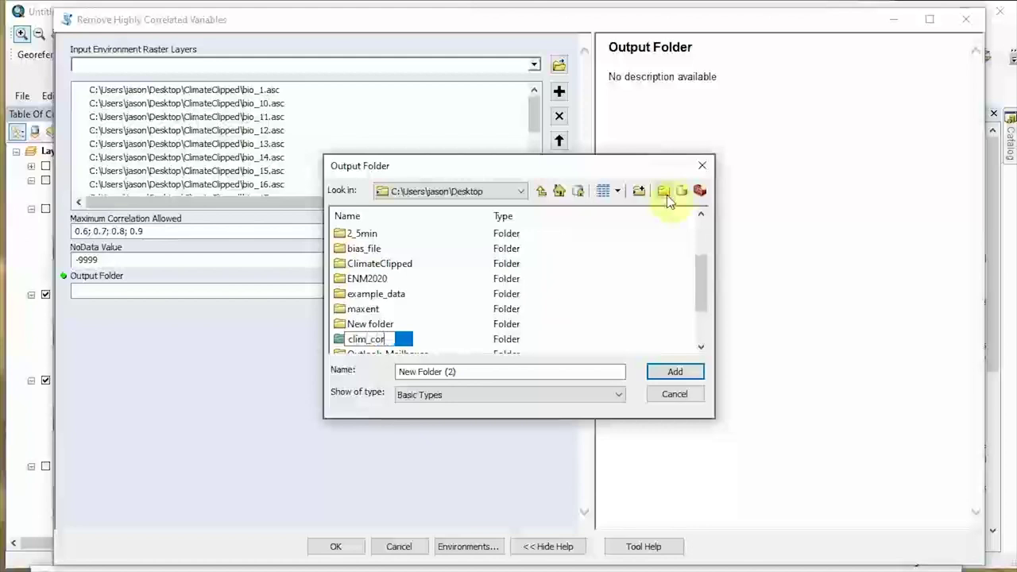
{"action": "type", "text": "r"}
{"action": "key", "text": "Return"}
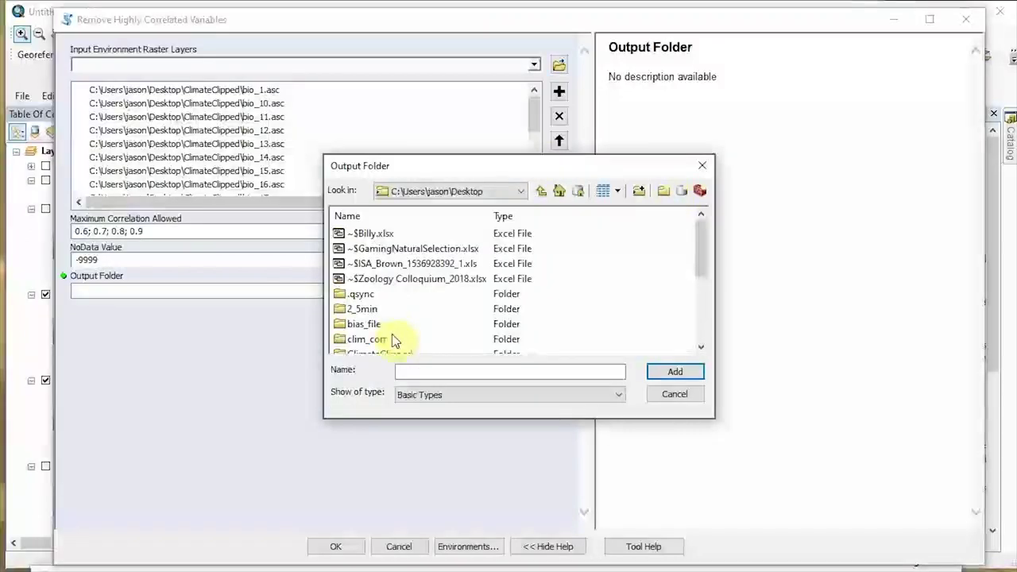
{"action": "left_click", "coordinate": [393, 339]}
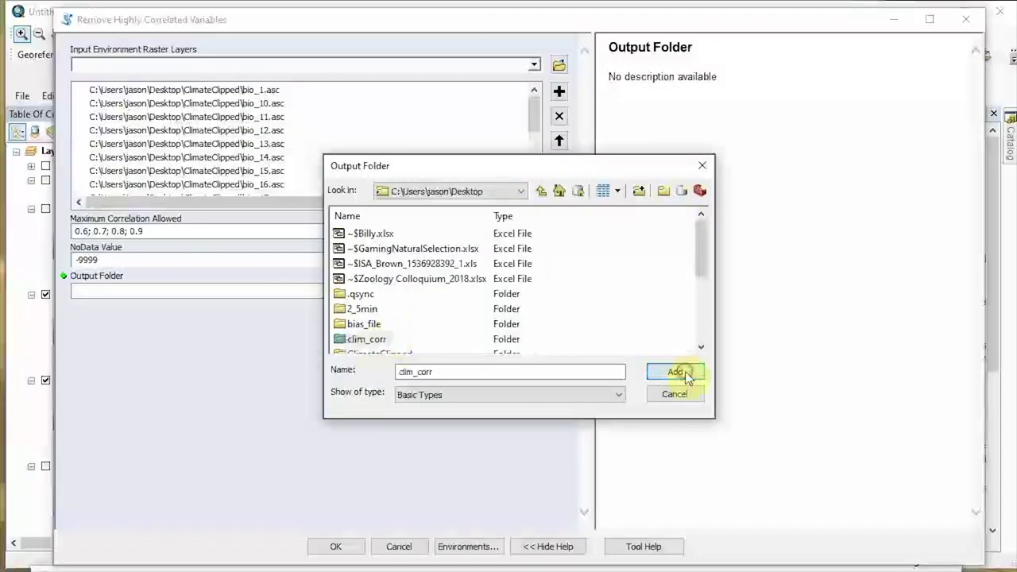
{"action": "left_click", "coordinate": [674, 372]}
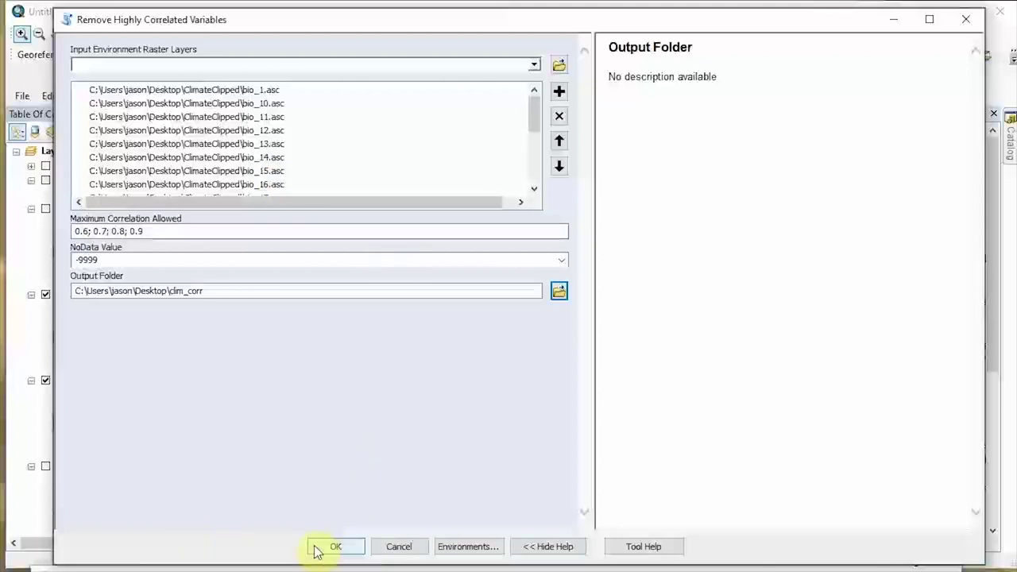
Run Remove Highly Correlated Variables and review the retained layers listed for the 0.9 and 0.8 thresholds.
{"action": "left_click", "coordinate": [315, 550]}
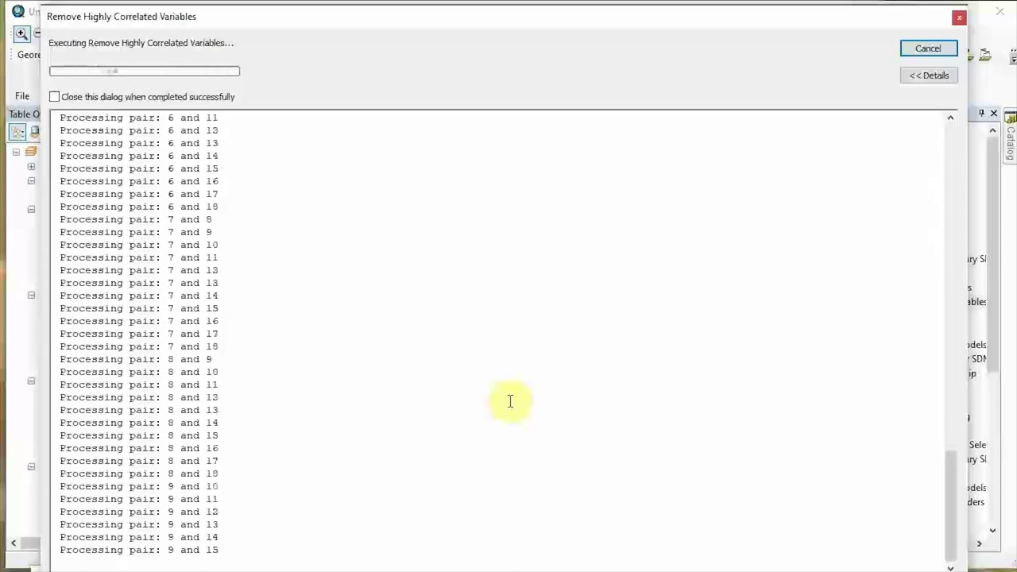
{"action": "scroll", "coordinate": [510, 401], "scroll_direction": "up", "scroll_amount": 6}
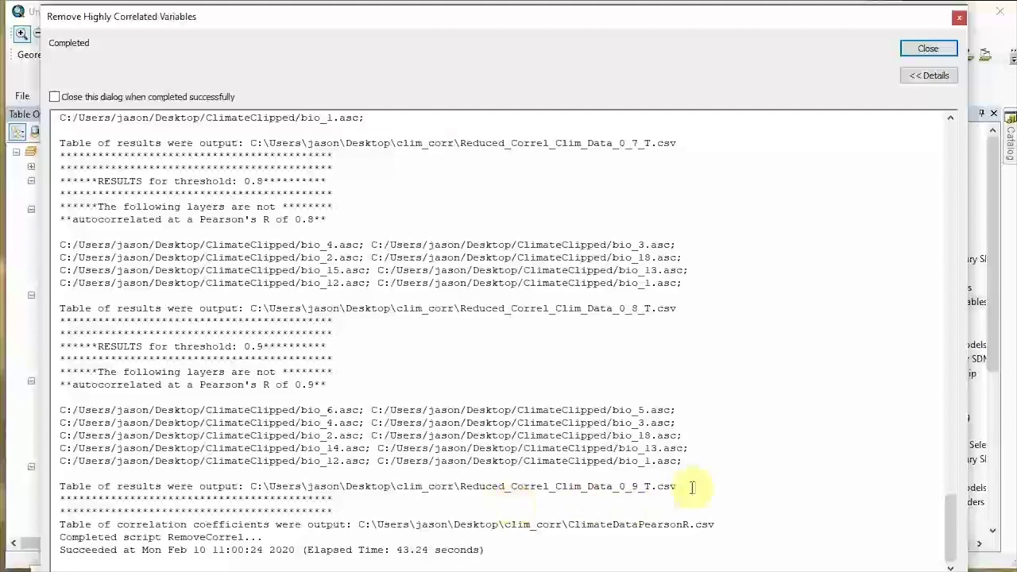
{"action": "left_click_drag", "start_coordinate": [704, 467], "coordinate": [57, 410]}
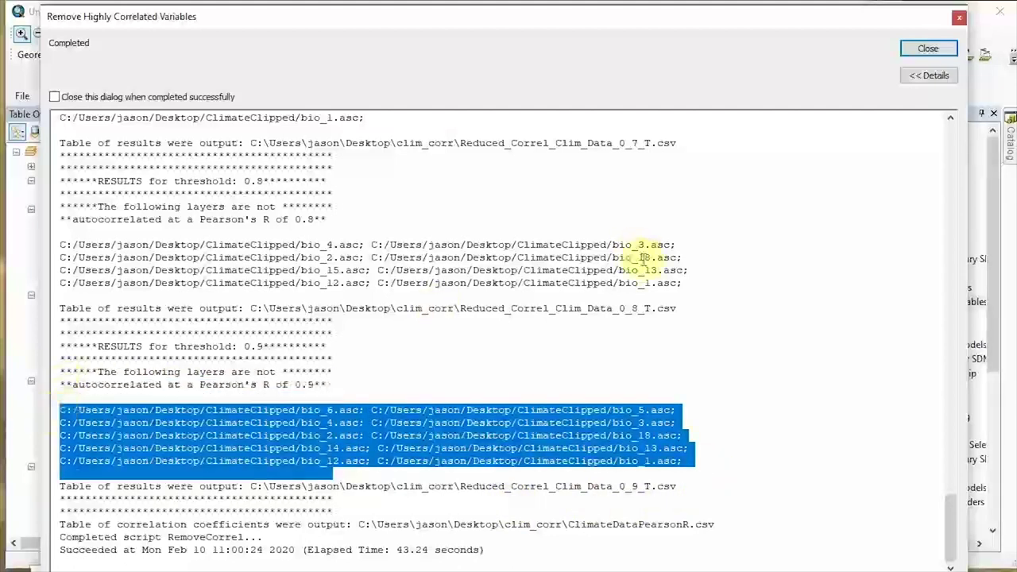
{"action": "left_click_drag", "start_coordinate": [690, 285], "coordinate": [73, 231]}
{"action": "left_click", "coordinate": [370, 19]}
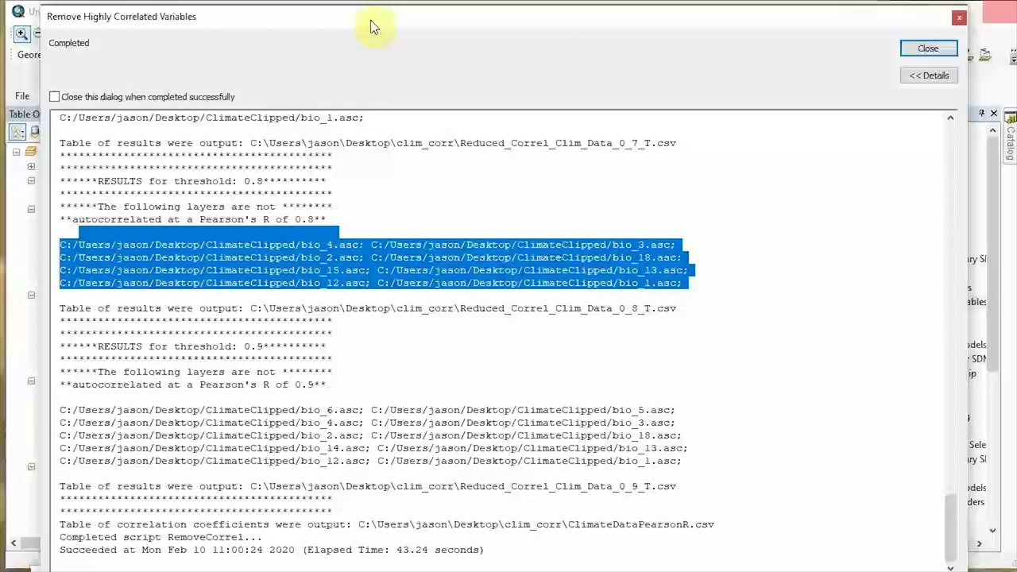
{"action": "left_click", "coordinate": [938, 49]}
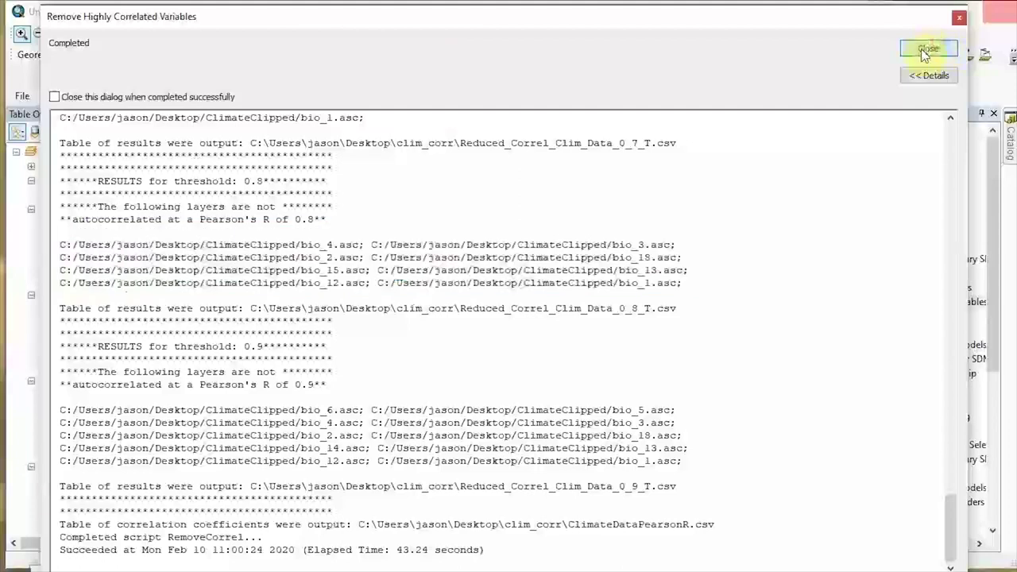
{"action": "left_click", "coordinate": [926, 49]}
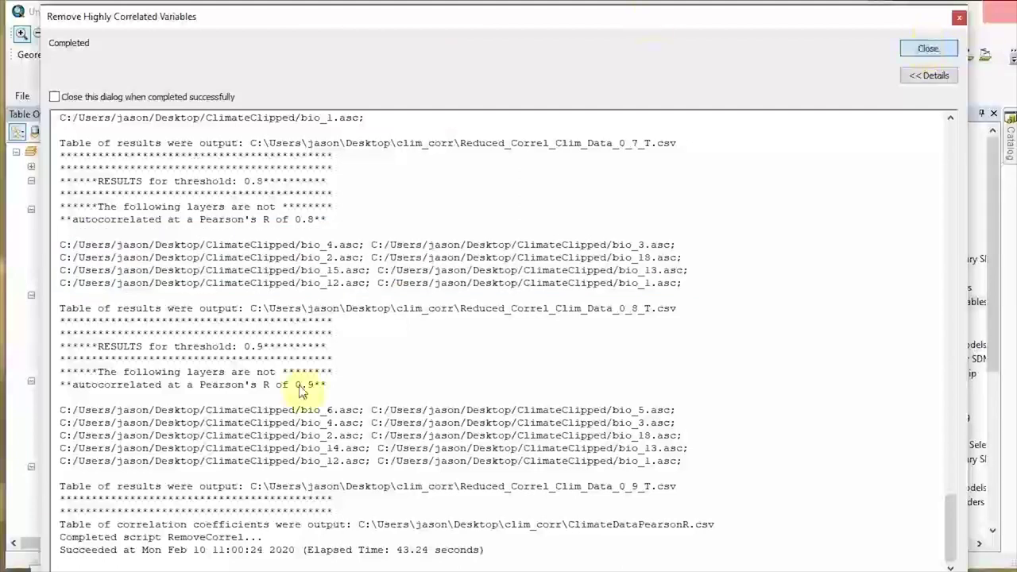
{"action": "key", "text": "Return"}
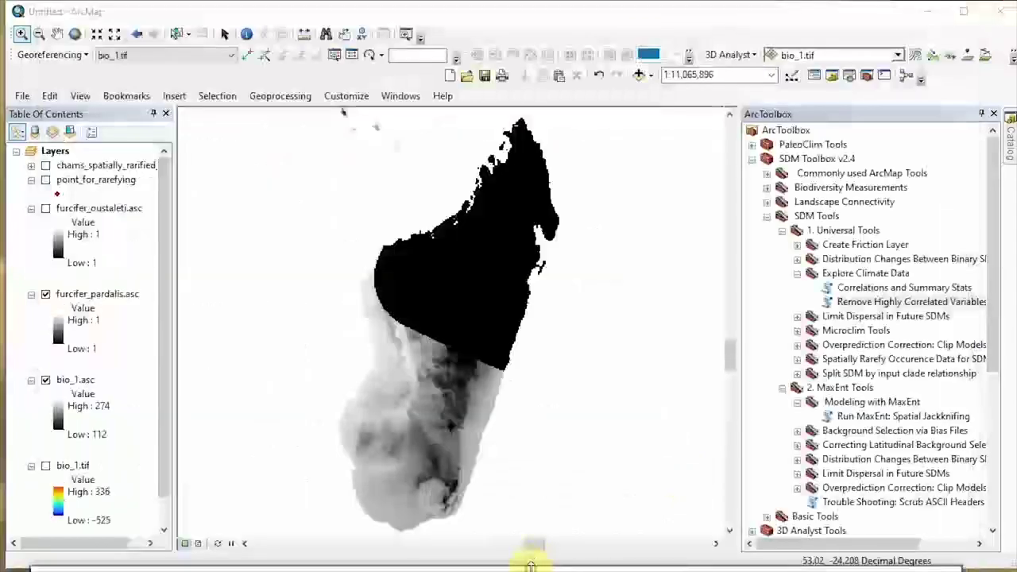
In Run MaxEnt: Spatial Jackknifing, add bio_10.asc and bio_11.asc from the ClimateClipped folder to the environmental layers to exclude.
{"action": "left_click_drag", "start_coordinate": [253, 360], "coordinate": [306, 2]}
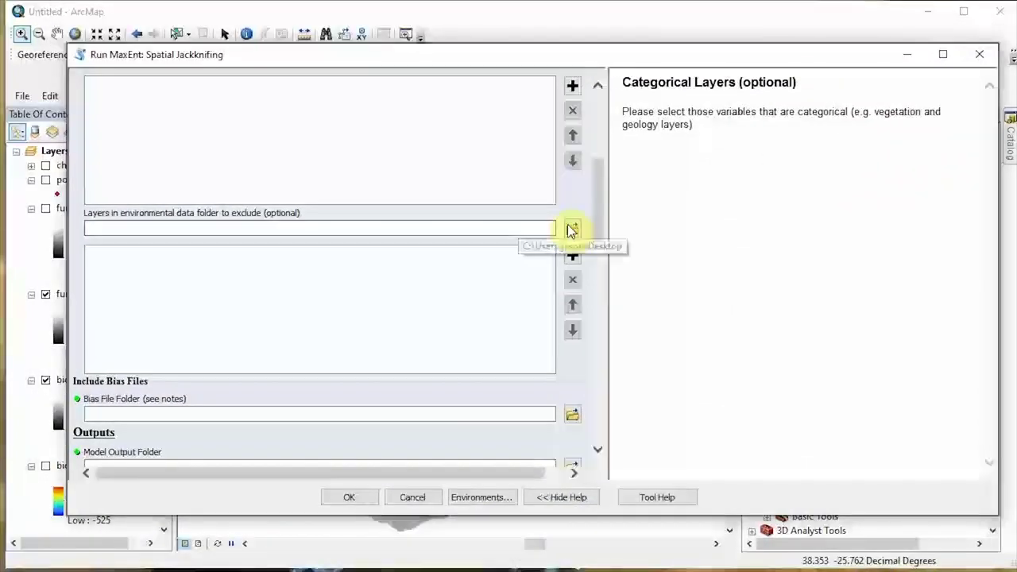
{"action": "left_click", "coordinate": [567, 226]}
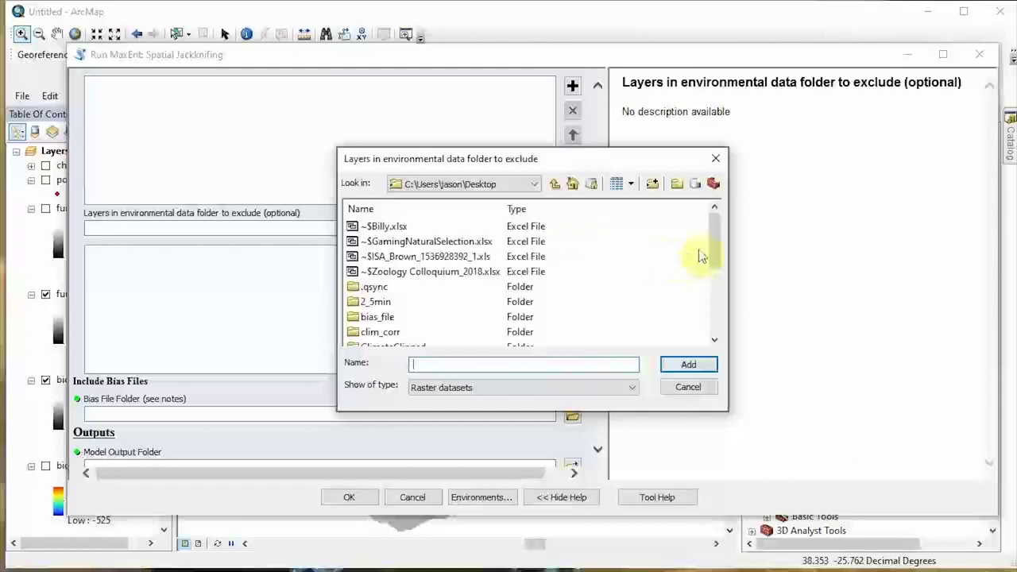
{"action": "left_click_drag", "start_coordinate": [709, 241], "coordinate": [708, 270]}
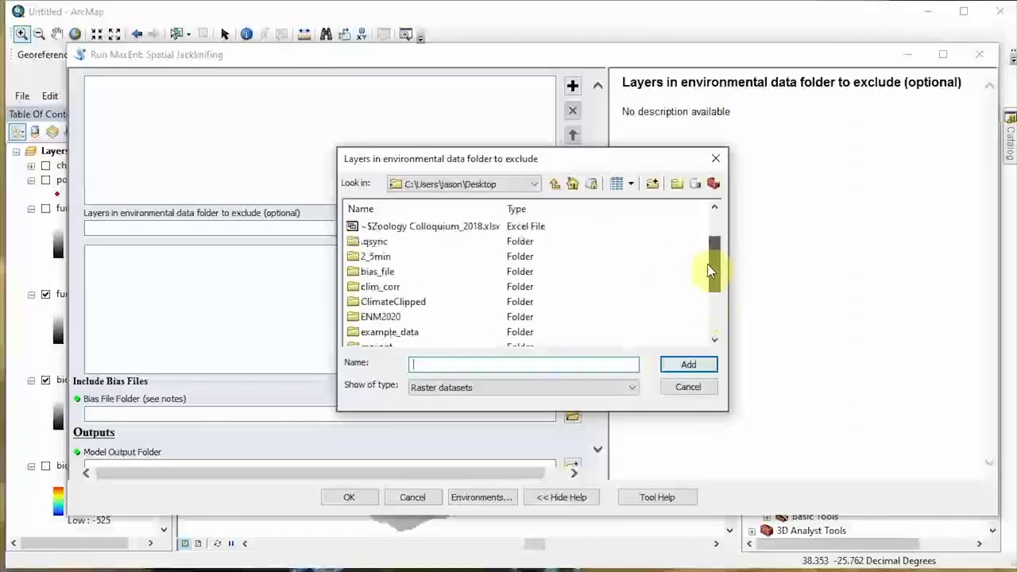
{"action": "double_click", "coordinate": [385, 302]}
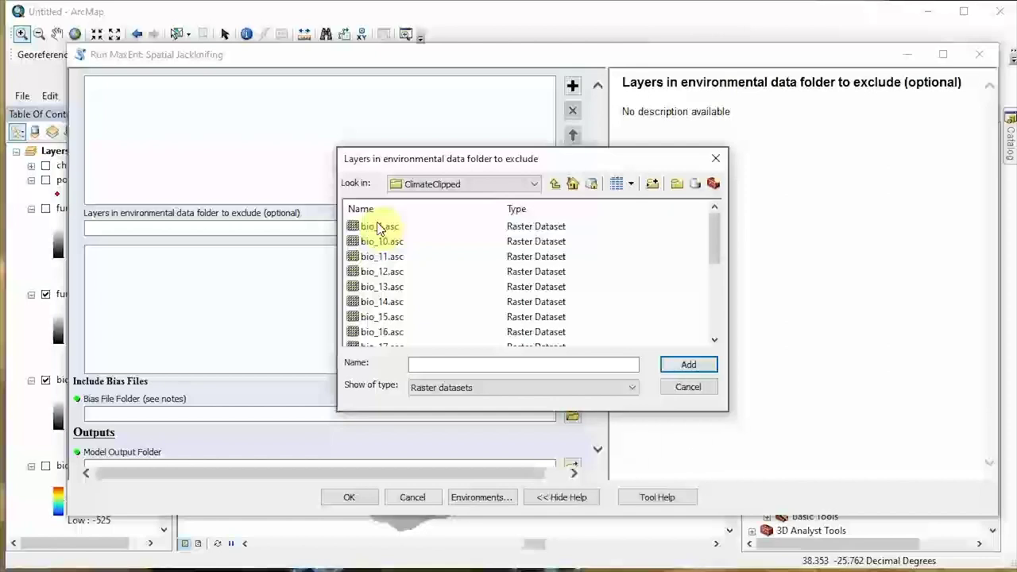
{"action": "left_click", "coordinate": [378, 228]}
{"action": "key", "text": "Down"}
{"action": "key", "text": "Down"}
{"action": "key", "text": "Down"}
{"action": "key", "text": "Down"}
{"action": "key", "text": "Down"}
{"action": "key", "text": "Down"}
{"action": "key", "text": "Up"}
{"action": "key", "text": "Up"}
{"action": "key", "text": "Up"}
{"action": "key", "text": "Up"}
{"action": "key", "text": "Up"}
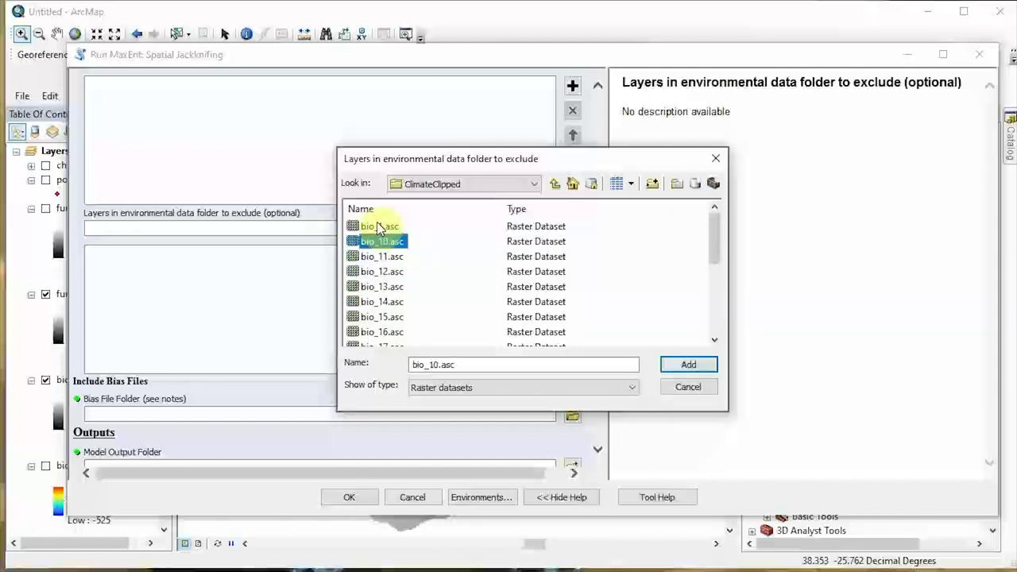
{"action": "key", "text": "shift+Down"}
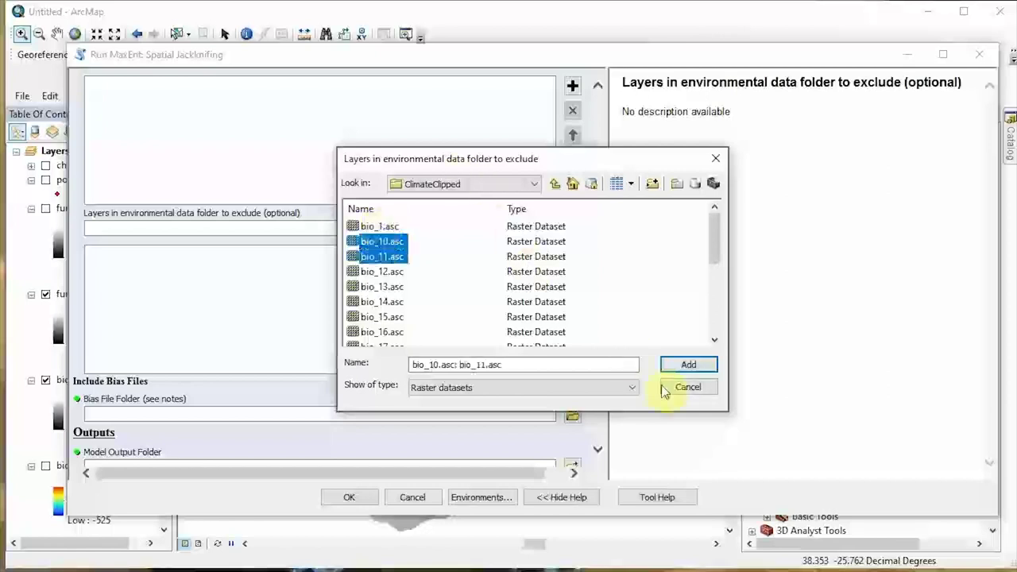
{"action": "left_click", "coordinate": [686, 364]}
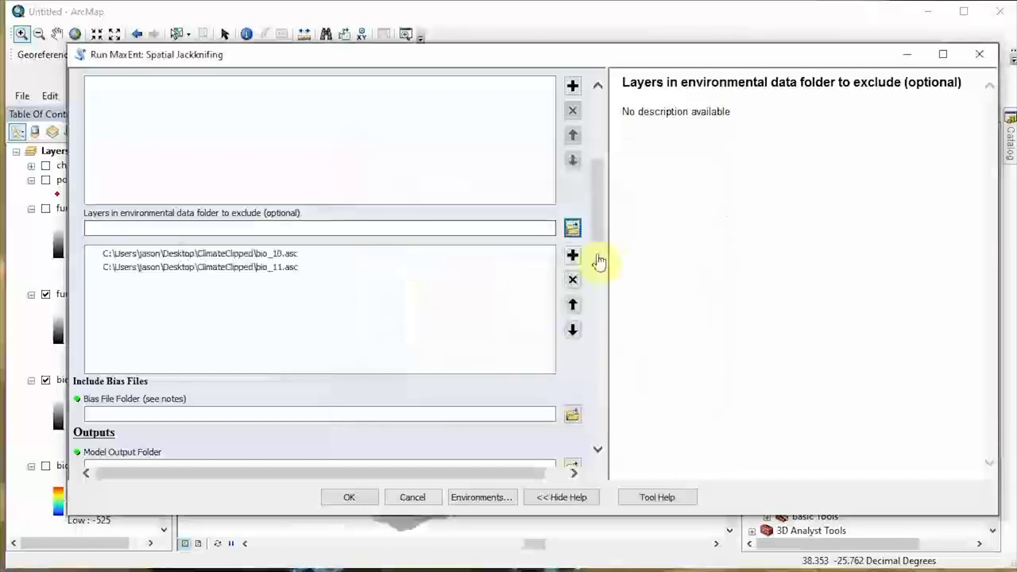
Add bio_14.asc, bio_15.asc and bio_16.asc to the layers excluded from the MaxEnt run.
{"action": "left_click", "coordinate": [572, 230]}
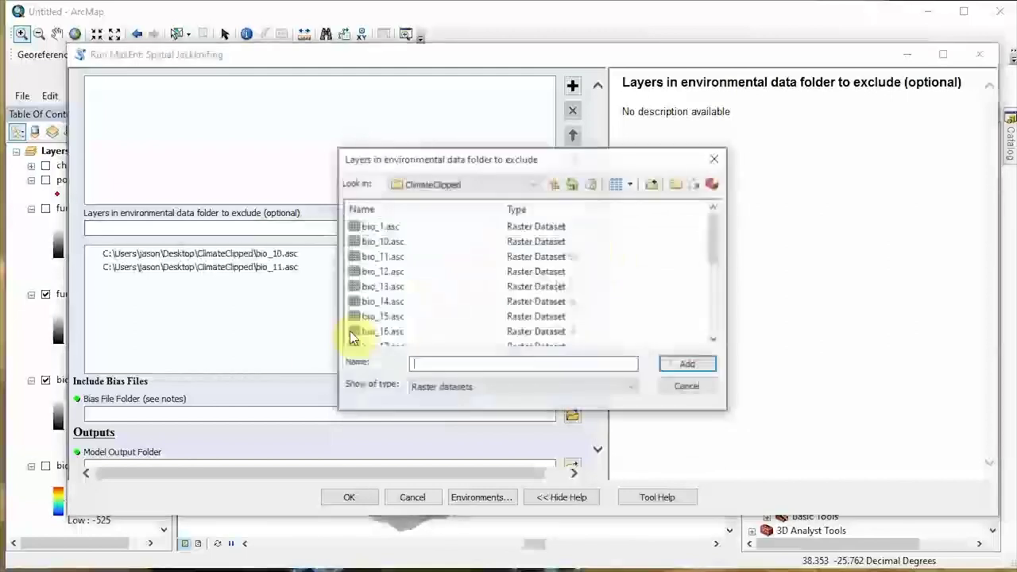
{"action": "left_click", "coordinate": [382, 302]}
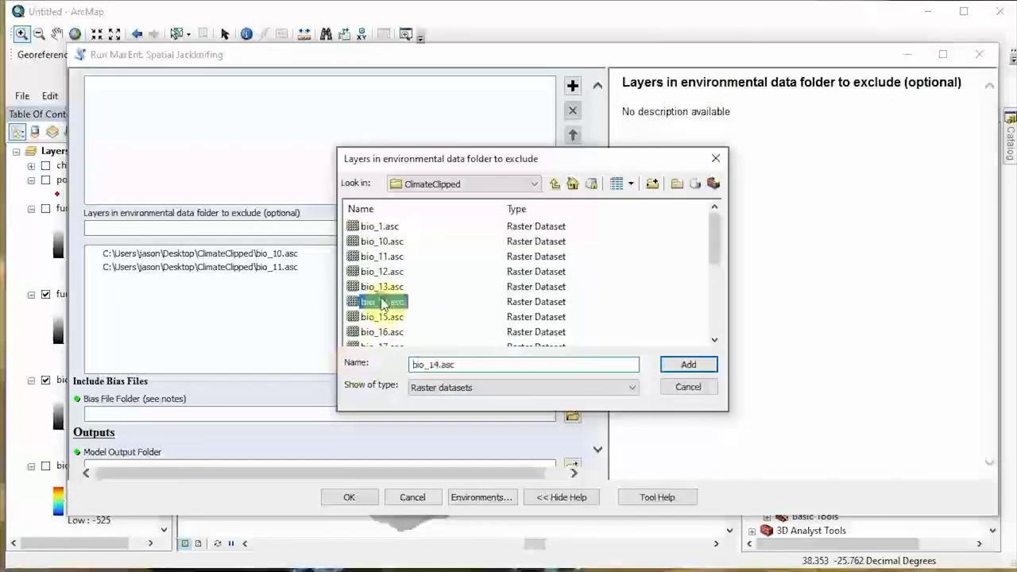
{"action": "left_click", "coordinate": [381, 332], "text": "shift"}
{"action": "left_click", "coordinate": [682, 364]}
Add bio_19.asc from the ClimateClipped folder to the excluded environmental layers.
{"action": "left_click", "coordinate": [571, 227]}
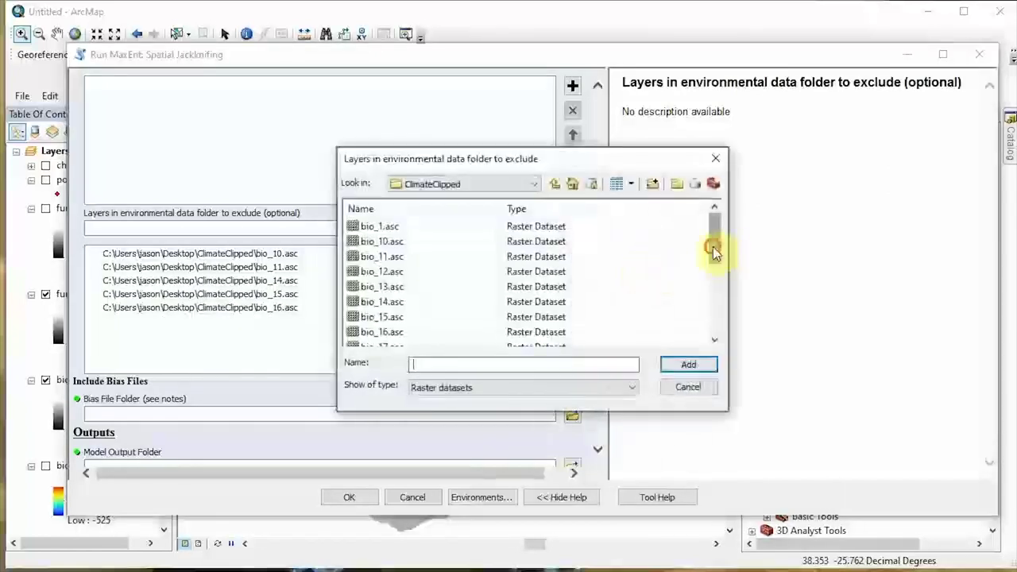
{"action": "left_click_drag", "start_coordinate": [713, 247], "coordinate": [712, 273]}
{"action": "left_click", "coordinate": [380, 317]}
{"action": "left_click", "coordinate": [378, 331]}
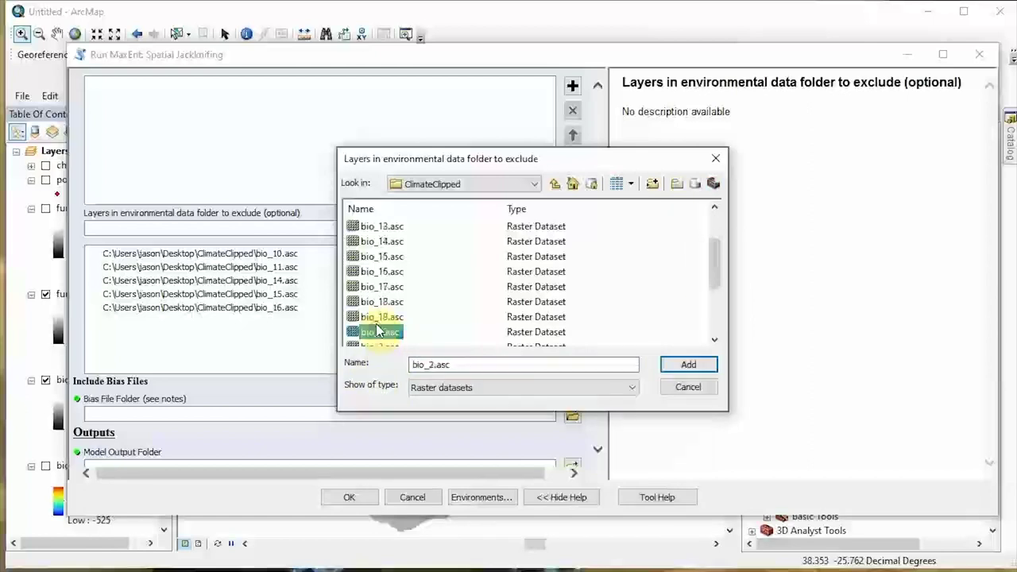
{"action": "key", "text": "Up"}
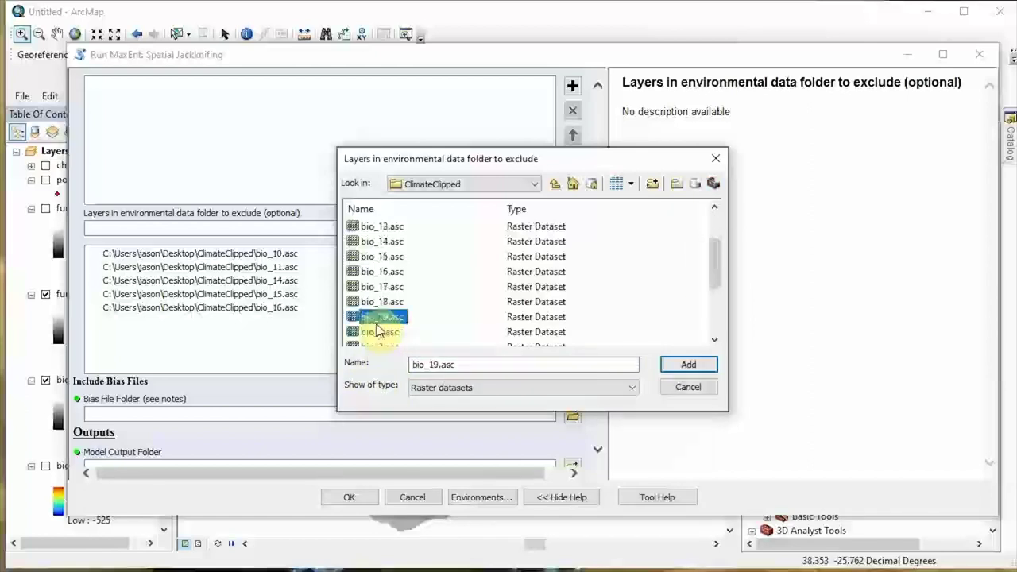
{"action": "left_click", "coordinate": [713, 369]}
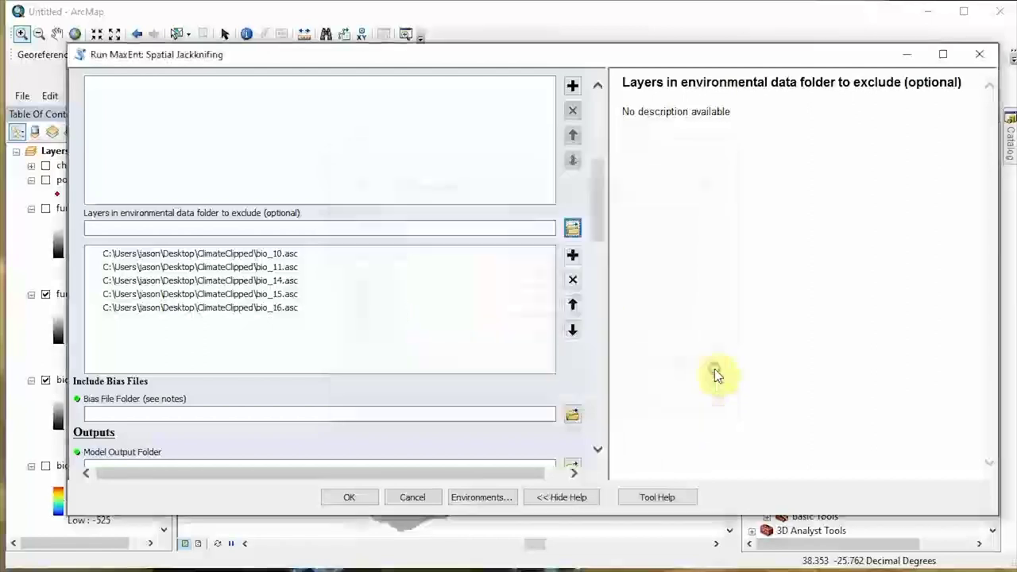
Add bio_4.asc through bio_9.asc from the ClimateClipped folder to the excluded environmental layers.
{"action": "left_click", "coordinate": [572, 228]}
{"action": "left_click_drag", "start_coordinate": [719, 227], "coordinate": [701, 293]}
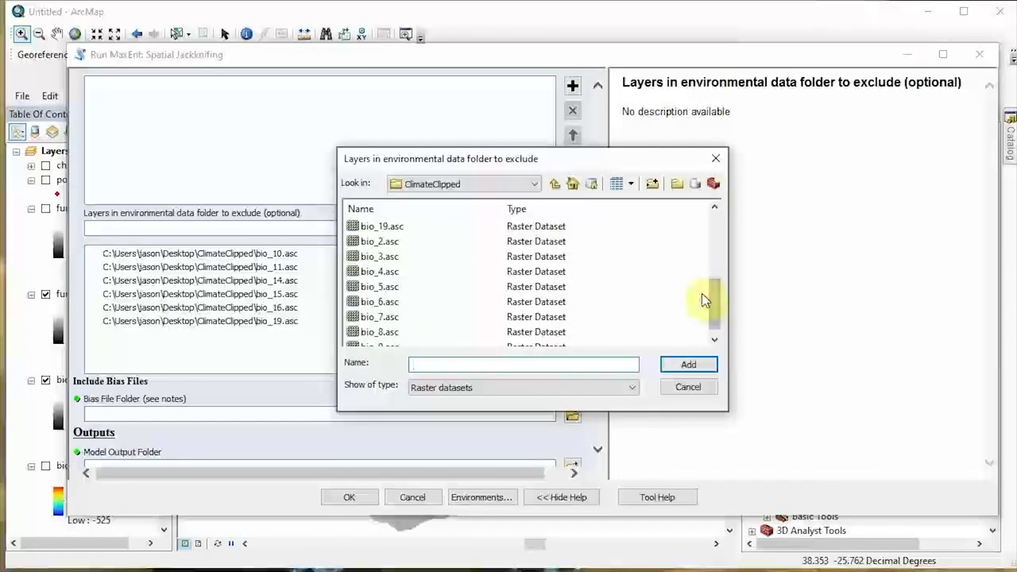
{"action": "left_click", "coordinate": [382, 272]}
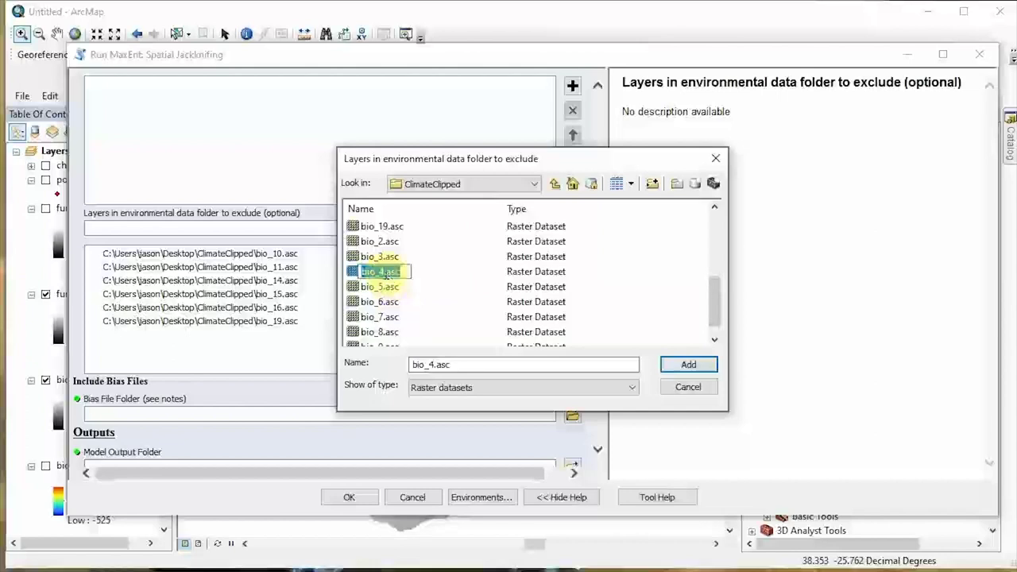
{"action": "left_click", "coordinate": [352, 276], "text": "shift"}
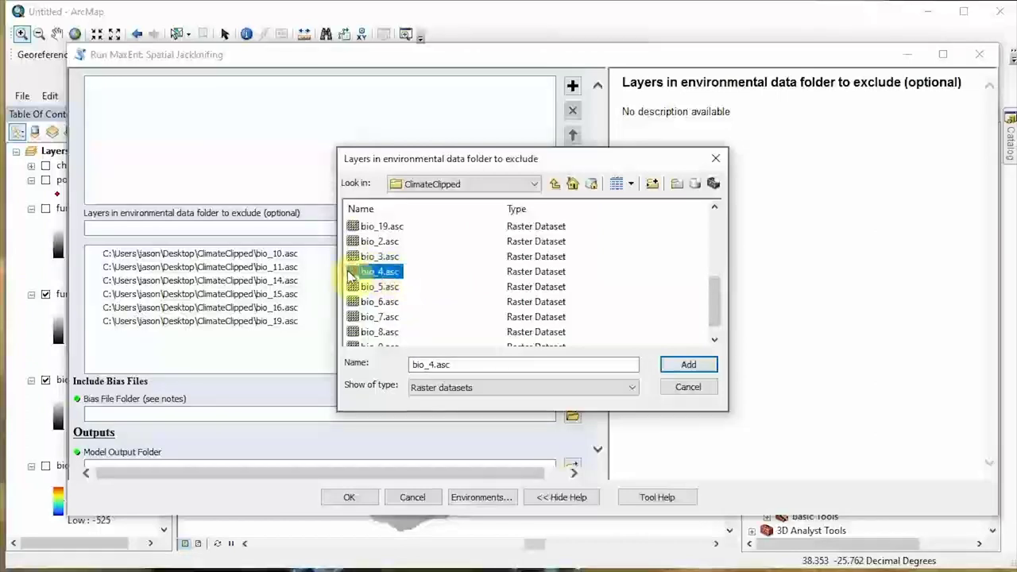
{"action": "key", "text": "shift+Down"}
{"action": "key", "text": "shift+Down"}
{"action": "key", "text": "shift+Down"}
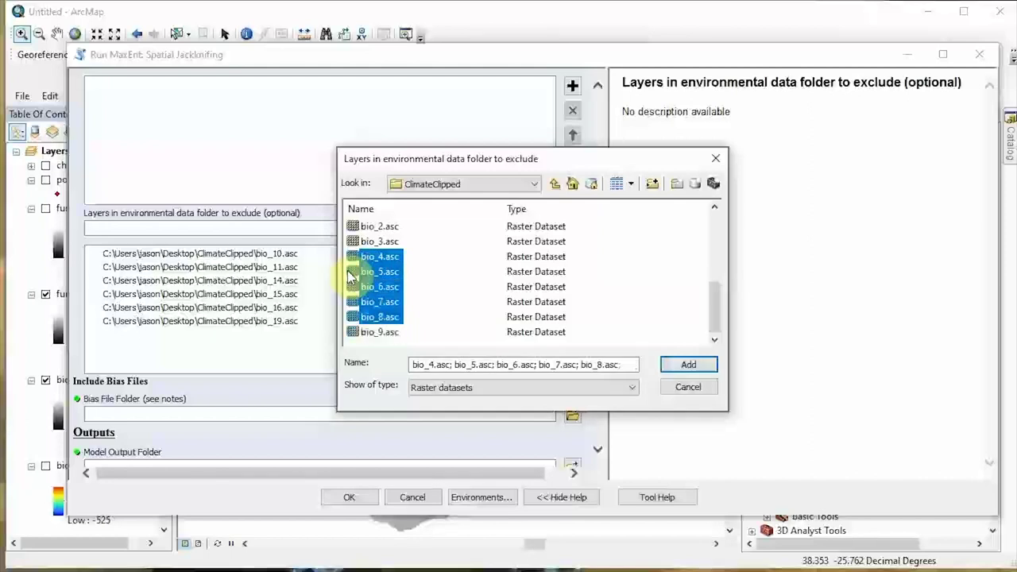
{"action": "key", "text": "shift+Down"}
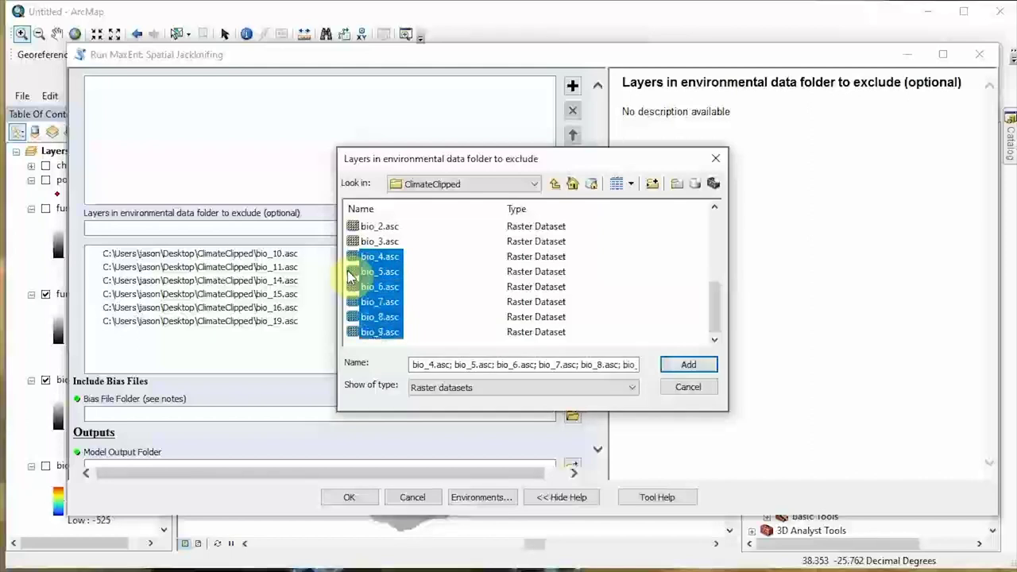
{"action": "left_click", "coordinate": [668, 363]}
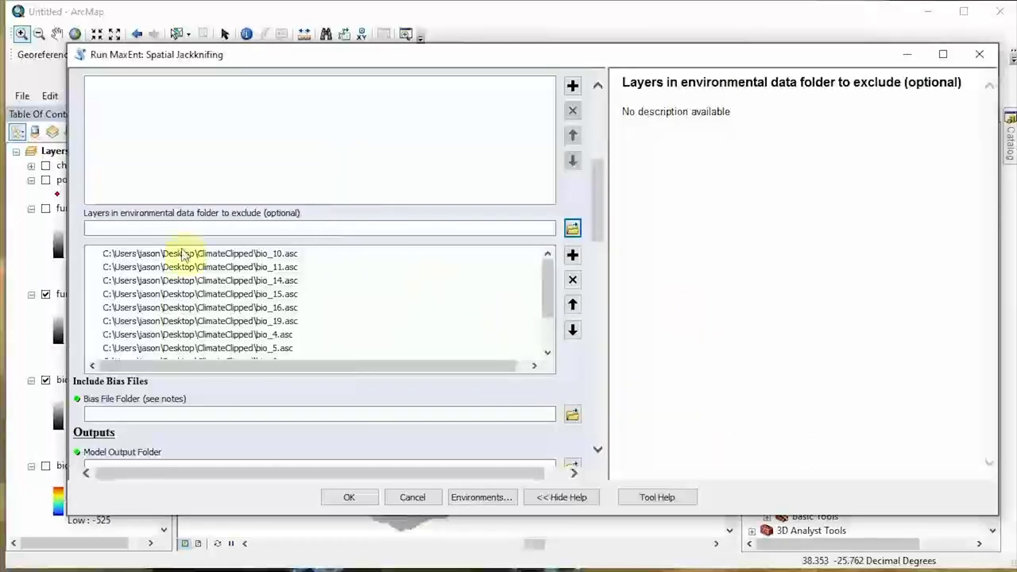
Set the bias file folder to the bias_file folder on the Desktop.
{"action": "left_click", "coordinate": [594, 204]}
{"action": "left_click_drag", "start_coordinate": [594, 203], "coordinate": [574, 254]}
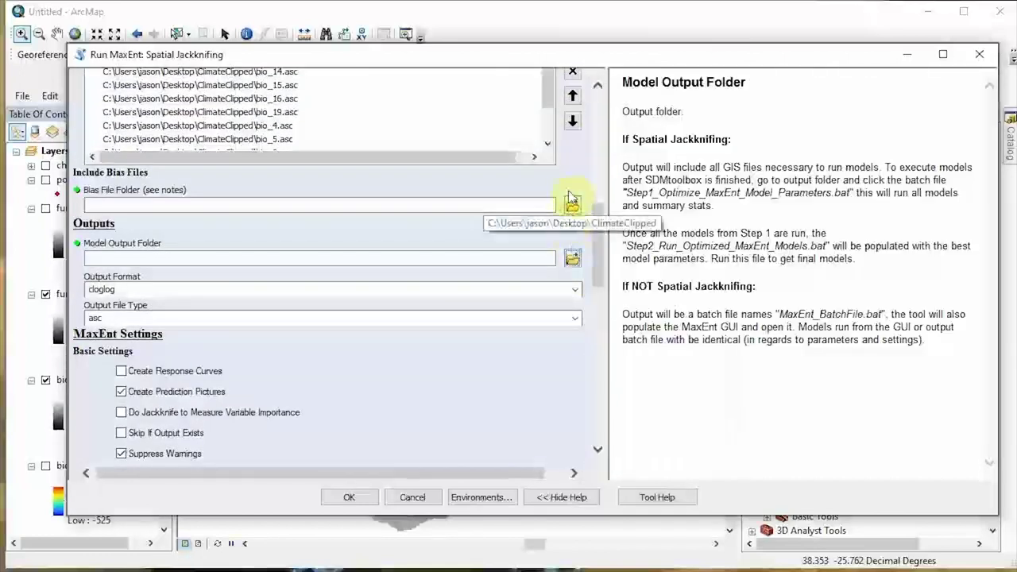
{"action": "left_click", "coordinate": [572, 203]}
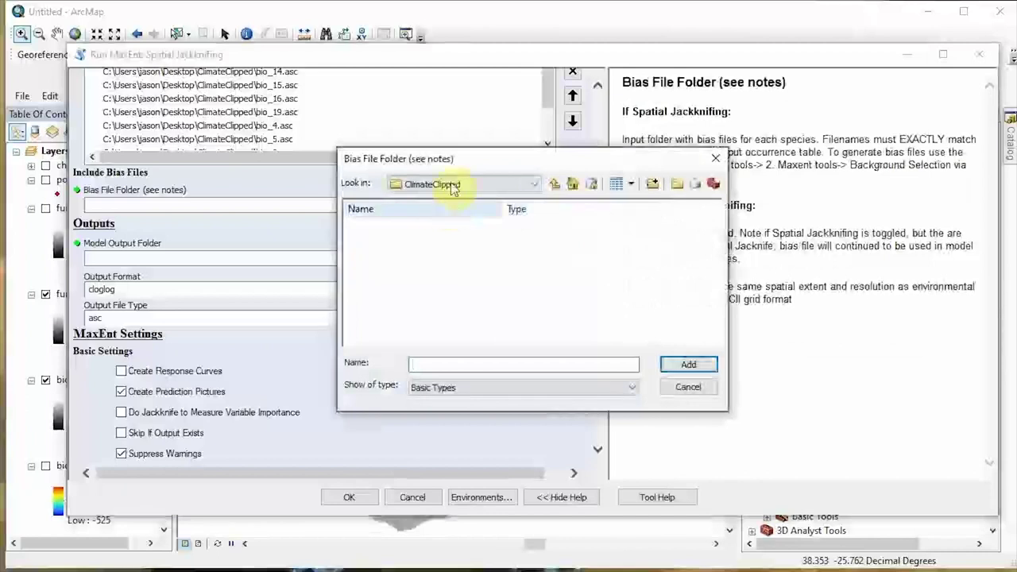
{"action": "left_click", "coordinate": [454, 183]}
{"action": "left_click", "coordinate": [445, 195]}
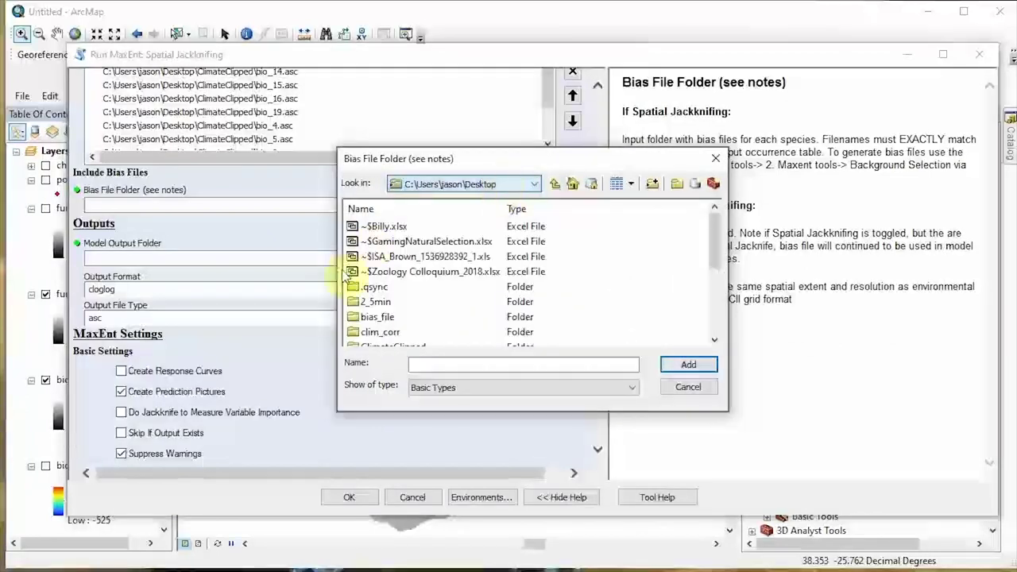
{"action": "left_click", "coordinate": [367, 317]}
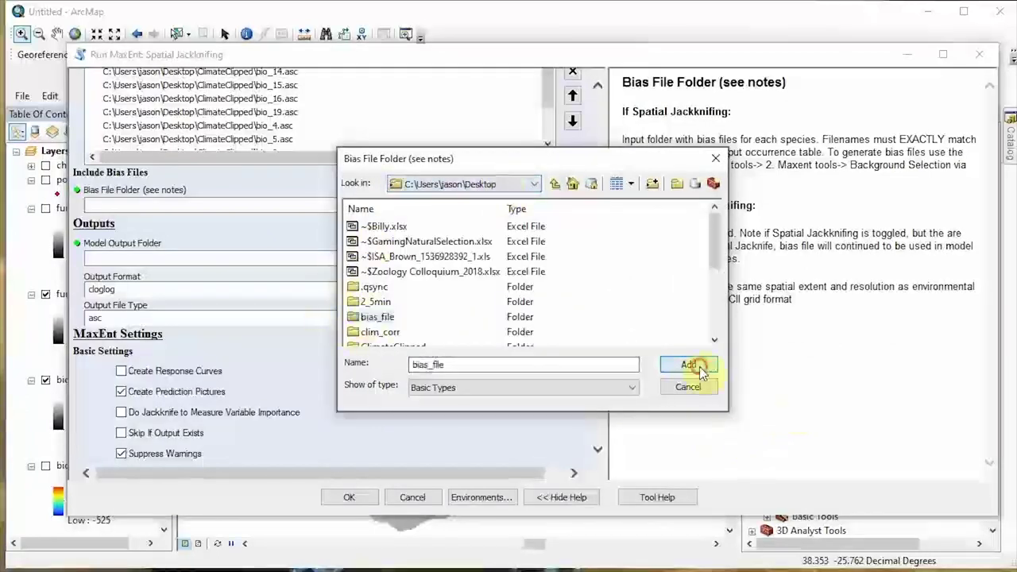
{"action": "left_click", "coordinate": [690, 365]}
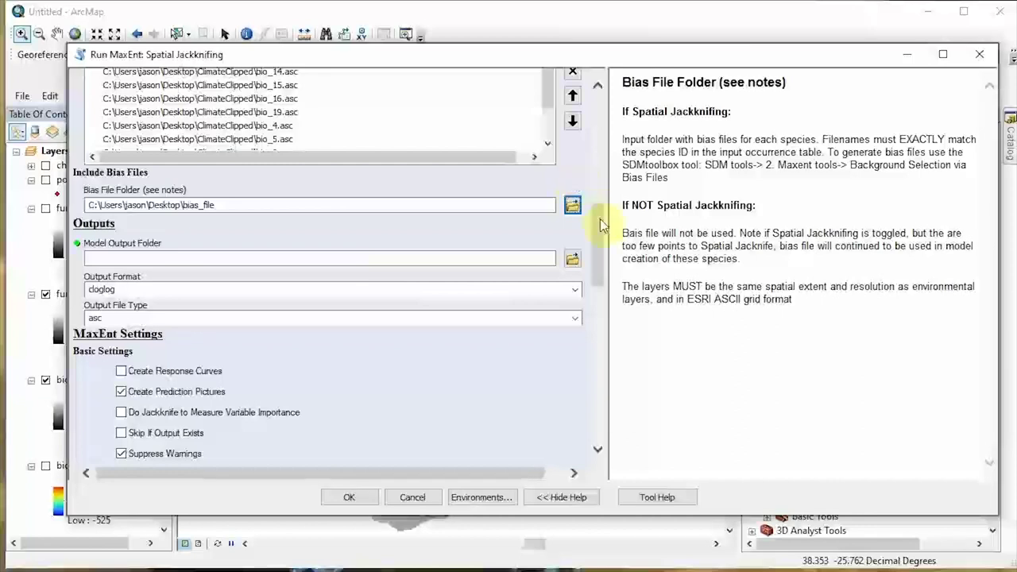
Create a new folder named models on the Desktop and set it as the model output folder.
{"action": "scroll", "coordinate": [600, 230], "scroll_direction": "down", "scroll_amount": 1}
{"action": "left_click", "coordinate": [571, 190]}
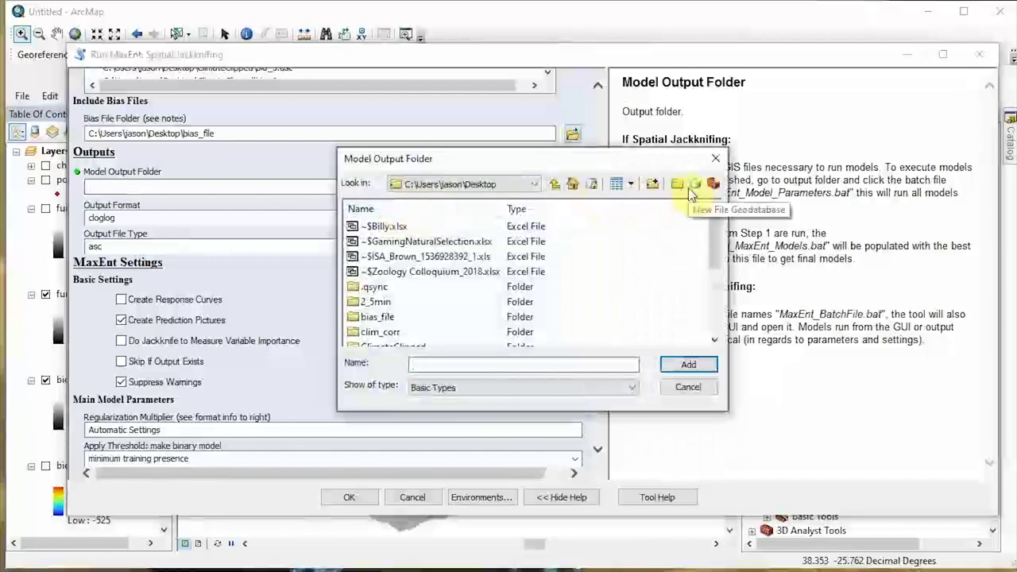
{"action": "left_click", "coordinate": [677, 188]}
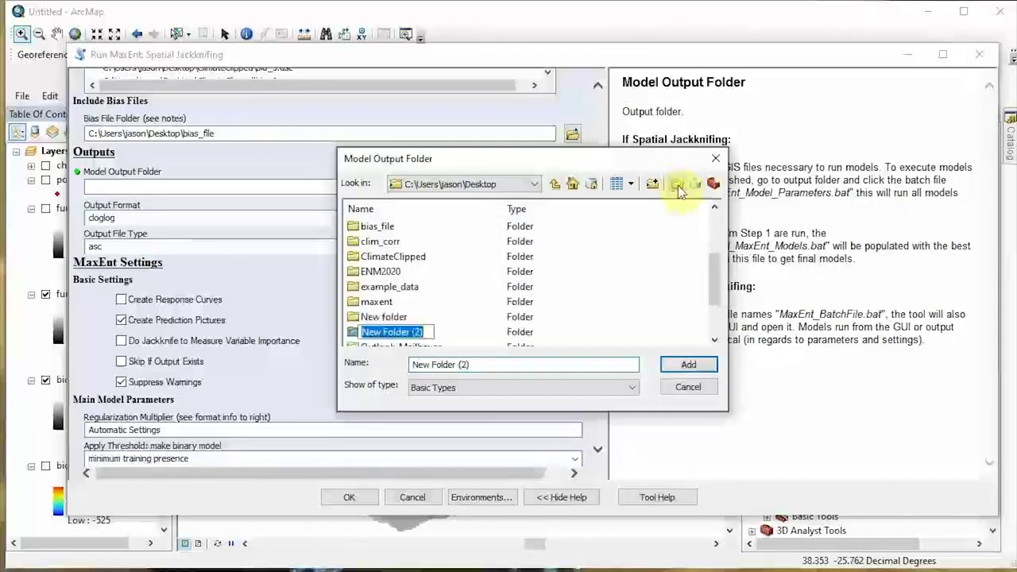
{"action": "type", "text": "models"}
{"action": "key", "text": "Return"}
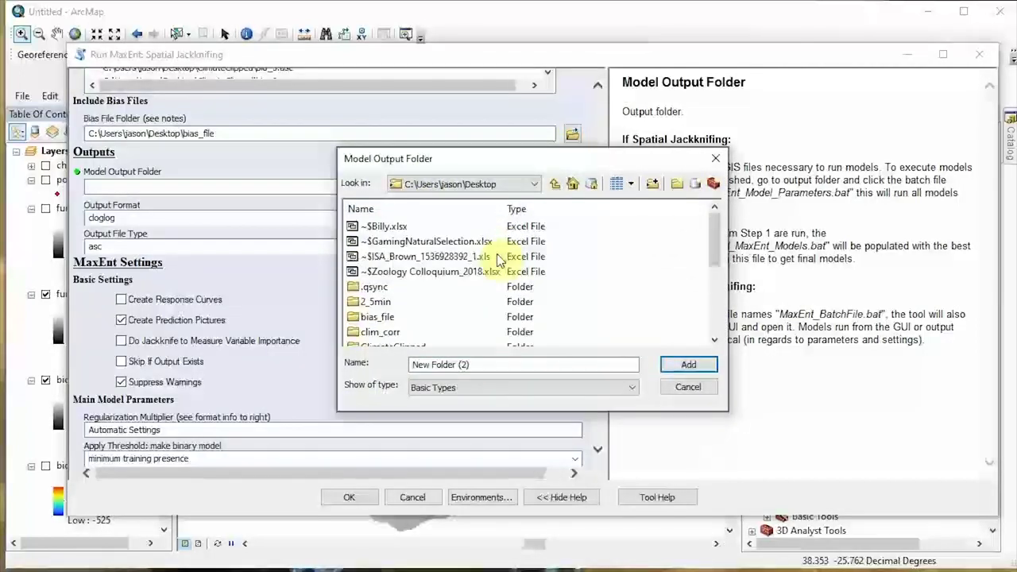
{"action": "left_click", "coordinate": [357, 257]}
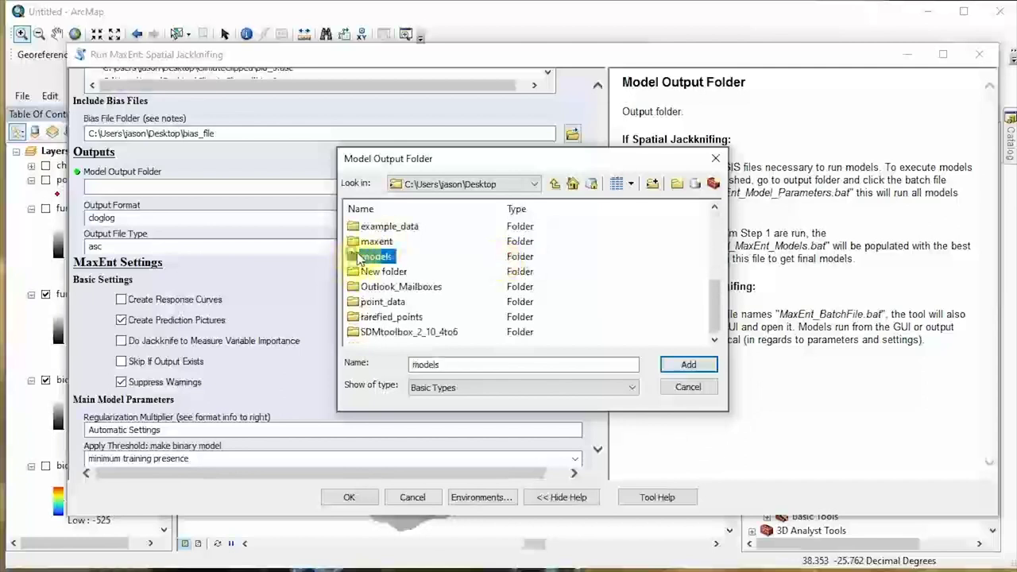
{"action": "left_click", "coordinate": [673, 365]}
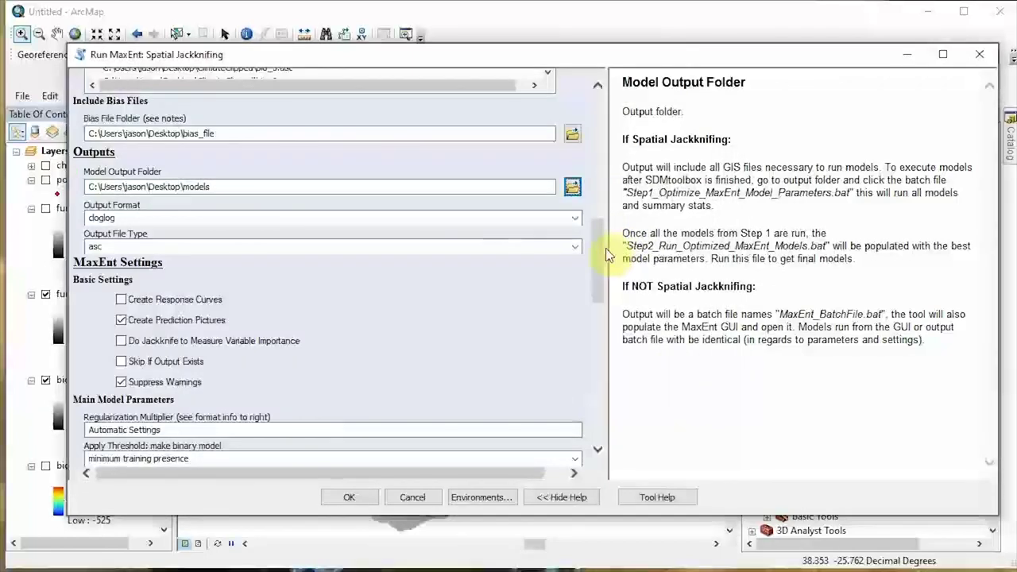
Enable Create Response Curves in the basic MaxEnt settings.
{"action": "left_click_drag", "start_coordinate": [603, 247], "coordinate": [600, 267]}
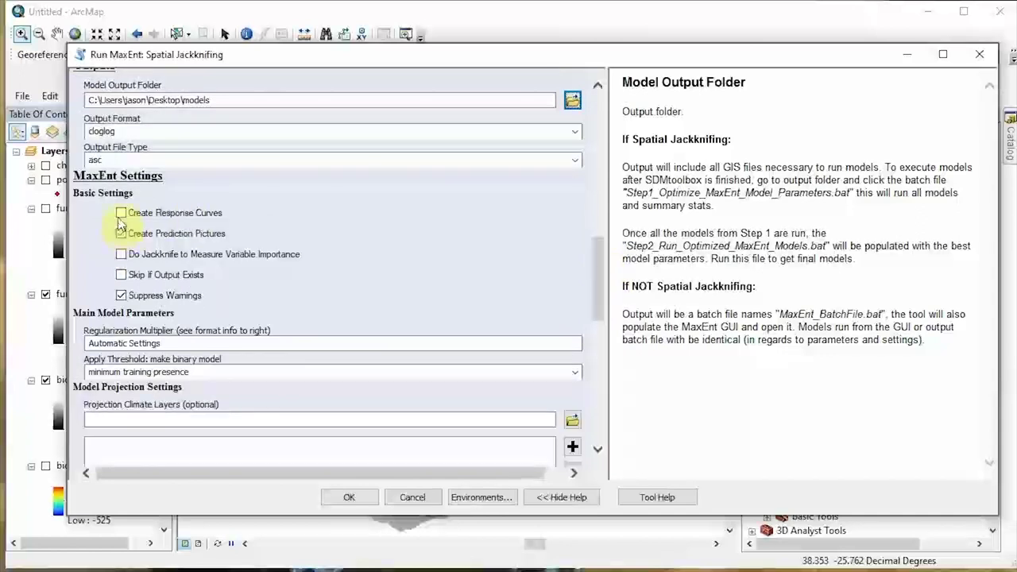
{"action": "left_click", "coordinate": [120, 213]}
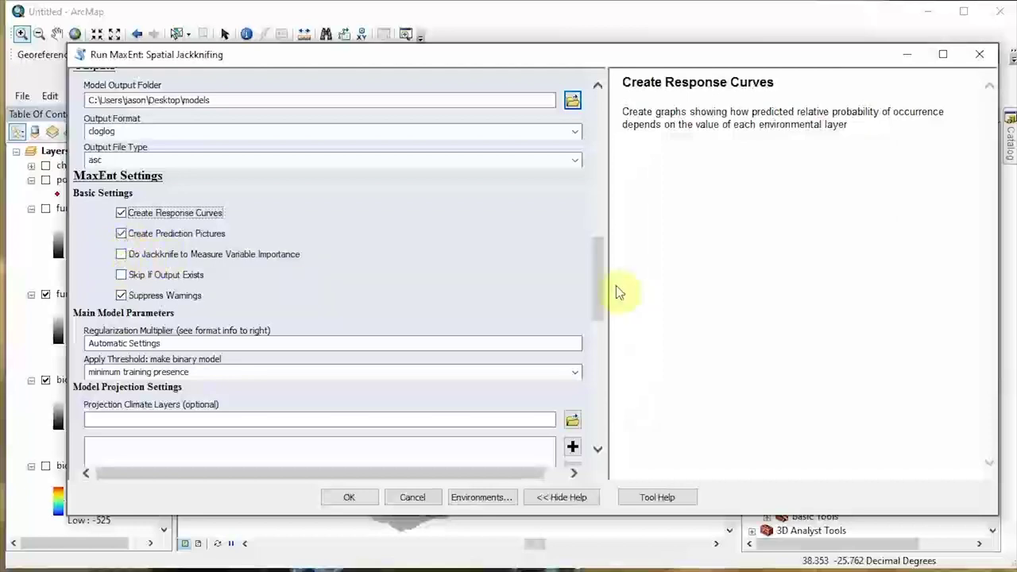
Replace the automatic regularization multiplier setting with the list 0.5;1;1.5;2;3;4;5.
{"action": "left_click_drag", "start_coordinate": [602, 285], "coordinate": [597, 297]}
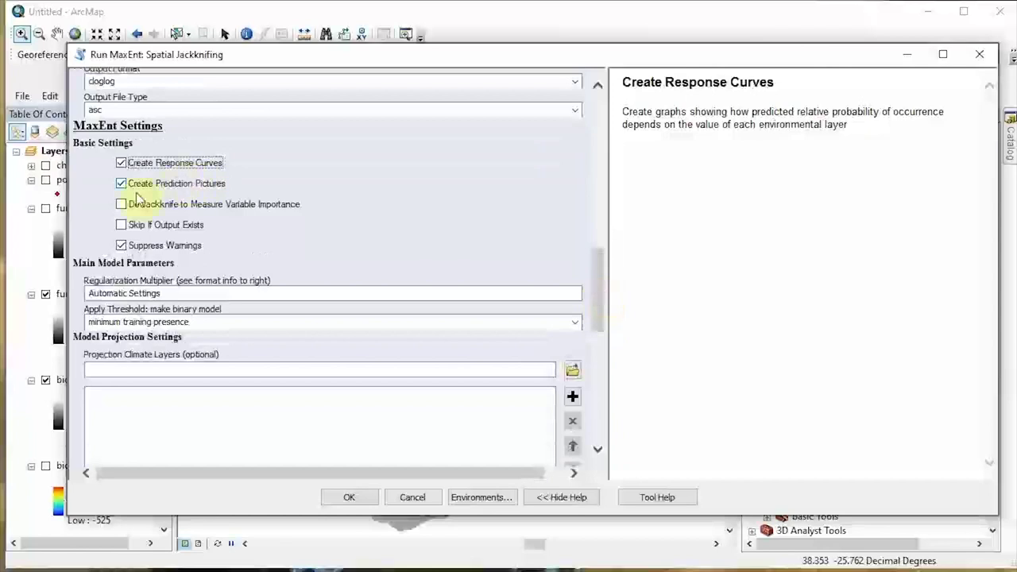
{"action": "left_click_drag", "start_coordinate": [594, 262], "coordinate": [592, 275]}
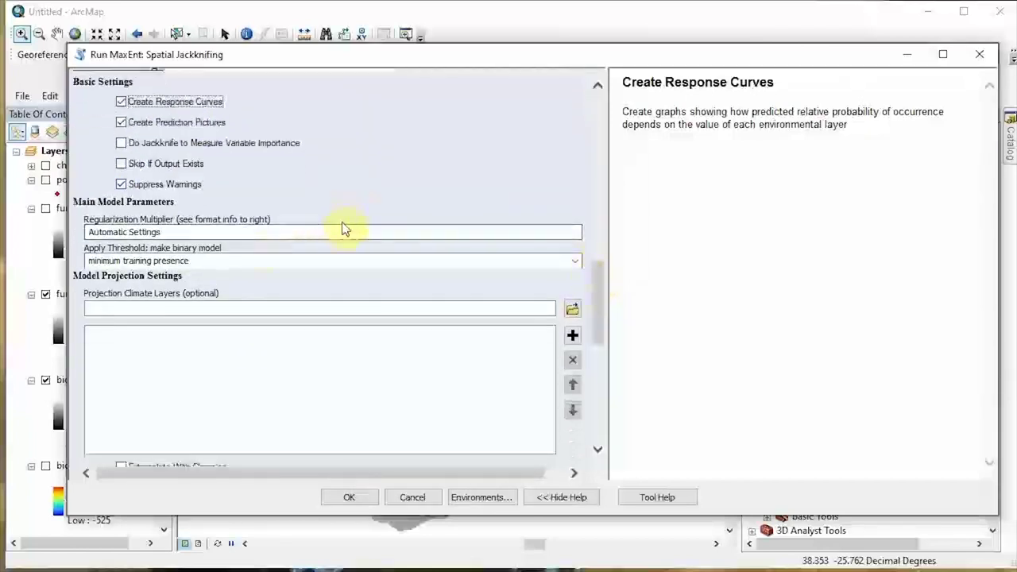
{"action": "left_click", "coordinate": [267, 231]}
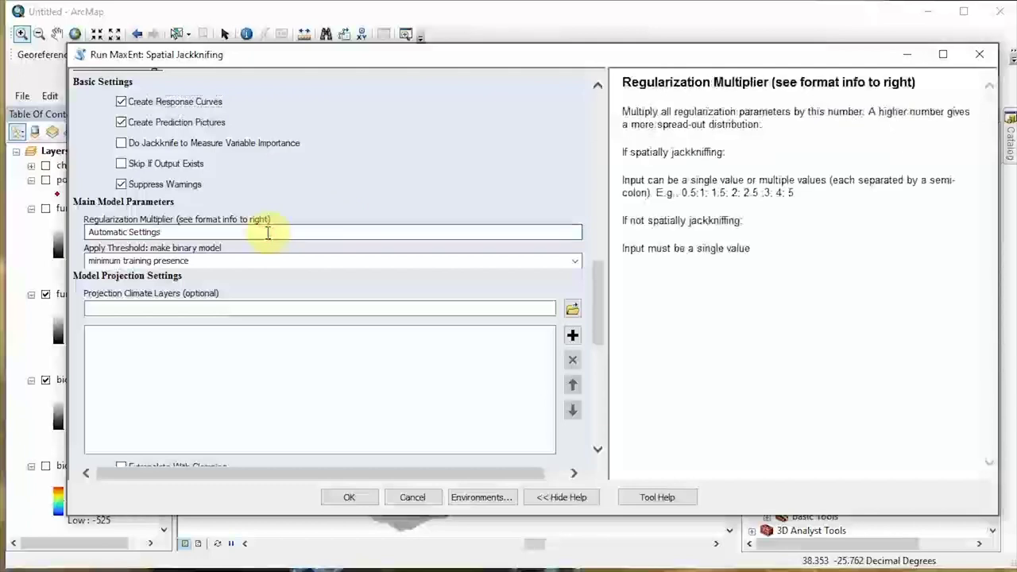
{"action": "key", "text": "ctrl+a"}
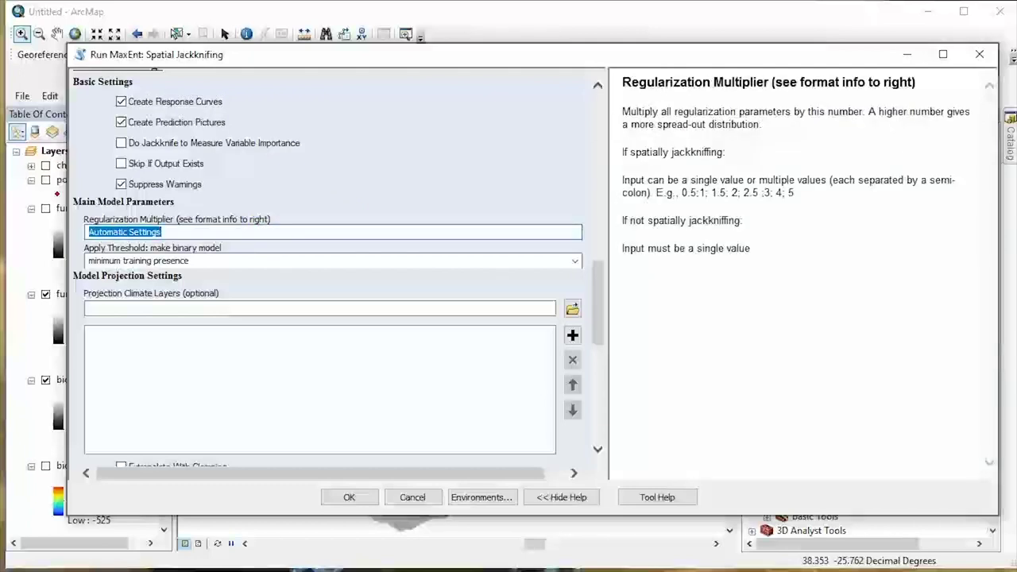
{"action": "type", "text": "0"}
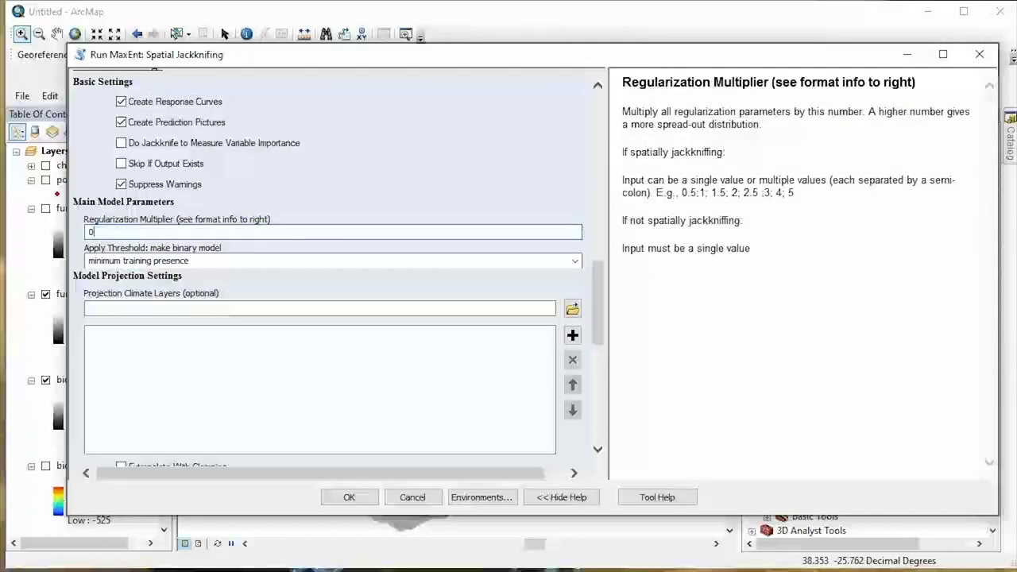
{"action": "type", "text": ".5; 1"}
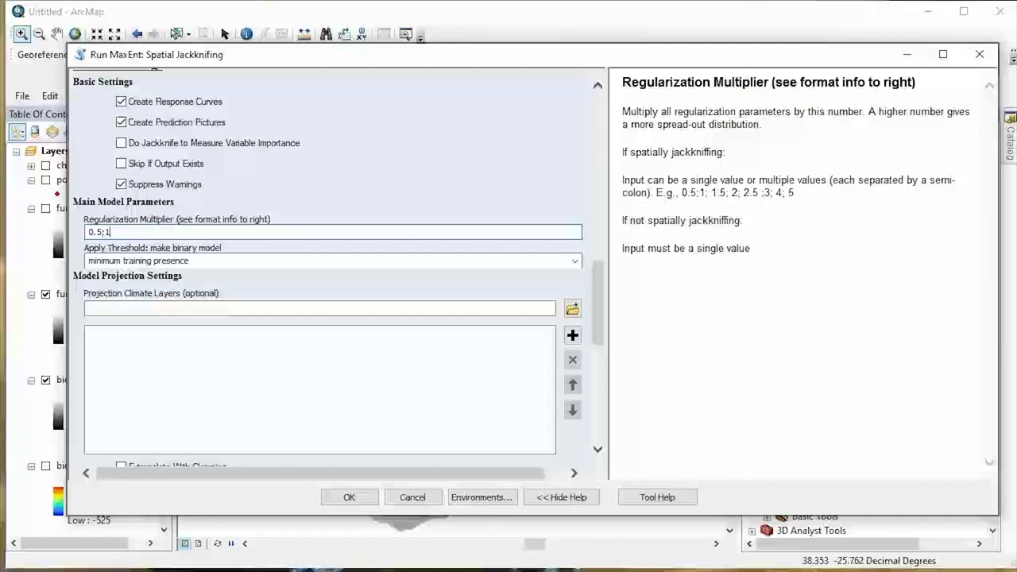
{"action": "type", "text": "; 1.5; 2;3"}
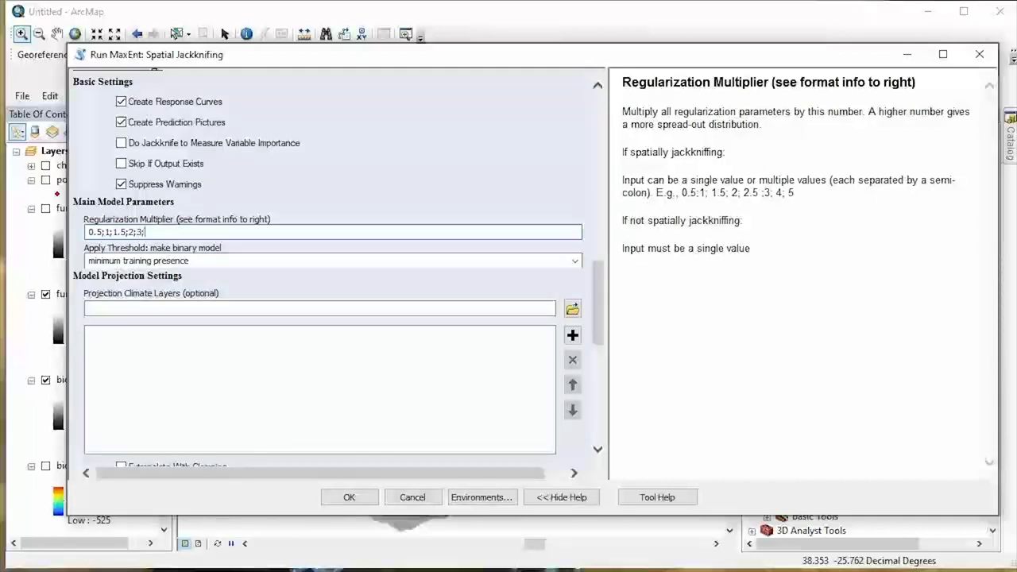
{"action": "type", "text": ";4;5"}
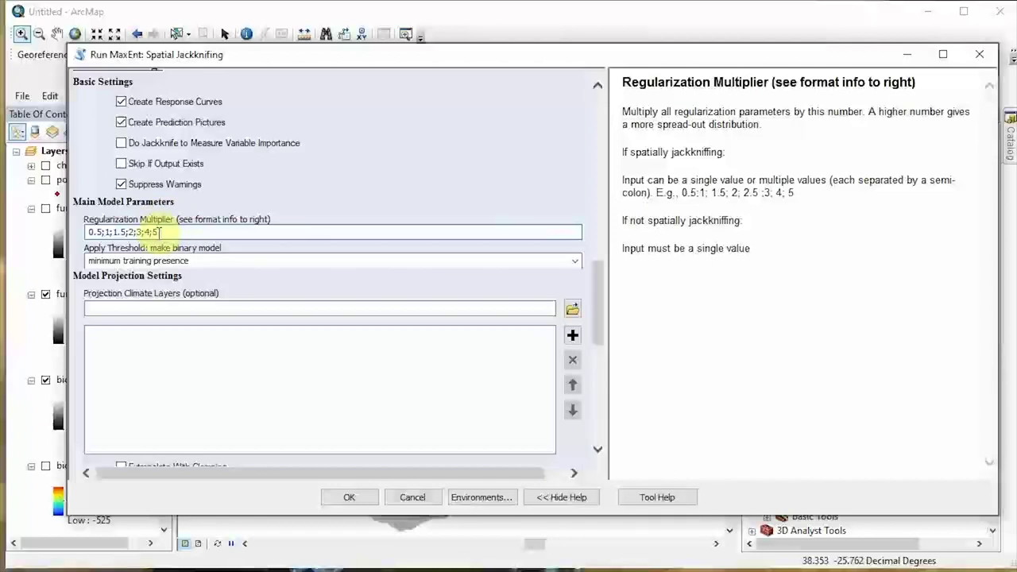
Shorten the regularization multiplier list to 0.5;1;2.
{"action": "key", "text": "BackSpace"}
{"action": "key", "text": "BackSpace"}
{"action": "key", "text": "BackSpace"}
{"action": "key", "text": "BackSpace"}
{"action": "key", "text": "BackSpace"}
{"action": "key", "text": "BackSpace"}
{"action": "key", "text": "BackSpace"}
{"action": "key", "text": "BackSpace"}
{"action": "key", "text": "BackSpace"}
{"action": "type", "text": "2"}
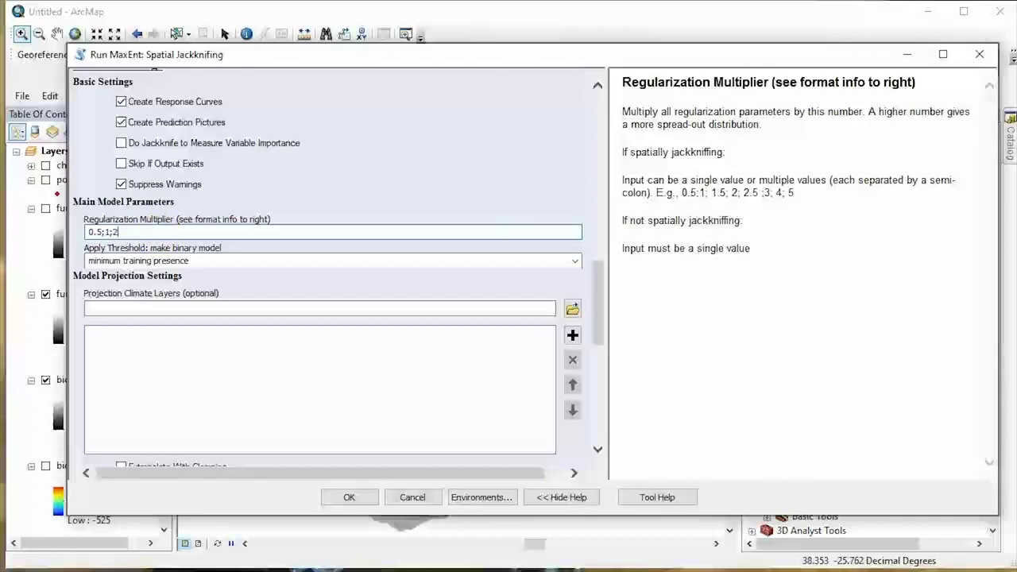
Set the threshold for making the binary model to 10 percentile training presence.
{"action": "left_click", "coordinate": [564, 262]}
{"action": "left_click", "coordinate": [575, 262]}
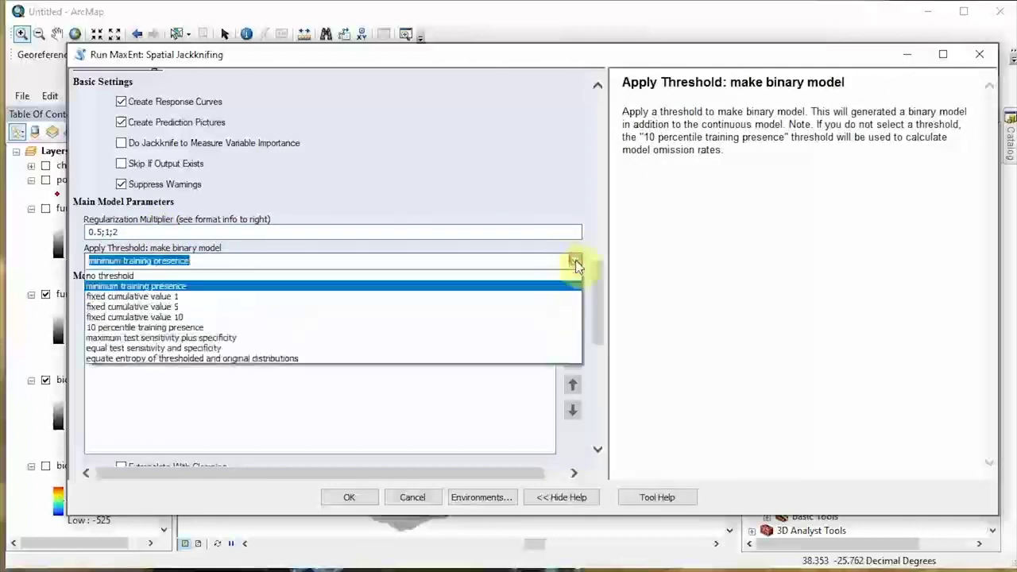
{"action": "left_click", "coordinate": [170, 327]}
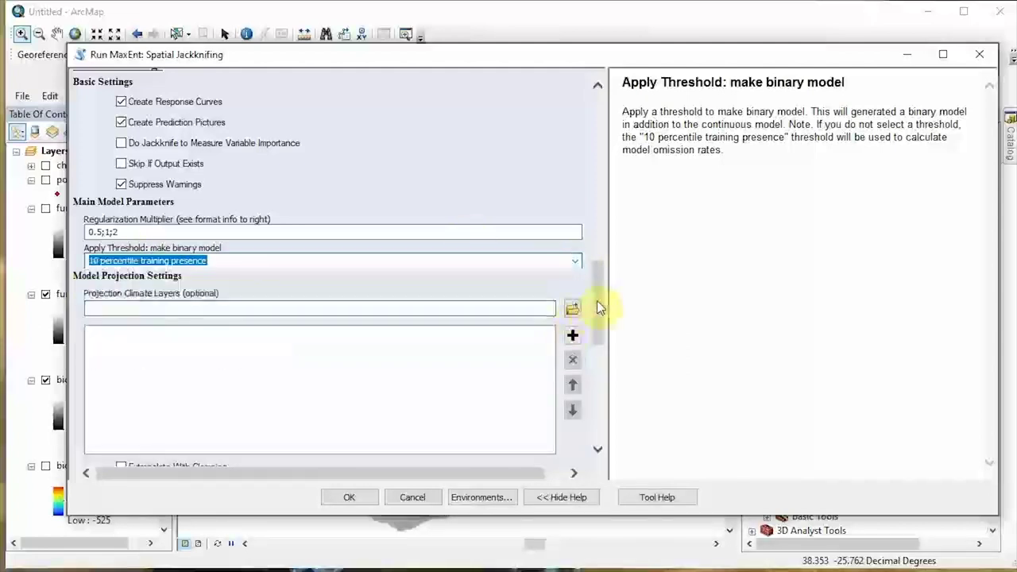
{"action": "mouse_move", "coordinate": [597, 300]}
{"action": "left_mouse_down"}
{"action": "mouse_move", "coordinate": [606, 315]}
{"action": "mouse_move", "coordinate": [597, 291]}
{"action": "left_mouse_up"}
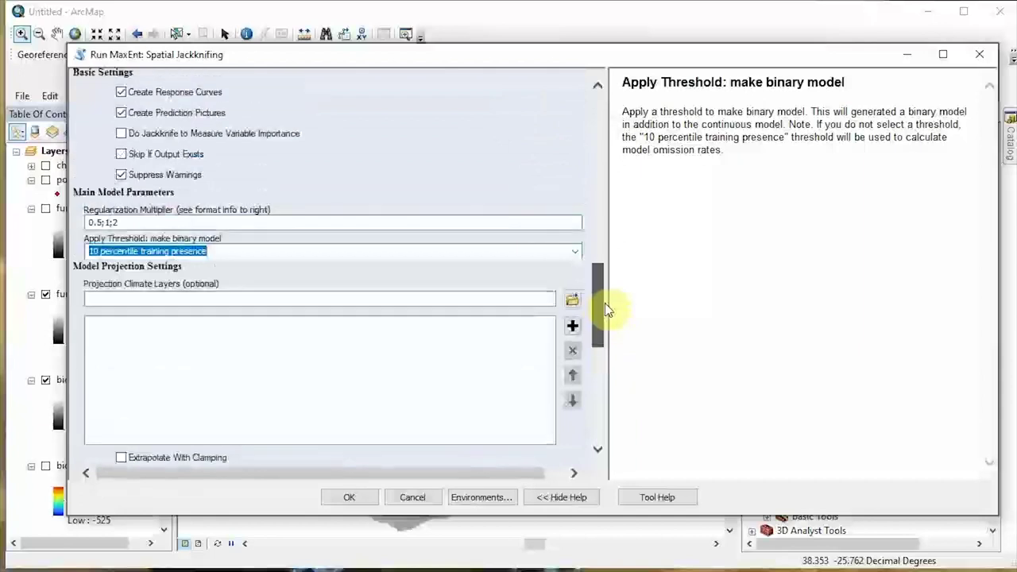
{"action": "left_click", "coordinate": [381, 254]}
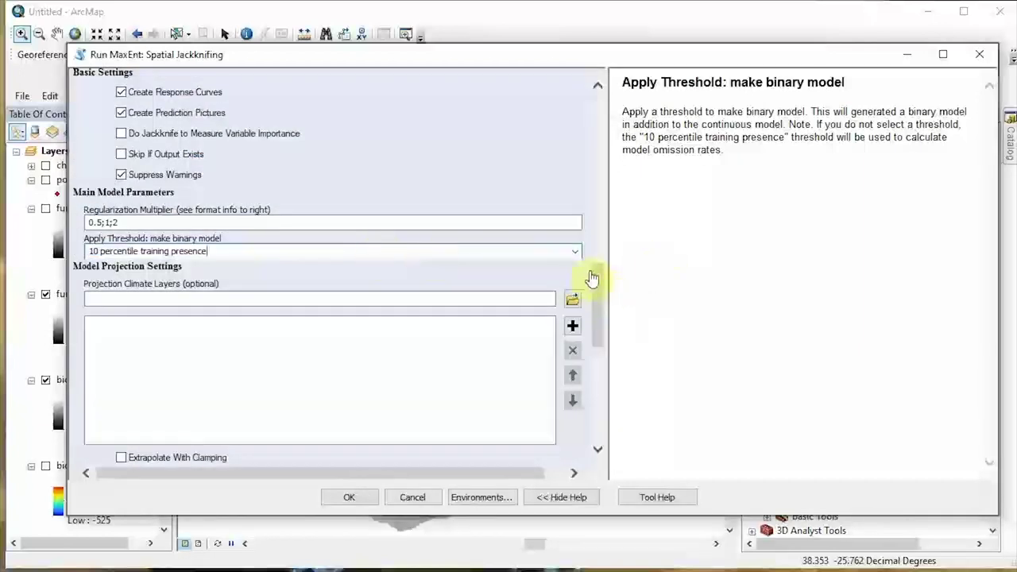
Review the model projection and extrapolation settings and the Best Model Criteria choice.
{"action": "left_click_drag", "start_coordinate": [599, 283], "coordinate": [599, 302]}
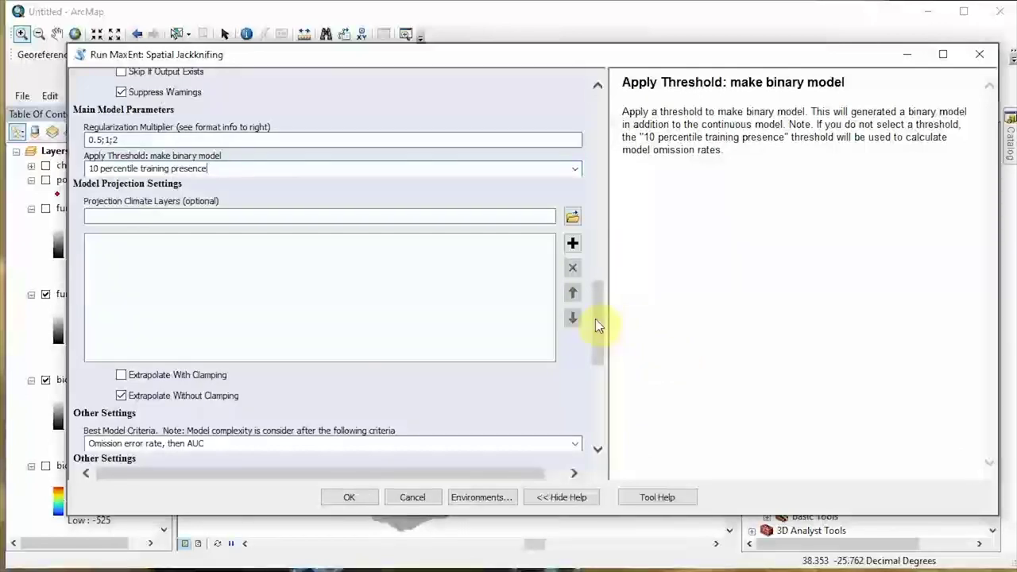
{"action": "left_click_drag", "start_coordinate": [595, 318], "coordinate": [591, 353]}
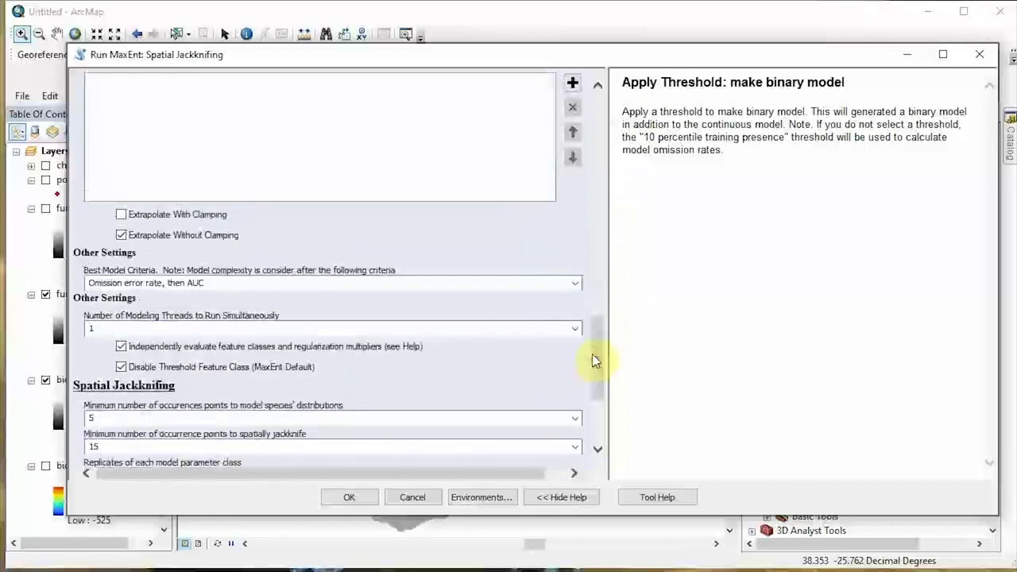
{"action": "left_click_drag", "start_coordinate": [601, 383], "coordinate": [599, 347]}
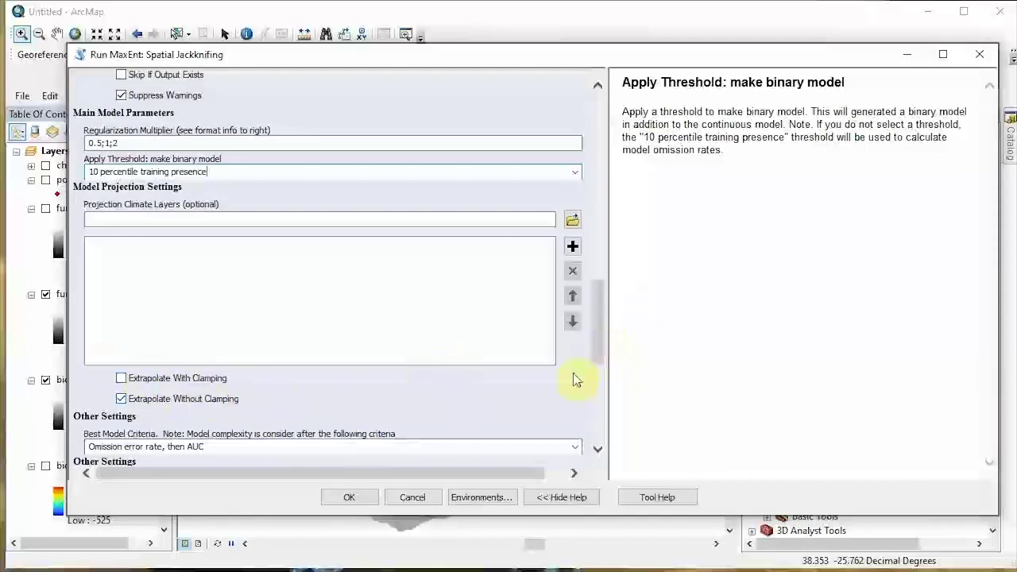
{"action": "left_click_drag", "start_coordinate": [596, 334], "coordinate": [589, 386]}
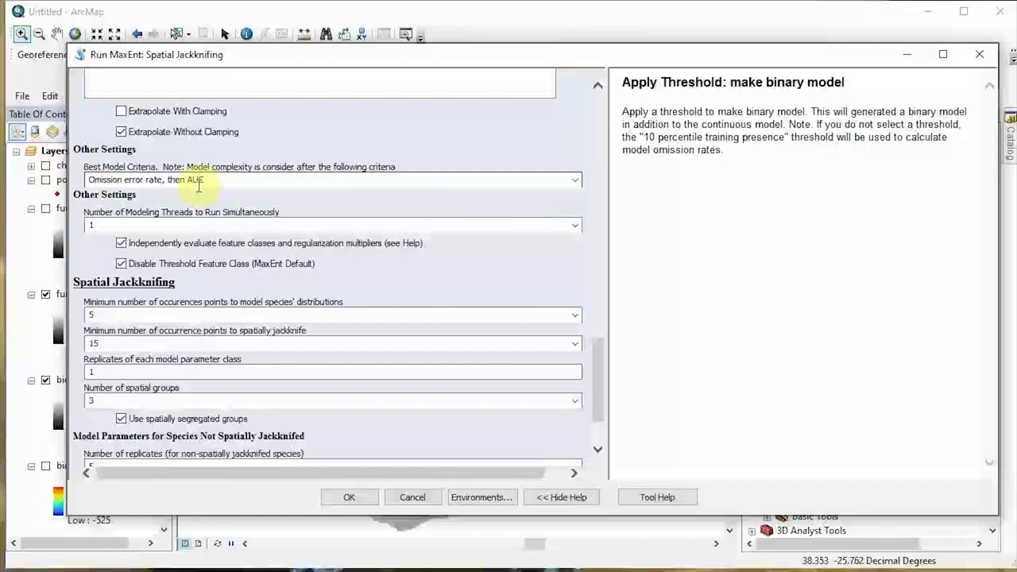
{"action": "left_click", "coordinate": [571, 183]}
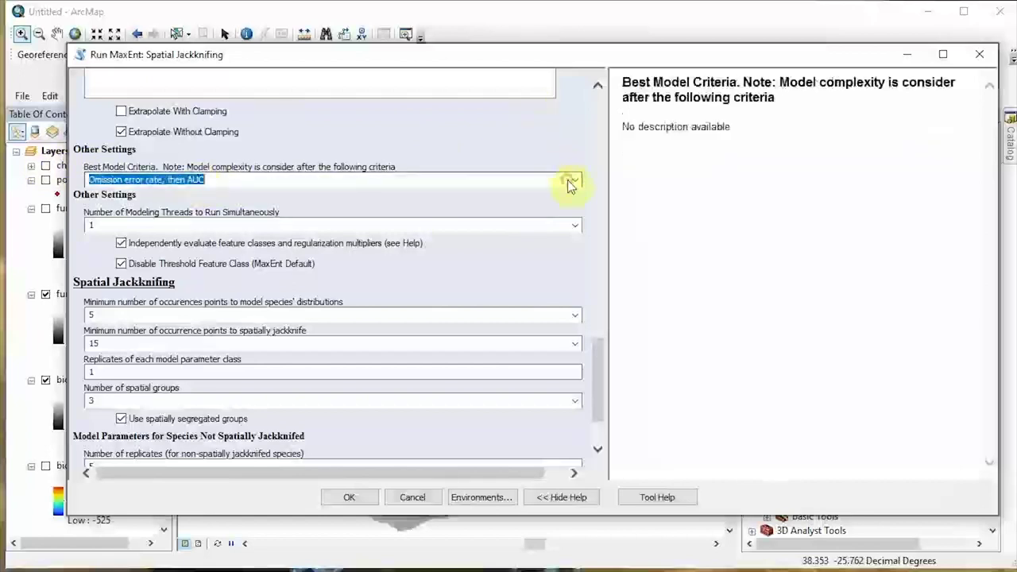
{"action": "left_click", "coordinate": [265, 176]}
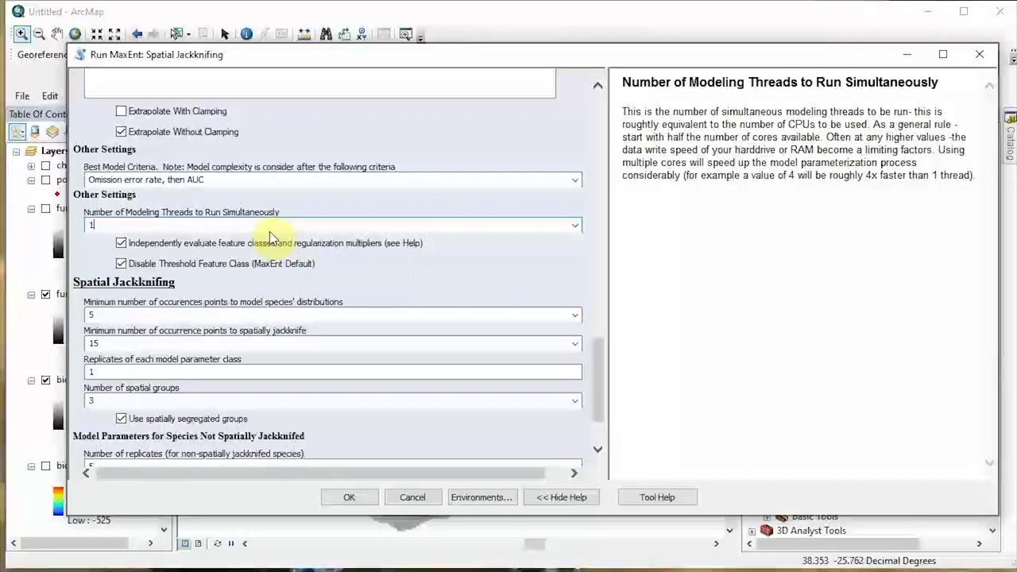
Set the number of modeling threads to run simultaneously to 2.
{"action": "left_click", "coordinate": [575, 224]}
{"action": "left_click", "coordinate": [575, 225]}
{"action": "left_click", "coordinate": [176, 251]}
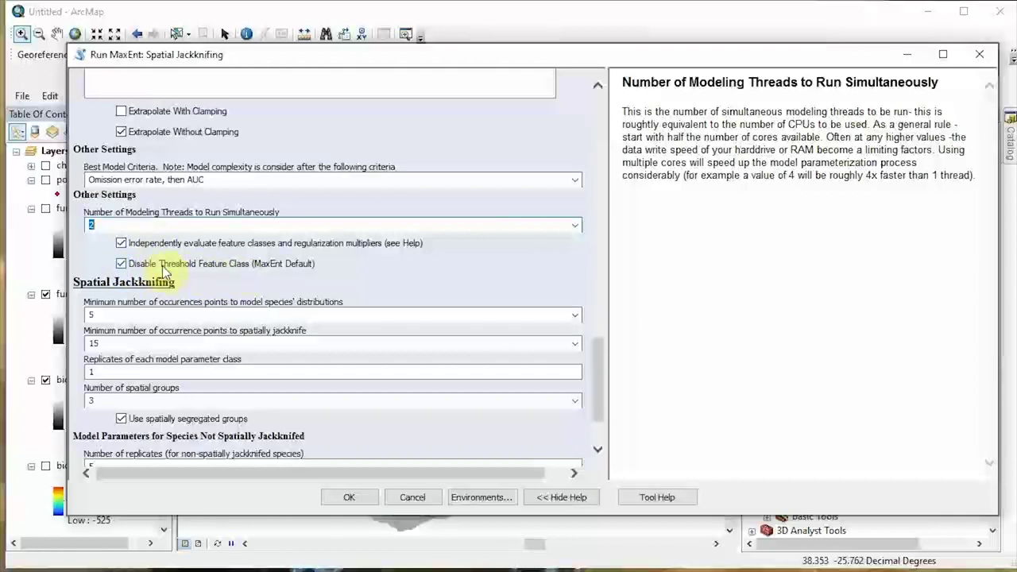
Review the spatial jackknifing settings for minimum occurrence points, replicates and spatial groups, and run the MaxEnt tool.
{"action": "scroll", "coordinate": [261, 270], "scroll_direction": "down", "scroll_amount": 3}
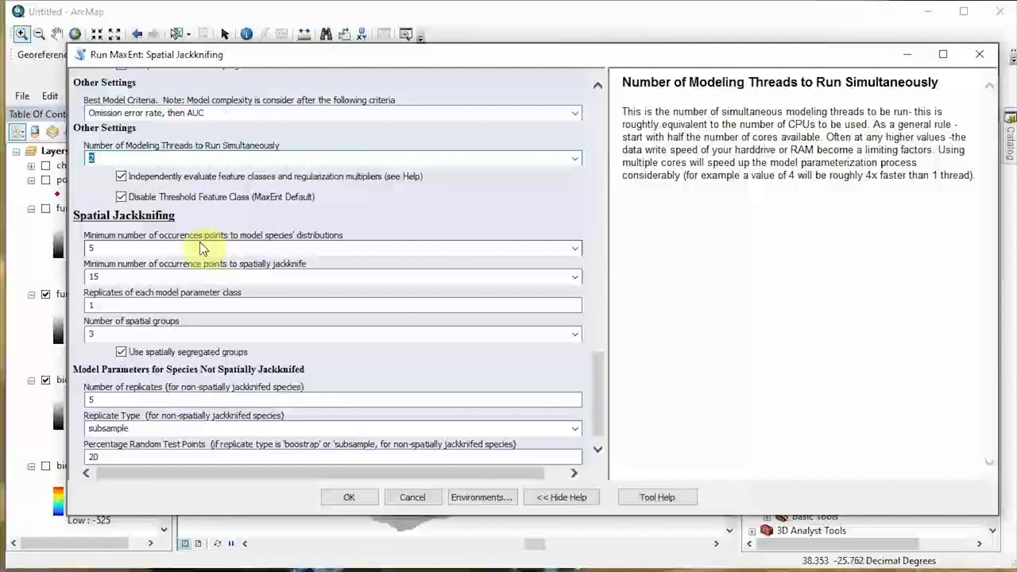
{"action": "left_click", "coordinate": [210, 276]}
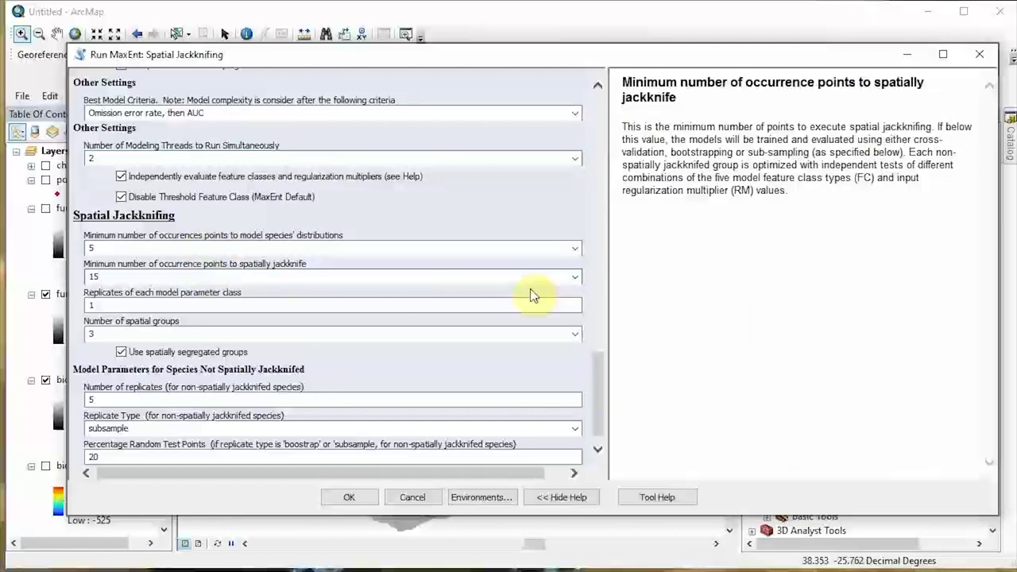
{"action": "left_click", "coordinate": [209, 302]}
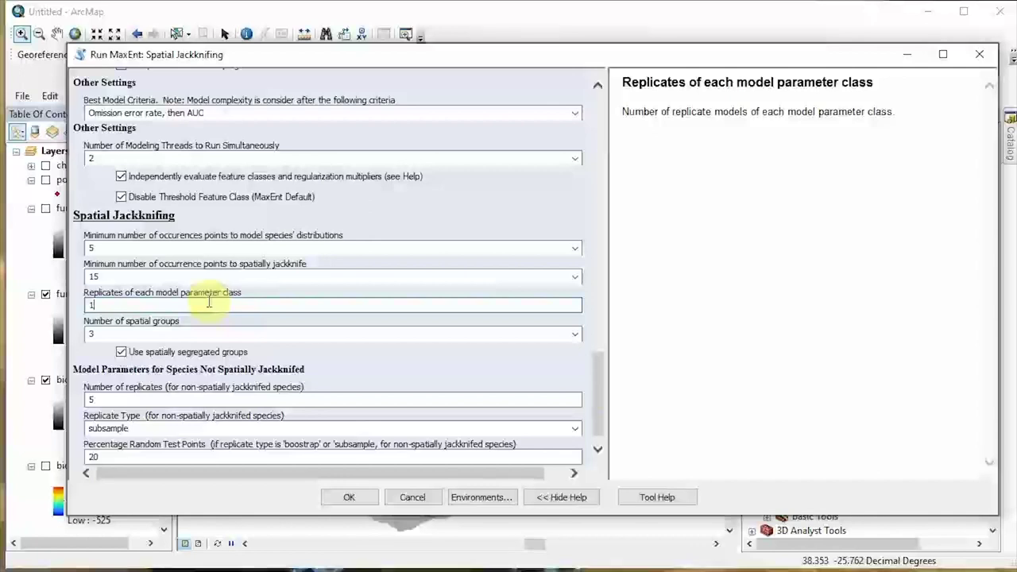
{"action": "left_click", "coordinate": [145, 332]}
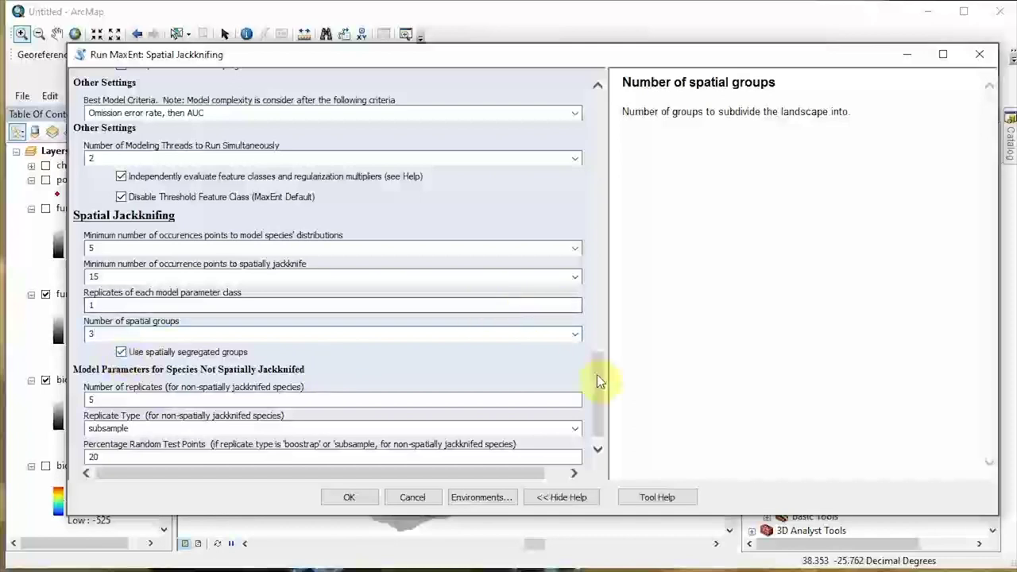
{"action": "scroll", "coordinate": [597, 393], "scroll_direction": "down", "scroll_amount": 1}
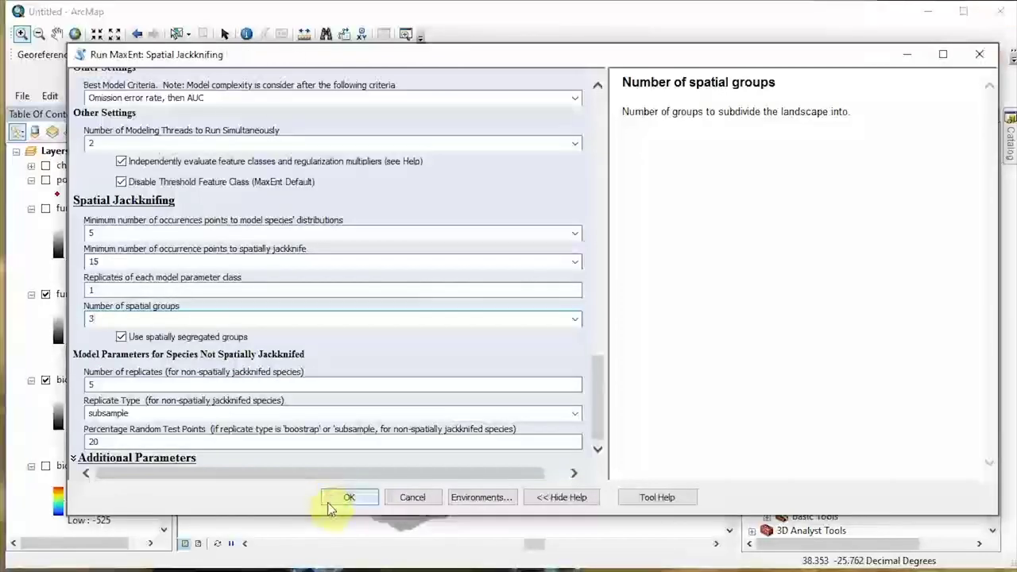
{"action": "left_click", "coordinate": [341, 496]}
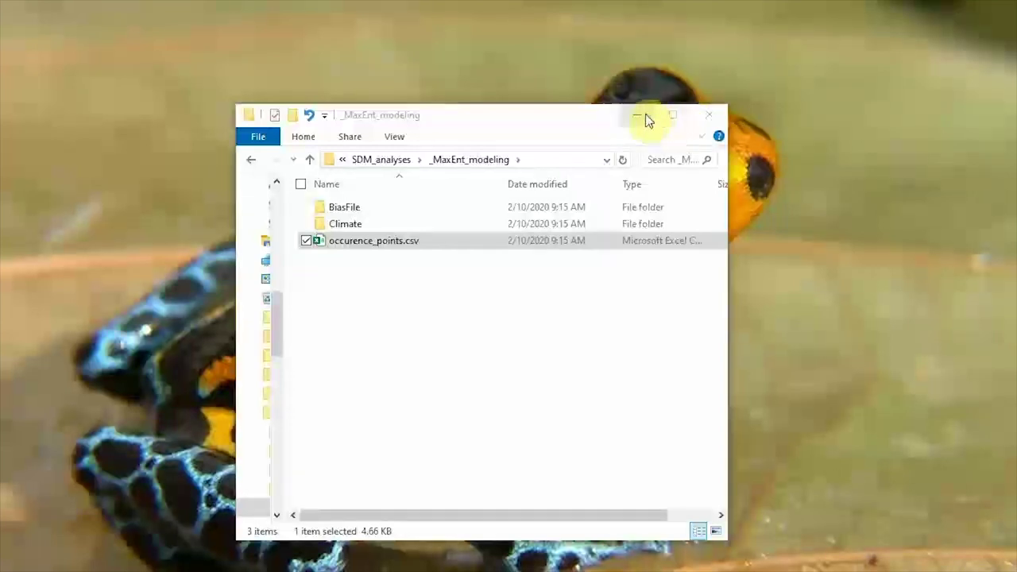
Minimize the _MaxEnt_modeling folder window, enlarge the models folder window and widen its Name column to show the full file names.
{"action": "left_click", "coordinate": [645, 115]}
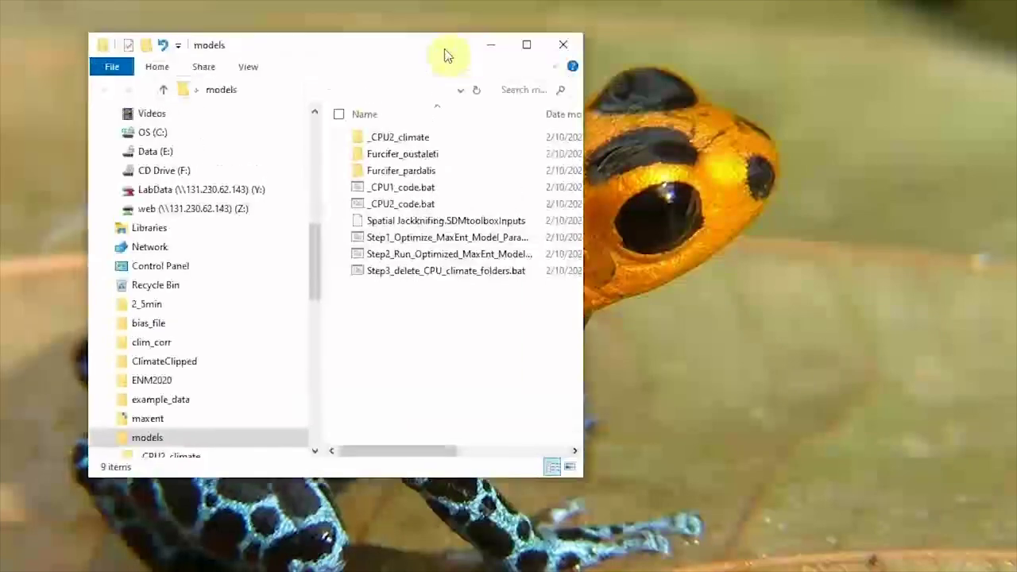
{"action": "left_click_drag", "start_coordinate": [447, 50], "coordinate": [396, 26]}
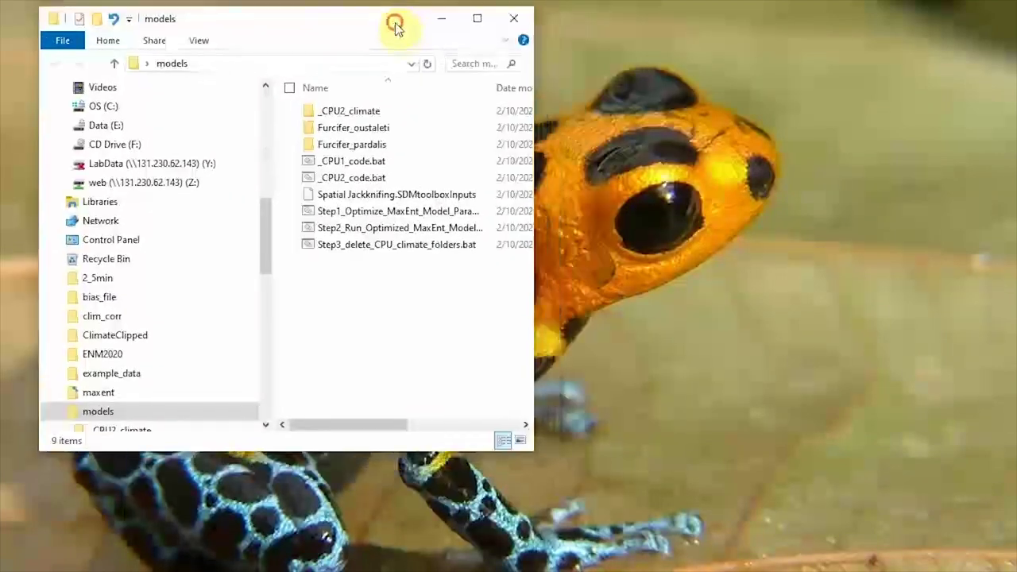
{"action": "left_click_drag", "start_coordinate": [533, 450], "coordinate": [986, 563]}
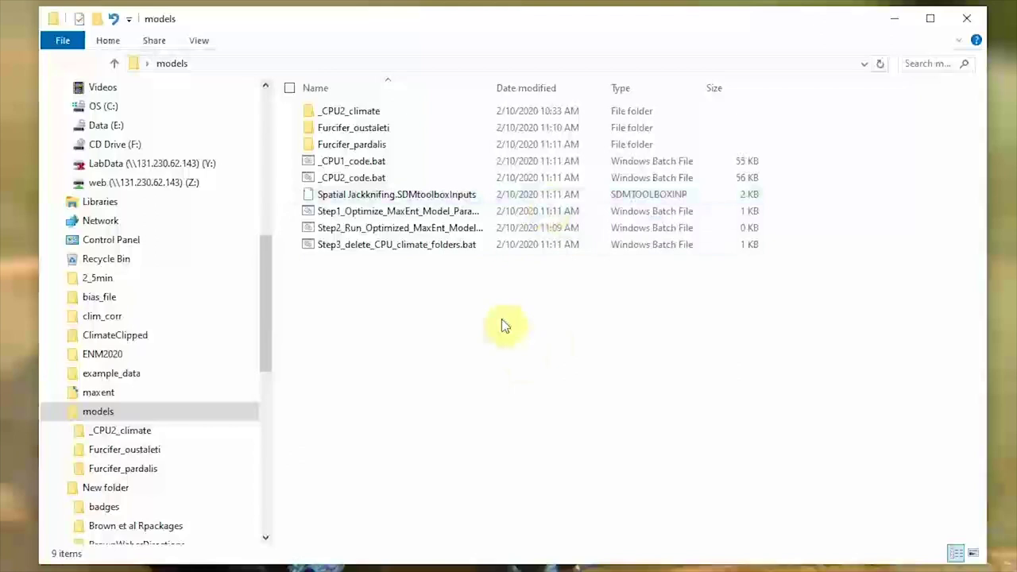
{"action": "left_click_drag", "start_coordinate": [497, 83], "coordinate": [619, 83]}
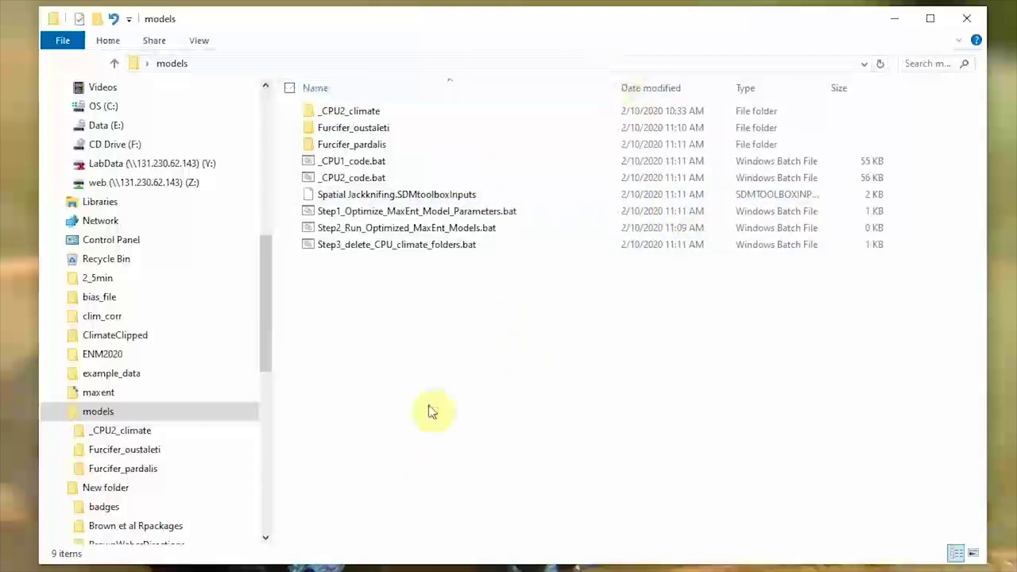
Open Step1_Optimize_MaxEnt_Model_Parameters.bat in Notepad++ to inspect its code.
{"action": "left_click", "coordinate": [434, 211]}
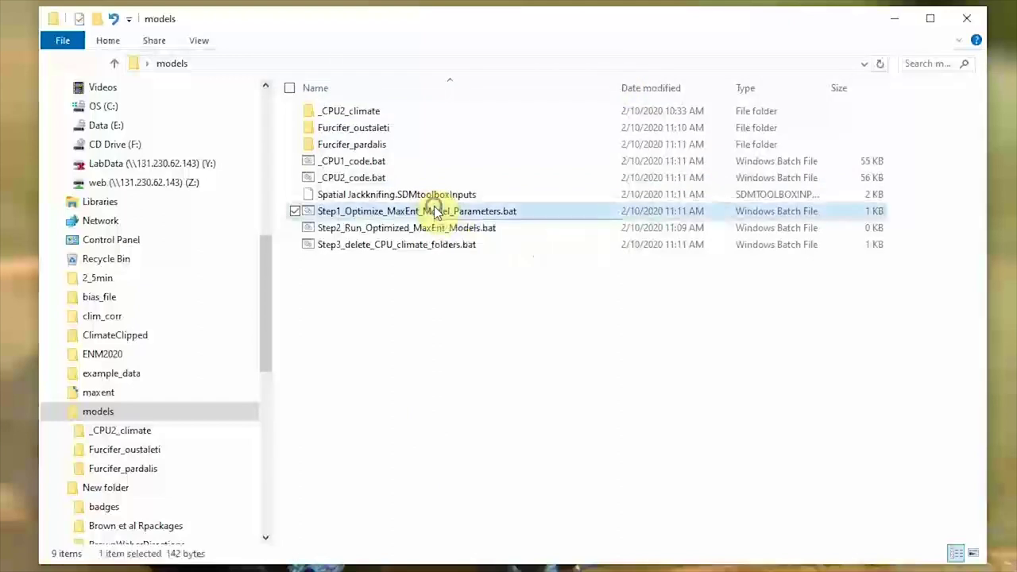
{"action": "right_click", "coordinate": [429, 211]}
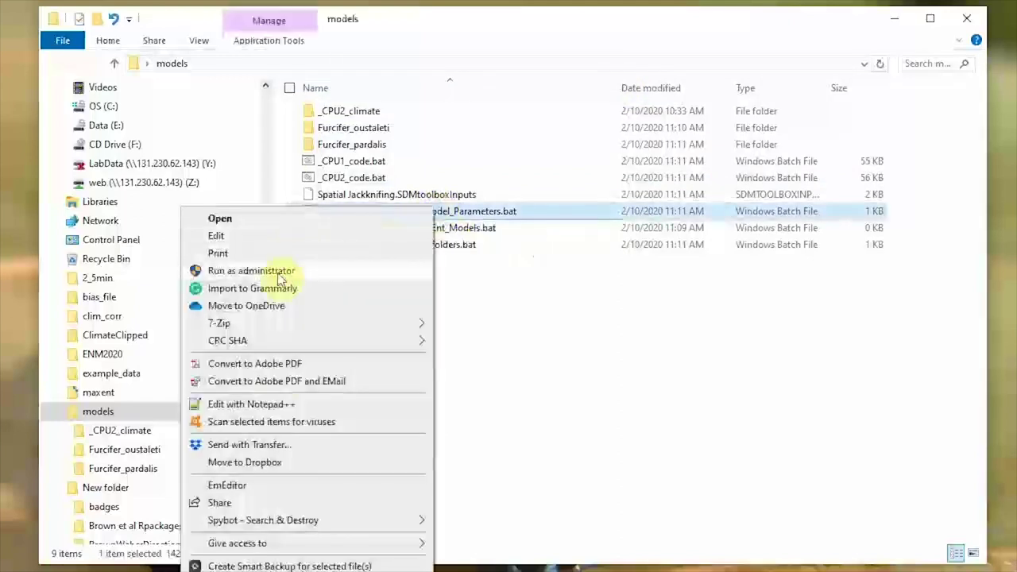
{"action": "left_click", "coordinate": [305, 405]}
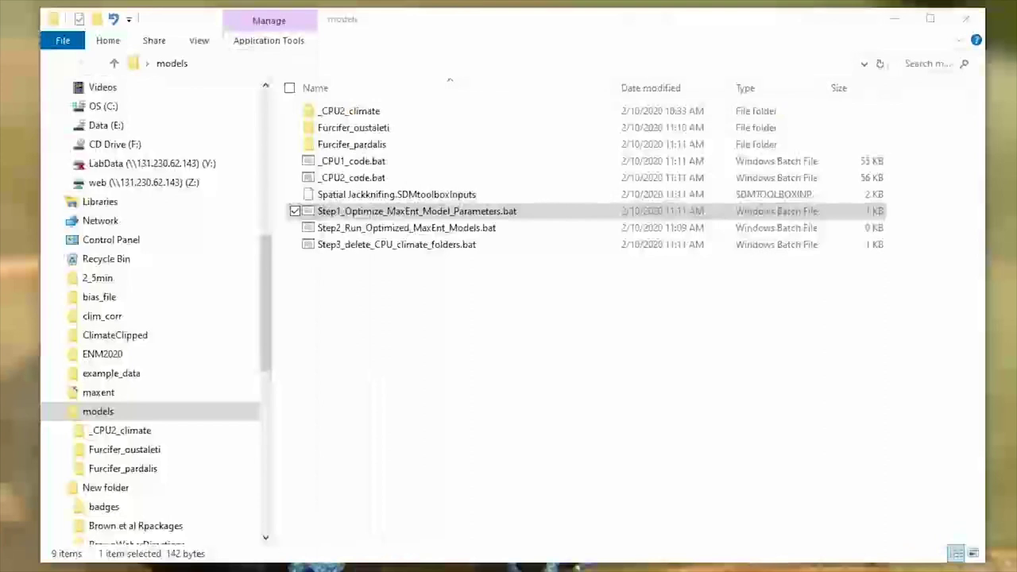
Open _CPU1_code.bat in Notepad++, look through its modeling commands and minimize the editor.
{"action": "right_click", "coordinate": [362, 161]}
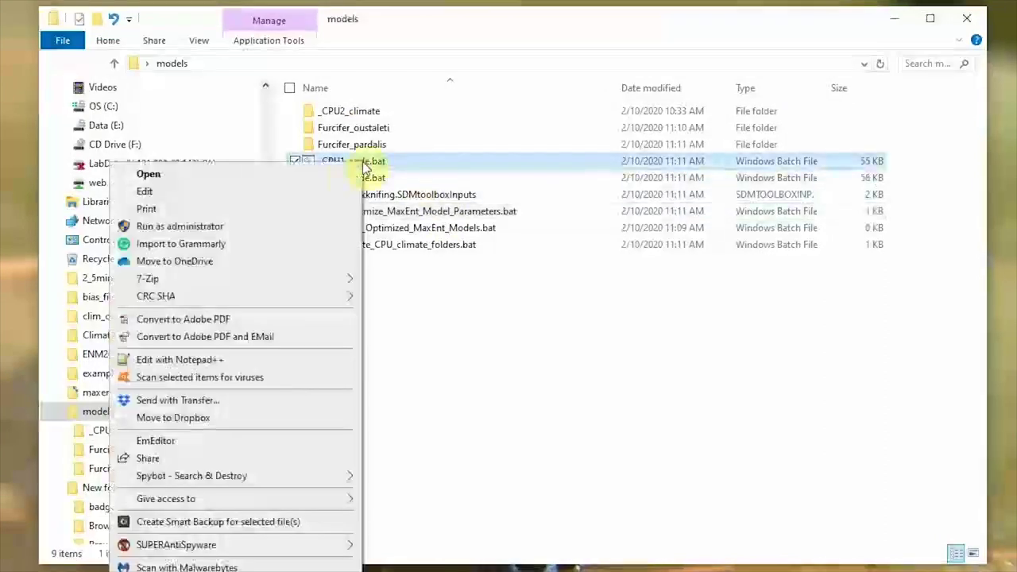
{"action": "left_click", "coordinate": [263, 357]}
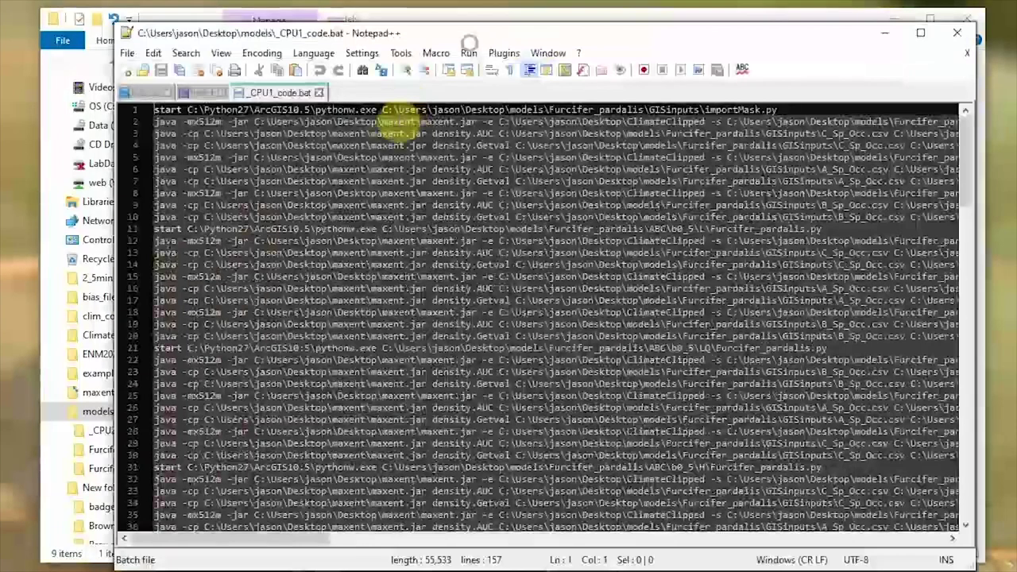
{"action": "left_click", "coordinate": [393, 130]}
{"action": "scroll", "coordinate": [389, 127], "scroll_direction": "down", "scroll_amount": 2}
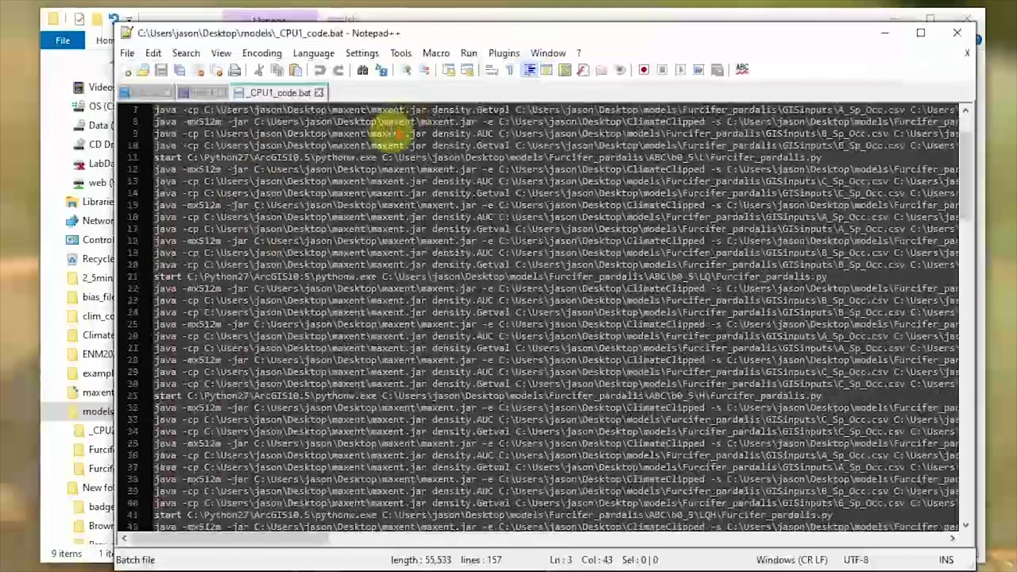
{"action": "scroll", "coordinate": [393, 129], "scroll_direction": "down", "scroll_amount": 20}
{"action": "scroll", "coordinate": [393, 127], "scroll_direction": "up", "scroll_amount": 20}
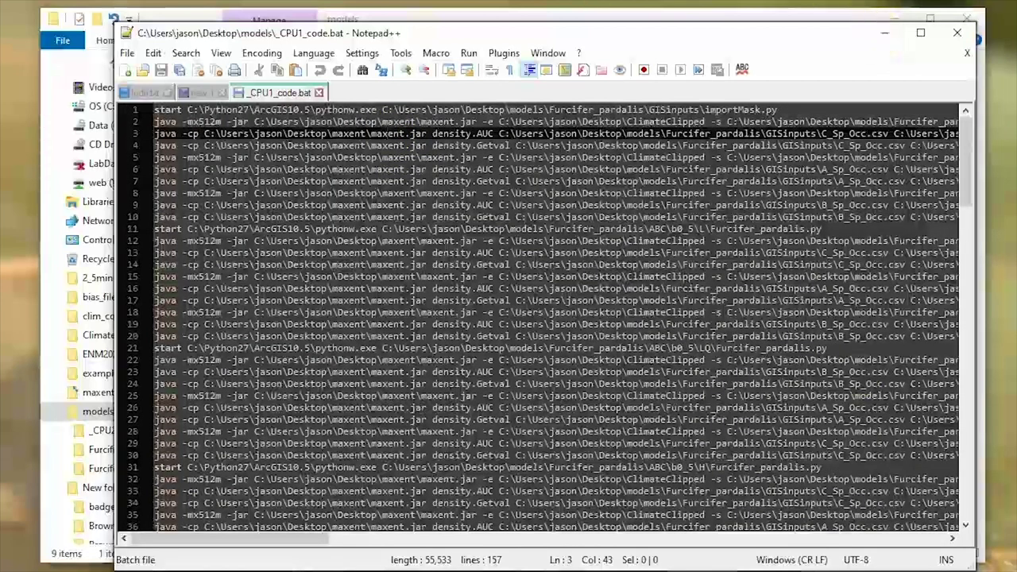
{"action": "left_click", "coordinate": [882, 33]}
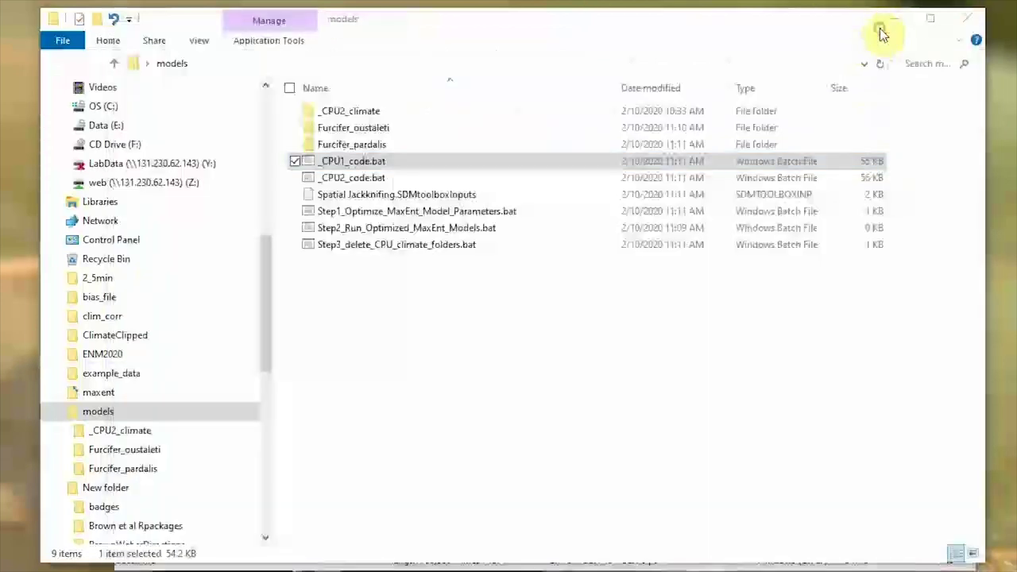
Run Step1_Optimize_MaxEnt_Model_Parameters.bat and arrange its command windows so the output of both species' runs can be read.
{"action": "left_click", "coordinate": [493, 393]}
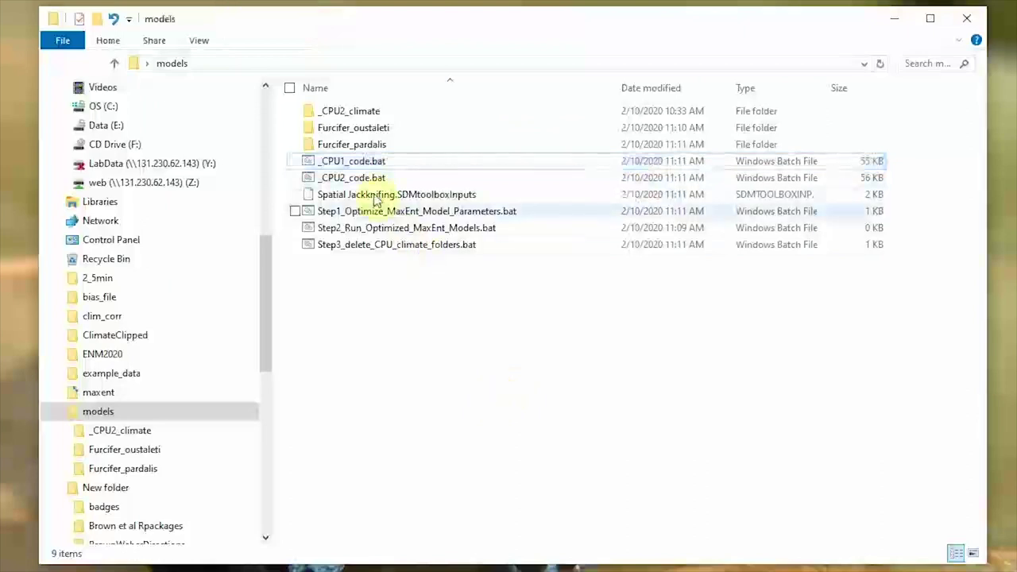
{"action": "double_click", "coordinate": [414, 212]}
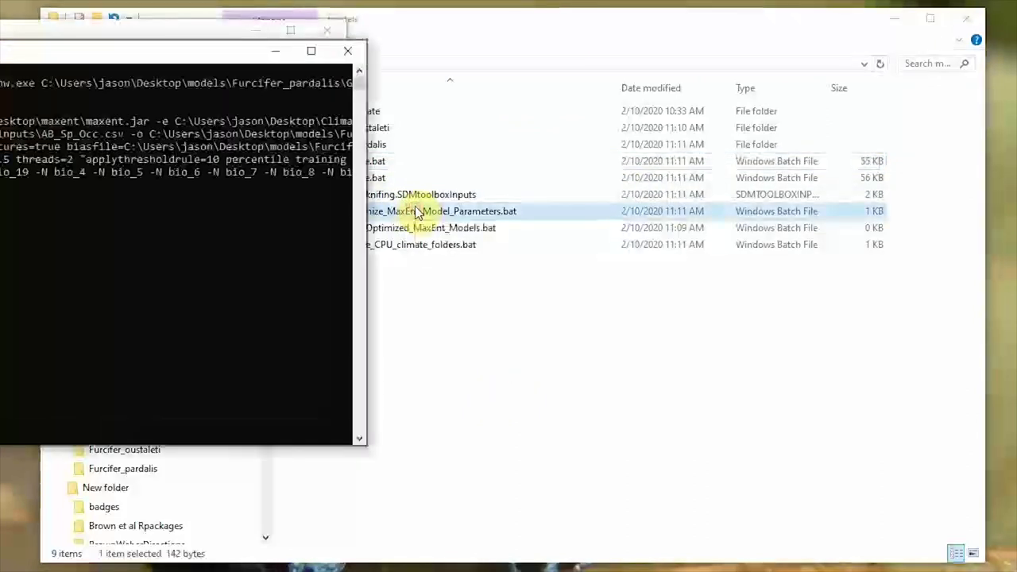
{"action": "left_click_drag", "start_coordinate": [61, 50], "coordinate": [556, 94]}
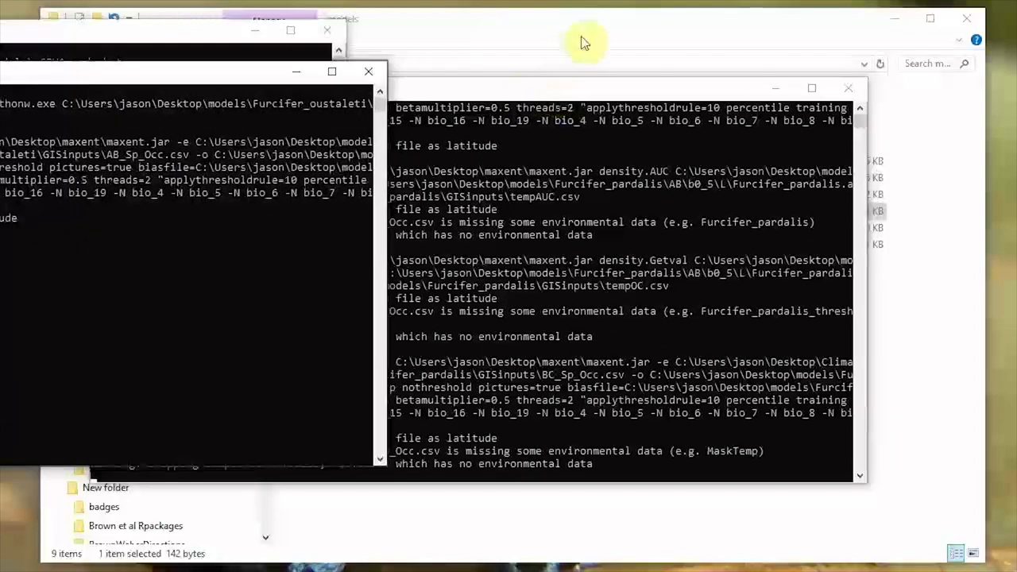
{"action": "left_click_drag", "start_coordinate": [154, 77], "coordinate": [642, 100]}
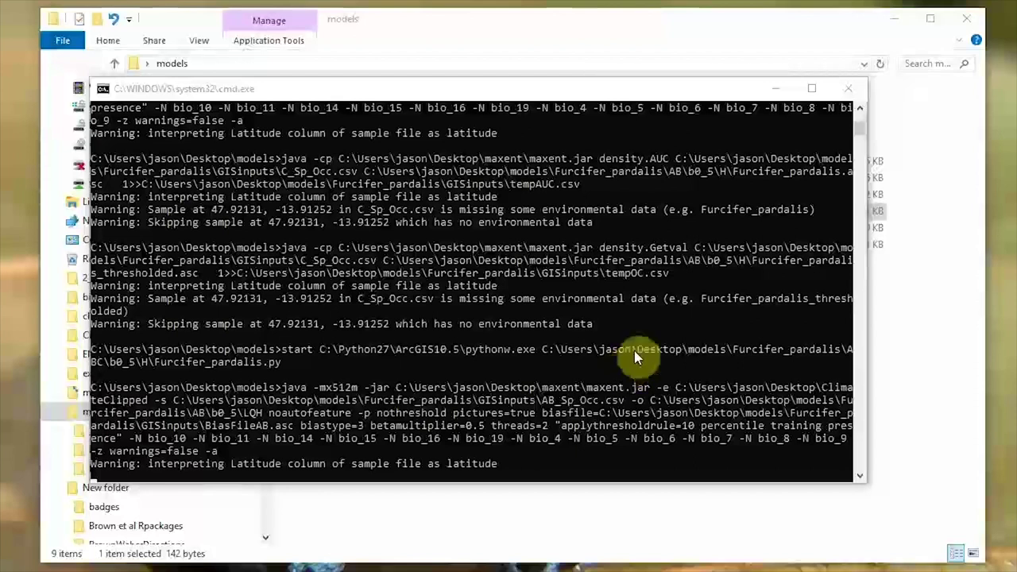
{"action": "left_click_drag", "start_coordinate": [743, 494], "coordinate": [753, 163]}
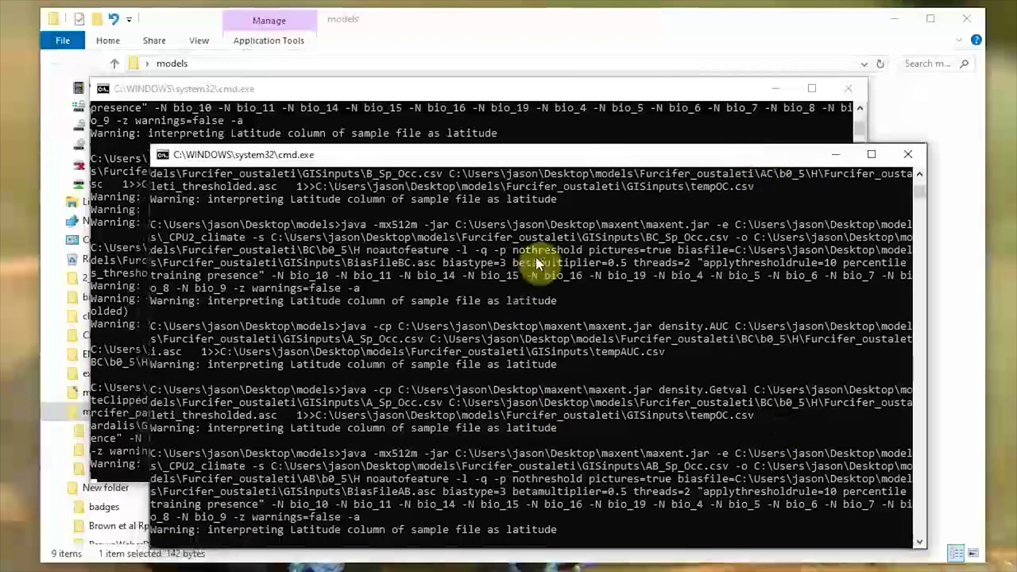
{"action": "left_click_drag", "start_coordinate": [366, 157], "coordinate": [400, 124]}
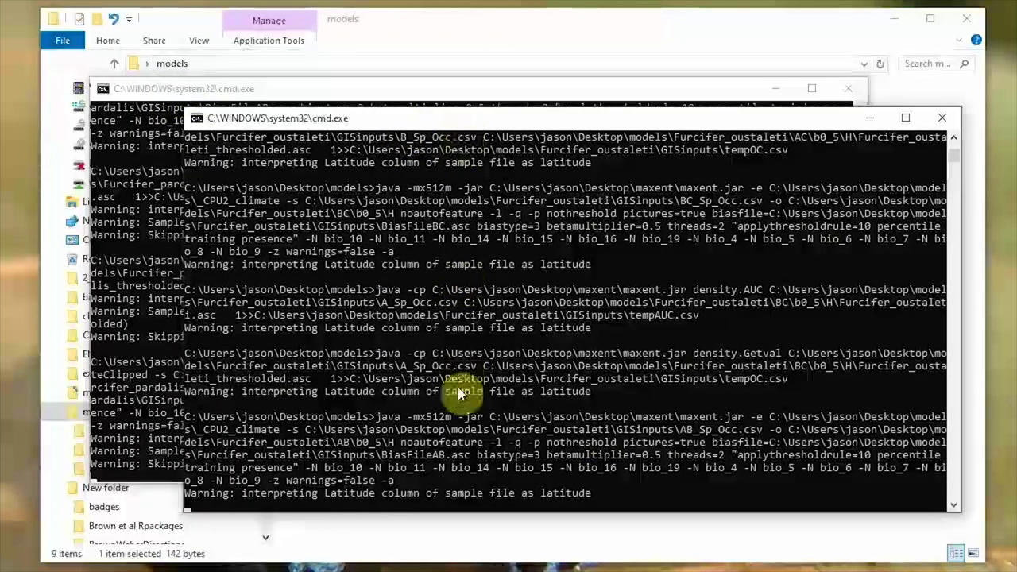
Return to the models folder and open the Furcifer_pardalis results down to AB, b0_5, L.
{"action": "left_click", "coordinate": [567, 40]}
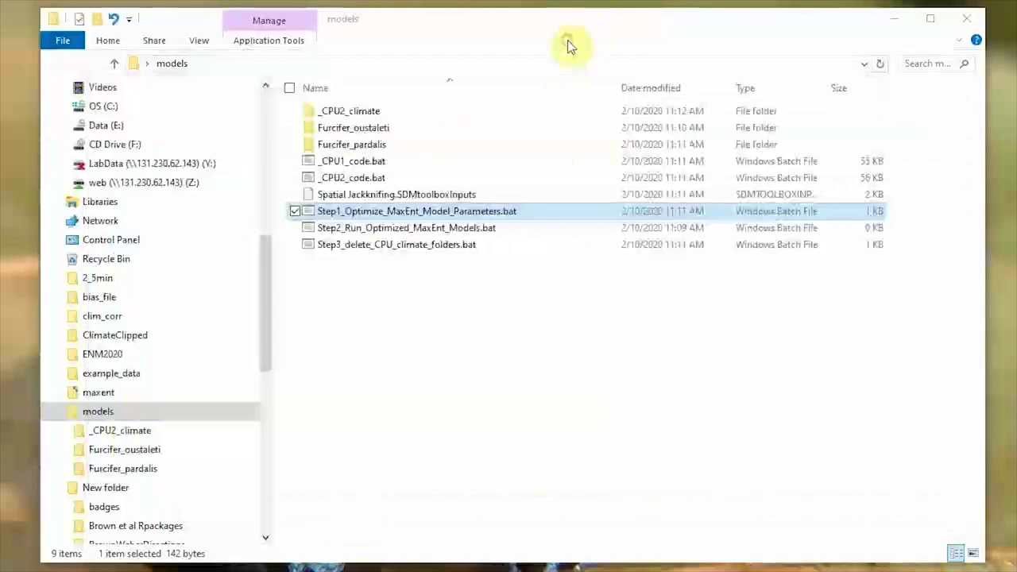
{"action": "double_click", "coordinate": [356, 147]}
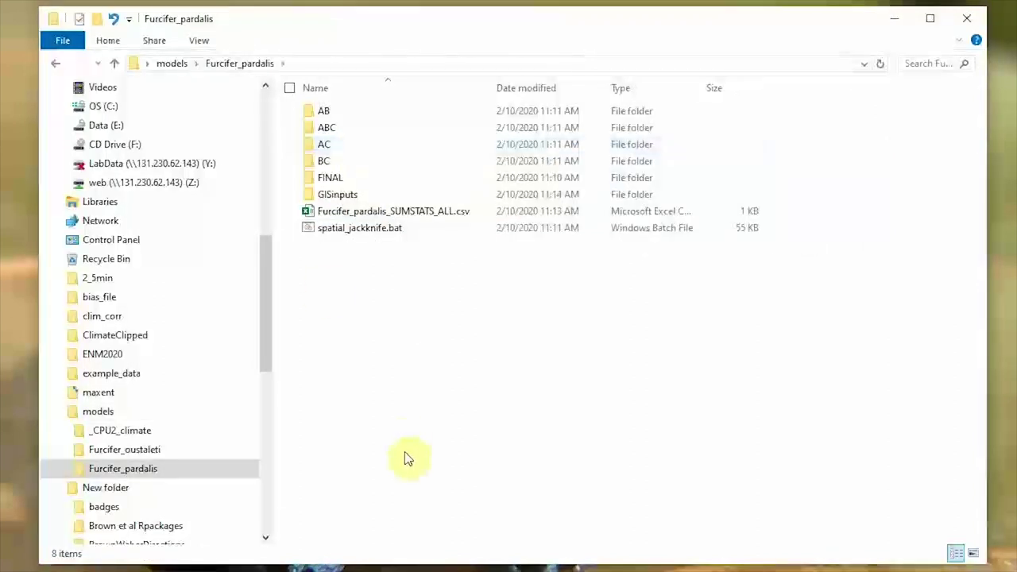
{"action": "double_click", "coordinate": [344, 110]}
{"action": "left_click", "coordinate": [341, 108]}
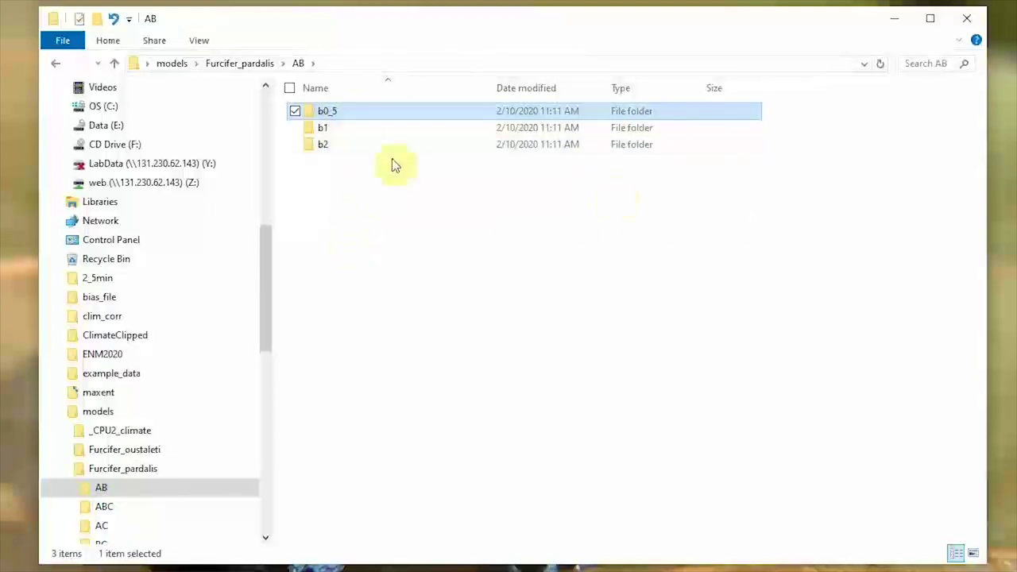
{"action": "double_click", "coordinate": [331, 112]}
{"action": "left_click", "coordinate": [311, 127]}
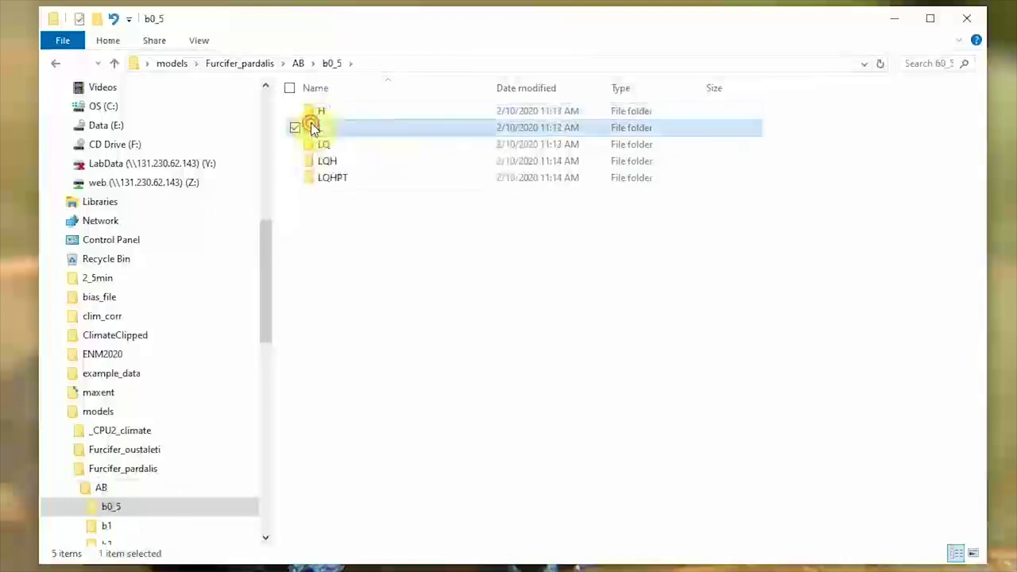
{"action": "double_click", "coordinate": [311, 127]}
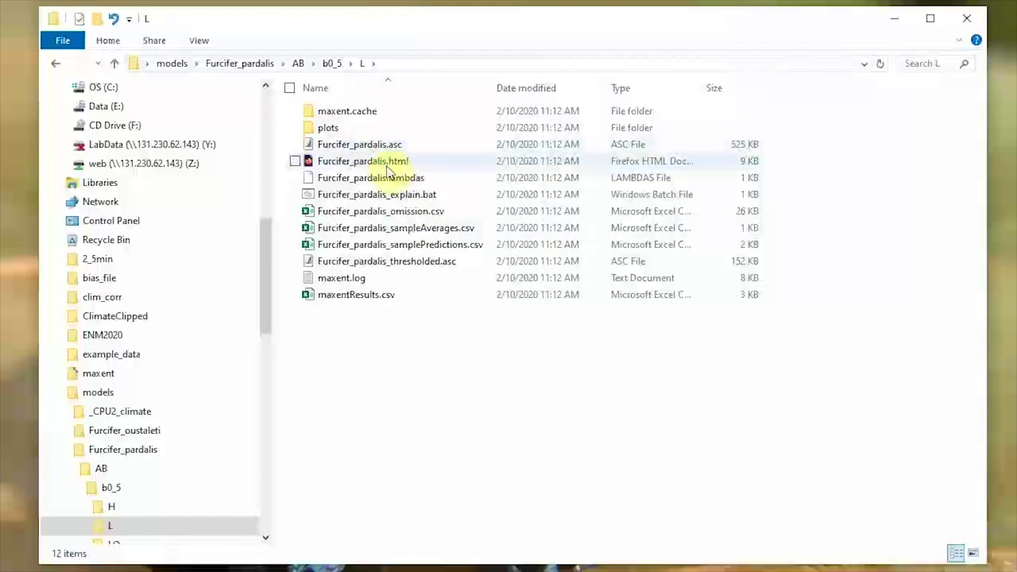
Open Furcifer_pardalis.html in the browser and move the browser window up to show the whole report.
{"action": "double_click", "coordinate": [389, 165]}
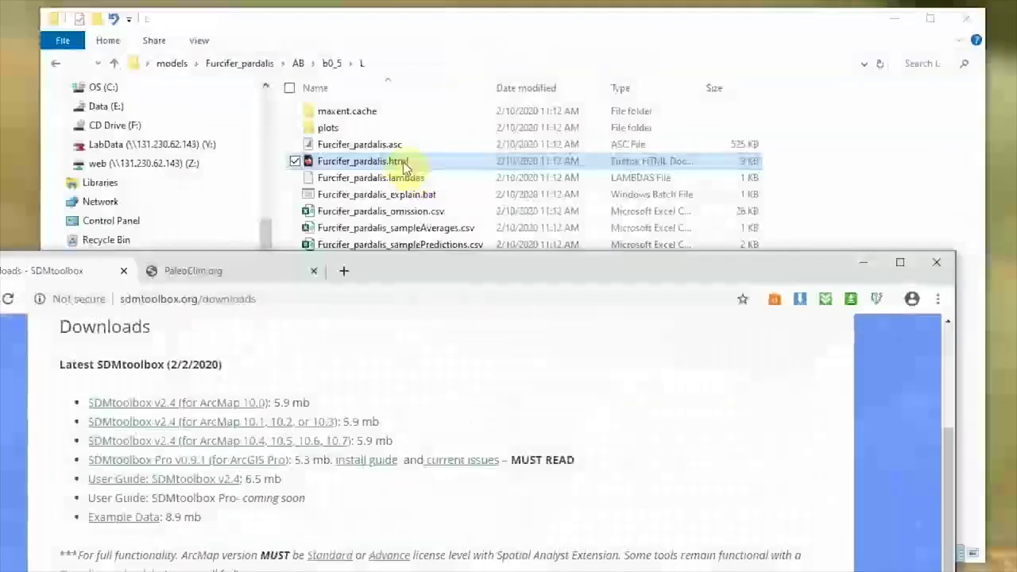
{"action": "left_click_drag", "start_coordinate": [421, 157], "coordinate": [447, 278]}
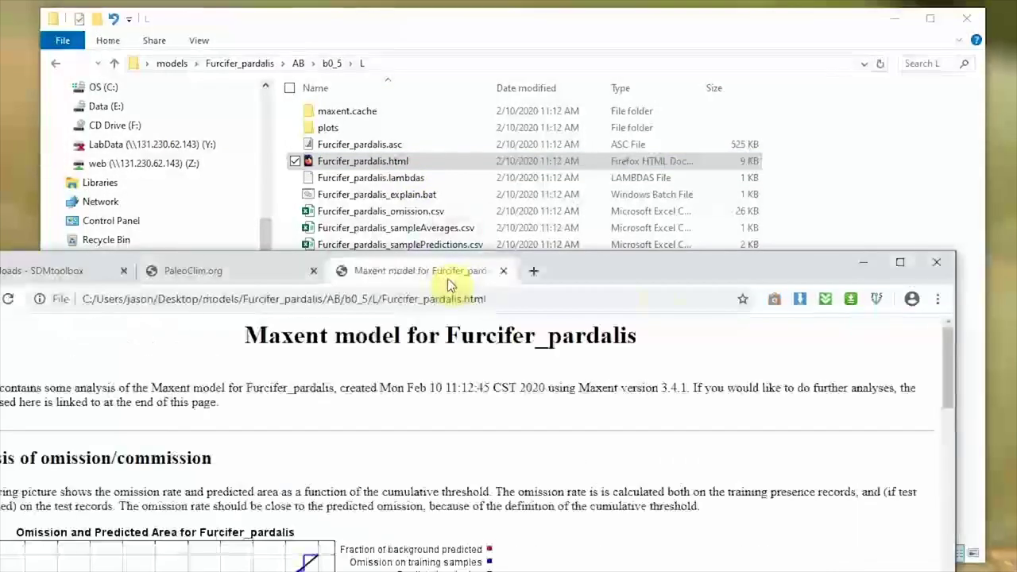
{"action": "left_click_drag", "start_coordinate": [692, 283], "coordinate": [760, 23]}
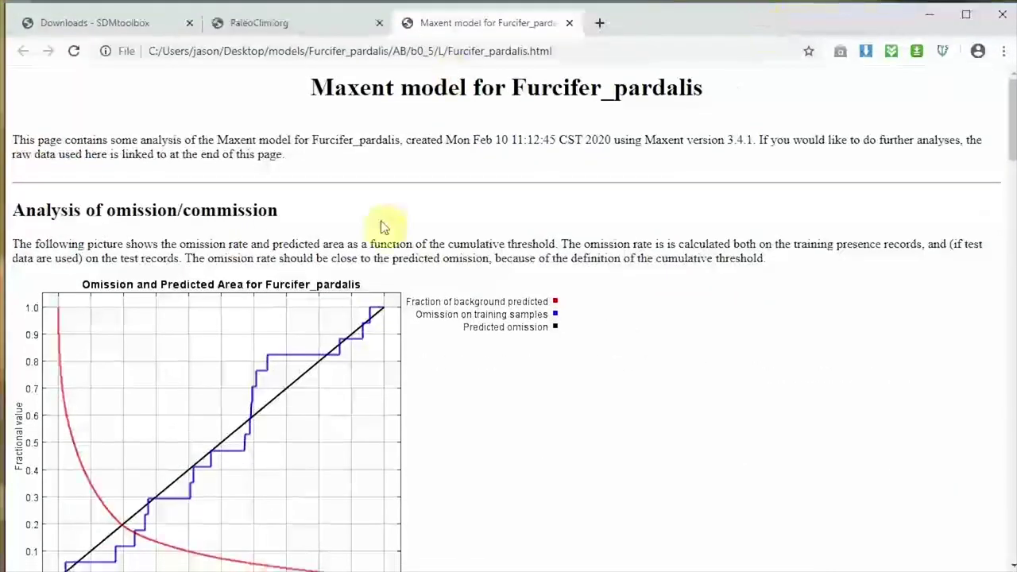
Look through the Maxent report's omission analysis, threshold table, model picture and variable contributions.
{"action": "scroll", "coordinate": [476, 298], "scroll_direction": "down", "scroll_amount": 15}
{"action": "scroll", "coordinate": [474, 300], "scroll_direction": "up", "scroll_amount": 2}
{"action": "scroll", "coordinate": [474, 300], "scroll_direction": "down", "scroll_amount": 2}
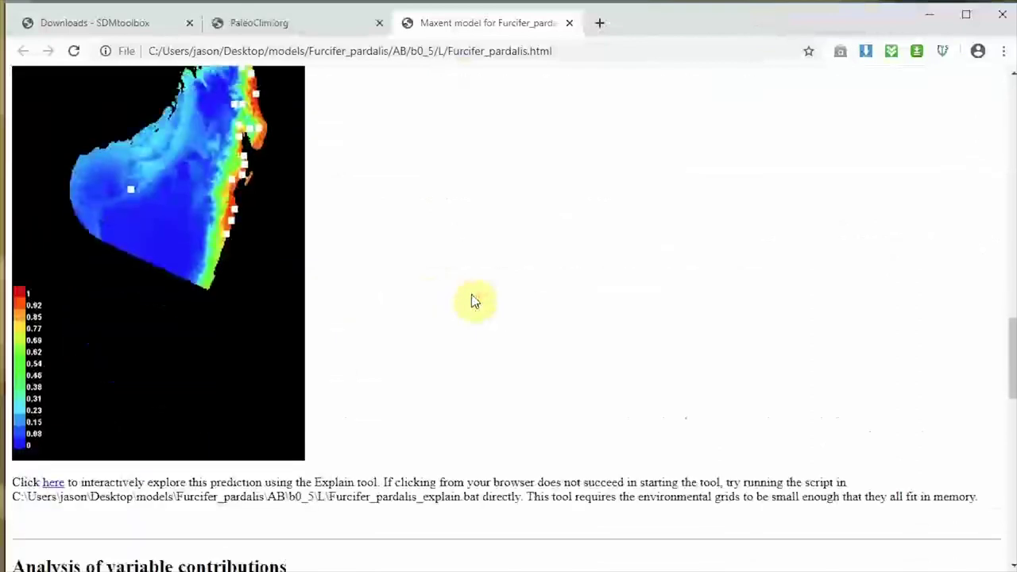
{"action": "scroll", "coordinate": [475, 301], "scroll_direction": "up", "scroll_amount": 3}
{"action": "scroll", "coordinate": [474, 301], "scroll_direction": "up", "scroll_amount": 3}
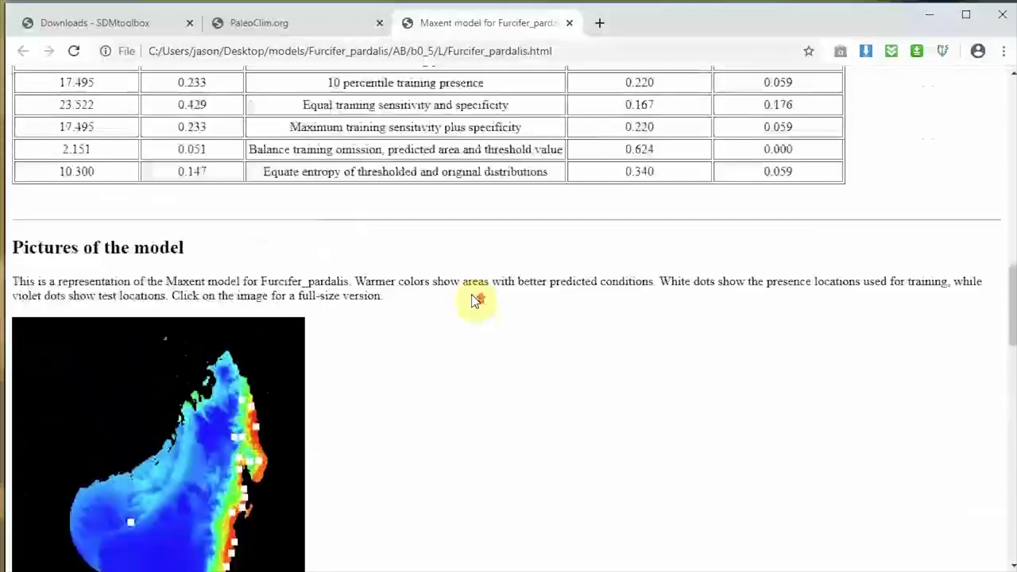
{"action": "scroll", "coordinate": [474, 300], "scroll_direction": "down", "scroll_amount": 4}
{"action": "scroll", "coordinate": [474, 301], "scroll_direction": "down", "scroll_amount": 5}
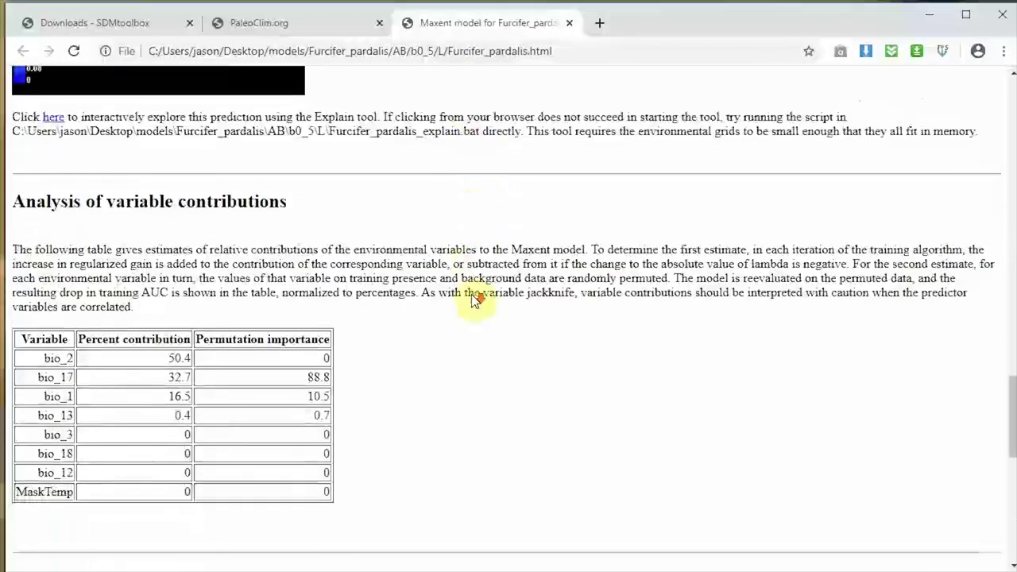
Finish looking through the Maxent report, minimize the browser and bring the results folder window in front of the command window.
{"action": "scroll", "coordinate": [480, 300], "scroll_direction": "down", "scroll_amount": 5}
{"action": "key", "text": "Home"}
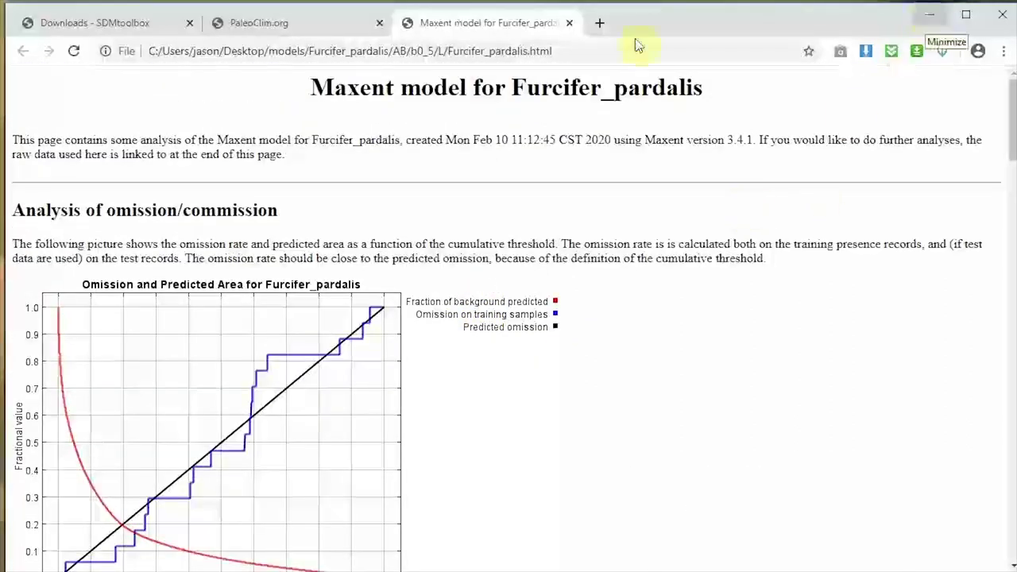
{"action": "left_click", "coordinate": [927, 15]}
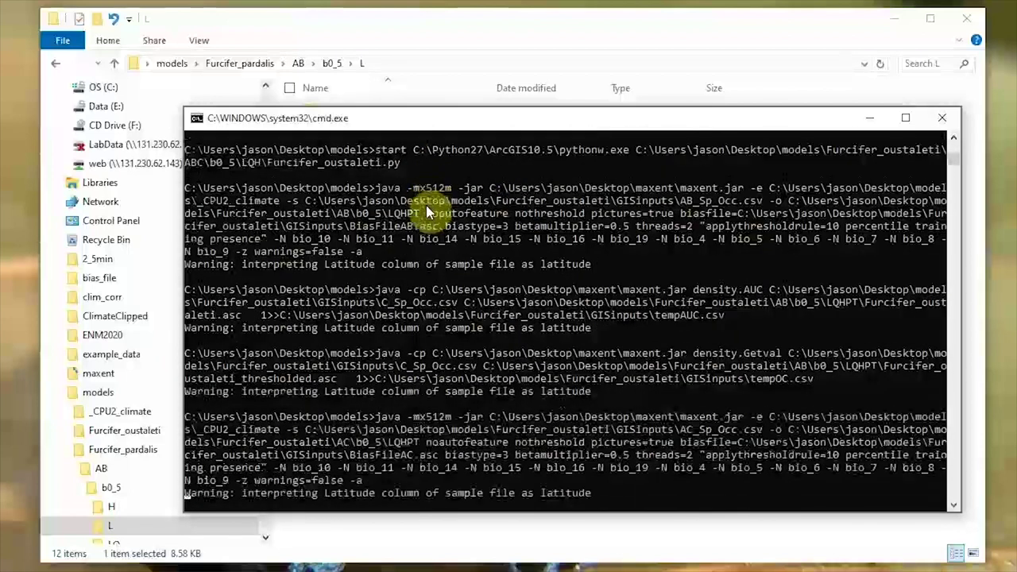
{"action": "left_click_drag", "start_coordinate": [519, 117], "coordinate": [476, 139]}
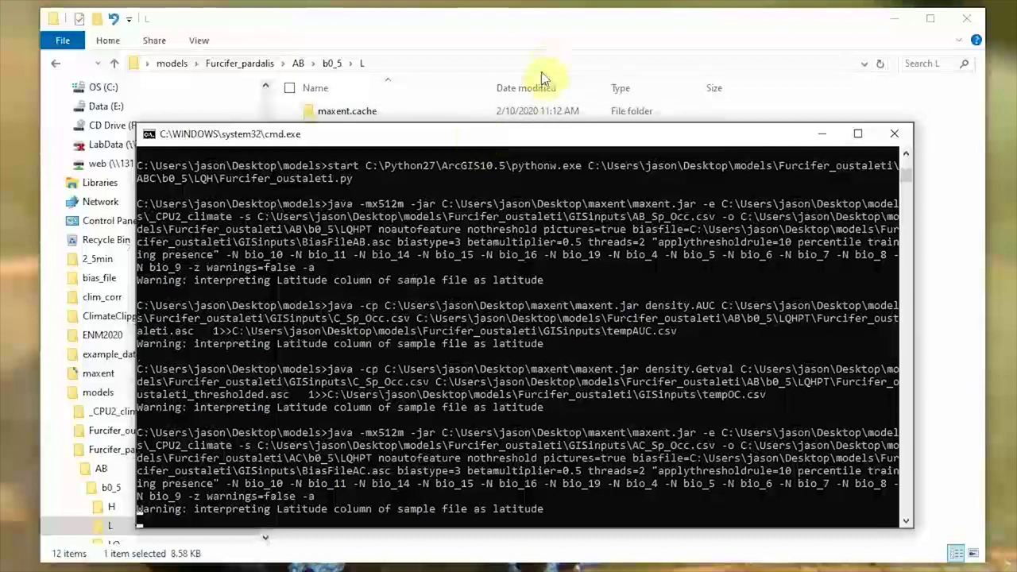
{"action": "left_click", "coordinate": [549, 36]}
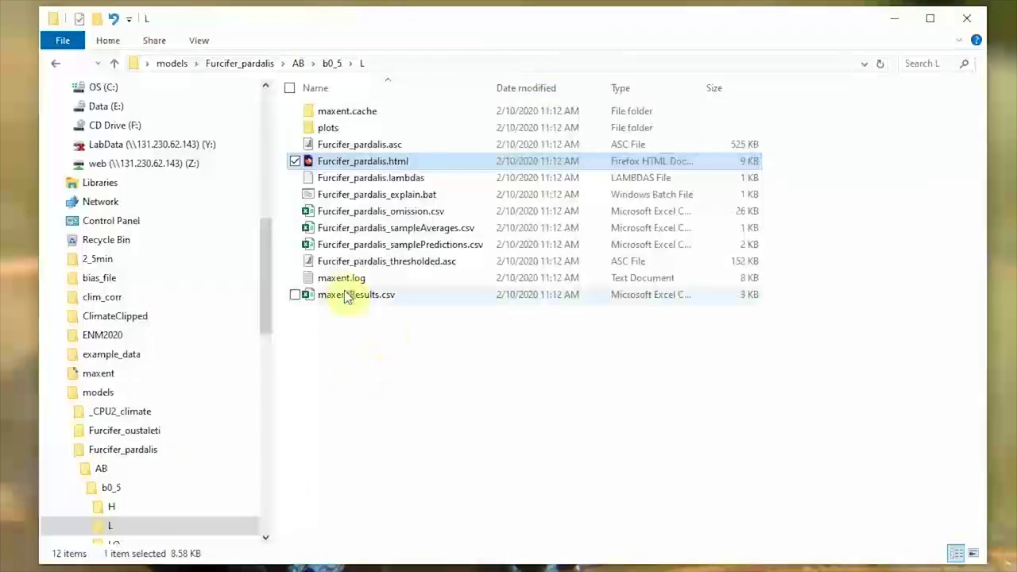
Read Furcifer_pardalis_SUMSTATS_ALL.csv from the Furcifer_pardalis folder in Notepad++, close the file and minimize the editor.
{"action": "left_click", "coordinate": [265, 64]}
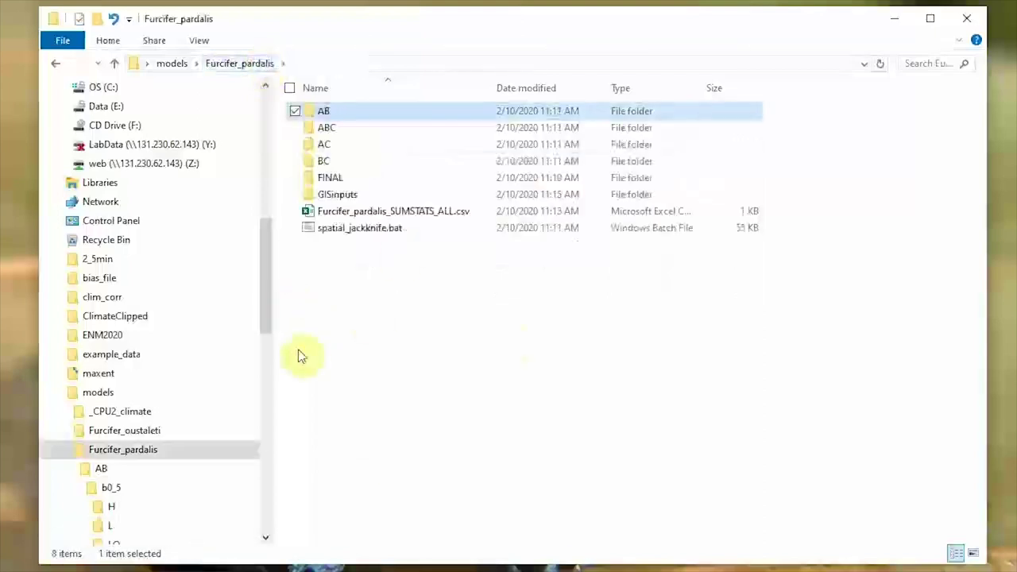
{"action": "right_click", "coordinate": [415, 215]}
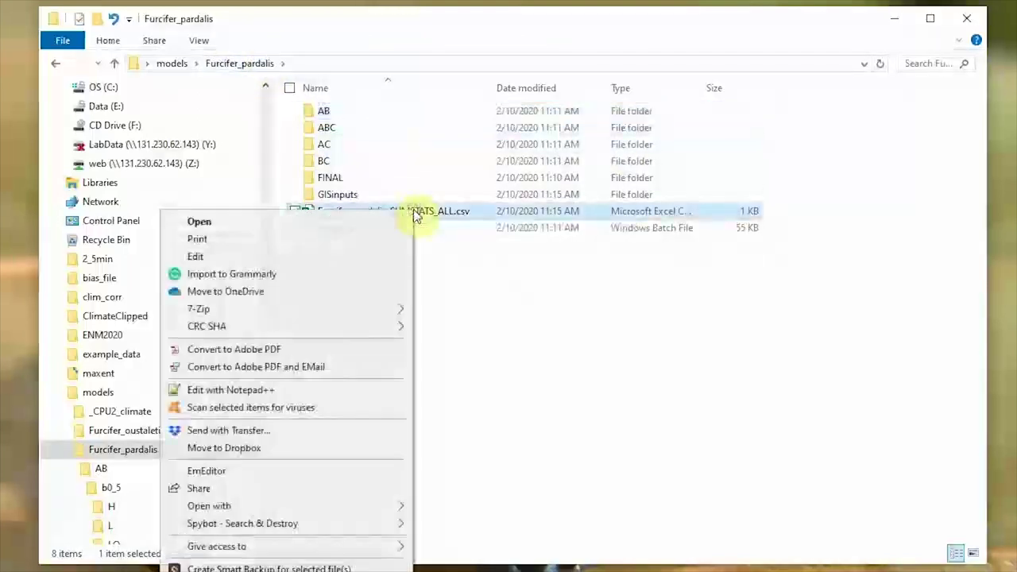
{"action": "left_click", "coordinate": [272, 389]}
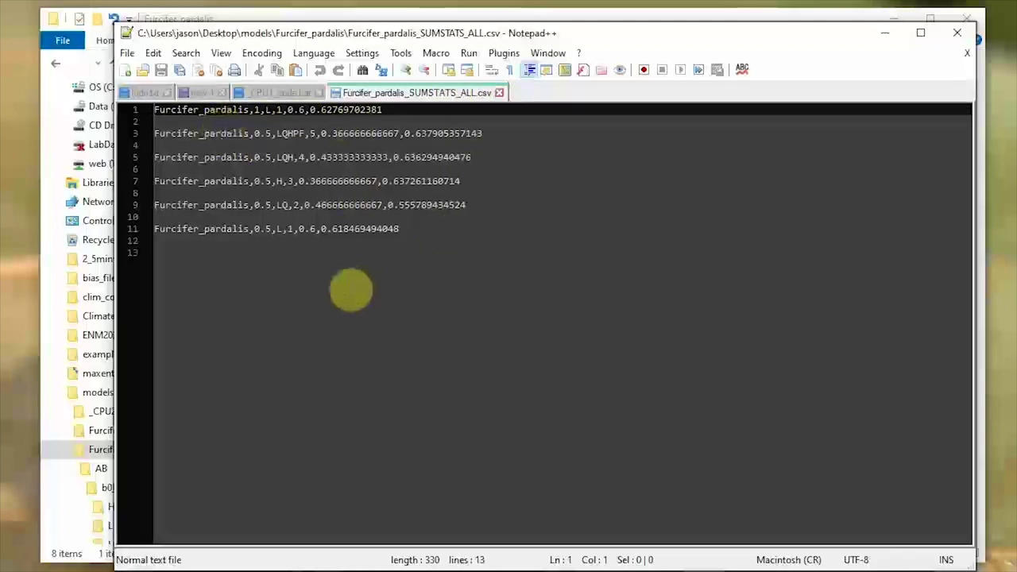
{"action": "left_click", "coordinate": [498, 93]}
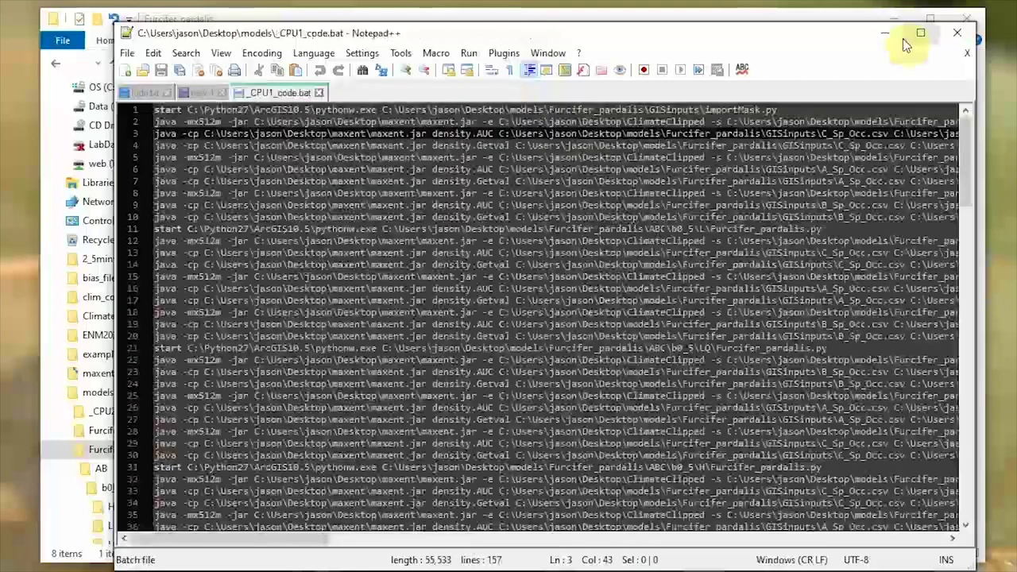
{"action": "left_click", "coordinate": [884, 32]}
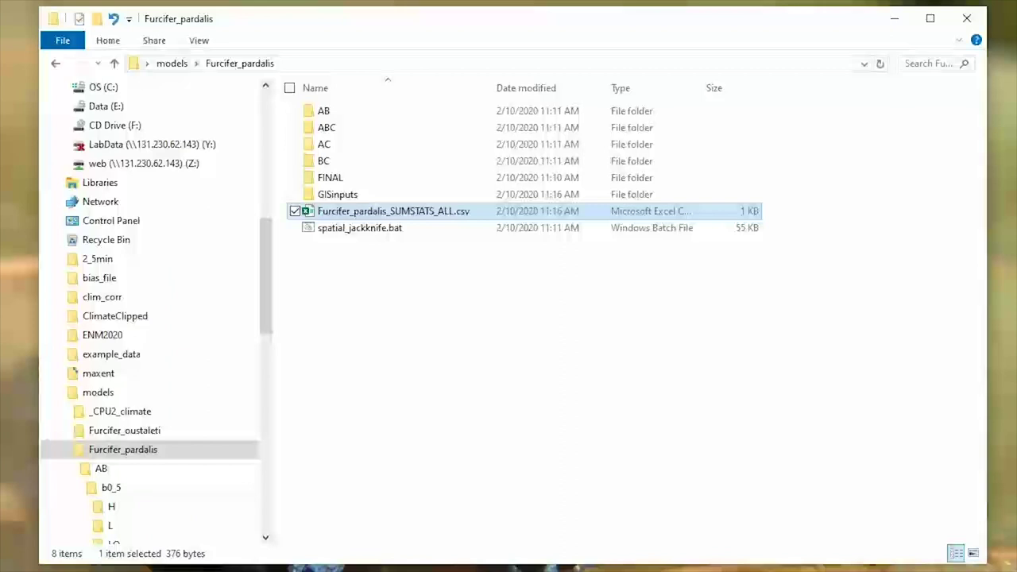
{"action": "key", "text": "Return"}
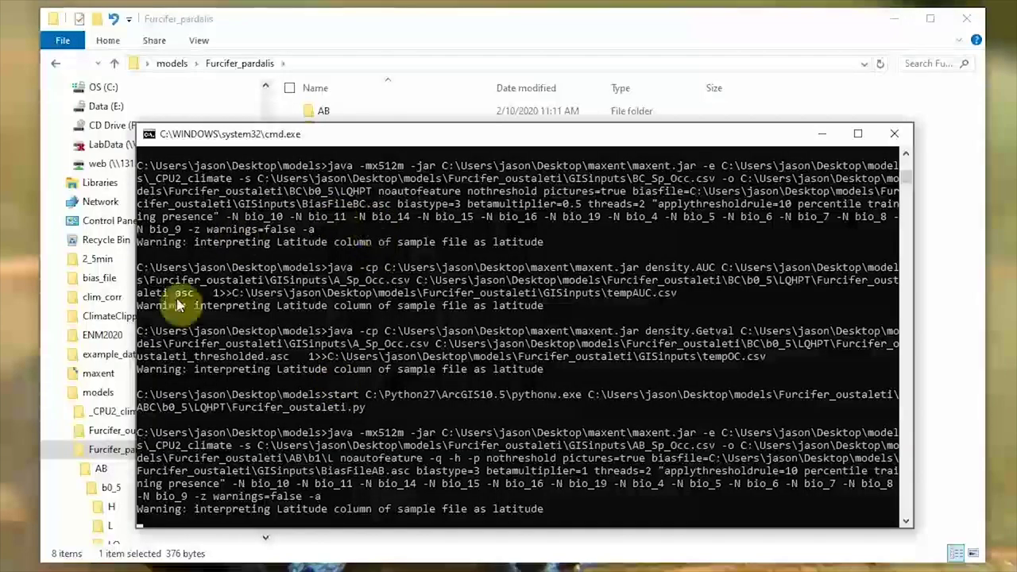
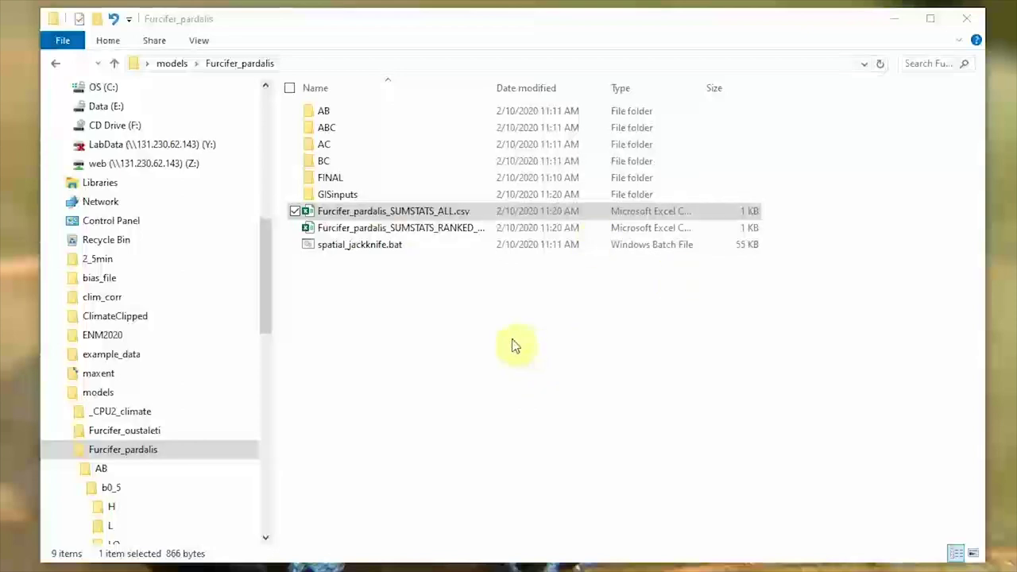
Return to the models folder and look over the species folders and batch files it contains.
{"action": "left_click", "coordinate": [176, 64]}
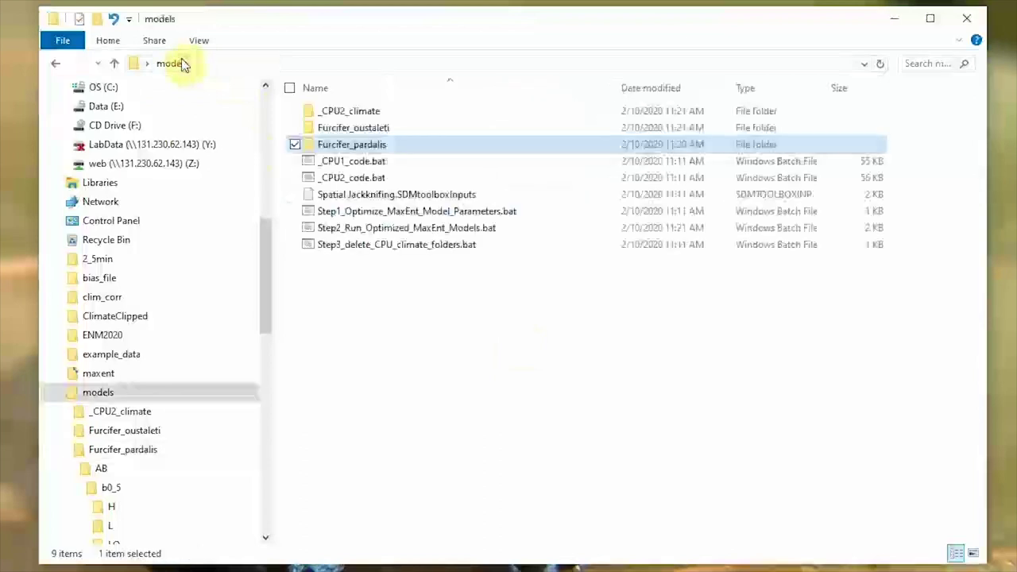
{"action": "left_click", "coordinate": [418, 359]}
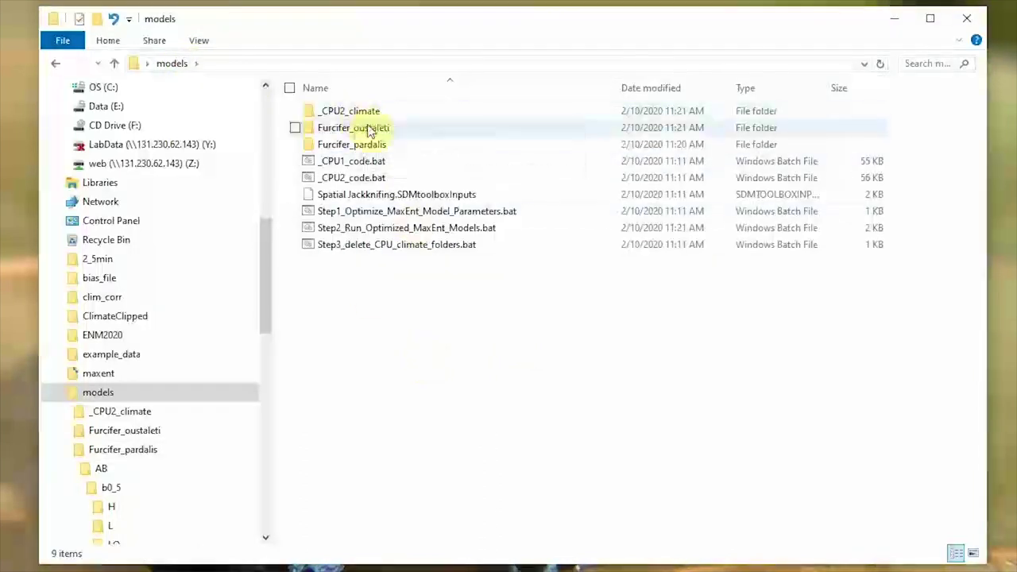
{"action": "double_click", "coordinate": [359, 196]}
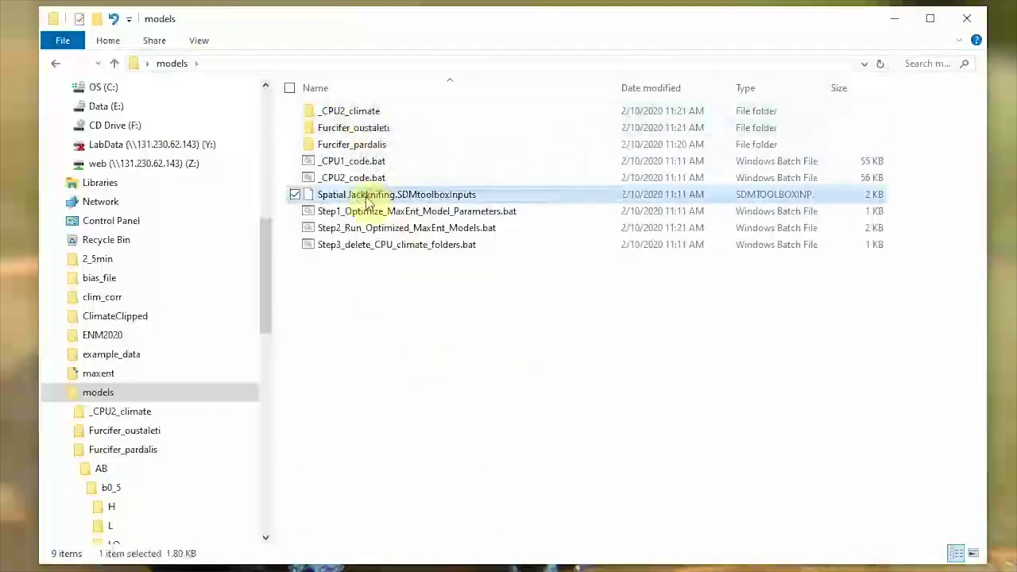
{"action": "left_click", "coordinate": [598, 459]}
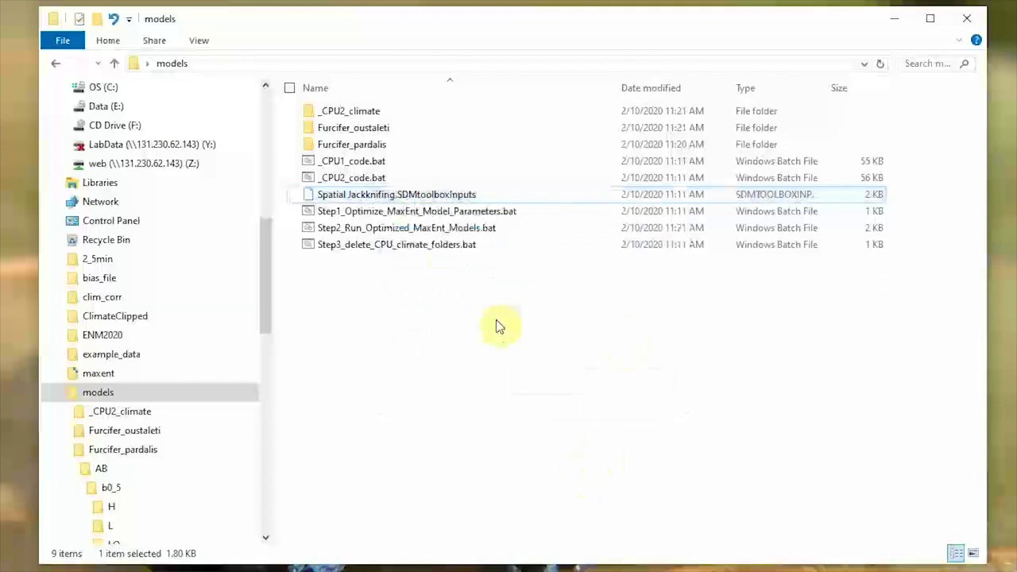
Open Furcifer_pardalis_SUMSTATS_ALL.csv from the Furcifer_pardalis folder in Excel and move its window so the data columns can be read.
{"action": "double_click", "coordinate": [370, 144]}
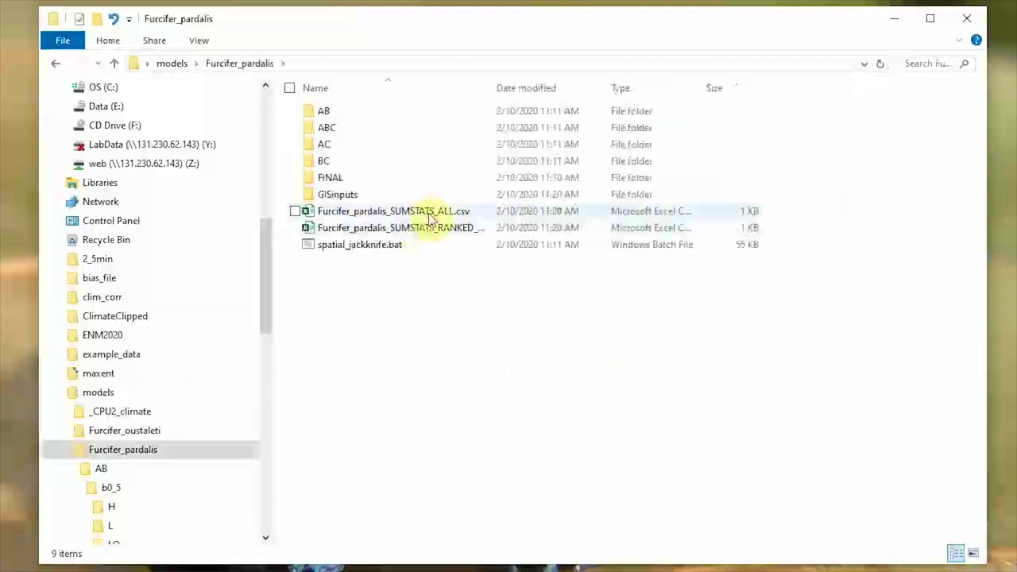
{"action": "left_click", "coordinate": [430, 216]}
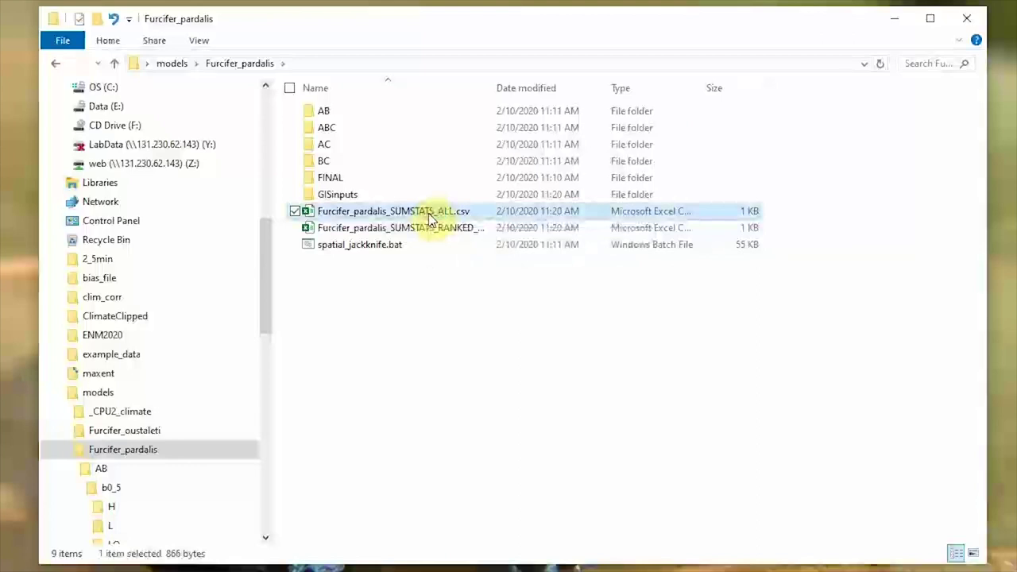
{"action": "double_click", "coordinate": [429, 215]}
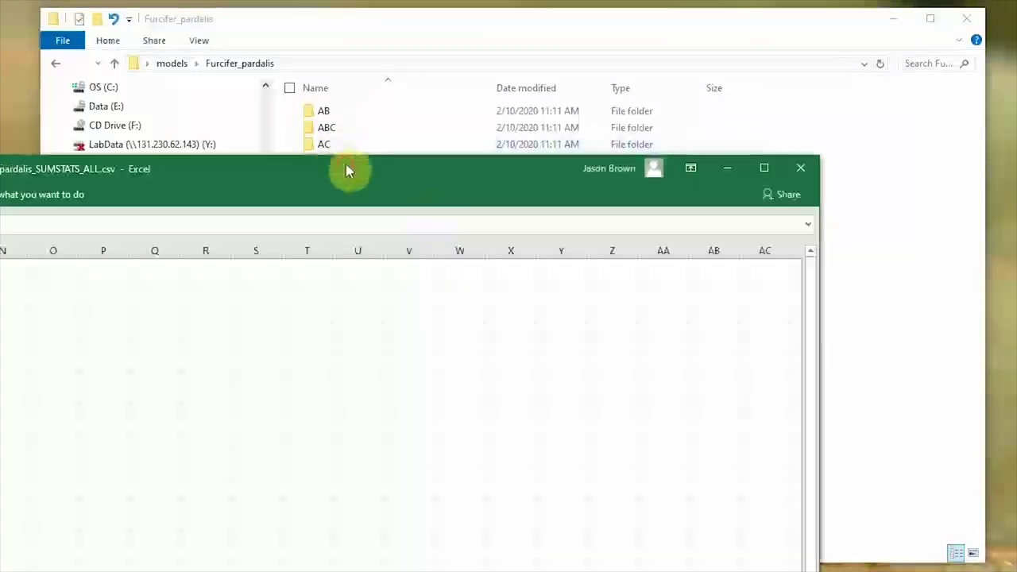
{"action": "left_click_drag", "start_coordinate": [345, 163], "coordinate": [440, 19]}
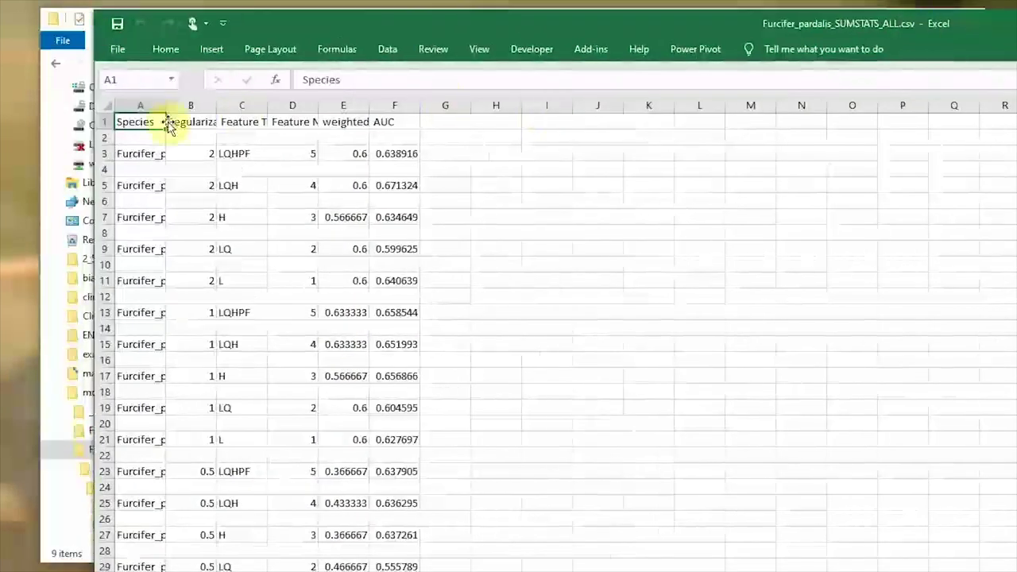
Widen the columns from Species to weighted PR so their full headings and values can be read.
{"action": "left_click_drag", "start_coordinate": [163, 106], "coordinate": [485, 106]}
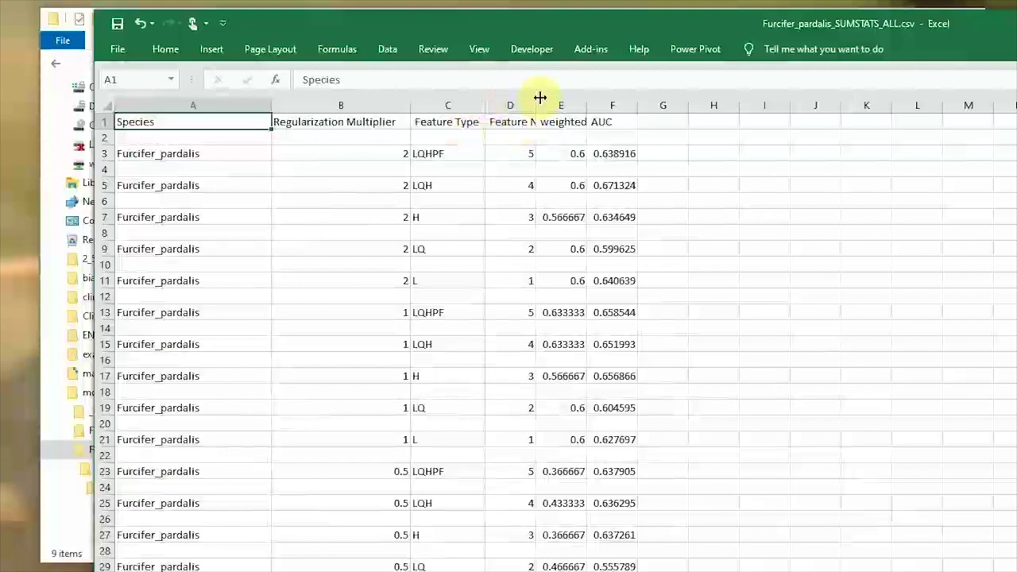
{"action": "left_click_drag", "start_coordinate": [536, 102], "coordinate": [589, 99]}
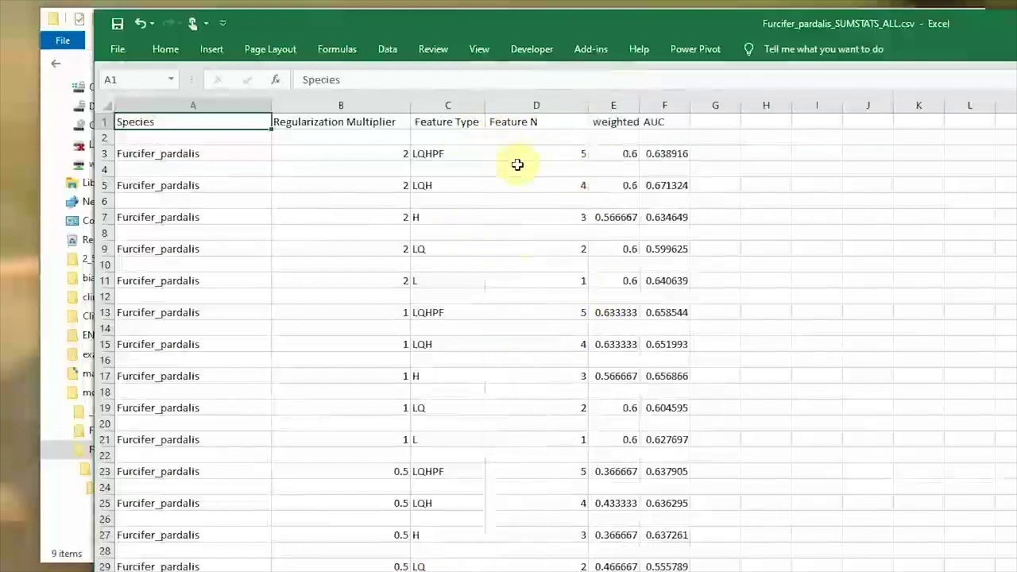
{"action": "left_click_drag", "start_coordinate": [636, 110], "coordinate": [692, 97]}
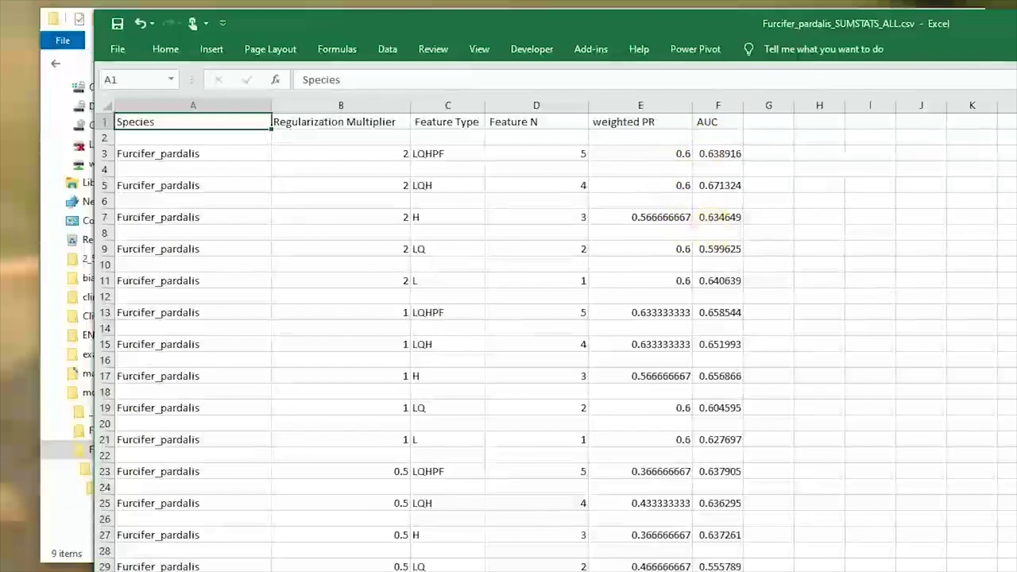
Close Furcifer_pardalis_SUMSTATS_ALL.csv without saving the column width changes.
{"action": "left_click_drag", "start_coordinate": [1016, 28], "coordinate": [600, 246]}
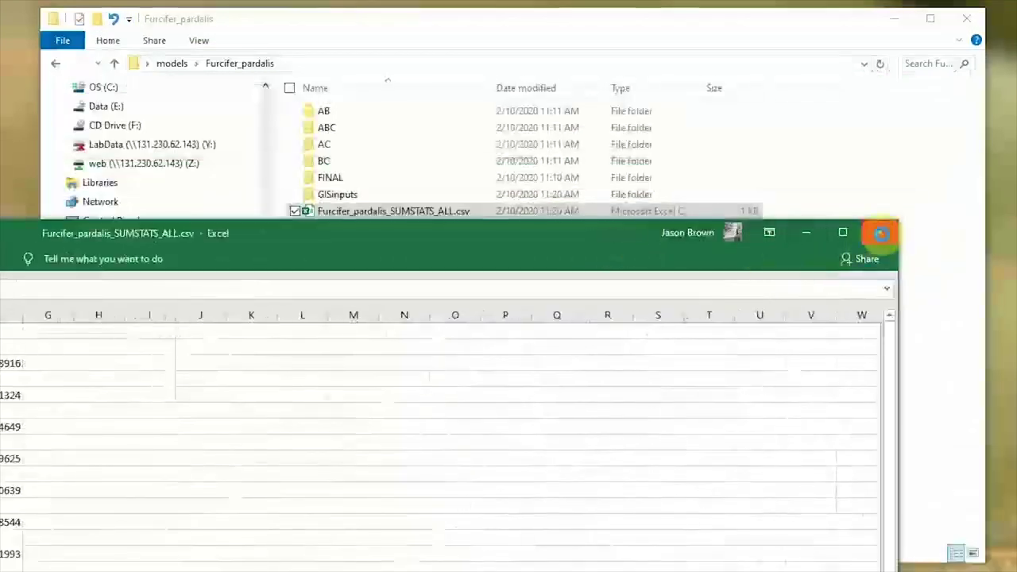
{"action": "left_click", "coordinate": [917, 131]}
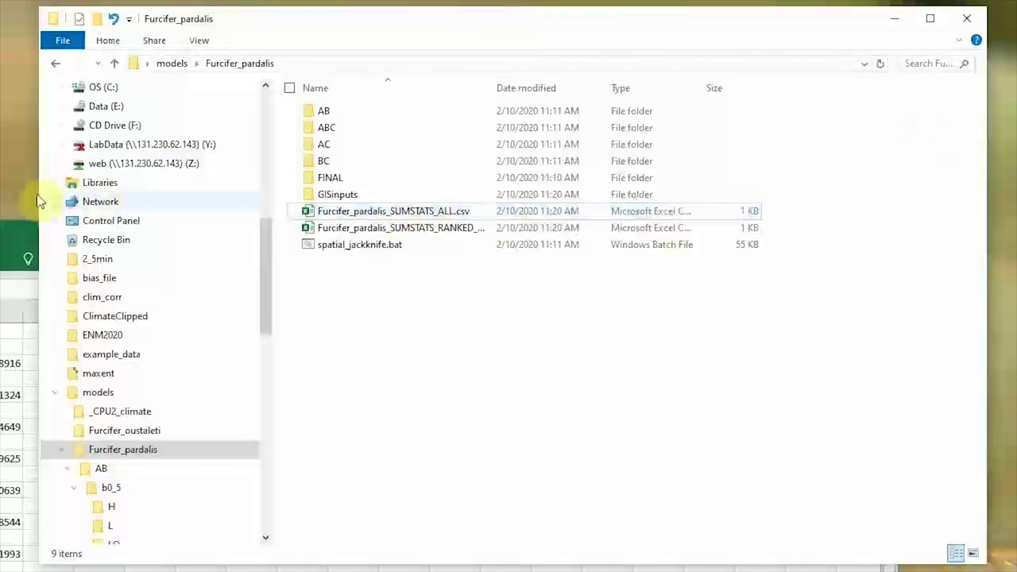
{"action": "left_click", "coordinate": [18, 235]}
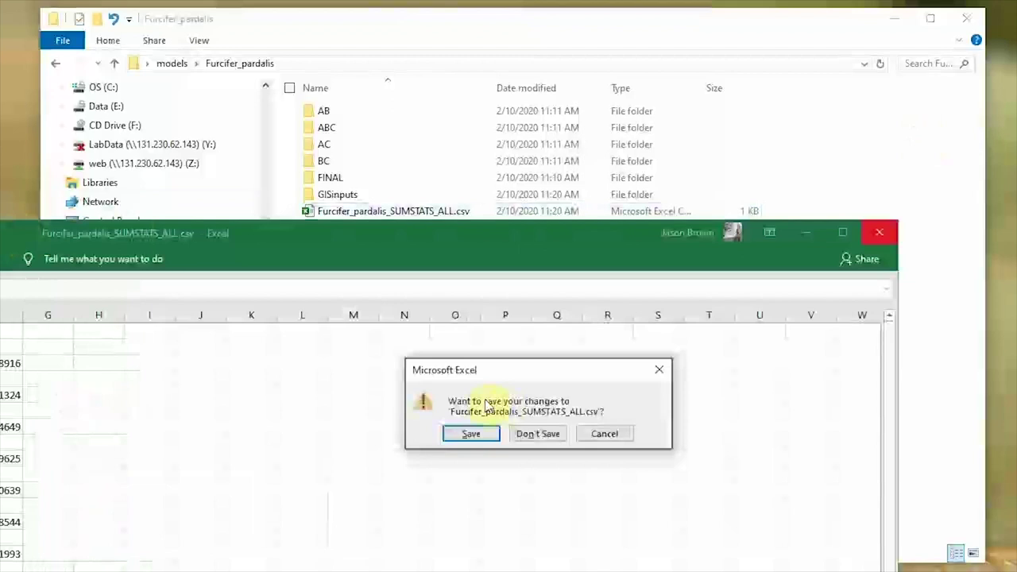
{"action": "left_click", "coordinate": [522, 431]}
Open Furcifer_pardalis_SUMSTATS_RANKED_MODELS.csv in Excel and widen the Reg Multi, Feature N and weighted PR columns to show their full headings.
{"action": "left_click", "coordinate": [384, 229]}
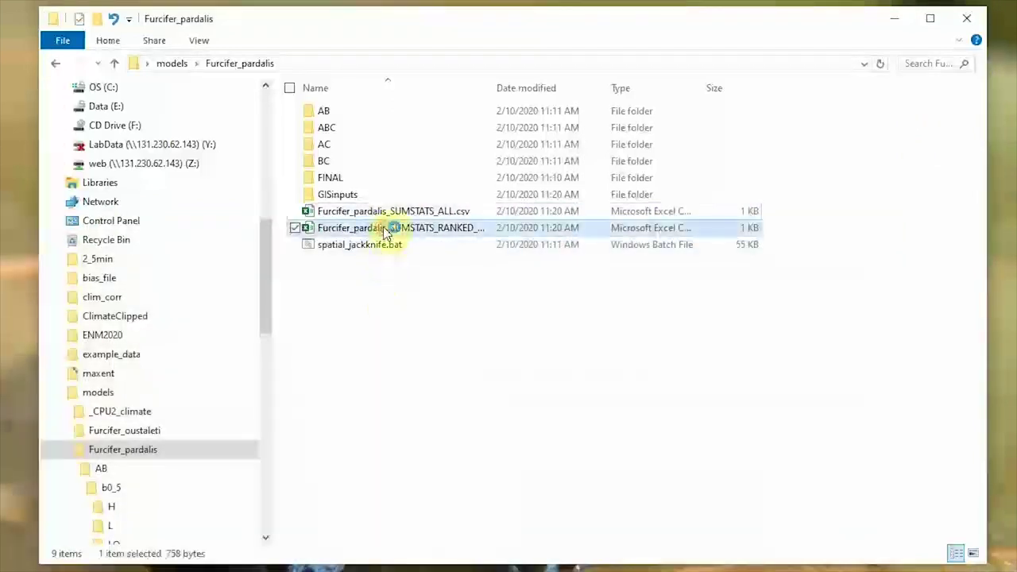
{"action": "double_click", "coordinate": [384, 228]}
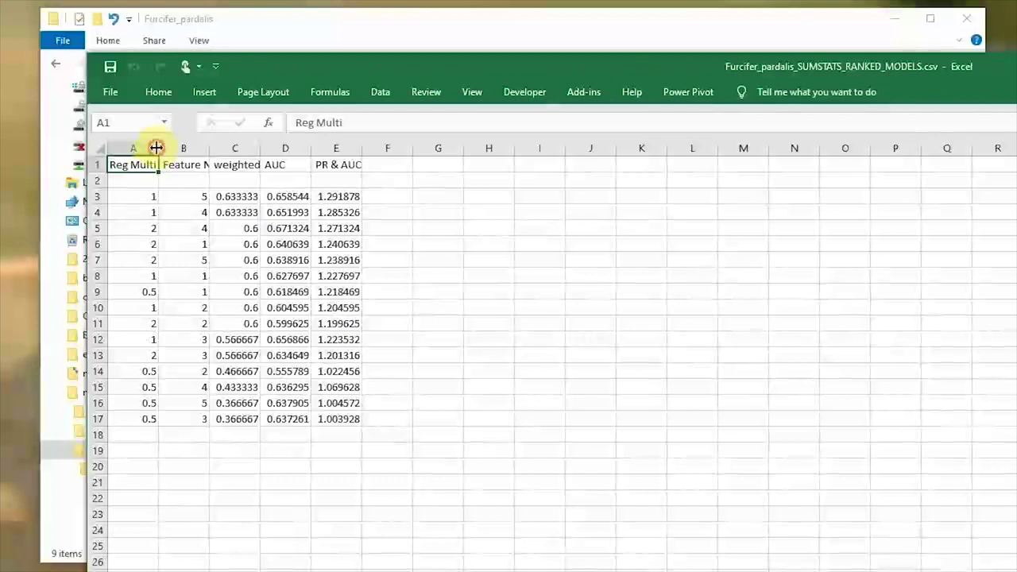
{"action": "left_click_drag", "start_coordinate": [156, 148], "coordinate": [188, 147]}
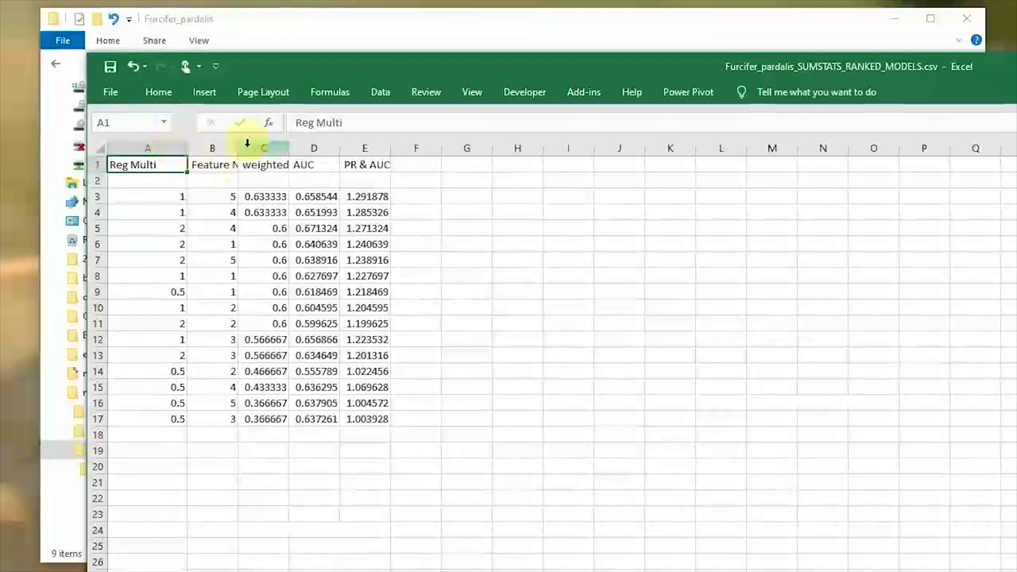
{"action": "left_click_drag", "start_coordinate": [239, 148], "coordinate": [284, 151]}
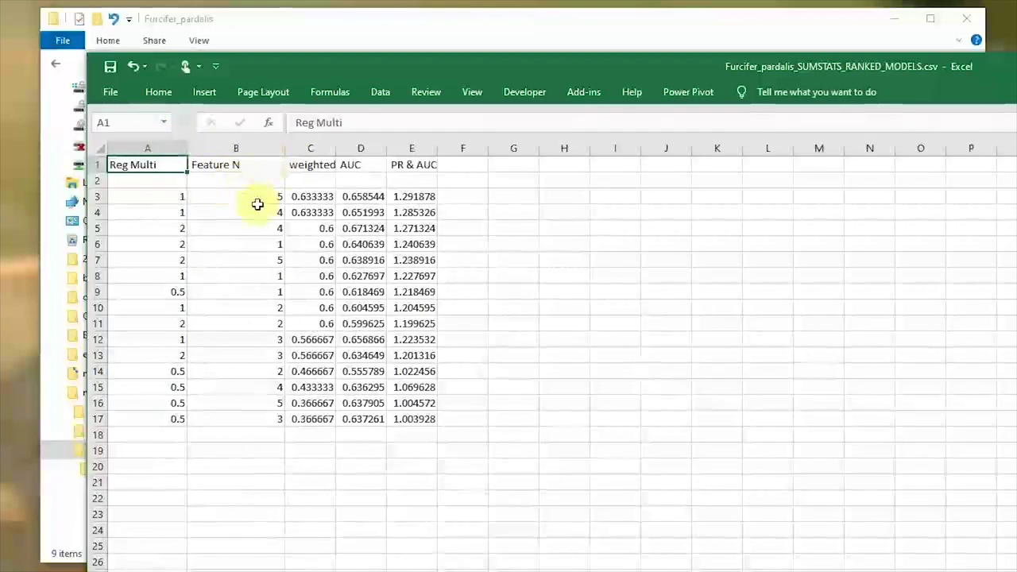
{"action": "left_click_drag", "start_coordinate": [336, 148], "coordinate": [366, 148]}
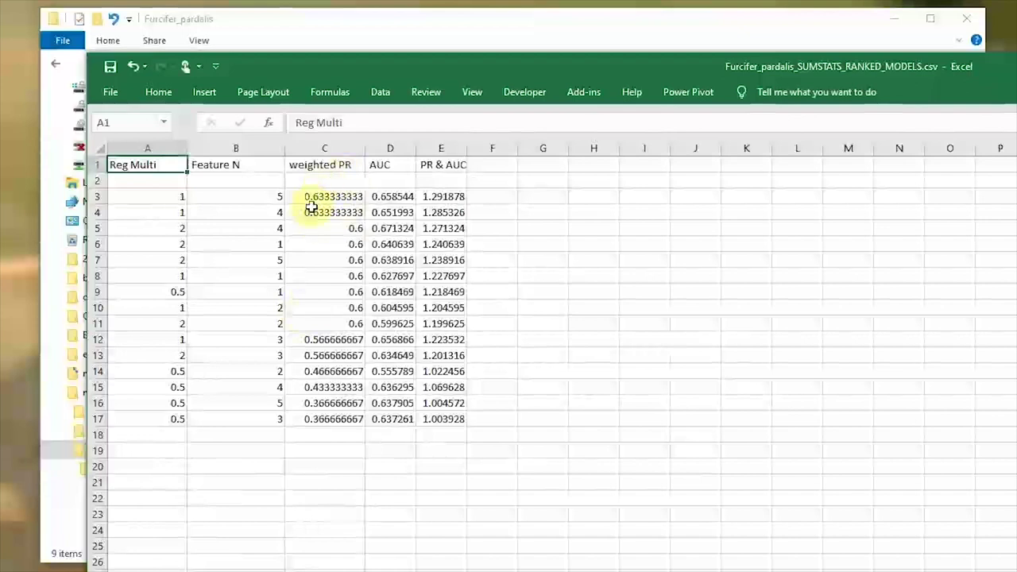
Calculate the complement of the first weighted PR value in C2 with =1-C3, clear C2 and select the first AUC value.
{"action": "left_click", "coordinate": [352, 184]}
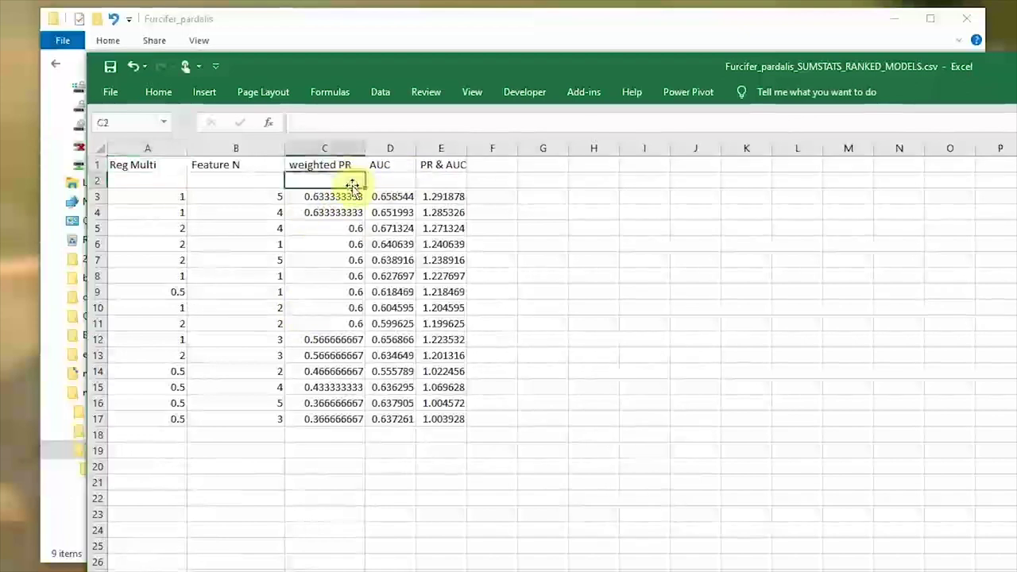
{"action": "type", "text": "="}
{"action": "left_click", "coordinate": [312, 200]}
{"action": "type", "text": "/2"}
{"action": "key", "text": "Return"}
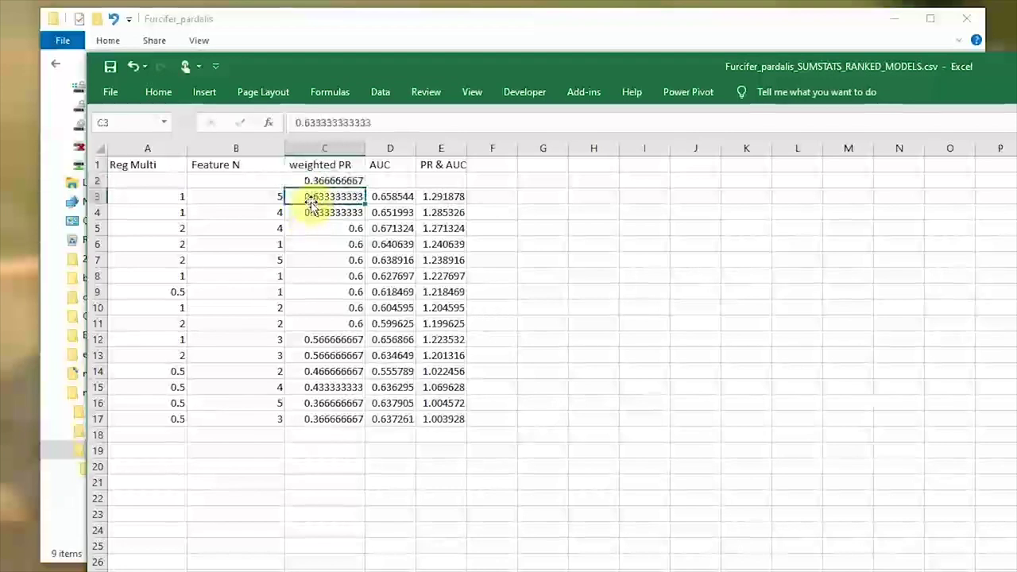
{"action": "key", "text": "Up"}
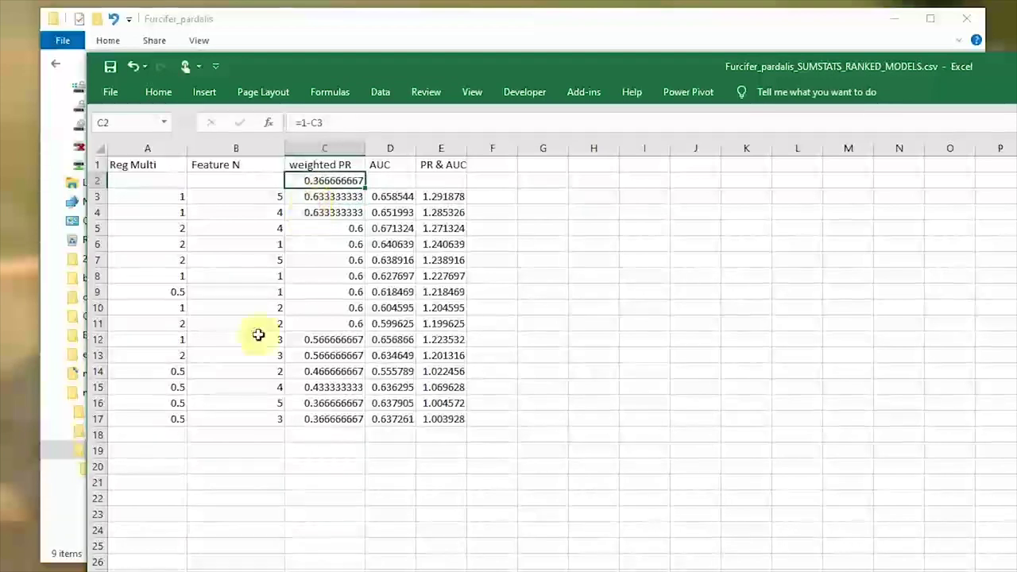
{"action": "key", "text": "Delete"}
{"action": "key", "text": "Down"}
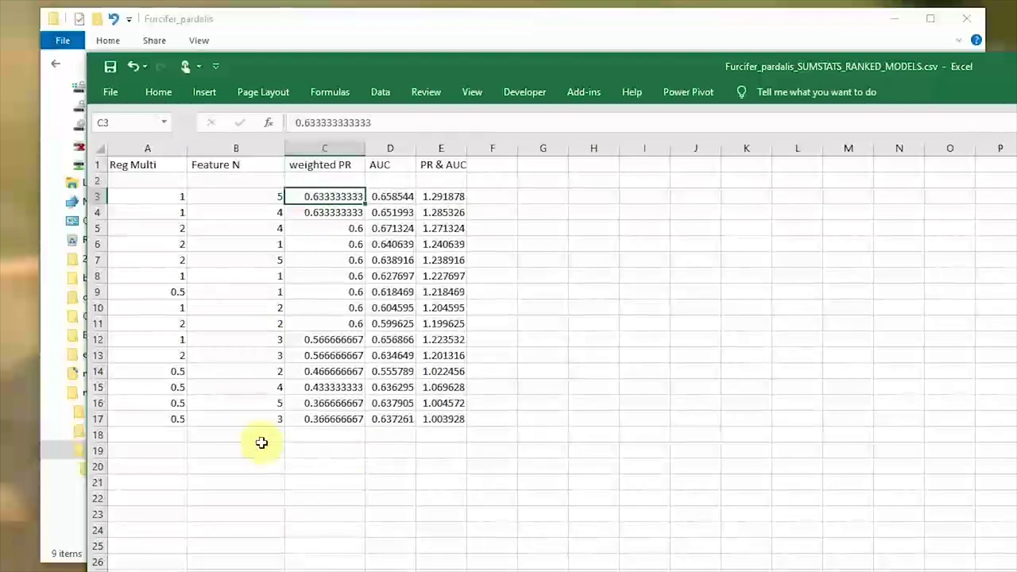
{"action": "key", "text": "Right"}
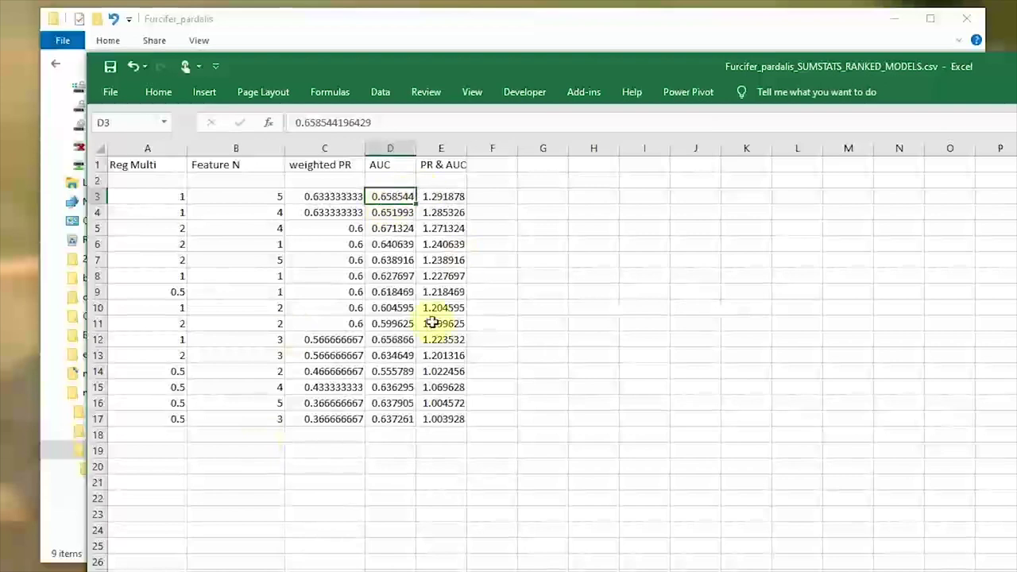
Examine the top-ranked model's Reg Multi, Feature N, weighted PR, AUC and PR & AUC values in row 3.
{"action": "key", "text": "Right"}
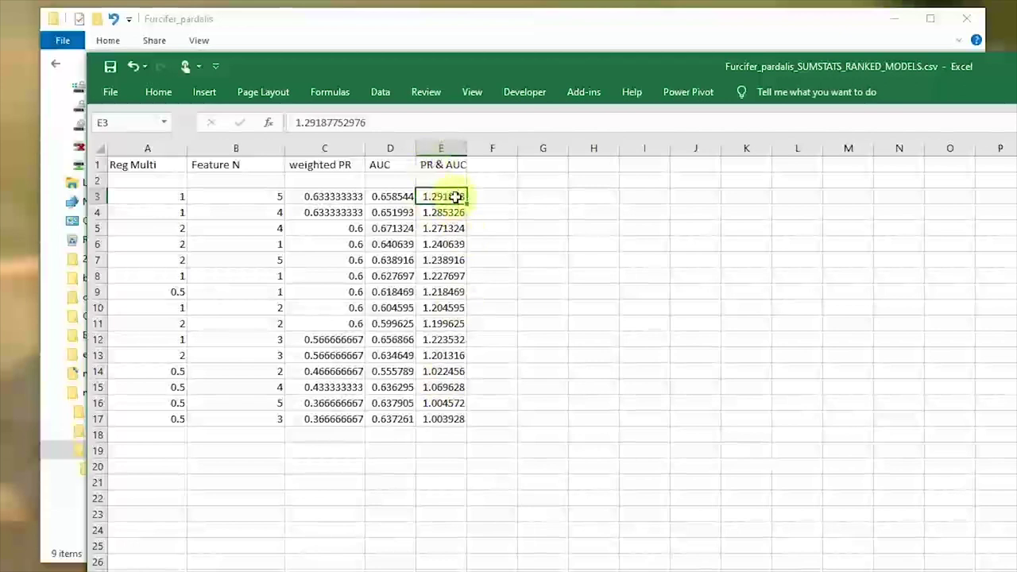
{"action": "key", "text": "Left"}
{"action": "key", "text": "Left"}
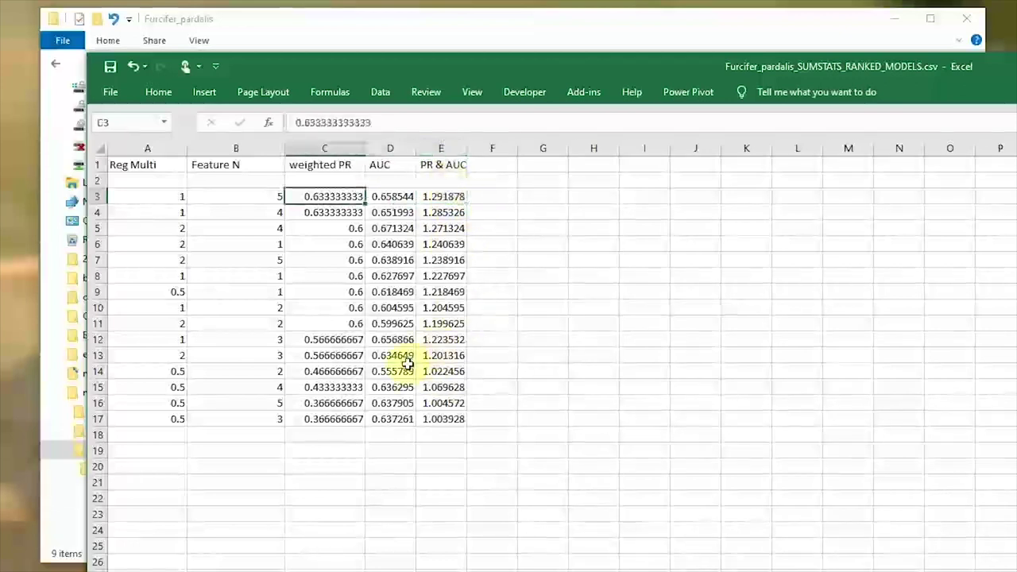
{"action": "key", "text": "Down"}
{"action": "key", "text": "Right"}
{"action": "key", "text": "Up"}
{"action": "key", "text": "Left"}
{"action": "key", "text": "Left"}
{"action": "key", "text": "Left"}
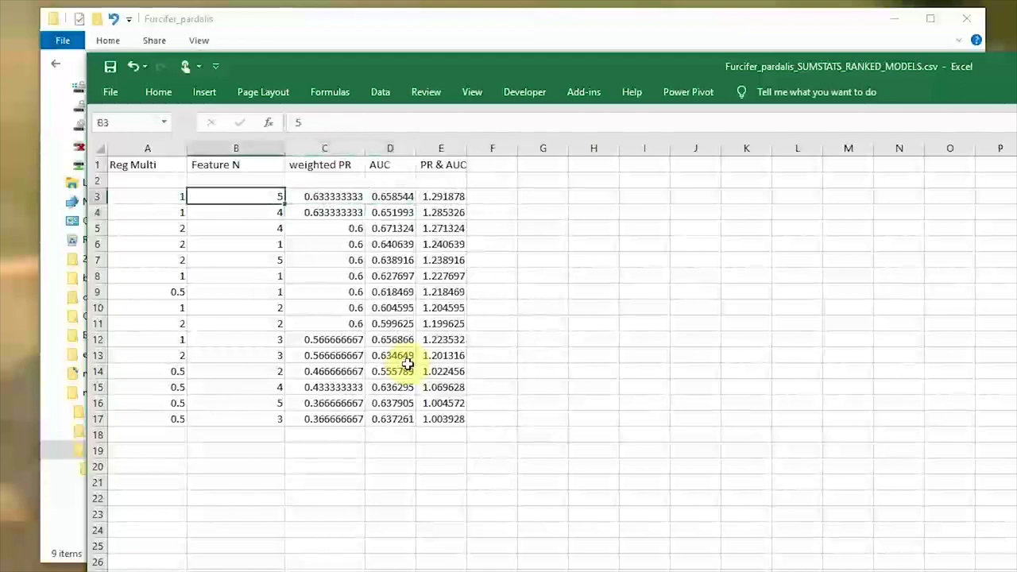
{"action": "key", "text": "Right"}
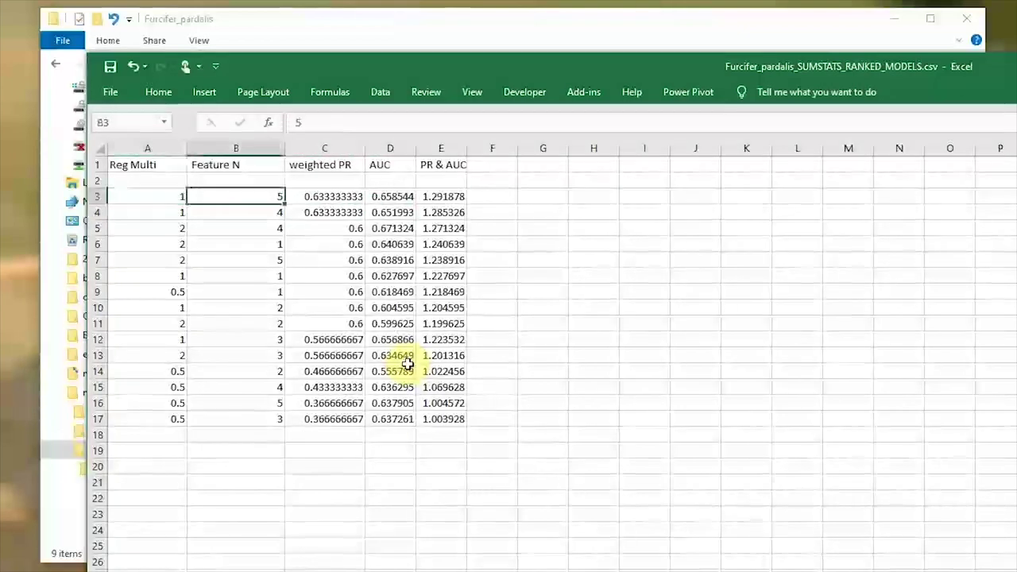
Close Furcifer_pardalis_SUMSTATS_RANKED_MODELS.csv without saving the changes.
{"action": "left_click_drag", "start_coordinate": [899, 71], "coordinate": [138, 142]}
{"action": "left_click", "coordinate": [808, 141]}
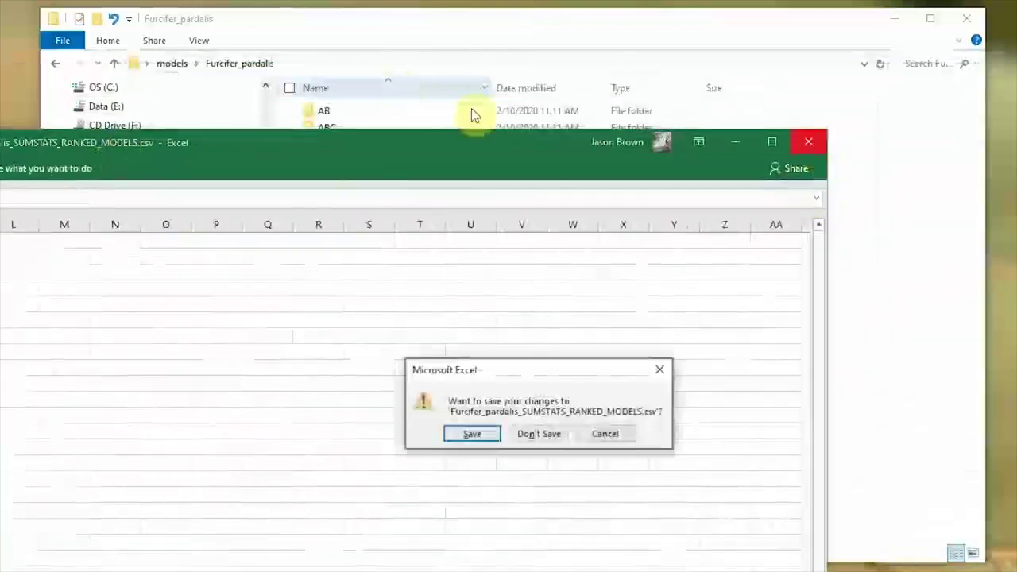
{"action": "left_click", "coordinate": [531, 434]}
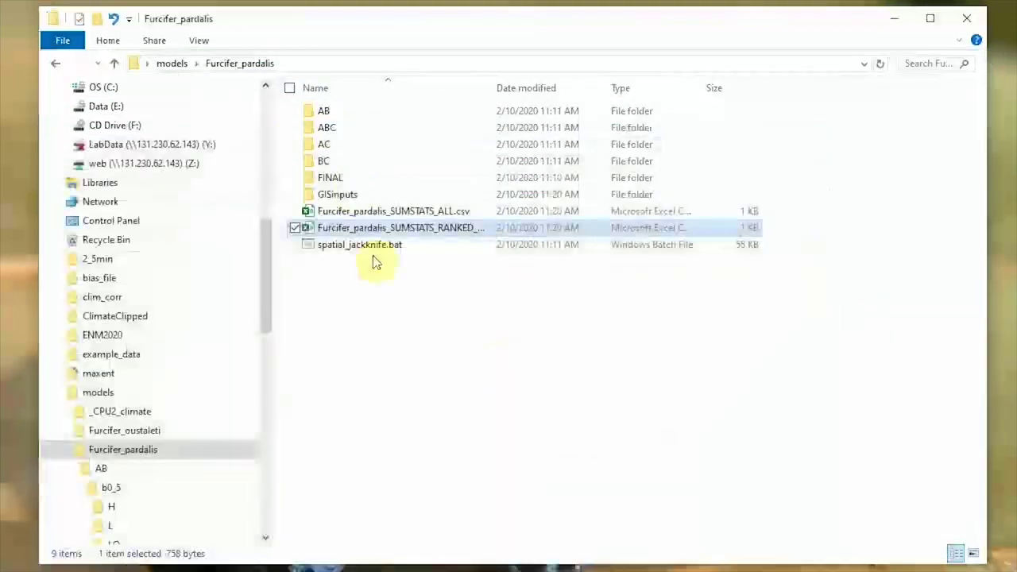
Return to the models folder and run Step2_Run_Optimized_MaxEnt_Models.bat, moving its console window into full view.
{"action": "left_click", "coordinate": [172, 64]}
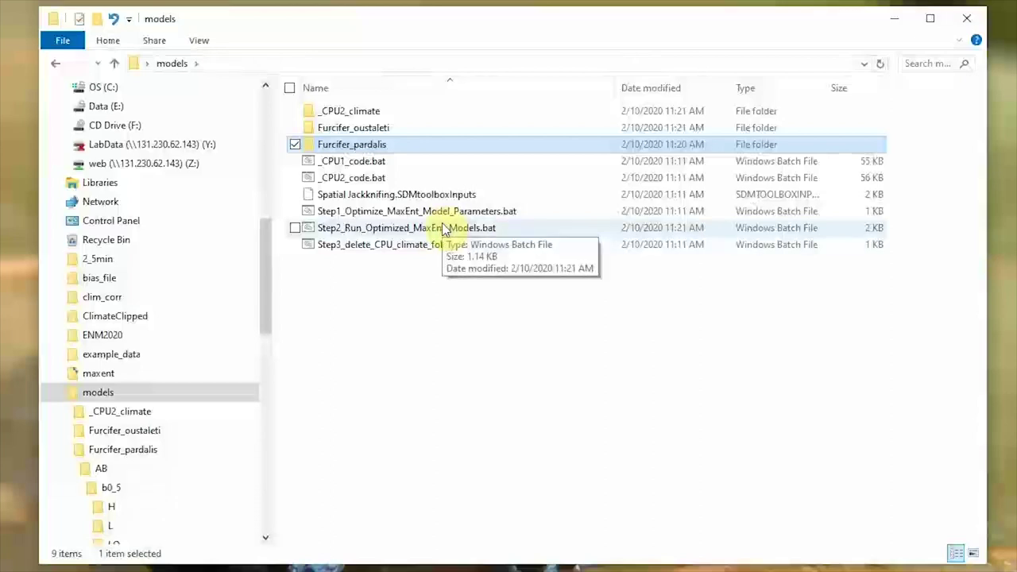
{"action": "double_click", "coordinate": [443, 228]}
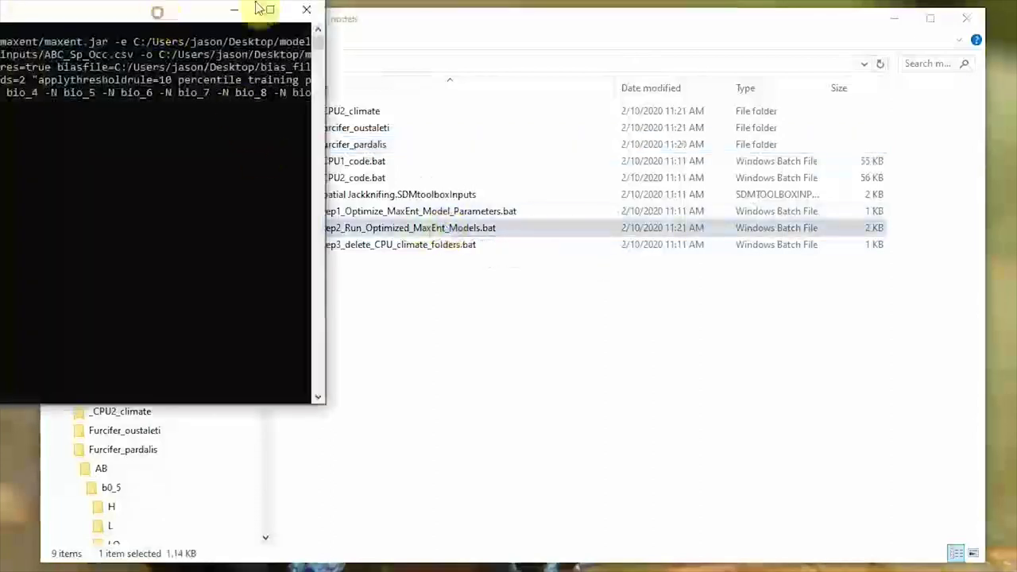
{"action": "left_click_drag", "start_coordinate": [258, 10], "coordinate": [724, 54]}
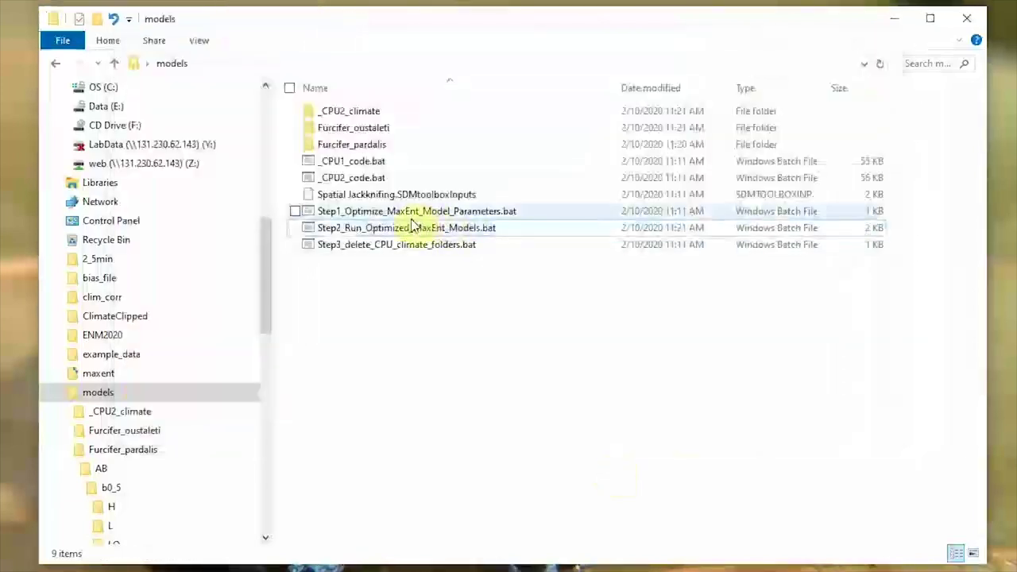
Open Step2_Run_Optimized_MaxEnt_Models.bat in Notepad, narrow the window to read both species' commands, and close the file.
{"action": "right_click", "coordinate": [429, 228]}
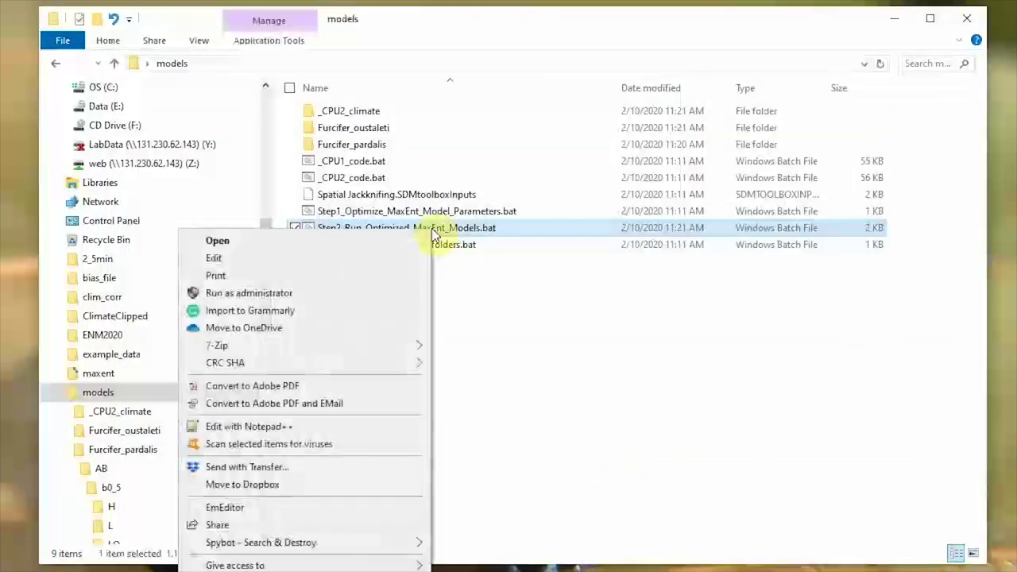
{"action": "left_click", "coordinate": [358, 291]}
{"action": "right_click", "coordinate": [429, 228]}
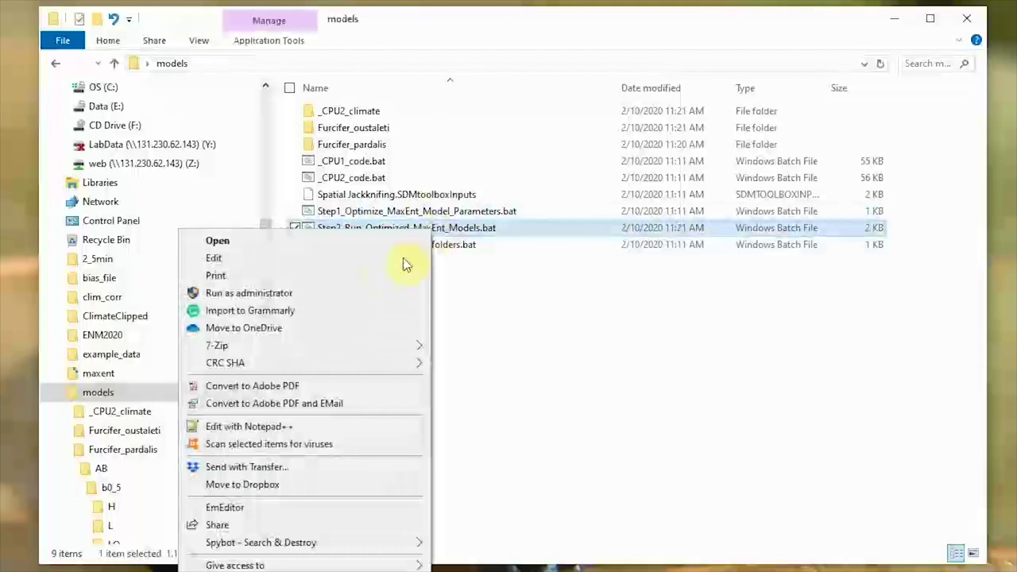
{"action": "left_click", "coordinate": [328, 259]}
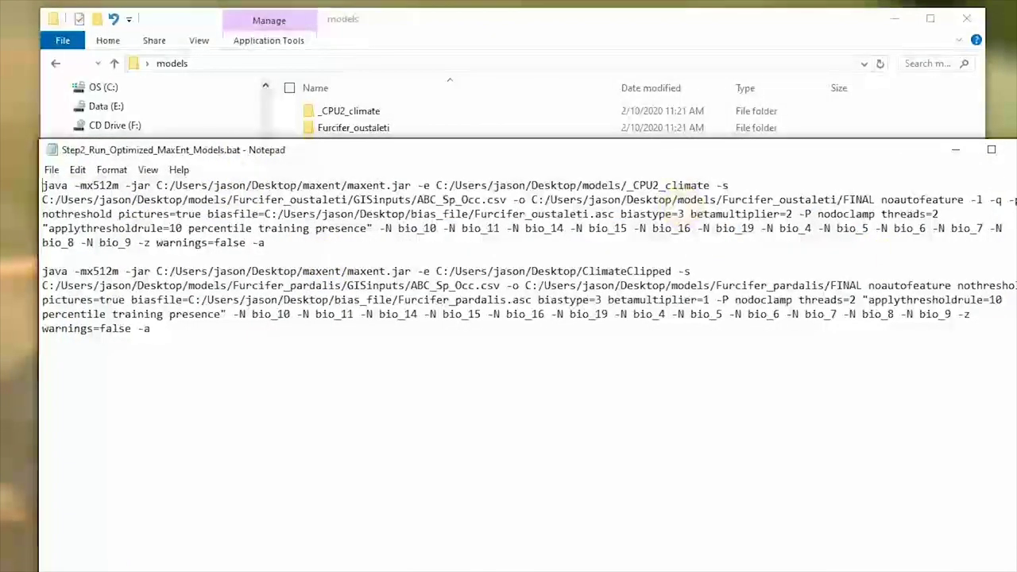
{"action": "left_click_drag", "start_coordinate": [1015, 214], "coordinate": [809, 220]}
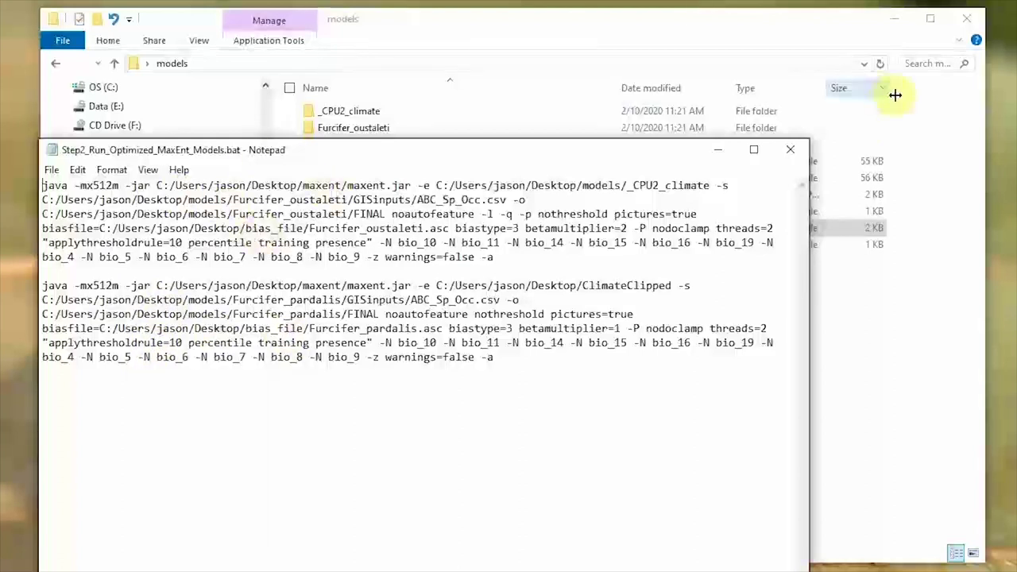
{"action": "left_click", "coordinate": [789, 151]}
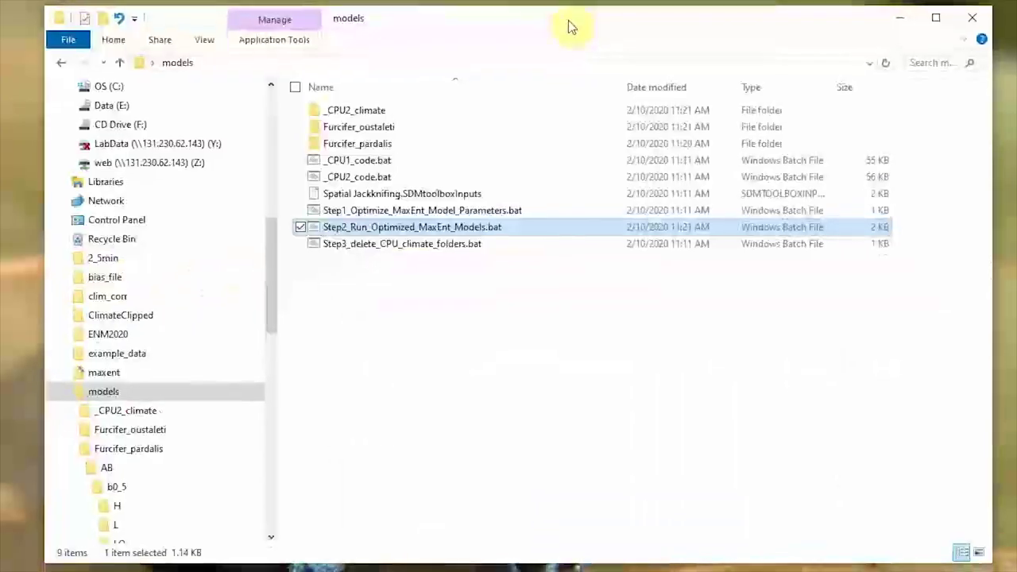
Open the final model report Furcifer_pardalis.html from the FINAL folder inside Furcifer_pardalis.
{"action": "double_click", "coordinate": [373, 153]}
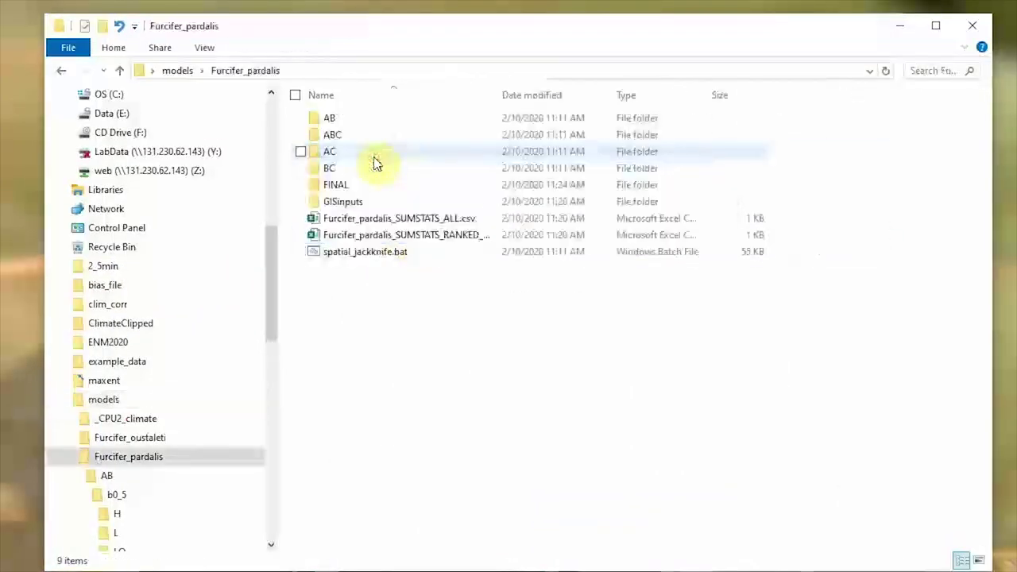
{"action": "double_click", "coordinate": [345, 189]}
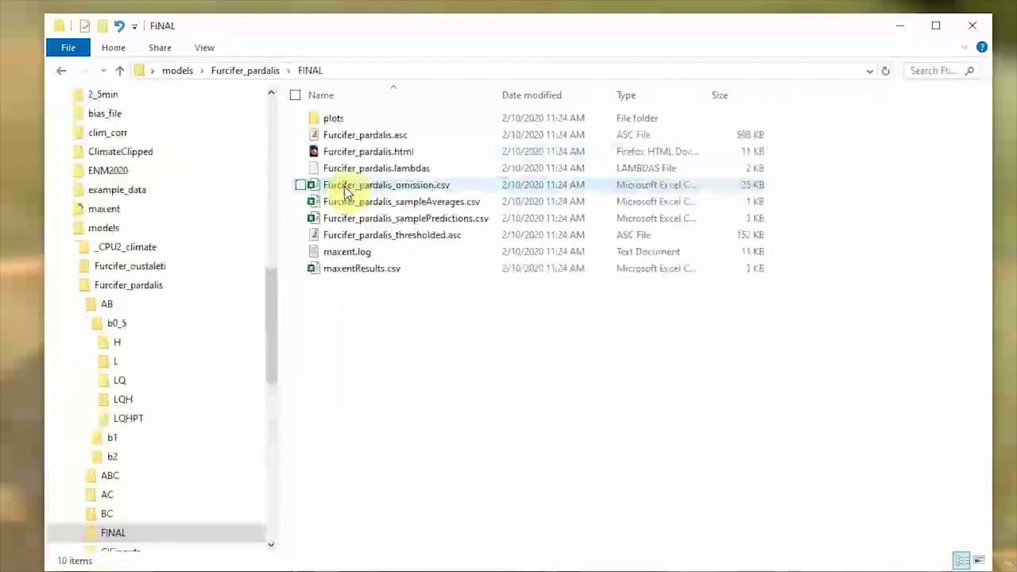
{"action": "double_click", "coordinate": [394, 151]}
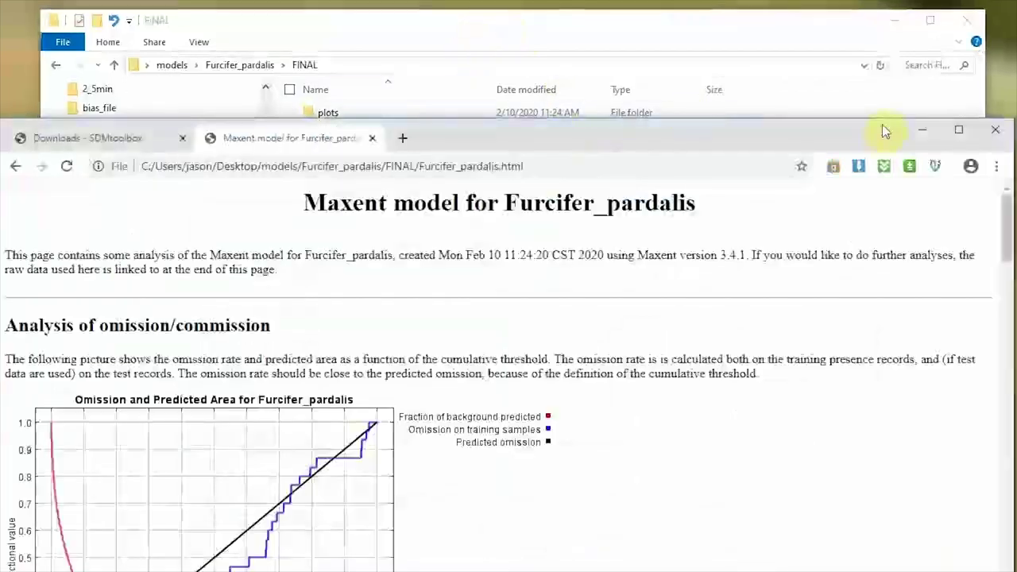
Examine the report's analysis of omission/commission, comparing training omission with predicted omission for Furcifer_pardalis.
{"action": "scroll", "coordinate": [738, 249], "scroll_direction": "down", "scroll_amount": 3}
{"action": "scroll", "coordinate": [744, 251], "scroll_direction": "up", "scroll_amount": 2}
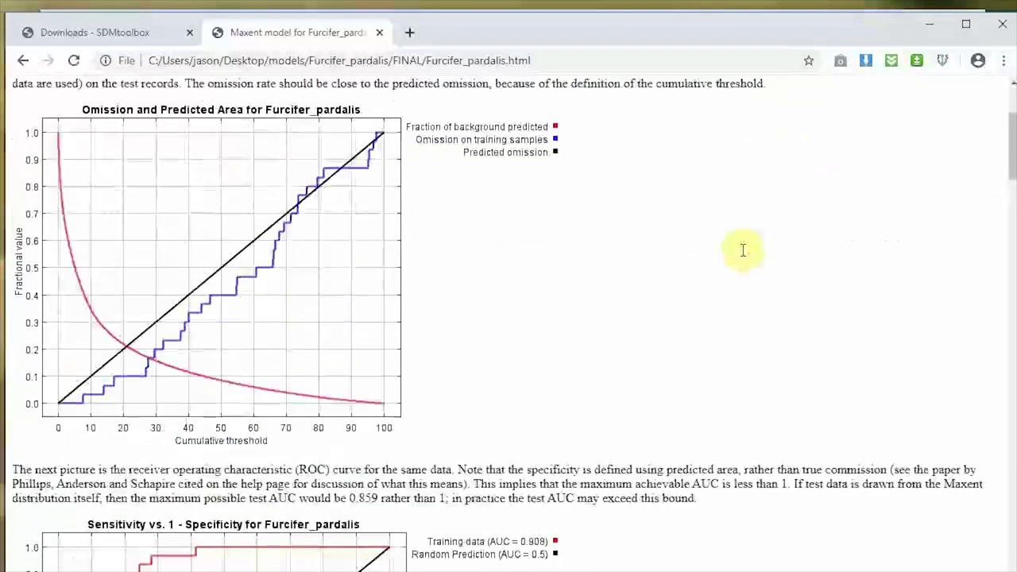
{"action": "scroll", "coordinate": [746, 251], "scroll_direction": "down", "scroll_amount": 1}
{"action": "scroll", "coordinate": [745, 256], "scroll_direction": "down", "scroll_amount": 2}
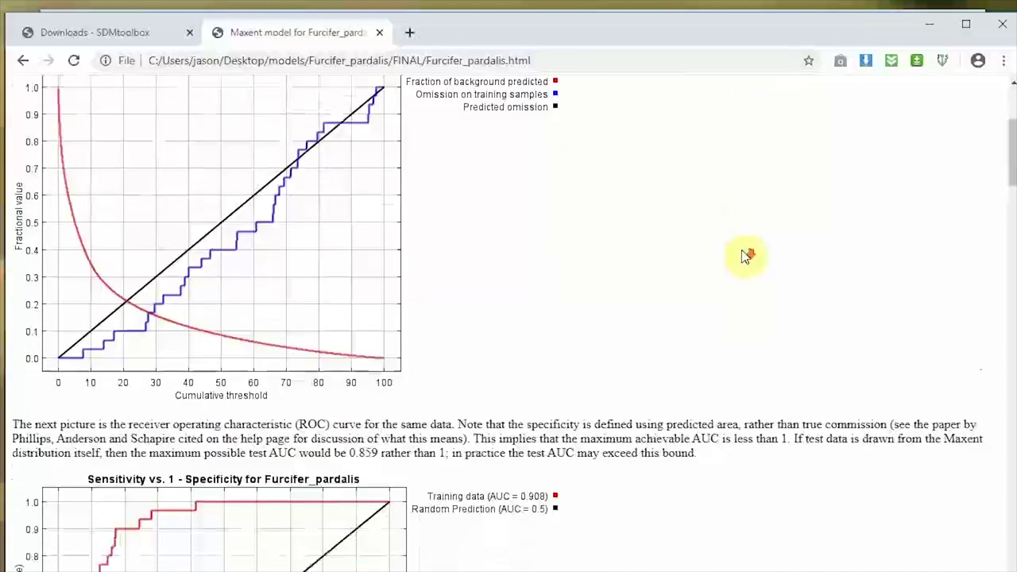
{"action": "scroll", "coordinate": [744, 256], "scroll_direction": "up", "scroll_amount": 3}
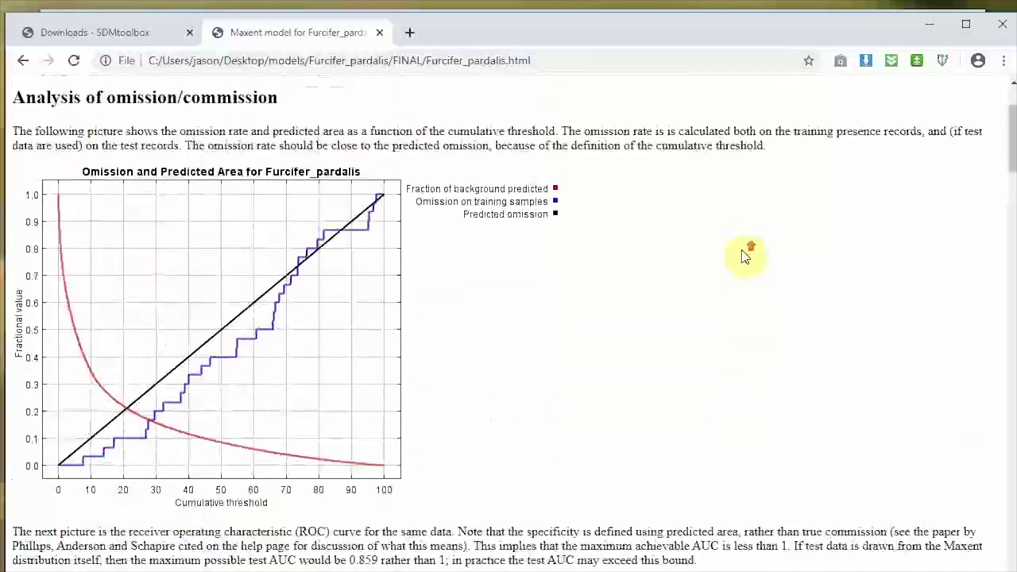
{"action": "scroll", "coordinate": [745, 257], "scroll_direction": "down", "scroll_amount": 1}
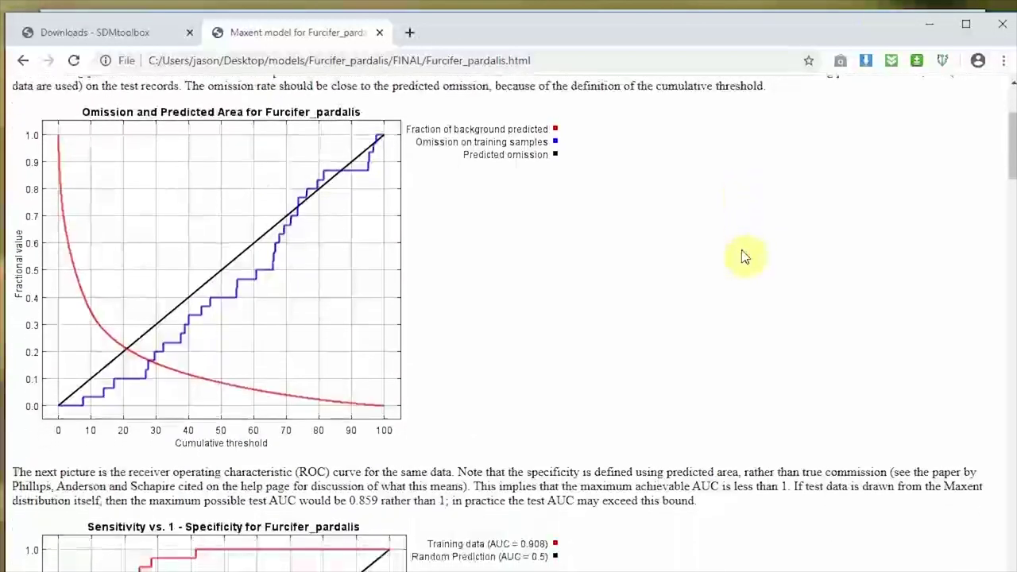
{"action": "scroll", "coordinate": [744, 255], "scroll_direction": "up", "scroll_amount": 3}
{"action": "scroll", "coordinate": [742, 254], "scroll_direction": "down", "scroll_amount": 5}
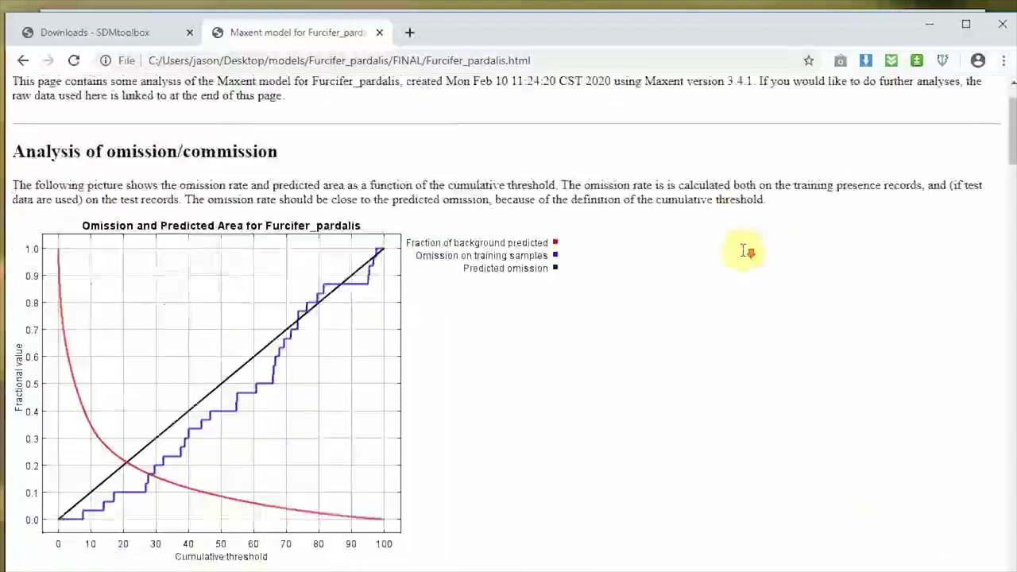
{"action": "scroll", "coordinate": [745, 250], "scroll_direction": "down", "scroll_amount": 1}
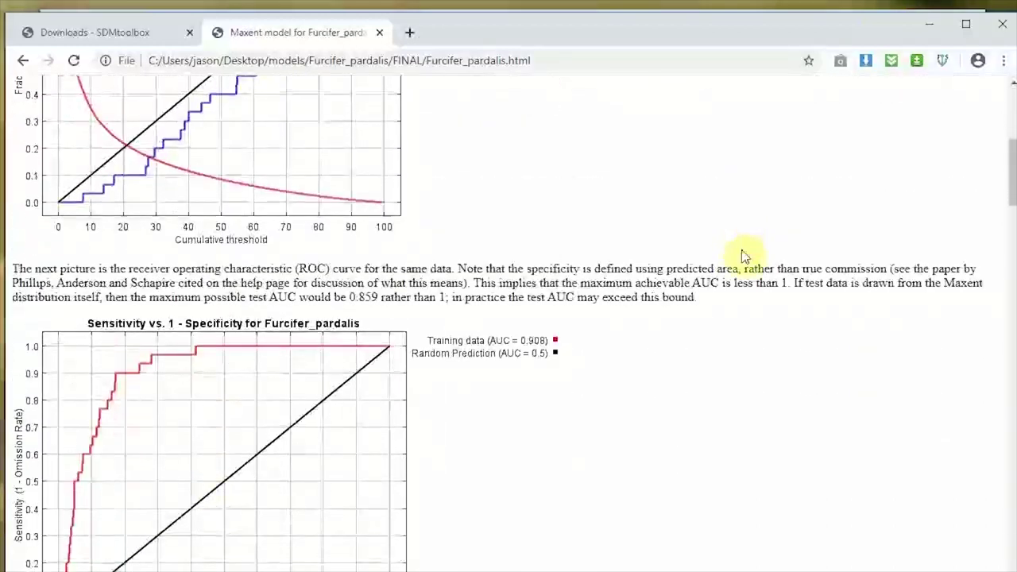
{"action": "scroll", "coordinate": [745, 256], "scroll_direction": "down", "scroll_amount": 4}
{"action": "scroll", "coordinate": [749, 227], "scroll_direction": "up", "scroll_amount": 7}
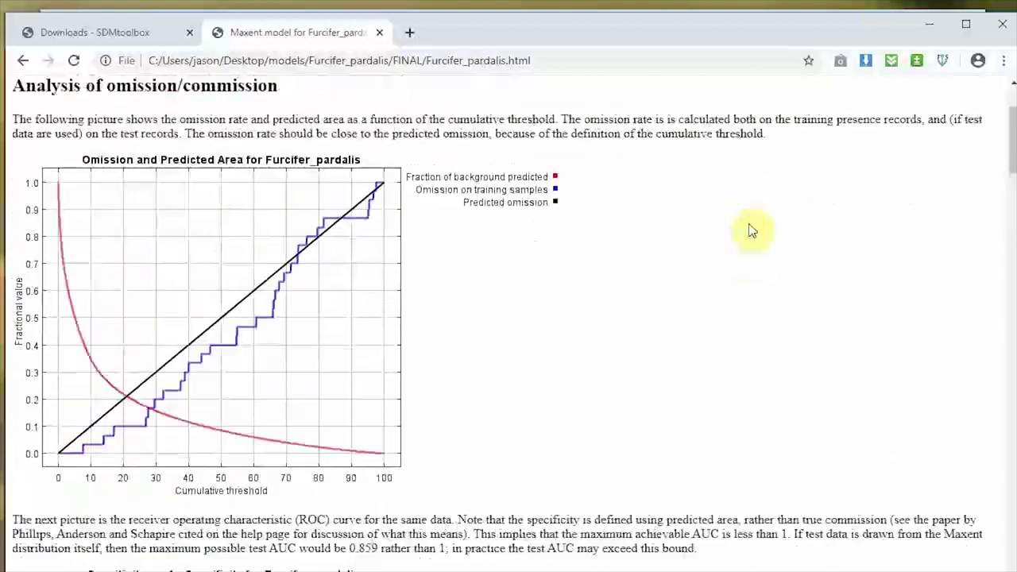
{"action": "scroll", "coordinate": [751, 229], "scroll_direction": "down", "scroll_amount": 1}
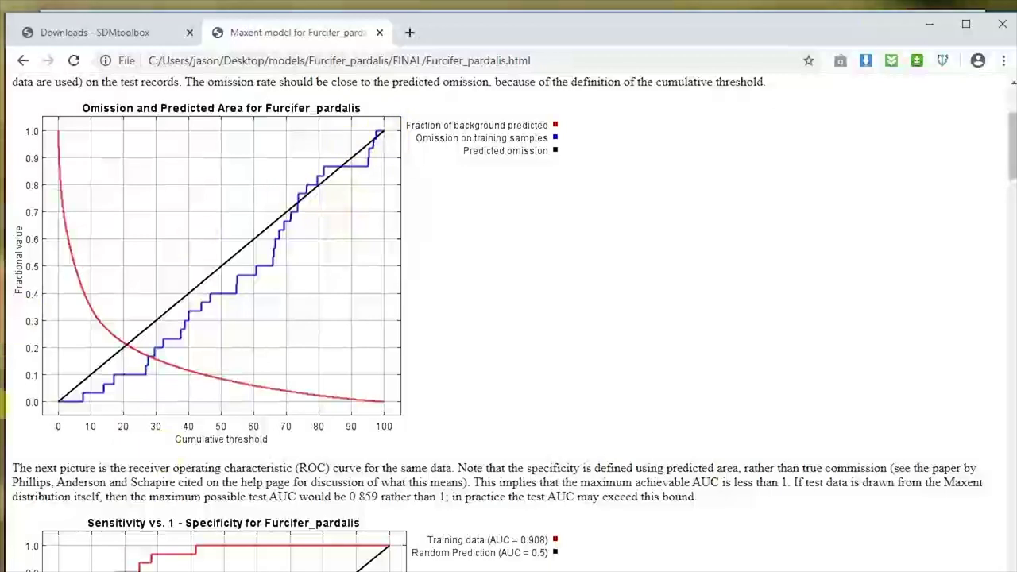
Review the sensitivity versus specificity curve and the picture of the model's predicted conditions with presence locations.
{"action": "scroll", "coordinate": [154, 382], "scroll_direction": "down", "scroll_amount": 8}
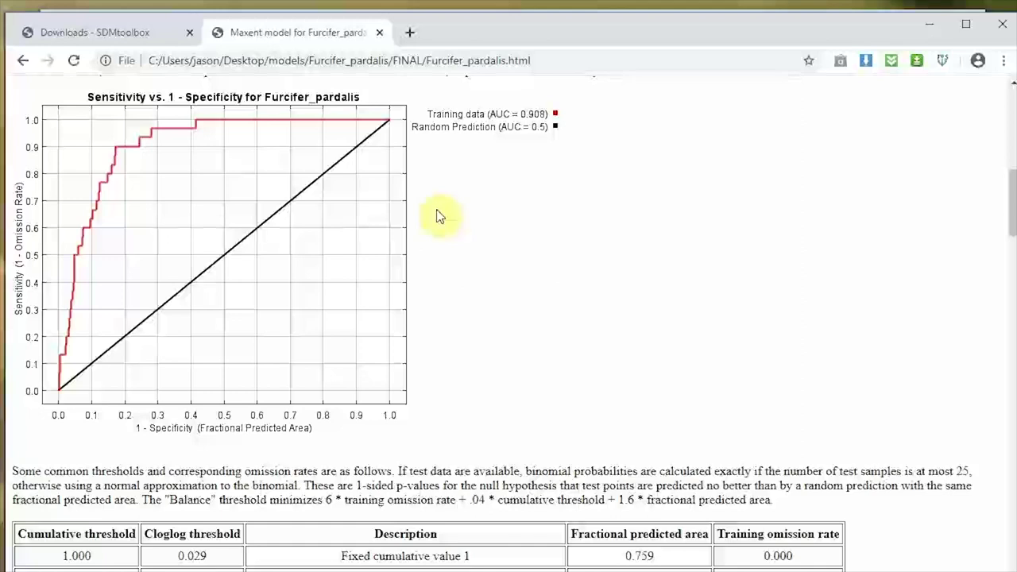
{"action": "scroll", "coordinate": [439, 216], "scroll_direction": "down", "scroll_amount": 10}
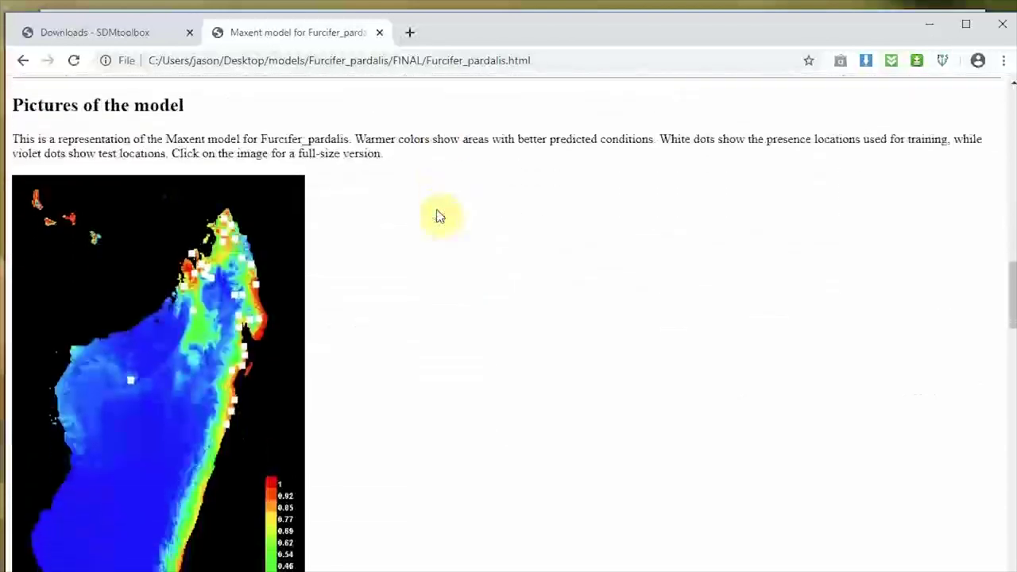
{"action": "scroll", "coordinate": [439, 216], "scroll_direction": "down", "scroll_amount": 1}
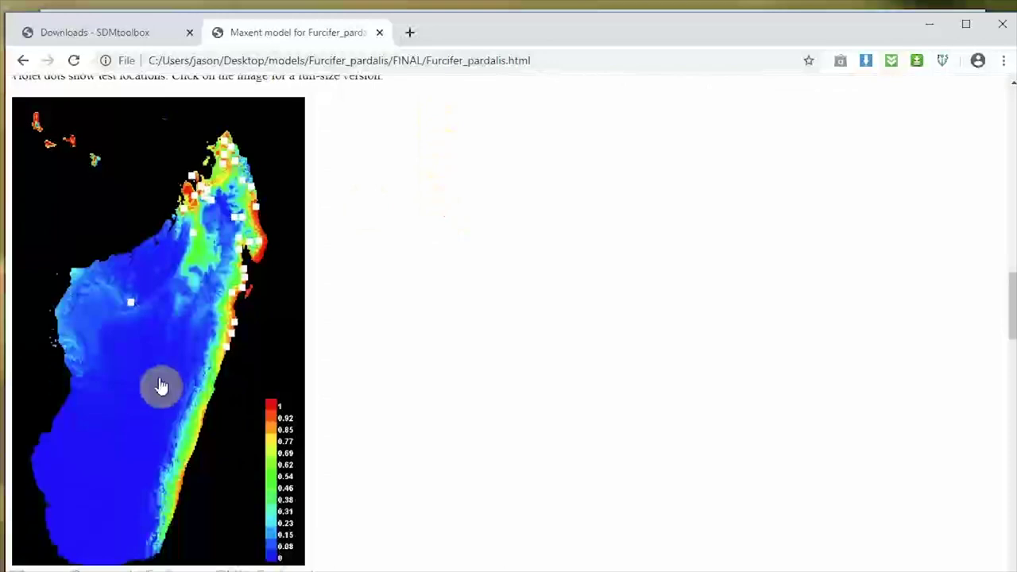
{"action": "scroll", "coordinate": [307, 259], "scroll_direction": "down", "scroll_amount": 1}
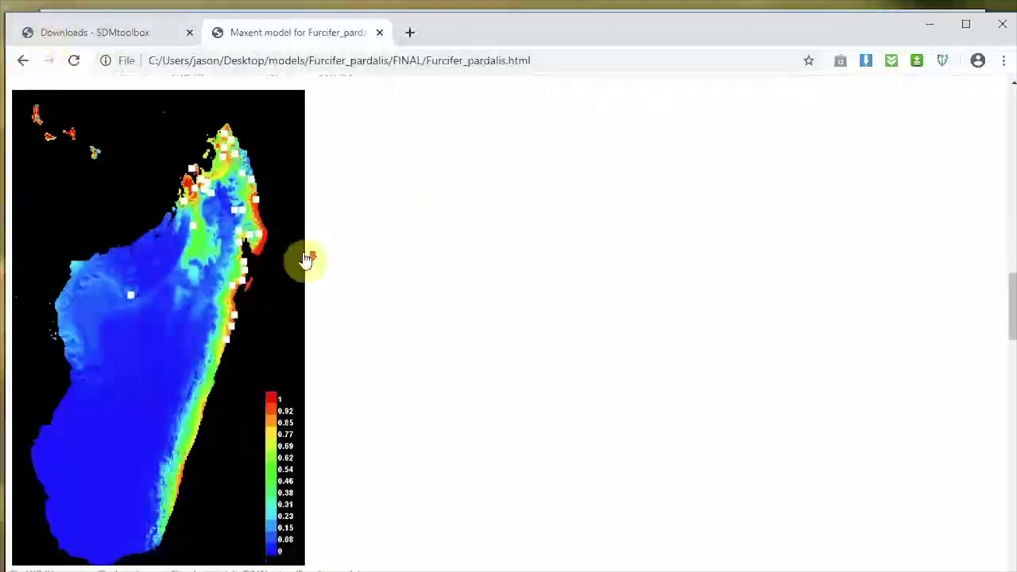
Compare the marginal response curves of the bio variables with the single-variable response curves.
{"action": "scroll", "coordinate": [440, 300], "scroll_direction": "down", "scroll_amount": 4}
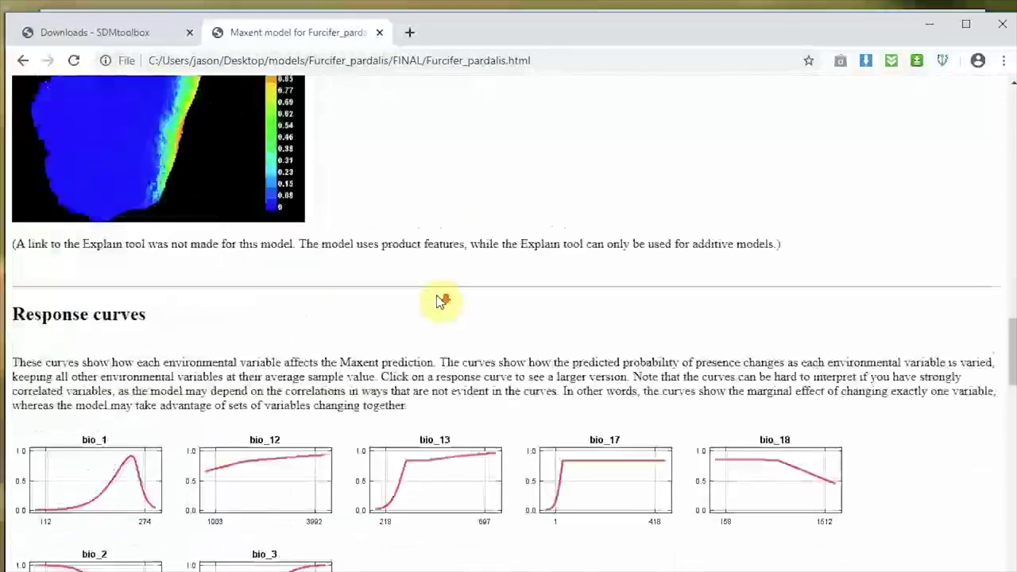
{"action": "scroll", "coordinate": [439, 300], "scroll_direction": "down", "scroll_amount": 2}
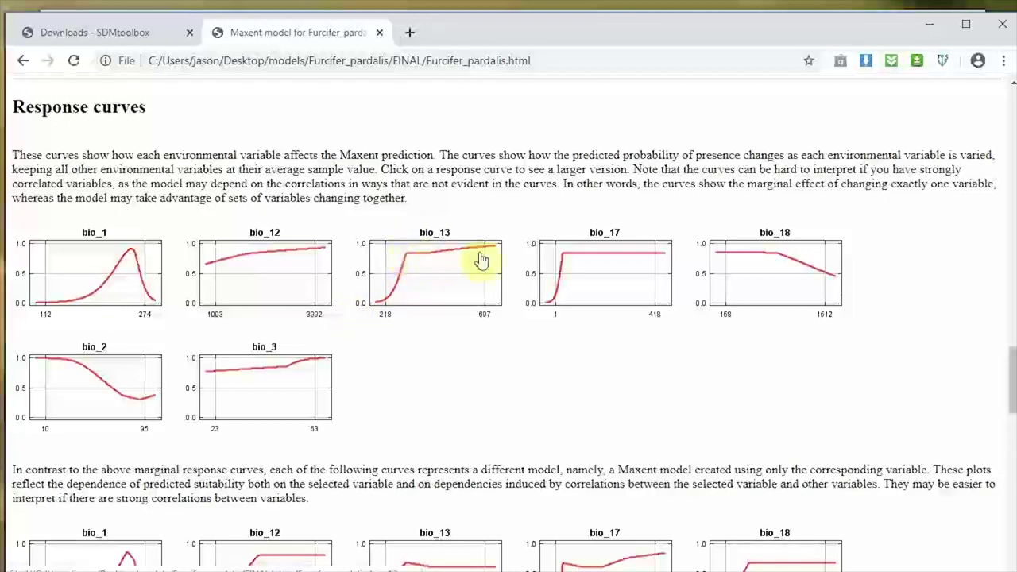
{"action": "scroll", "coordinate": [606, 369], "scroll_direction": "down", "scroll_amount": 4}
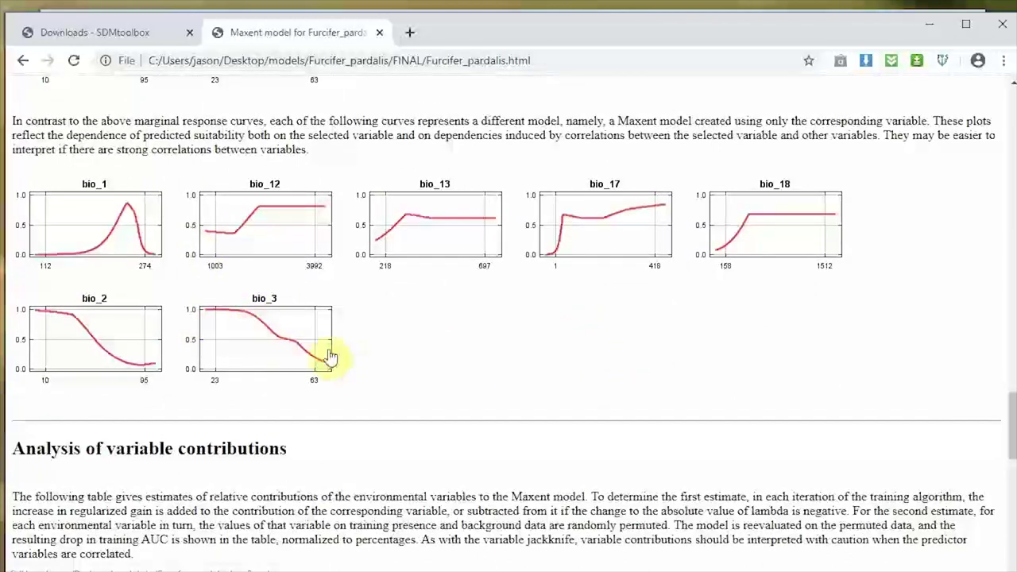
{"action": "scroll", "coordinate": [228, 244], "scroll_direction": "up", "scroll_amount": 3}
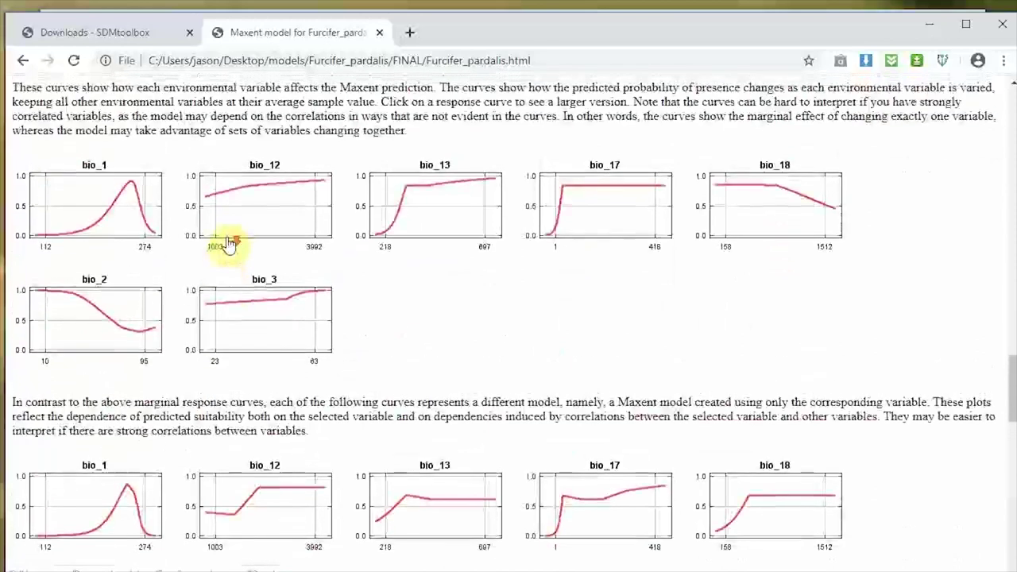
{"action": "scroll", "coordinate": [386, 332], "scroll_direction": "down", "scroll_amount": 3}
Review the variable contributions table and the raw data outputs and control parameters of the final model.
{"action": "scroll", "coordinate": [387, 332], "scroll_direction": "down", "scroll_amount": 5}
{"action": "scroll", "coordinate": [390, 329], "scroll_direction": "up", "scroll_amount": 1}
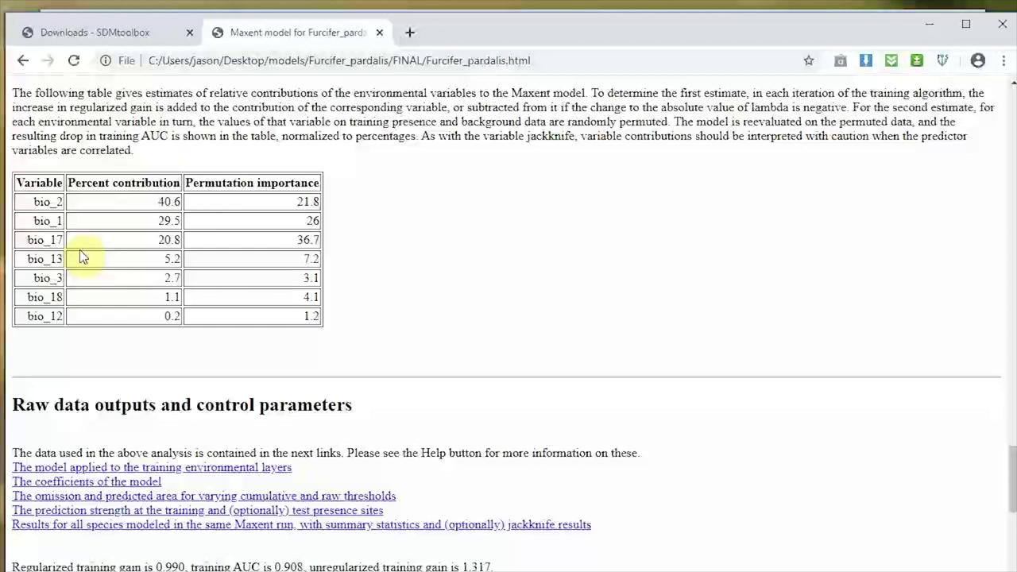
{"action": "scroll", "coordinate": [548, 217], "scroll_direction": "down", "scroll_amount": 5}
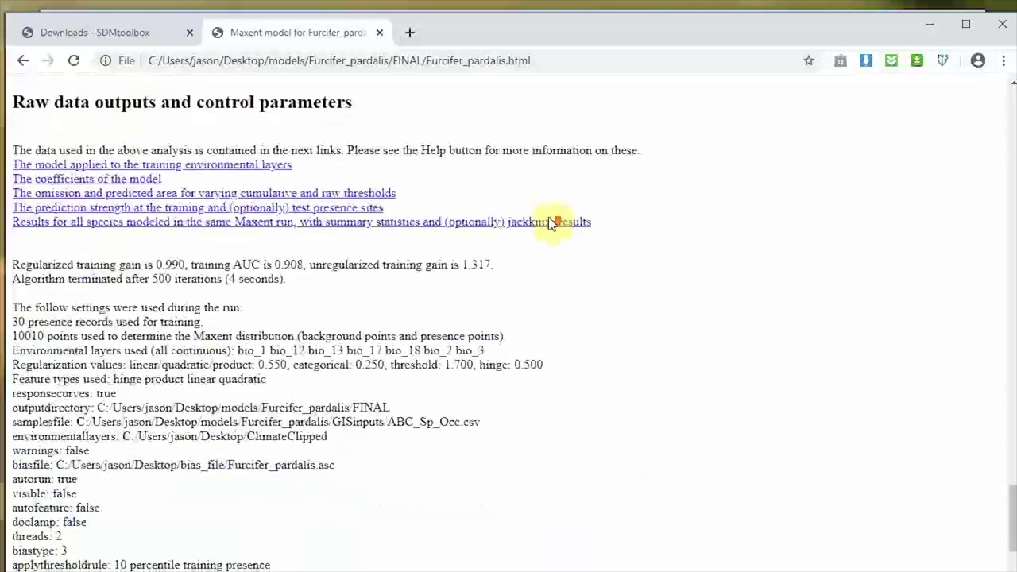
Return to the beginning of the Furcifer_pardalis MaxEnt report and minimize the browser to get back to the FINAL folder.
{"action": "scroll", "coordinate": [553, 222], "scroll_direction": "up", "scroll_amount": 20}
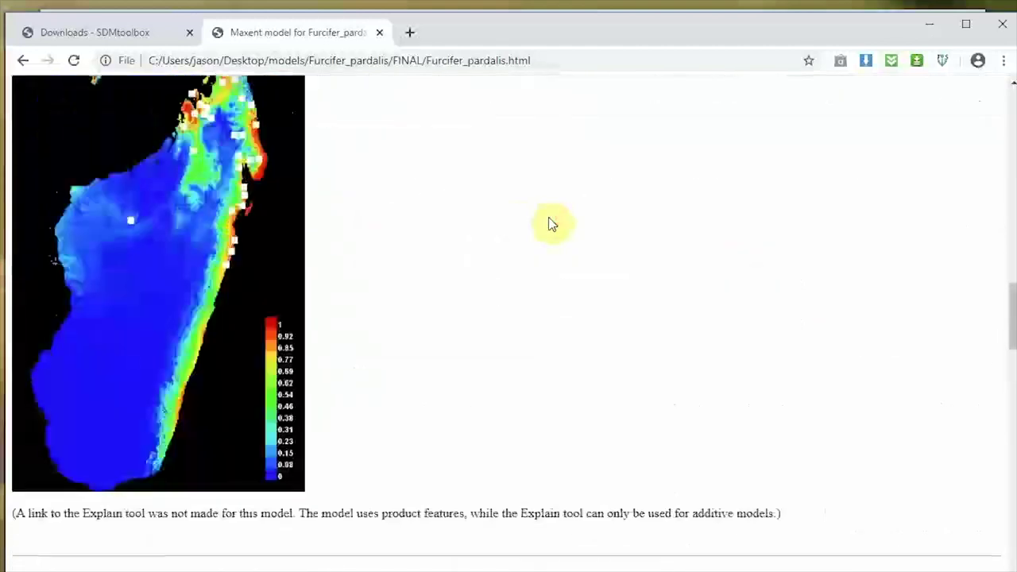
{"action": "scroll", "coordinate": [554, 223], "scroll_direction": "up", "scroll_amount": 20}
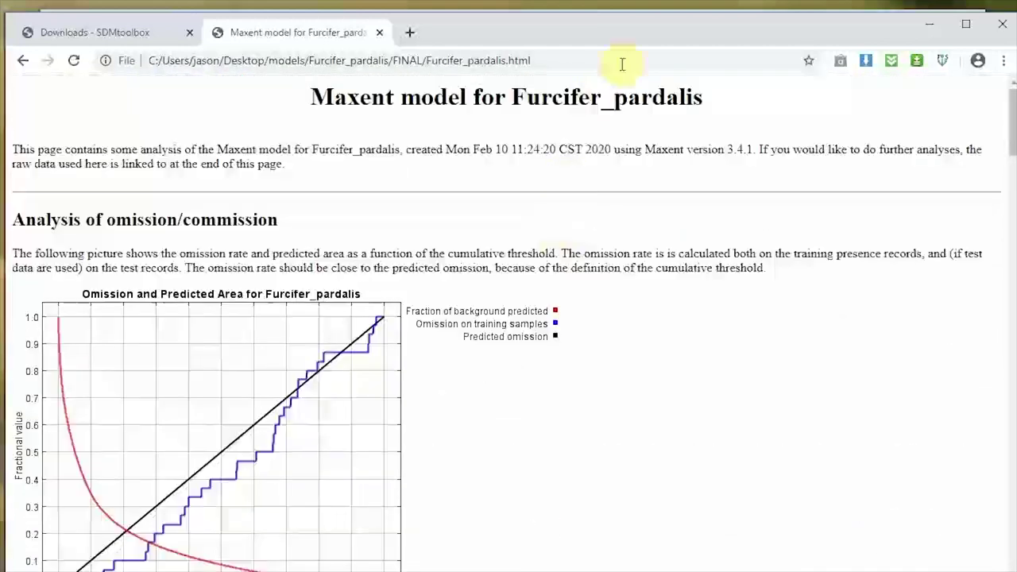
{"action": "left_click", "coordinate": [926, 25]}
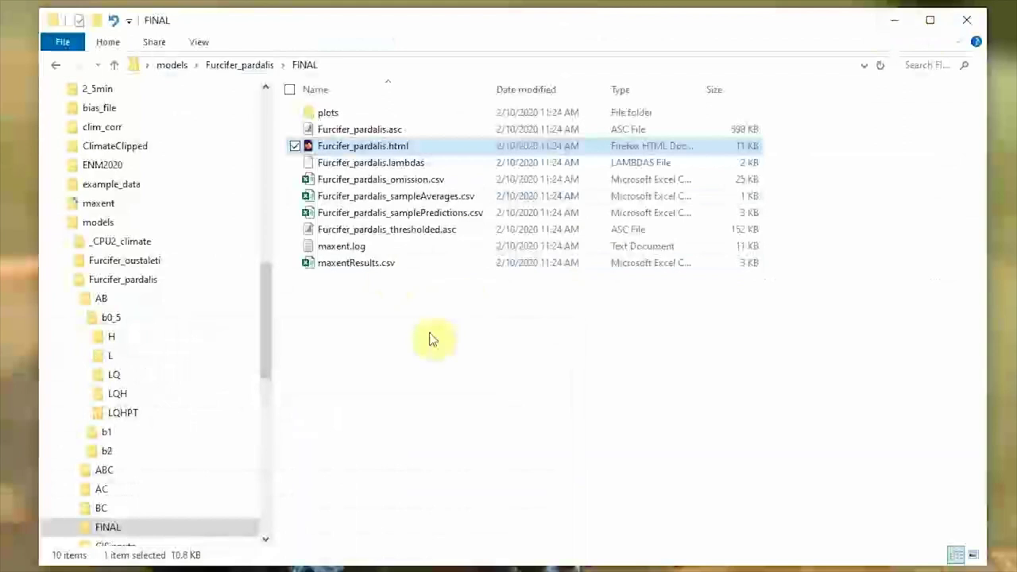
Go from the FINAL folder up to the models folder, look into Furcifer_oustaleti, and return to models.
{"action": "left_click", "coordinate": [381, 129]}
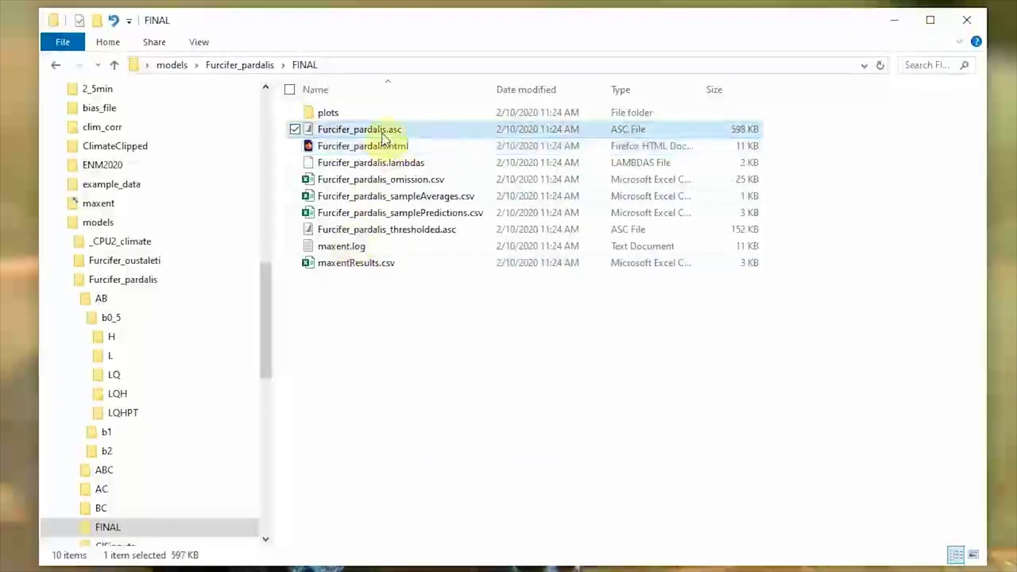
{"action": "left_click", "coordinate": [262, 67]}
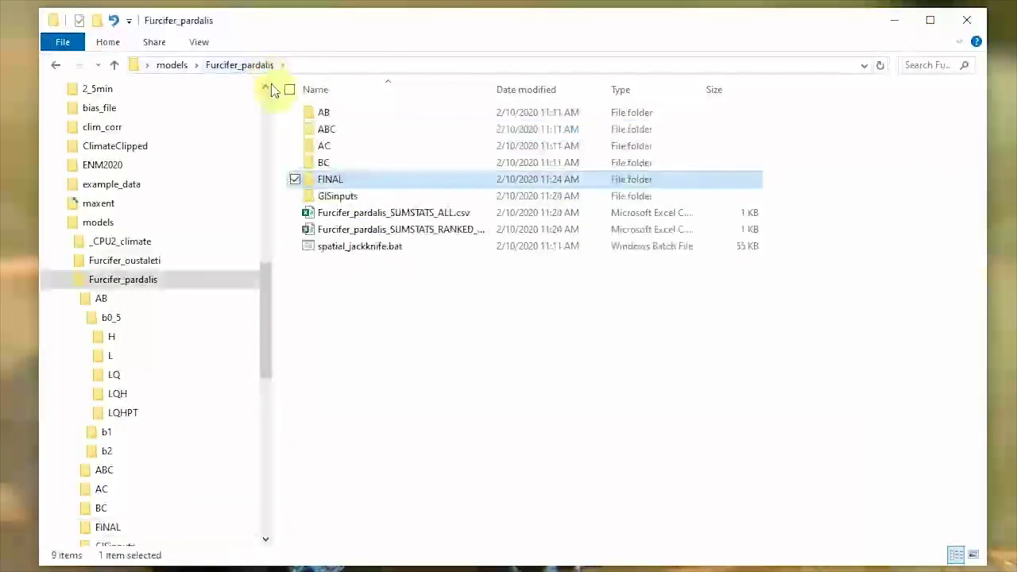
{"action": "left_click", "coordinate": [173, 66]}
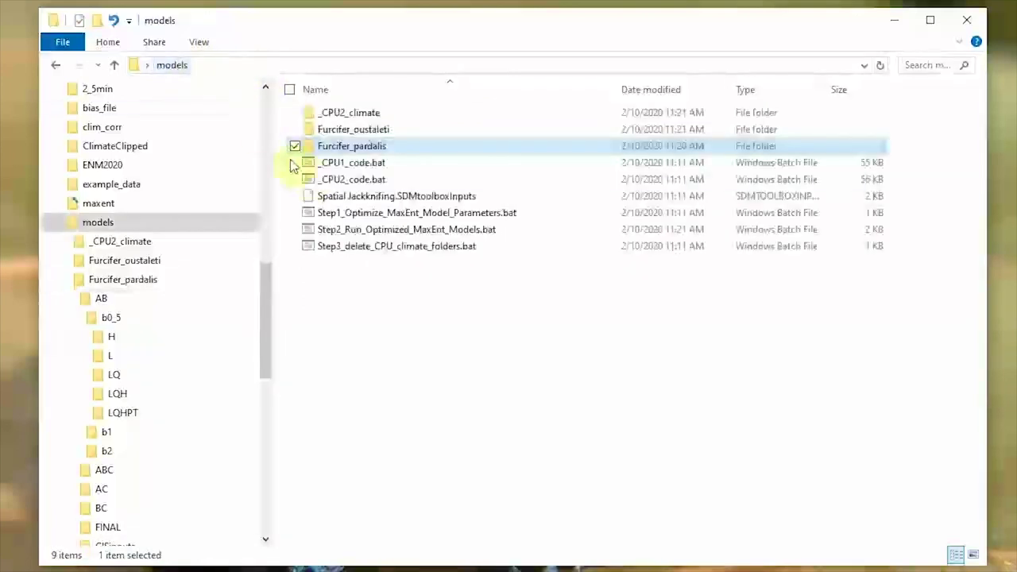
{"action": "double_click", "coordinate": [340, 130]}
{"action": "left_click", "coordinate": [173, 65]}
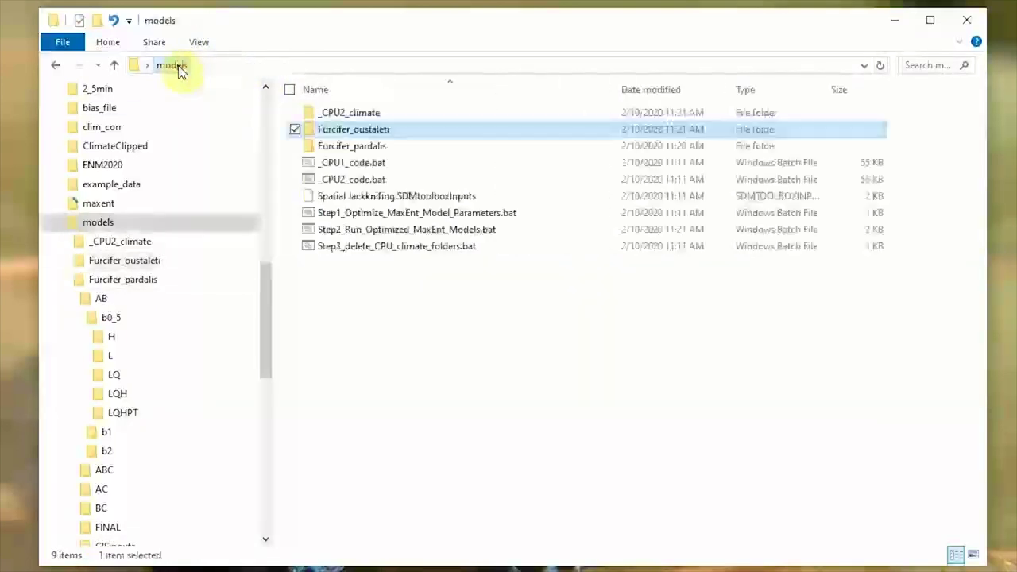
Run Step3_delete_CPU_climate_folders.bat in the models folder to remove the temporary _CPU2_climate folder.
{"action": "left_click", "coordinate": [389, 337]}
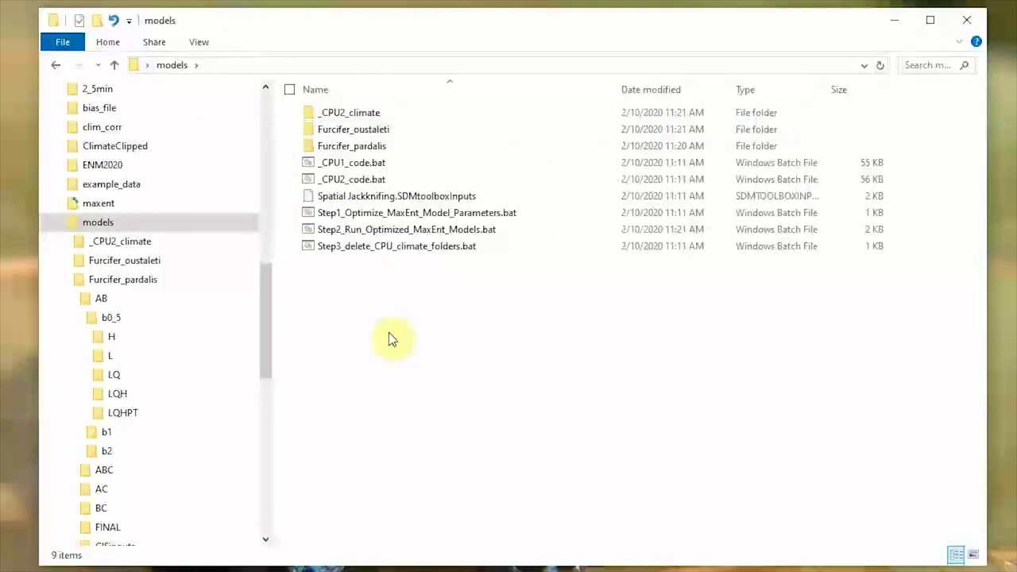
{"action": "left_click", "coordinate": [368, 252]}
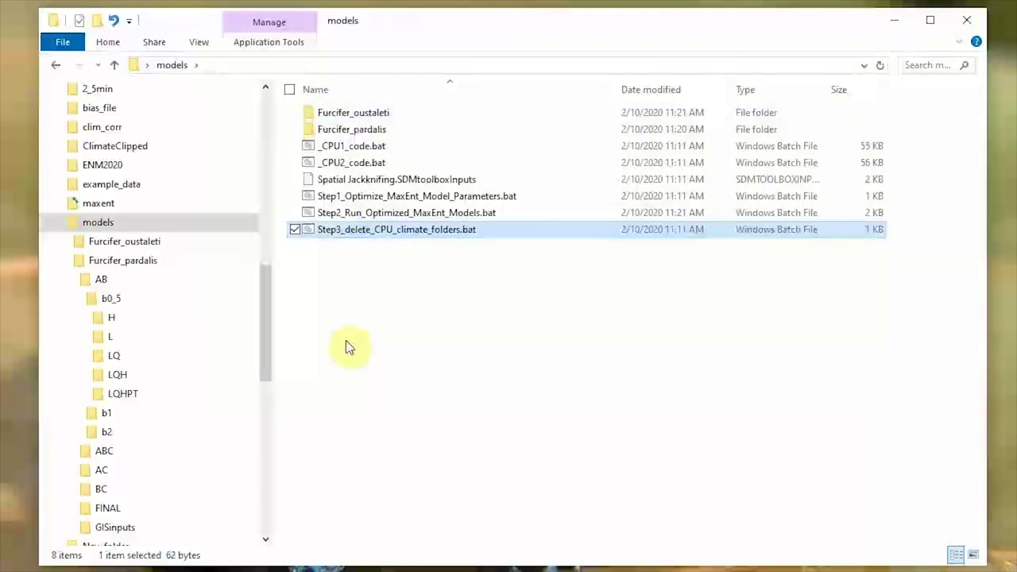
{"action": "left_click", "coordinate": [511, 369]}
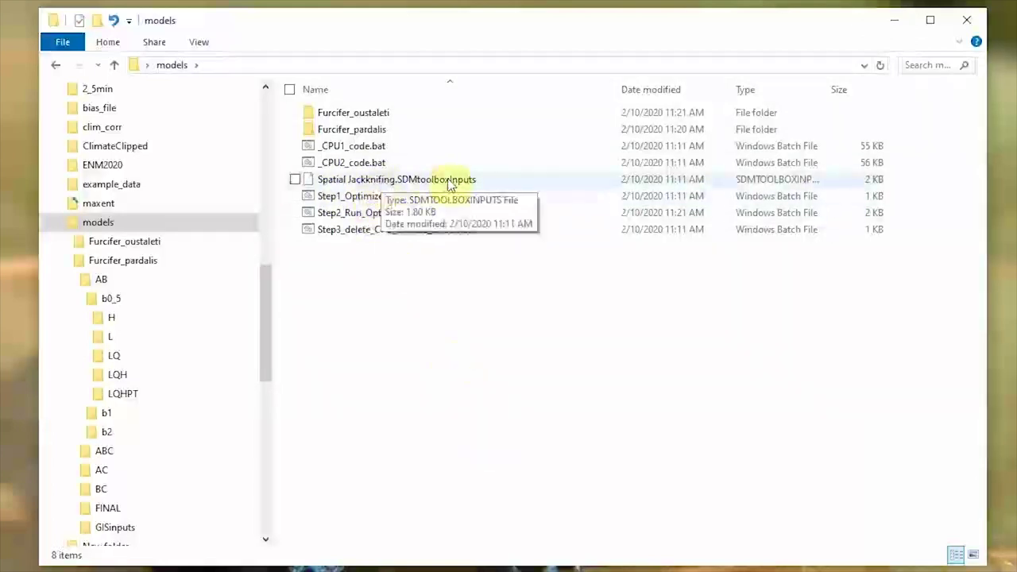
Open the Spatial Jackknifing.SDMtoolboxInputs file from the models folder in Notepad++.
{"action": "right_click", "coordinate": [442, 184]}
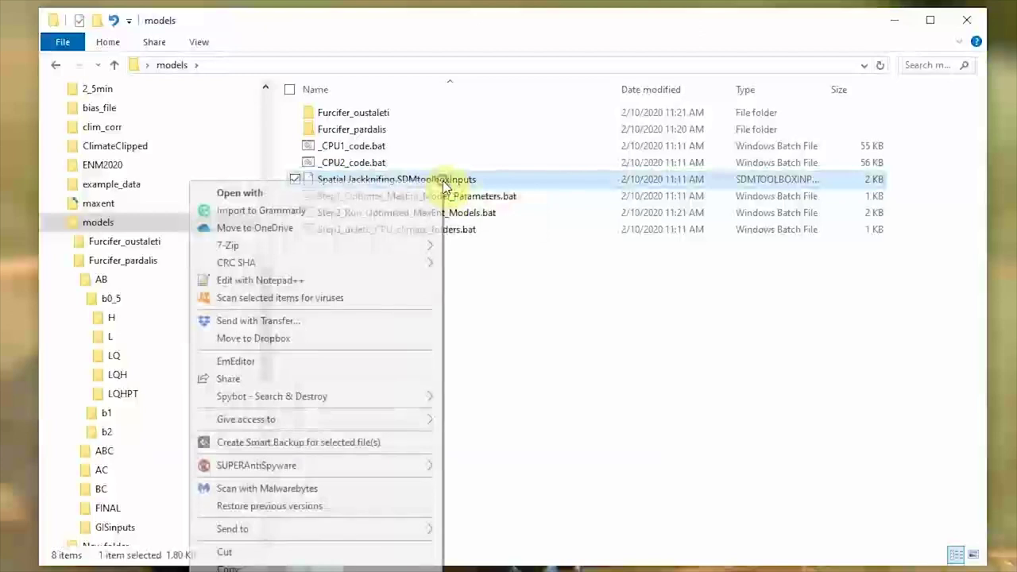
{"action": "left_click", "coordinate": [332, 281]}
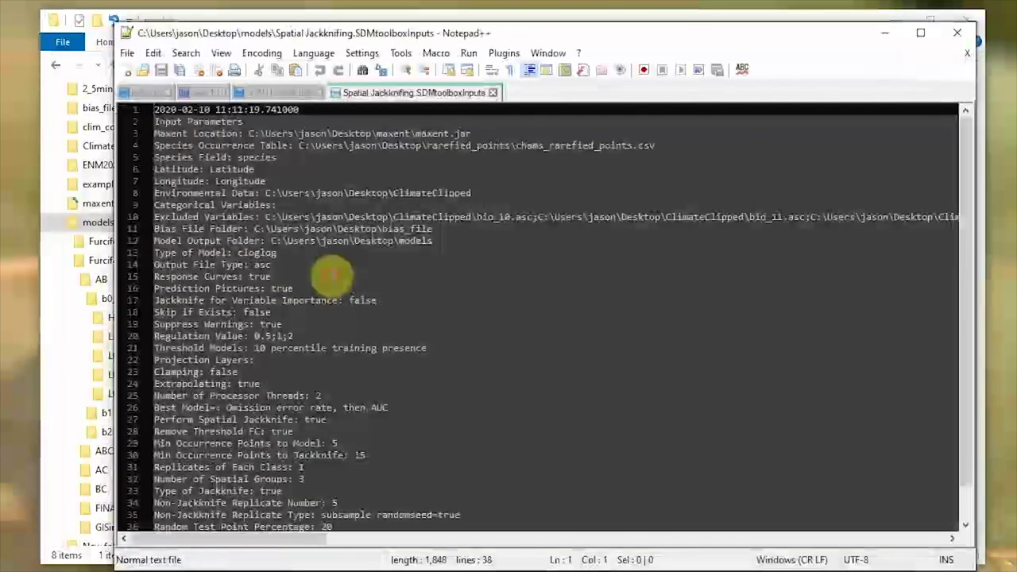
{"action": "left_click", "coordinate": [332, 275]}
{"action": "scroll", "coordinate": [332, 276], "scroll_direction": "down", "scroll_amount": 1}
{"action": "scroll", "coordinate": [318, 270], "scroll_direction": "up", "scroll_amount": 1}
Examine the recorded input parameters of the spatial jackknifing run, from the Maxent location and environmental data to the replicate and test point settings.
{"action": "left_click", "coordinate": [246, 193]}
{"action": "key", "text": "Up"}
{"action": "key", "text": "Up"}
{"action": "key", "text": "Up"}
{"action": "key", "text": "Up"}
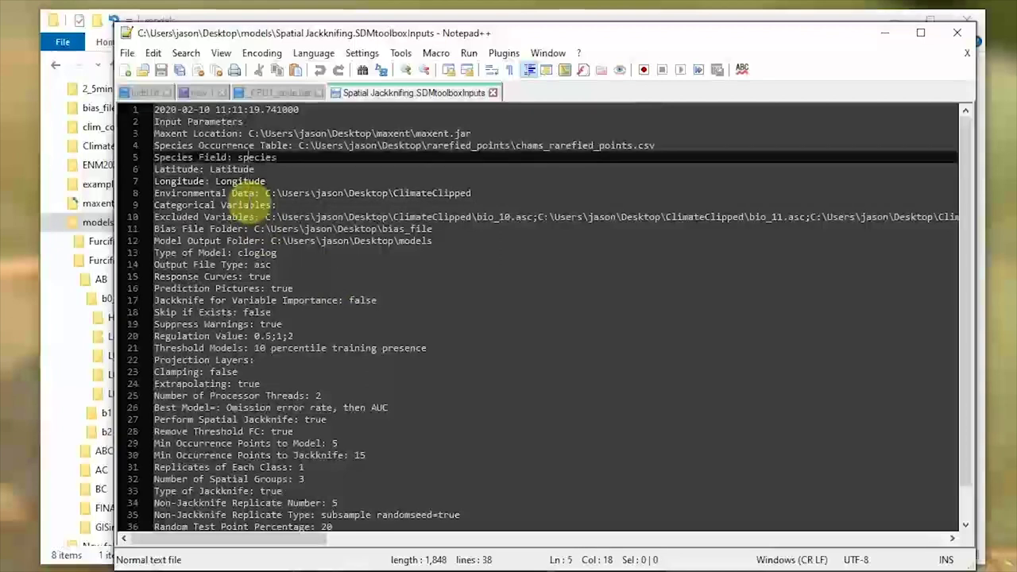
{"action": "key", "text": "Down"}
{"action": "key", "text": "Down"}
{"action": "key", "text": "Down"}
{"action": "key", "text": "Down"}
{"action": "key", "text": "Down"}
{"action": "key", "text": "Down"}
{"action": "key", "text": "Down"}
{"action": "key", "text": "Down"}
{"action": "key", "text": "Down"}
{"action": "key", "text": "Down"}
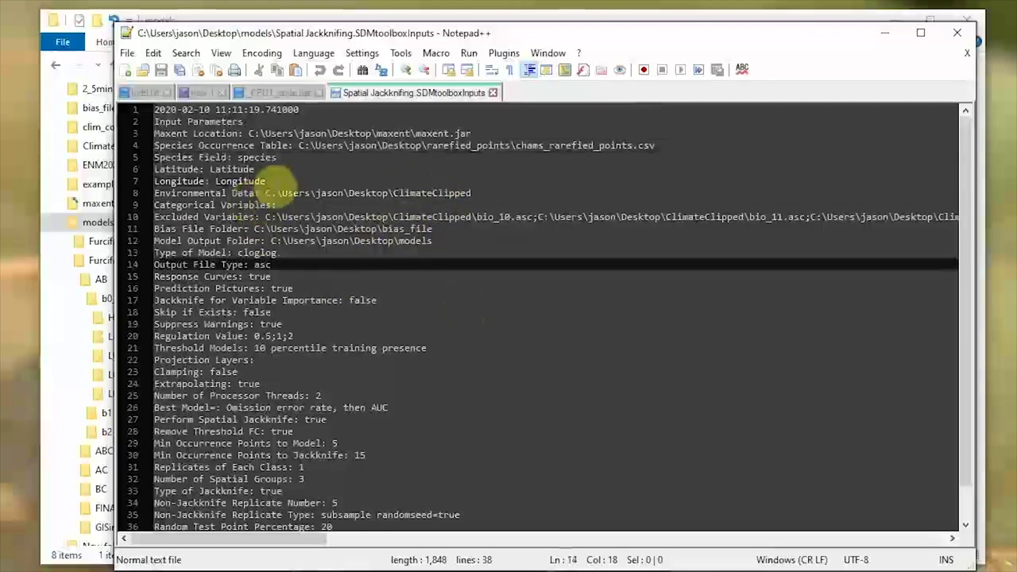
{"action": "left_click", "coordinate": [172, 195]}
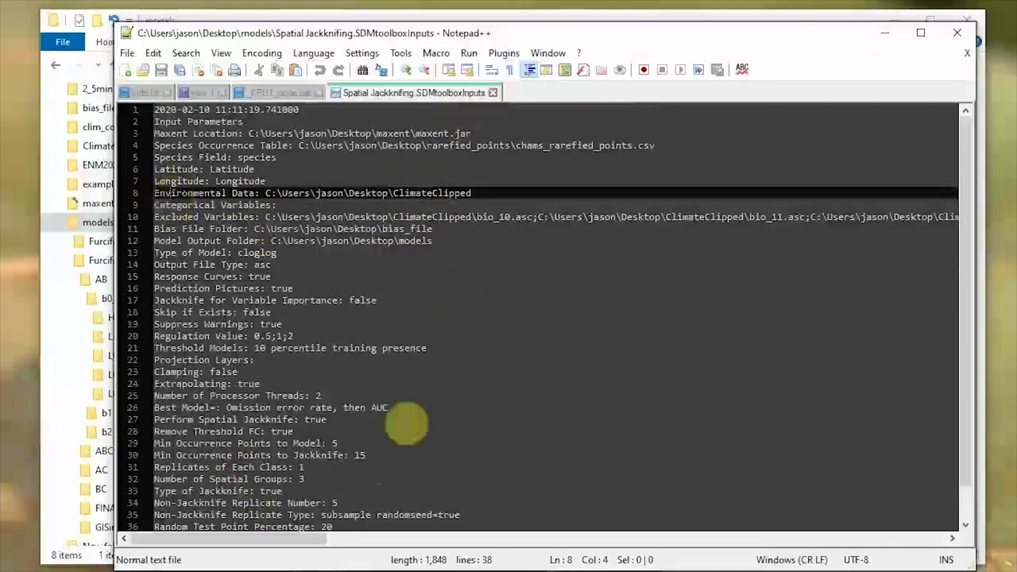
{"action": "scroll", "coordinate": [338, 463], "scroll_direction": "down", "scroll_amount": 1}
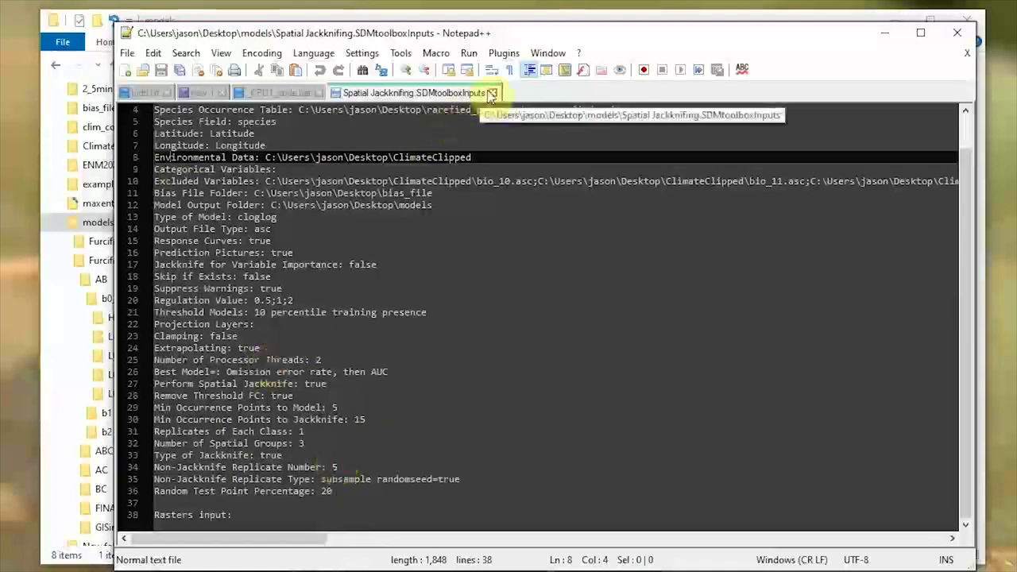
Close the Spatial Jackknifing.SDMtoolboxInputs file and minimize Notepad++ to return to the models folder.
{"action": "left_click", "coordinate": [493, 94]}
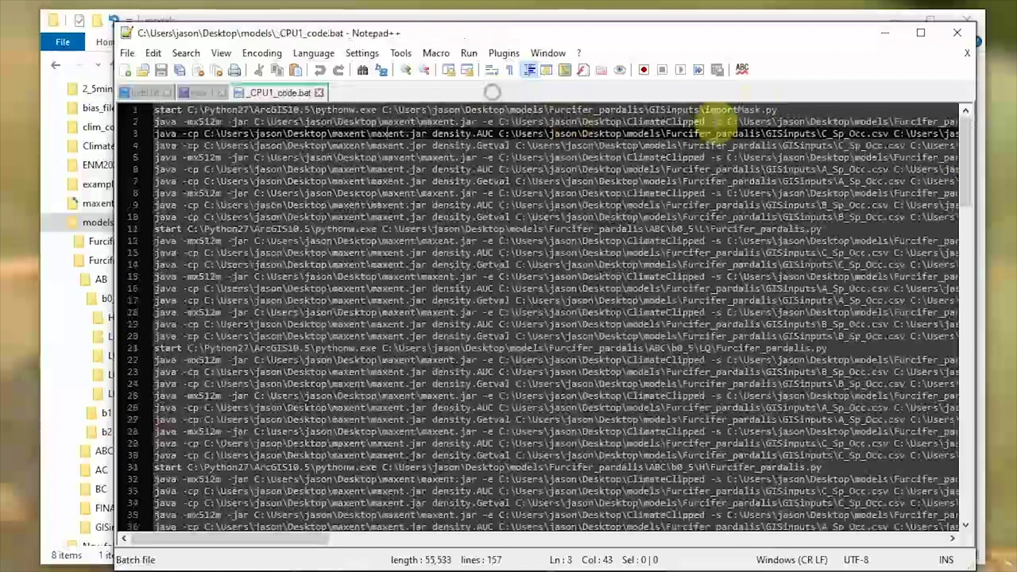
{"action": "left_click", "coordinate": [882, 32]}
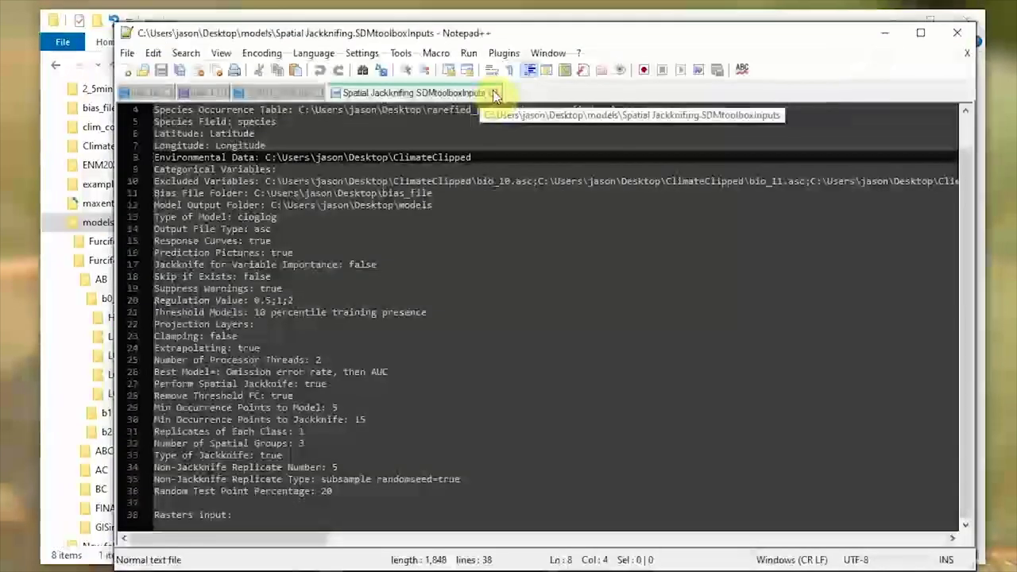
{"action": "left_click", "coordinate": [493, 94]}
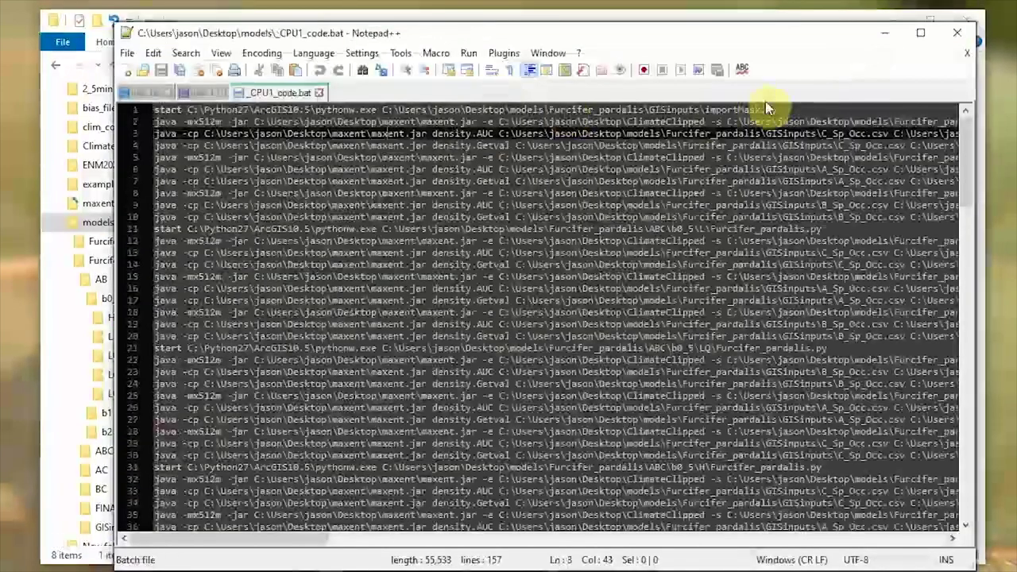
{"action": "left_click", "coordinate": [883, 33]}
{"action": "left_click", "coordinate": [642, 314]}
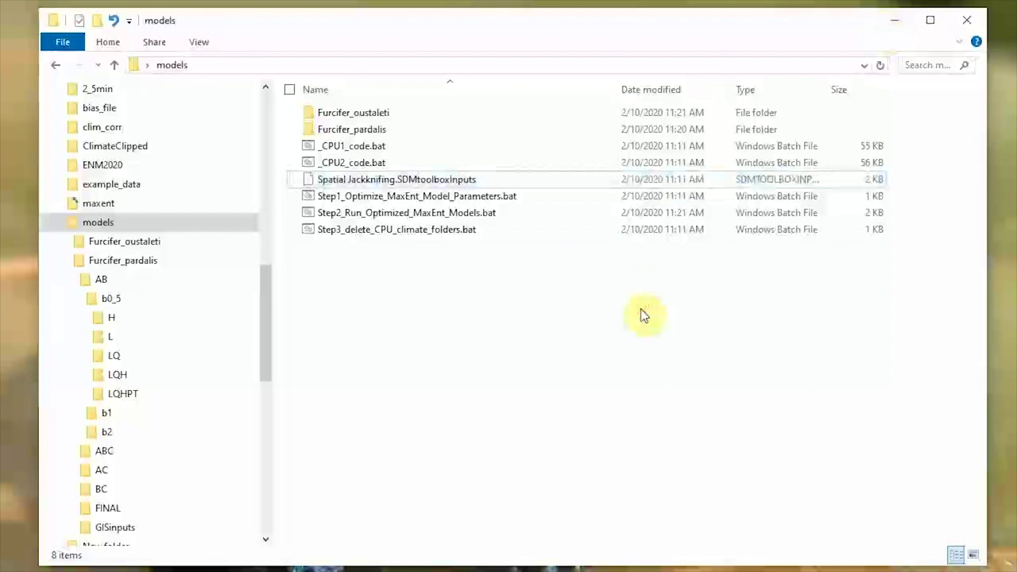